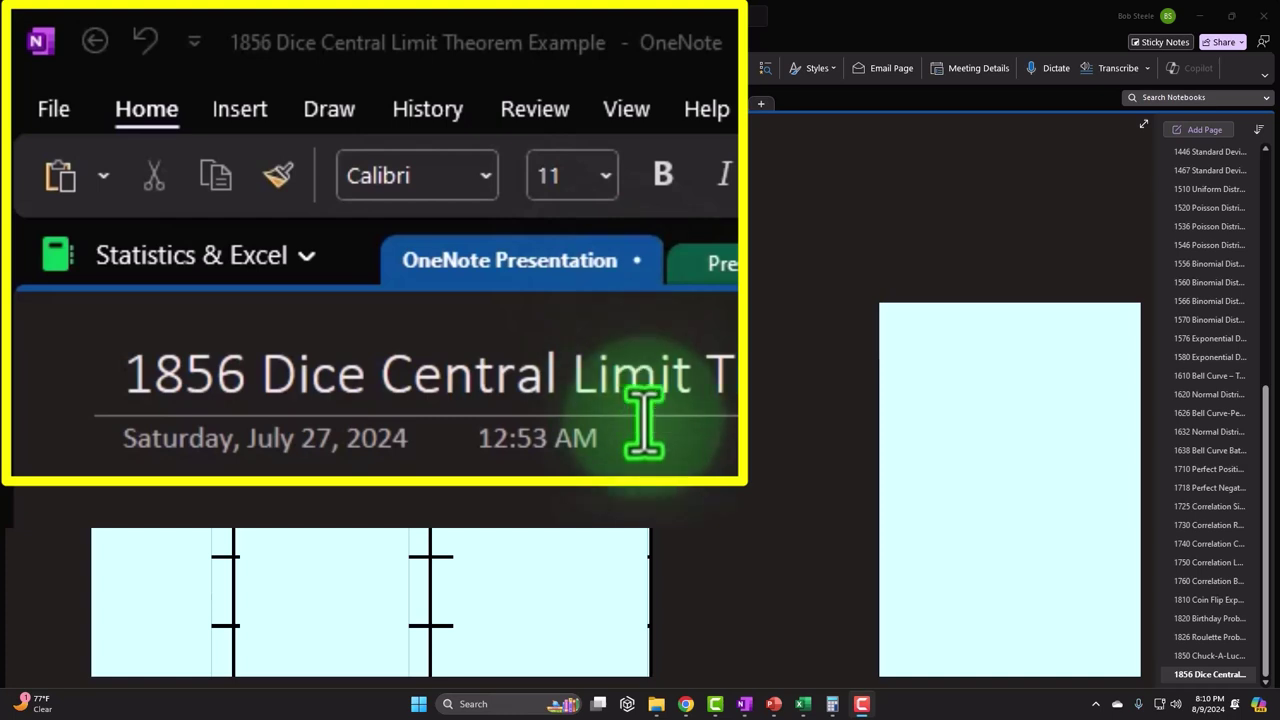
Step: Switch the dice page to Full Page View so it fills the window
{"action": "left_click", "coordinate": [1143, 124]}
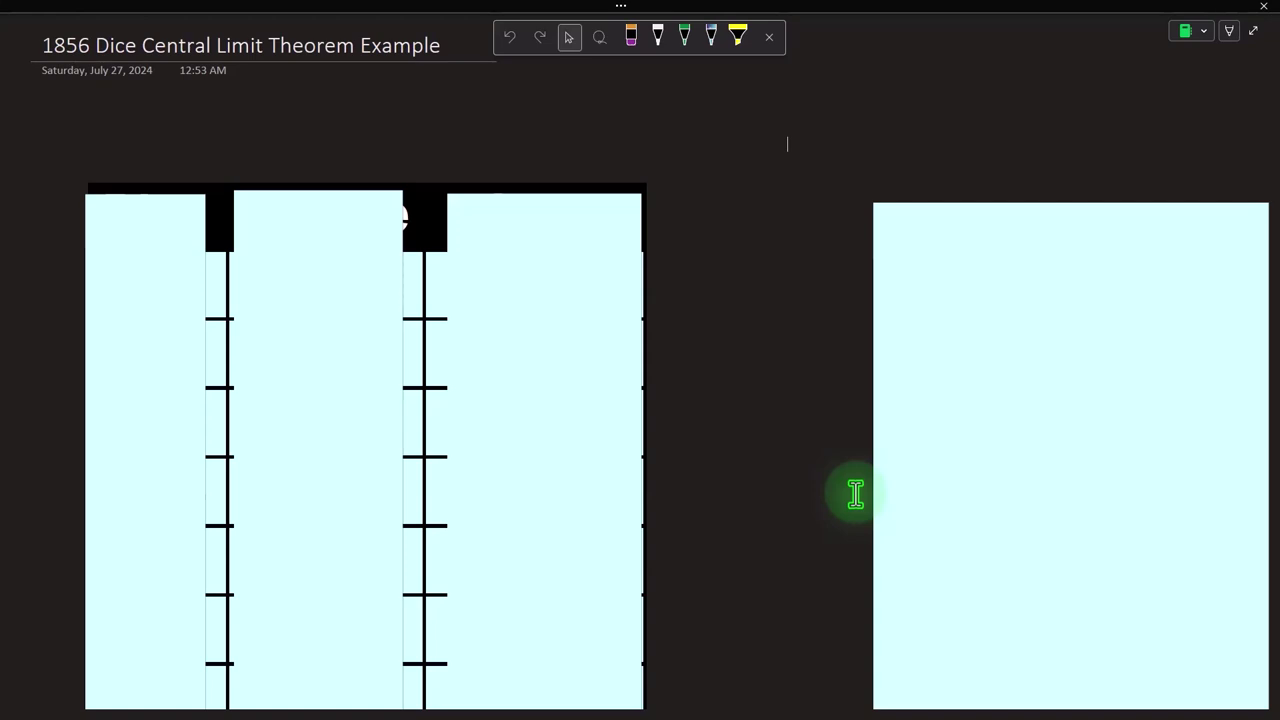
Step: Delete the three cover images to reveal the Dice, Chance and Odds columns: 1 chance and 16.67% per face
{"action": "left_click", "coordinate": [156, 352]}
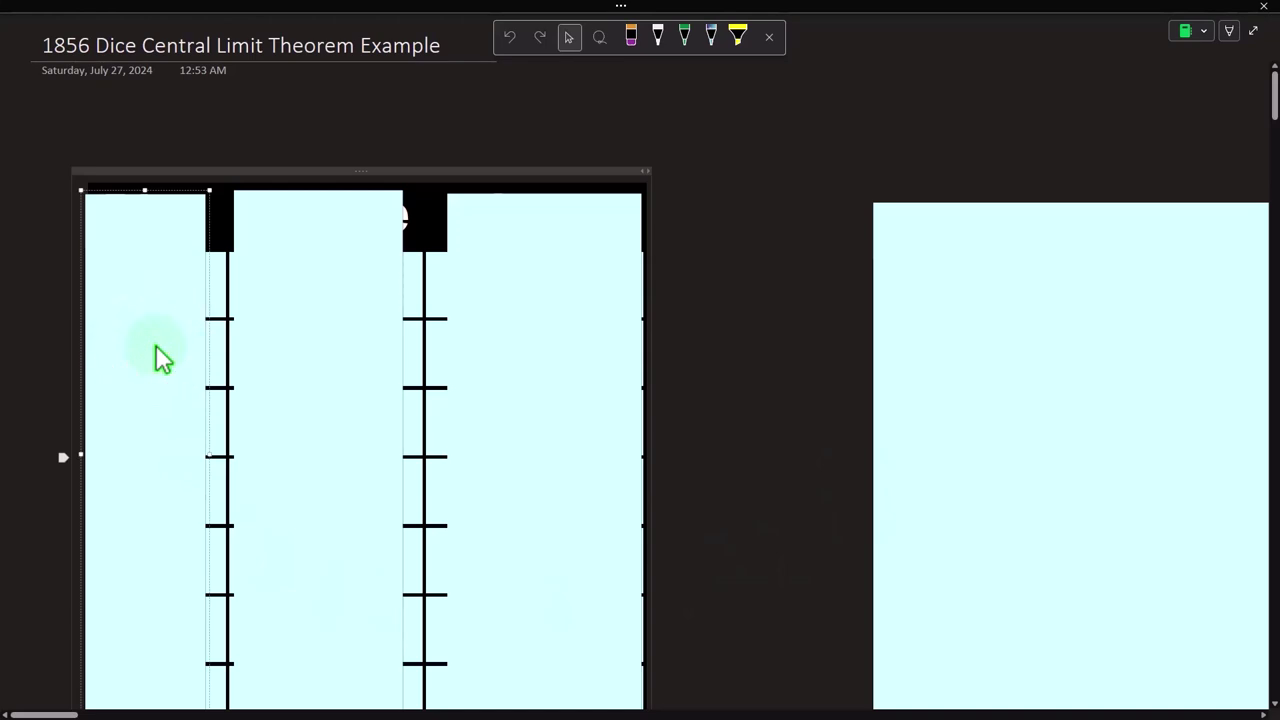
{"action": "key", "text": "Delete"}
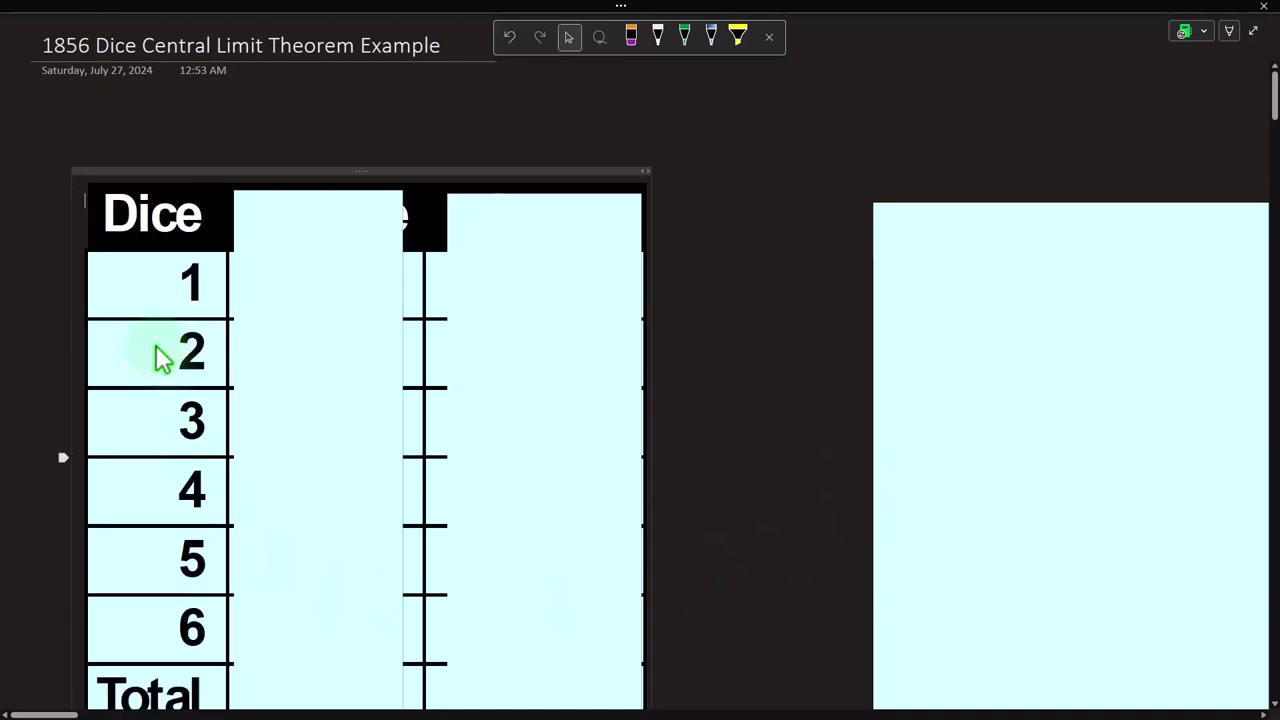
{"action": "scroll", "coordinate": [42, 330], "scroll_direction": "down", "scroll_amount": 3}
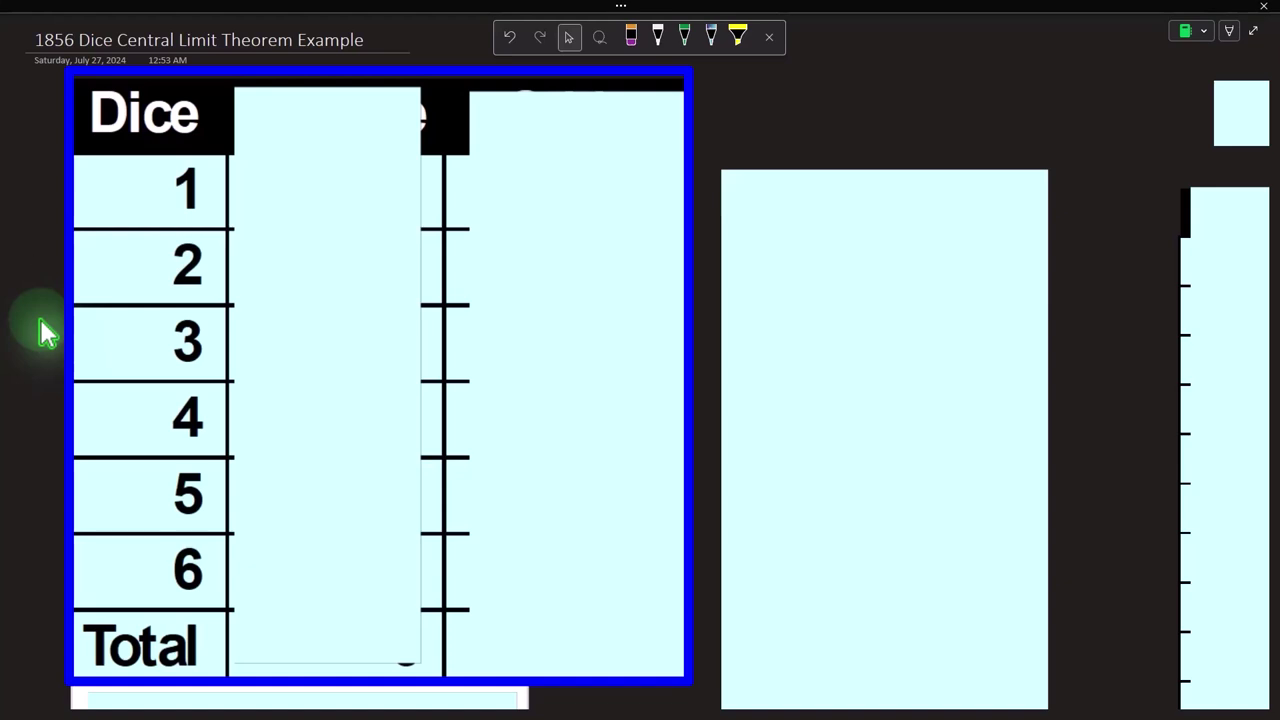
{"action": "left_click", "coordinate": [319, 240]}
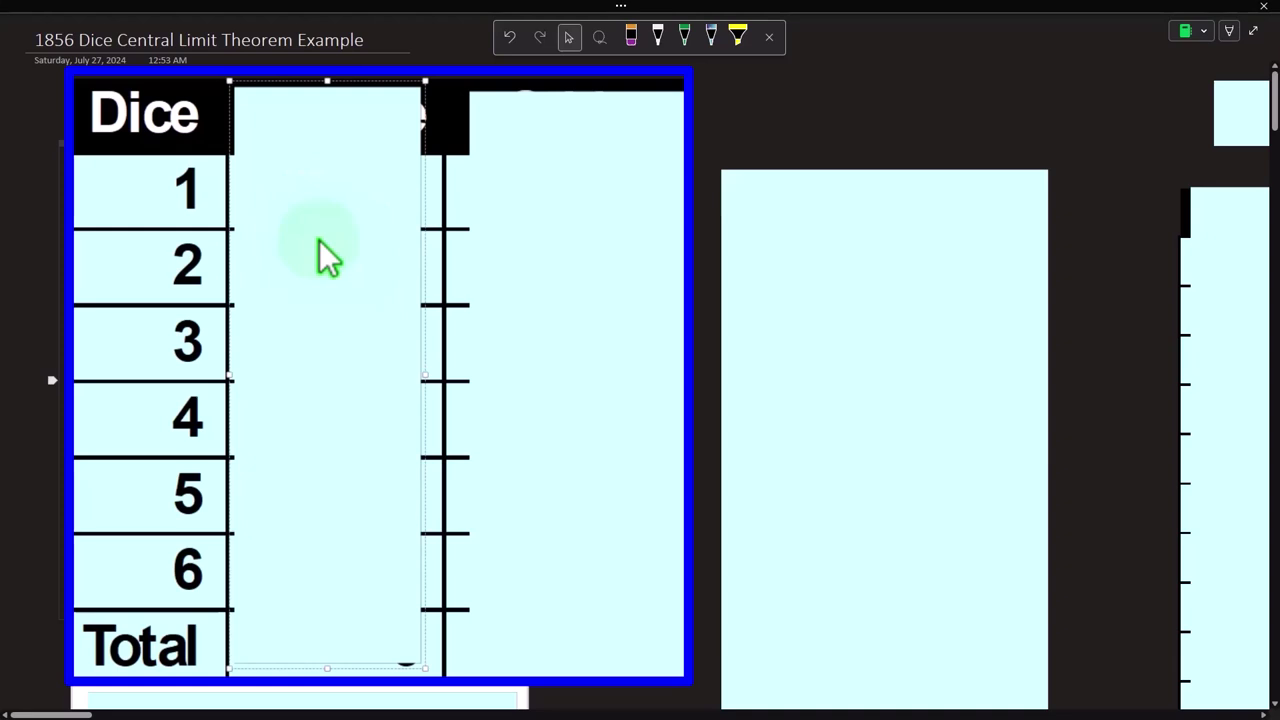
{"action": "key", "text": "Delete"}
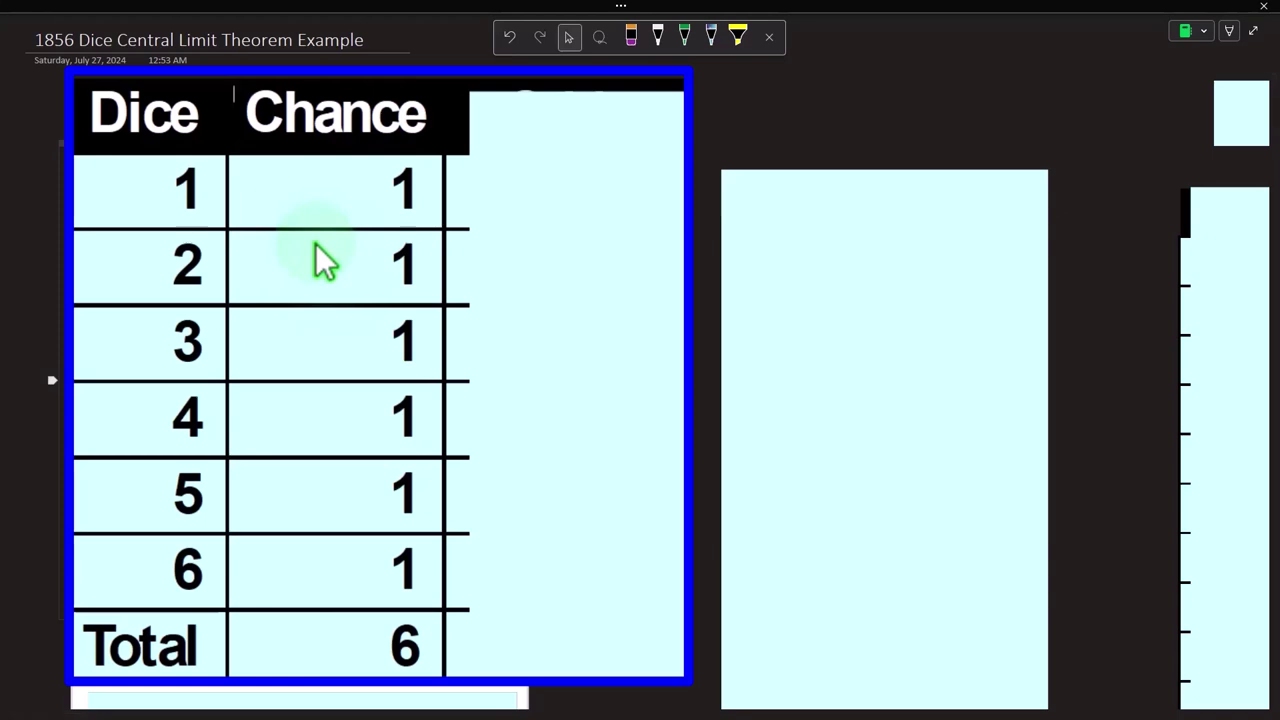
{"action": "left_click", "coordinate": [535, 246]}
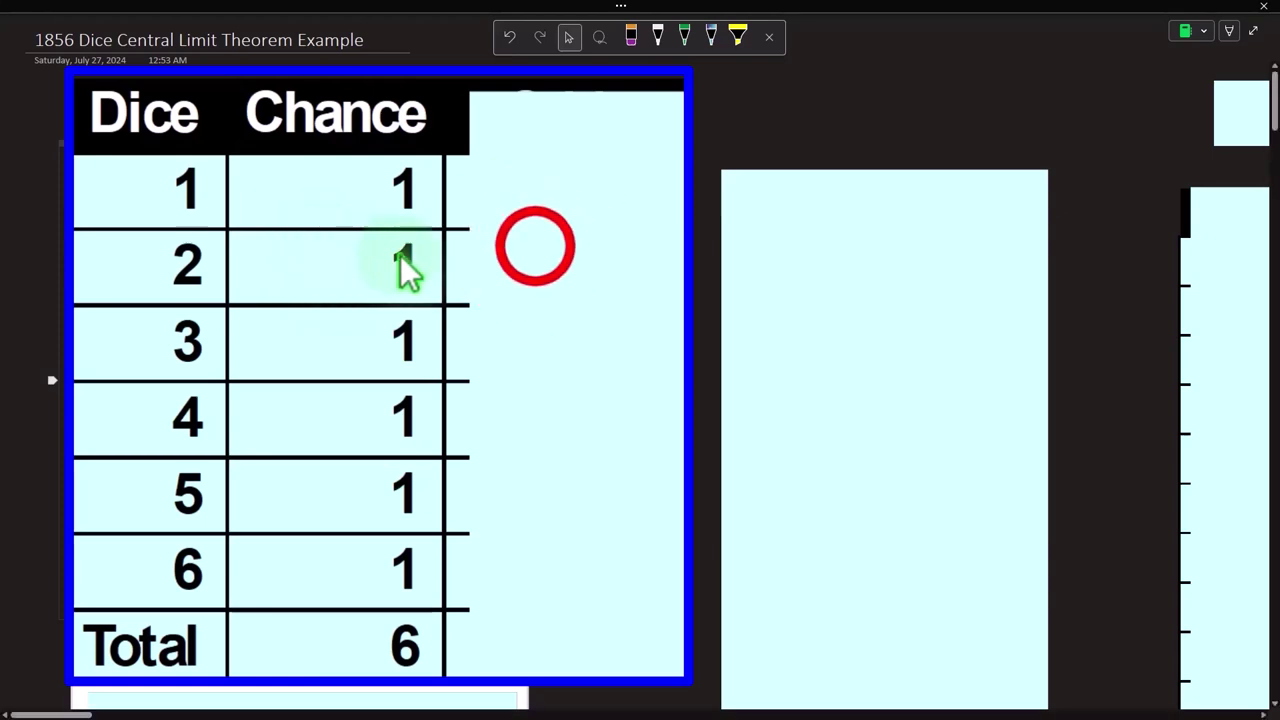
{"action": "key", "text": "Delete"}
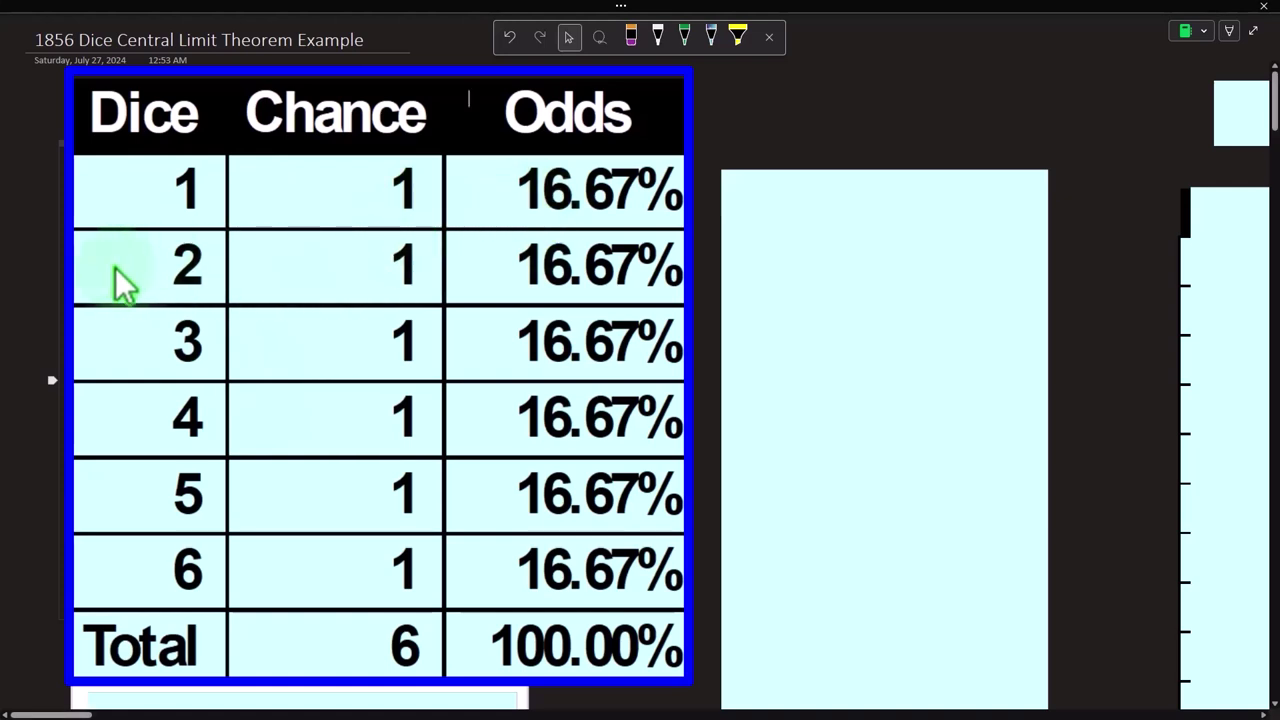
{"action": "key", "text": "ctrl+z"}
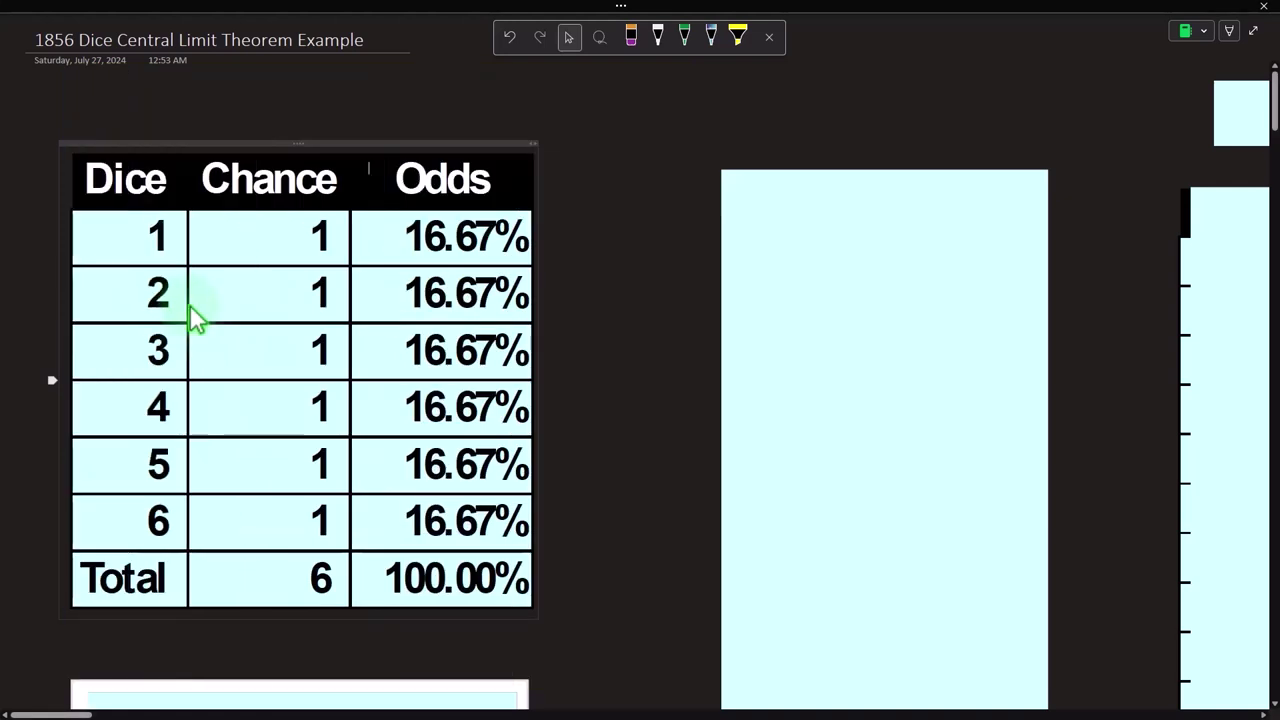
Step: Remove the cover below the table to show the 1 Dice chart with six equal bars
{"action": "scroll", "coordinate": [237, 420], "scroll_direction": "down", "scroll_amount": 3}
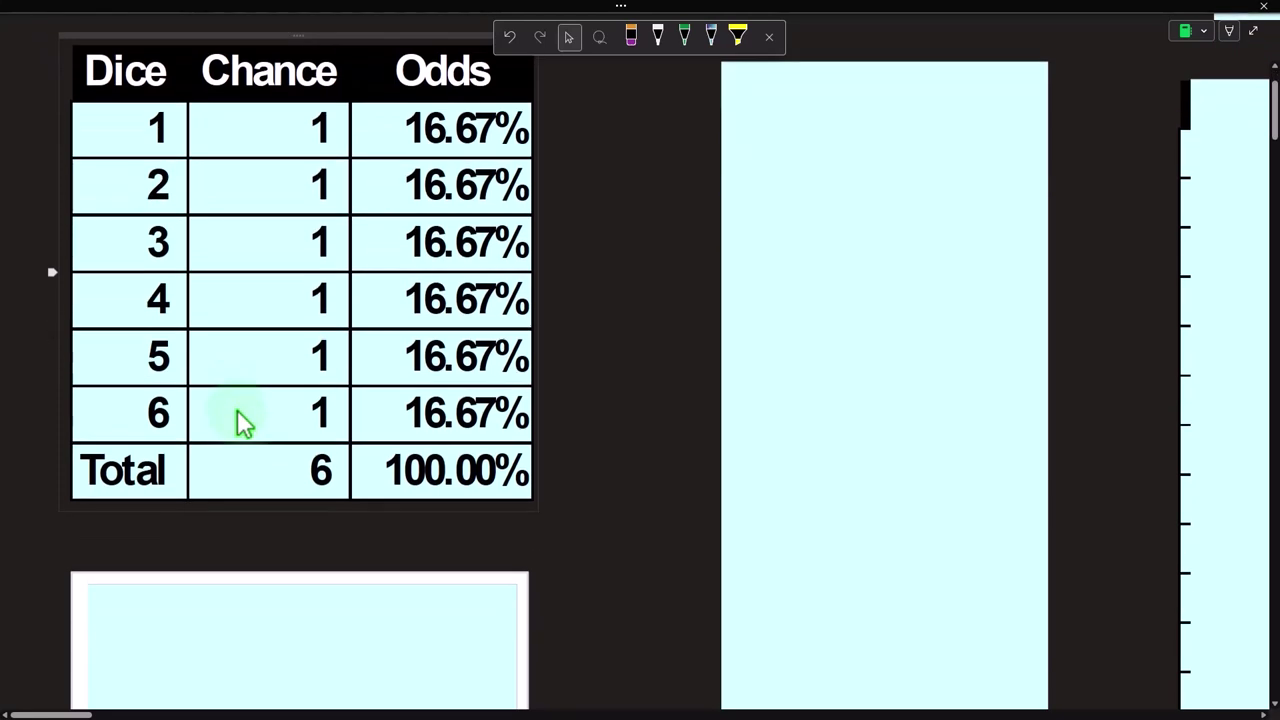
{"action": "scroll", "coordinate": [240, 420], "scroll_direction": "down", "scroll_amount": 3}
{"action": "left_click", "coordinate": [247, 609]}
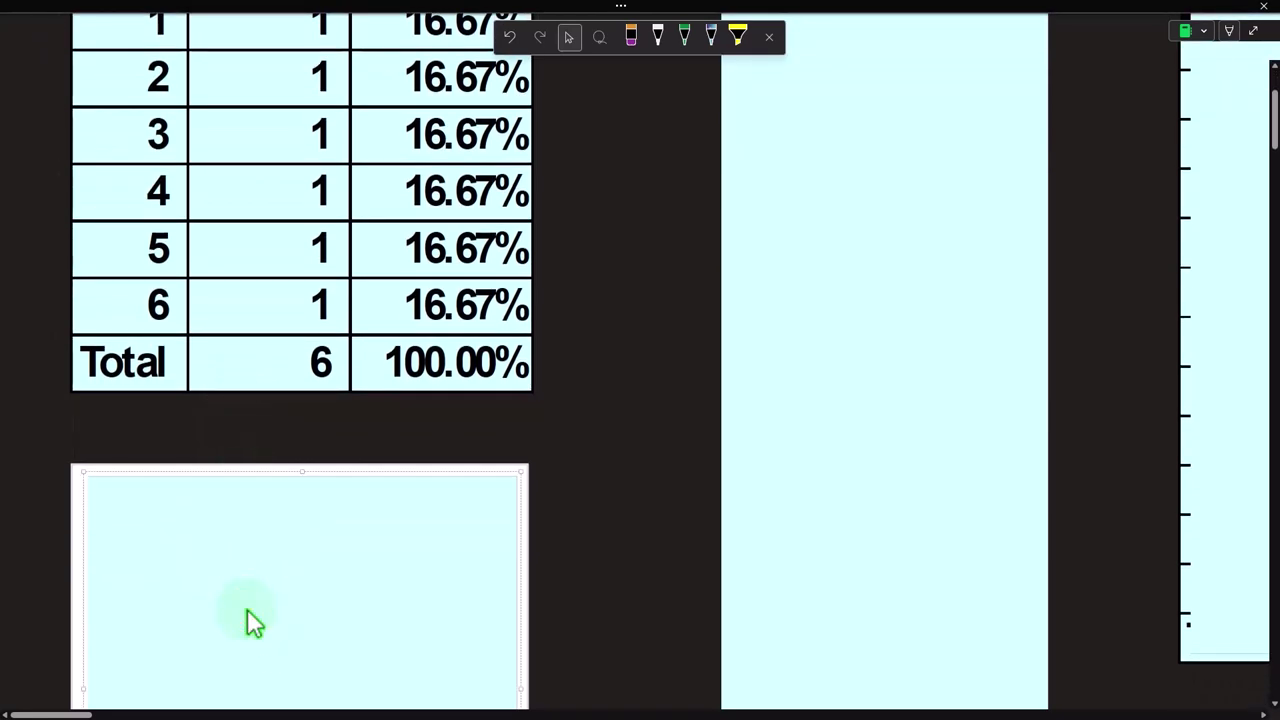
{"action": "key", "text": "ctrl+v"}
{"action": "scroll", "coordinate": [247, 609], "scroll_direction": "down", "scroll_amount": 6}
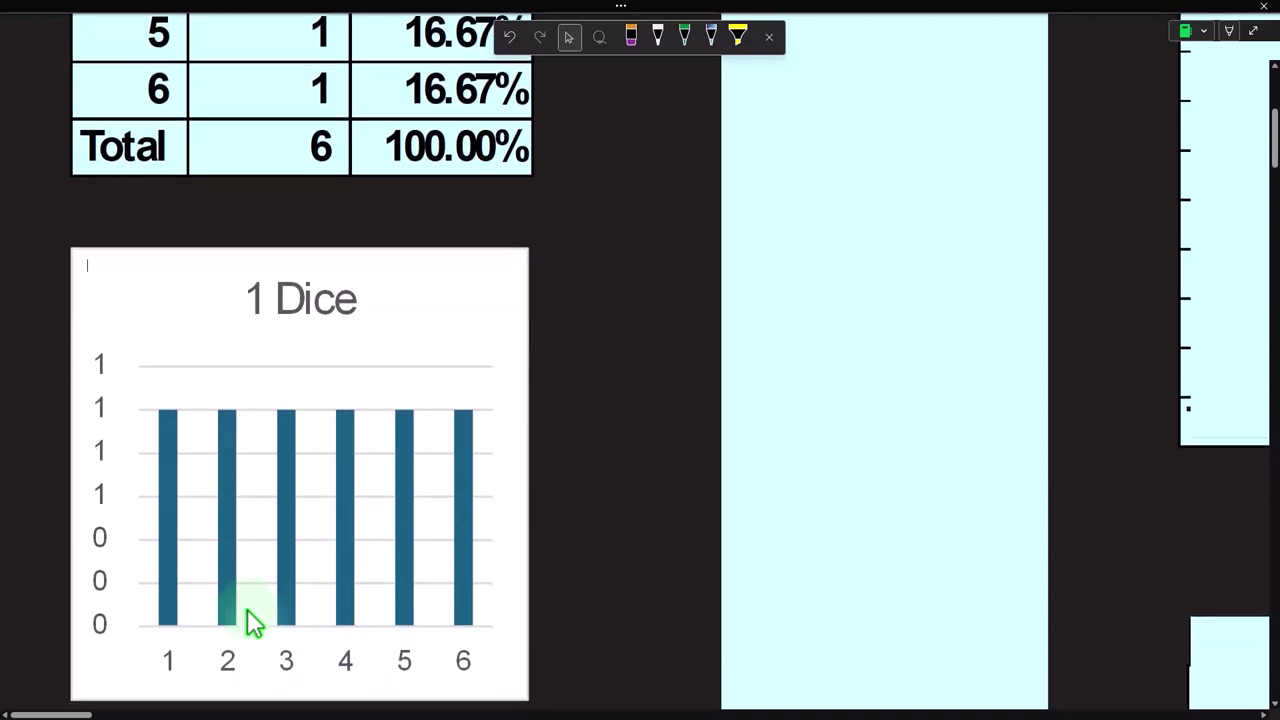
{"action": "left_click", "coordinate": [182, 465]}
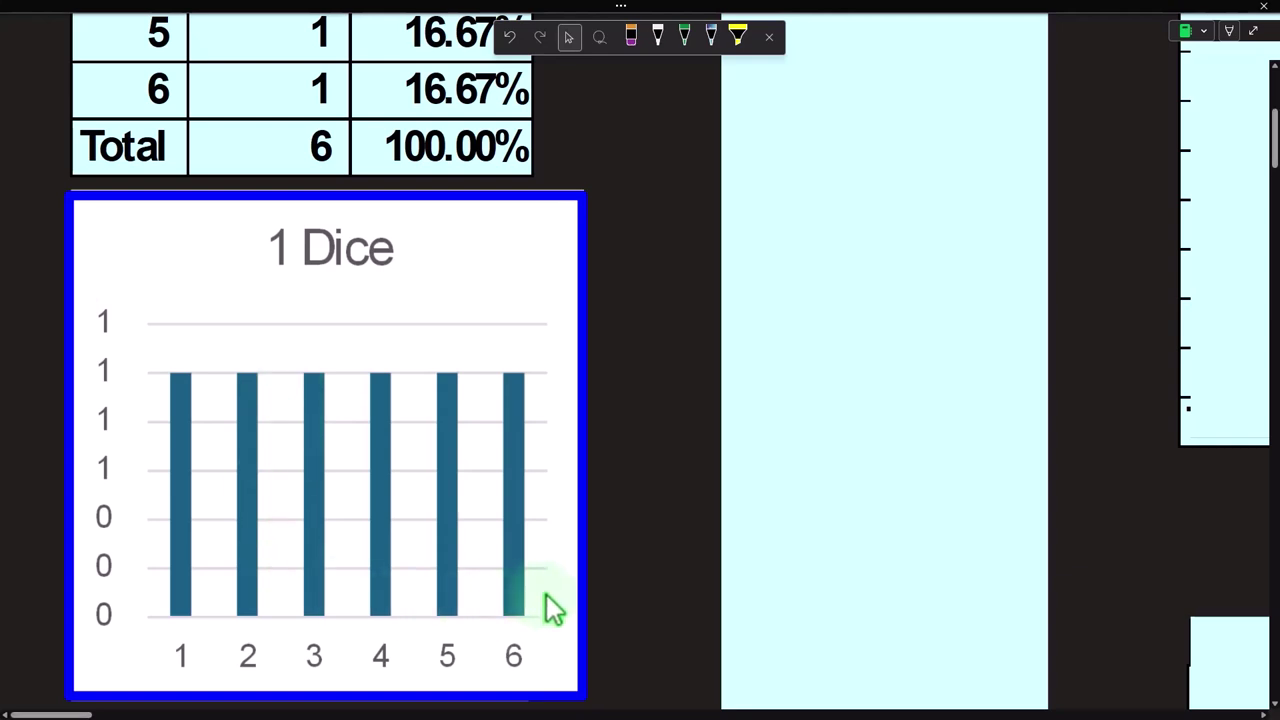
{"action": "scroll", "coordinate": [492, 607], "scroll_direction": "up", "scroll_amount": 3}
Step: Remove the right-hand cover to reveal the Red/Black/Sum two-dice table
{"action": "scroll", "coordinate": [492, 605], "scroll_direction": "up", "scroll_amount": 3}
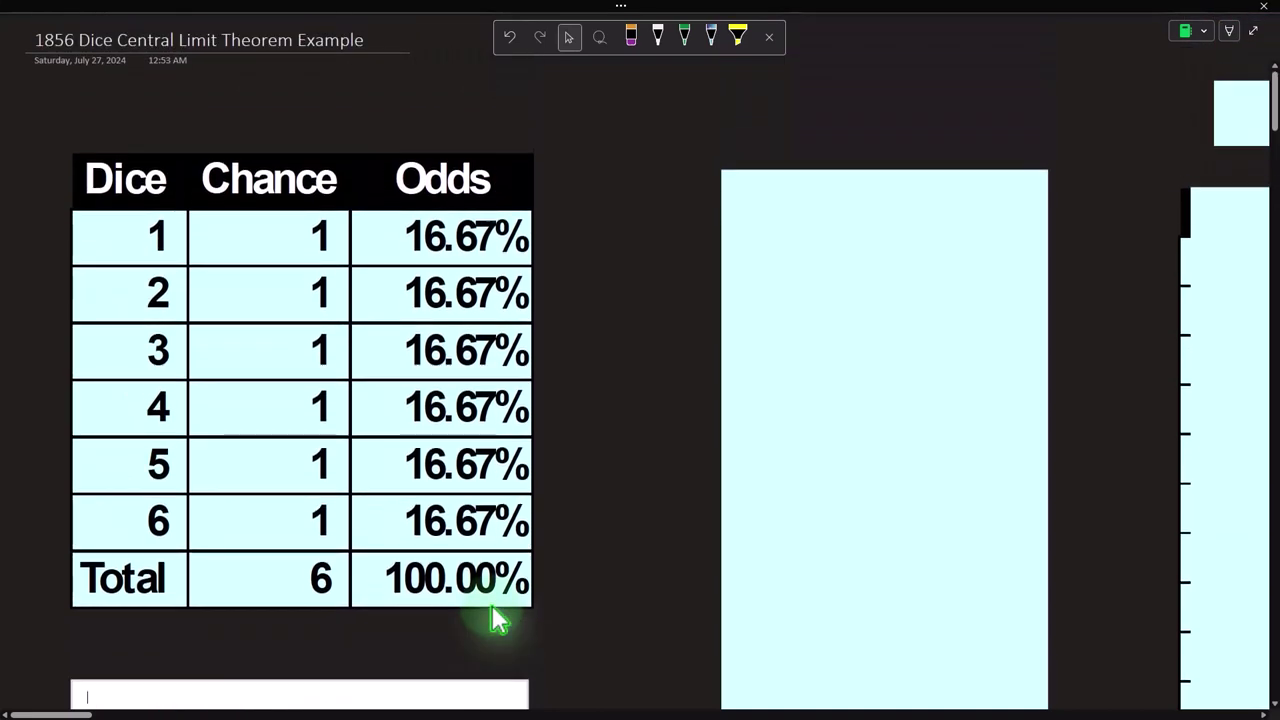
{"action": "left_click", "coordinate": [757, 374]}
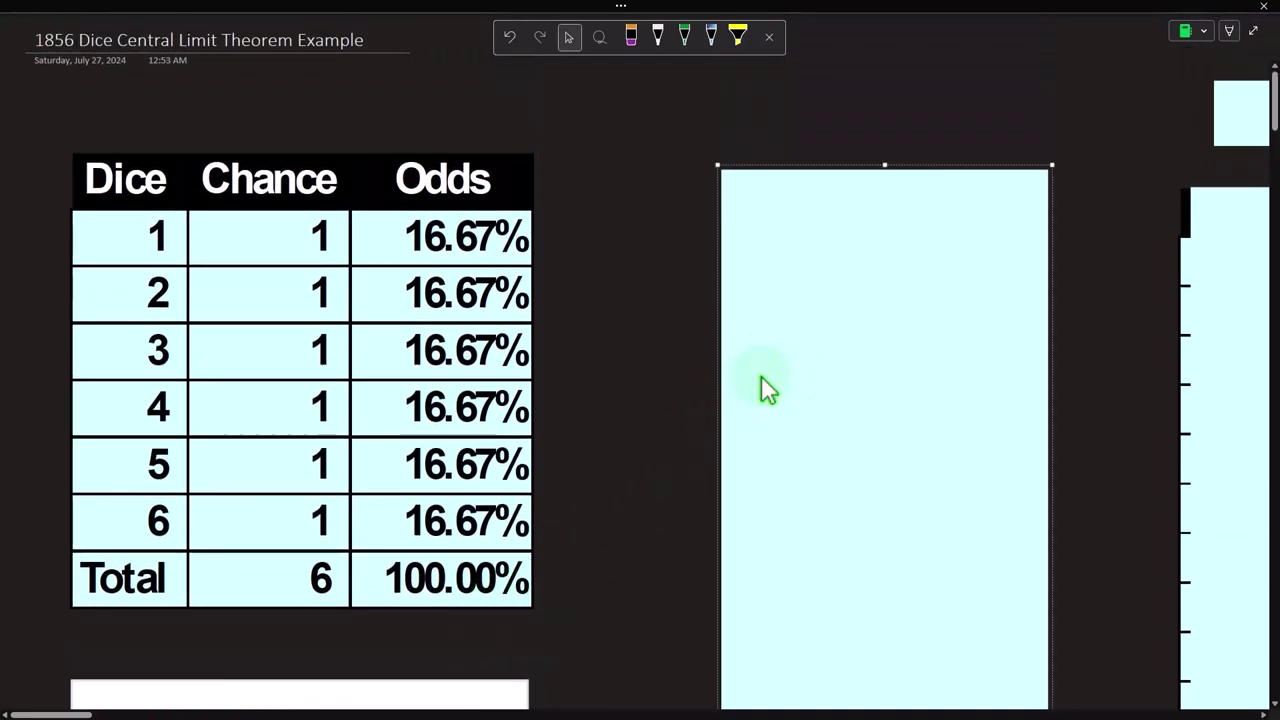
{"action": "left_click", "coordinate": [565, 640]}
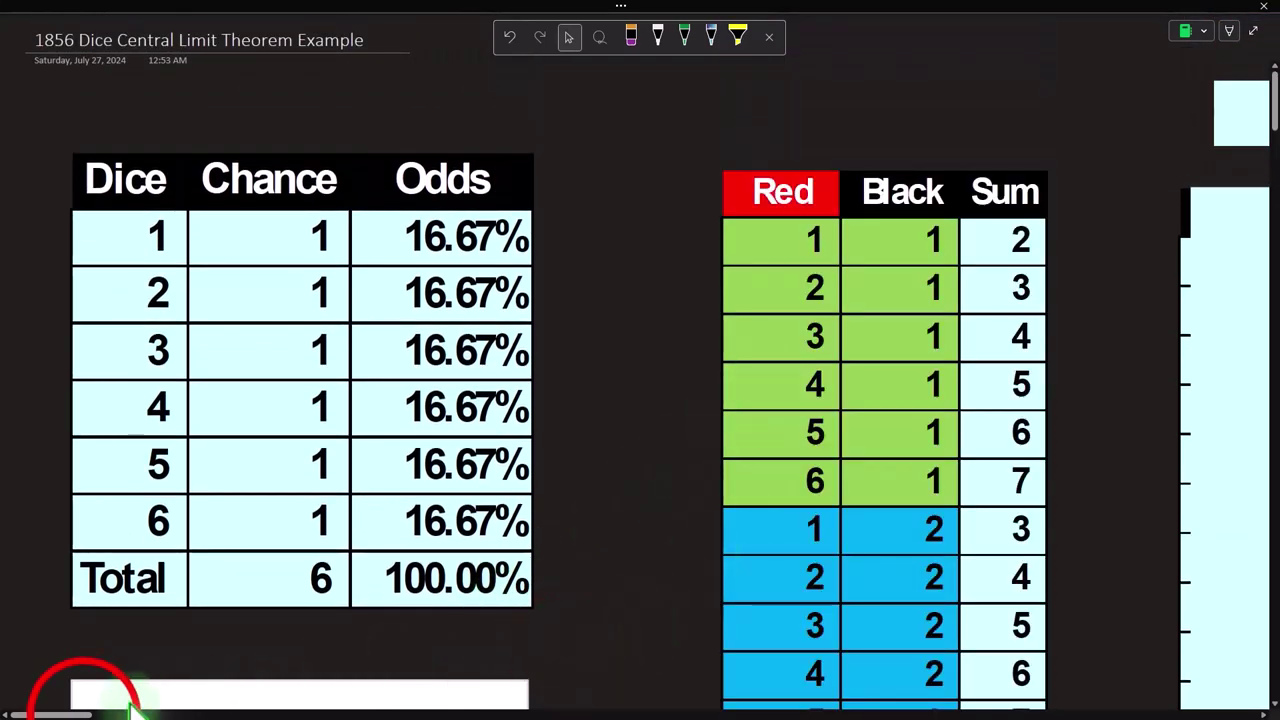
{"action": "left_click_drag", "start_coordinate": [86, 713], "coordinate": [130, 714]}
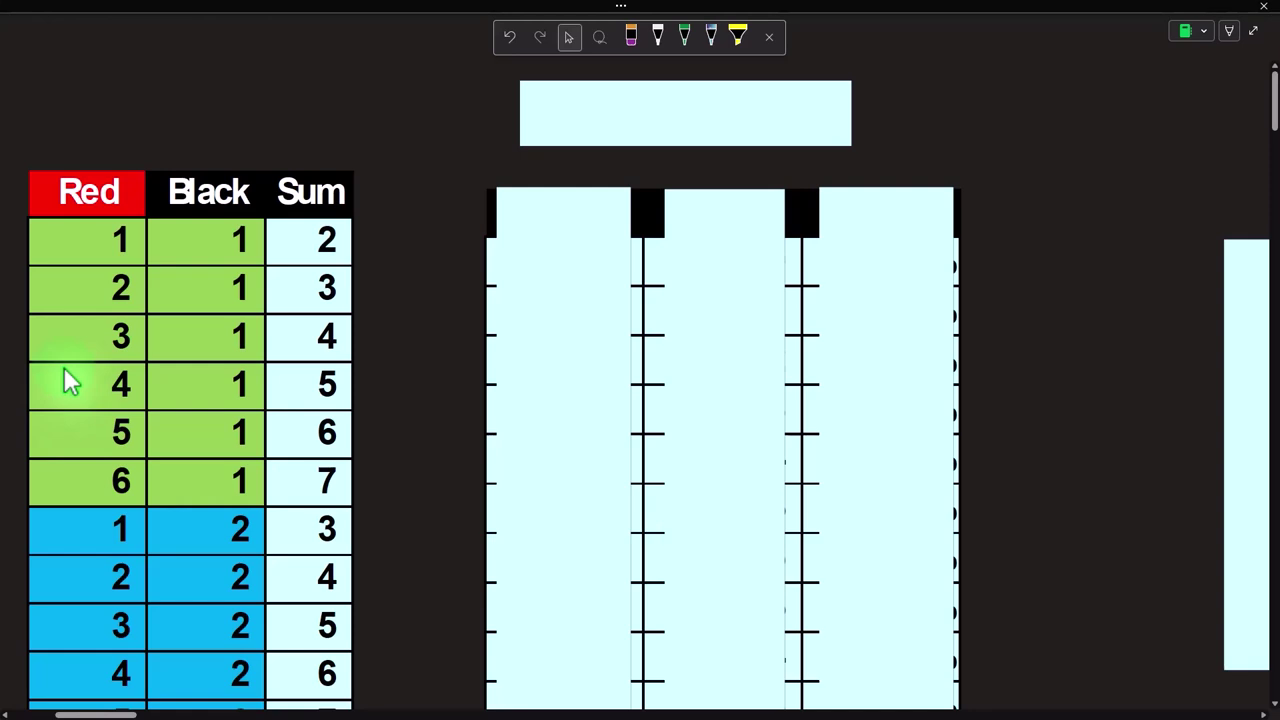
Step: Place Windows Calculator over the page beside the table and clear its display
{"action": "left_click", "coordinate": [400, 229]}
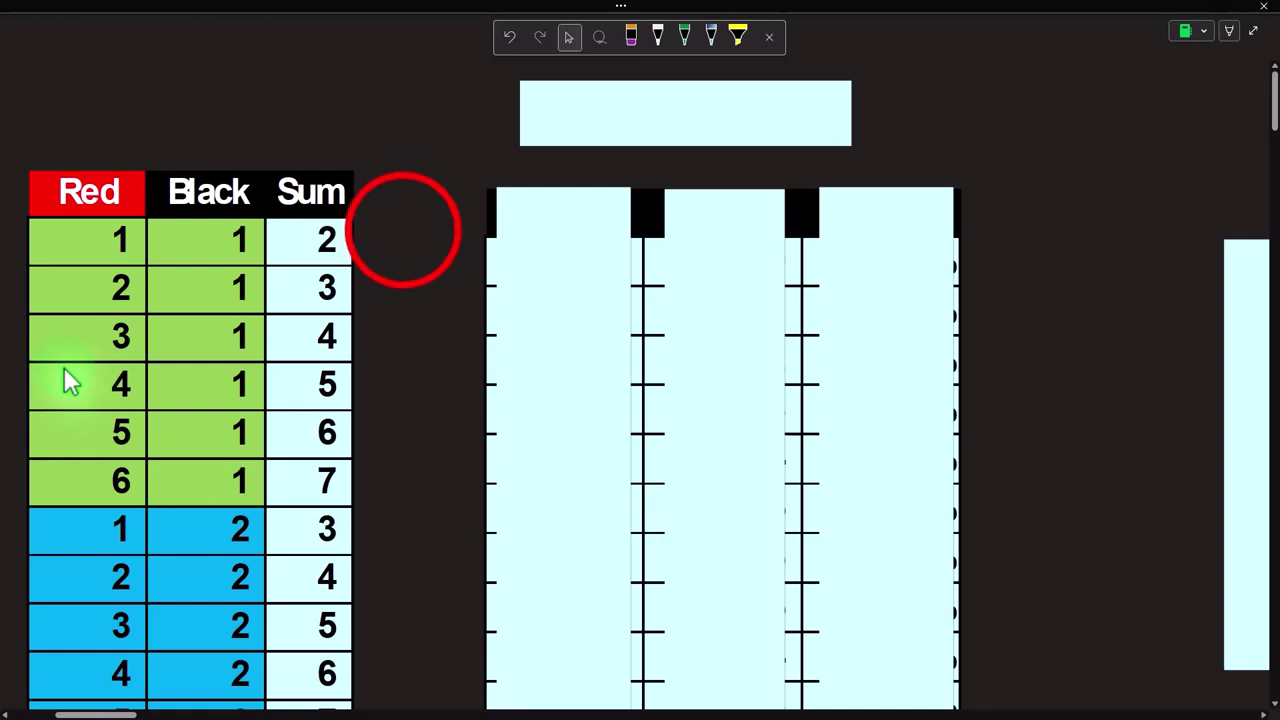
{"action": "scroll", "coordinate": [403, 232], "scroll_direction": "down", "scroll_amount": 3}
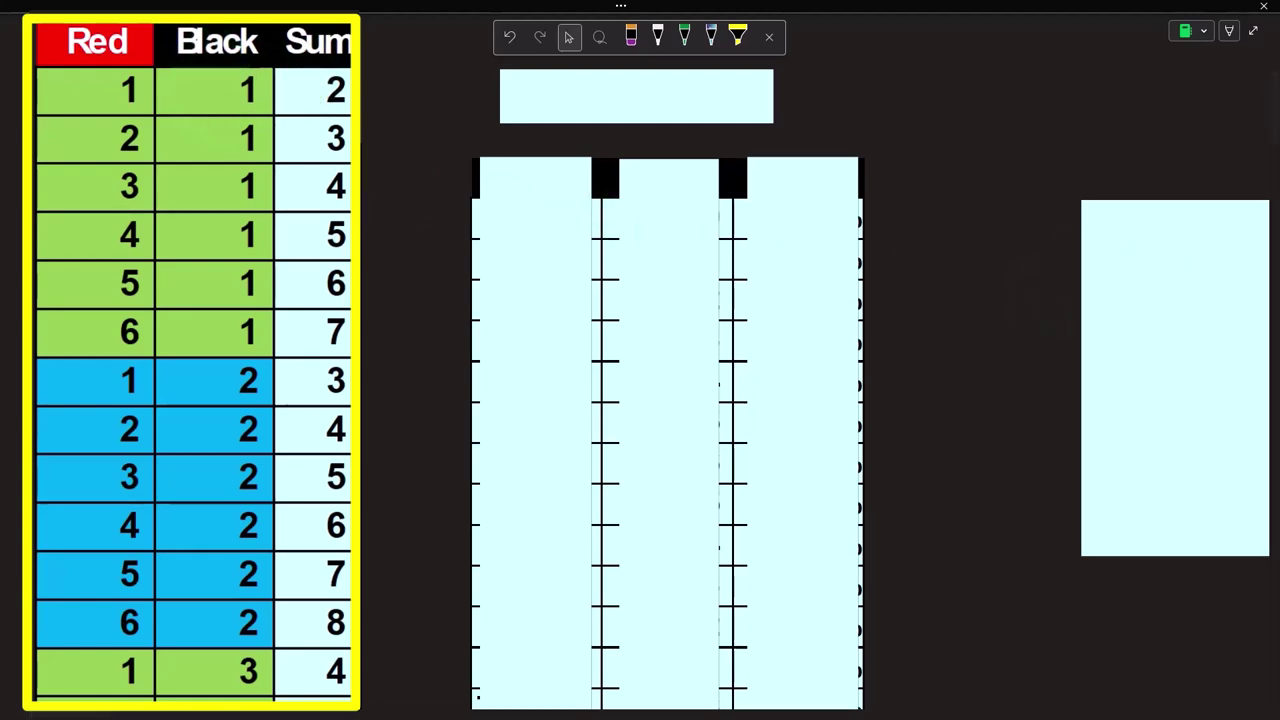
{"action": "left_click_drag", "start_coordinate": [1005, 522], "coordinate": [563, 309]}
{"action": "left_click", "coordinate": [502, 360]}
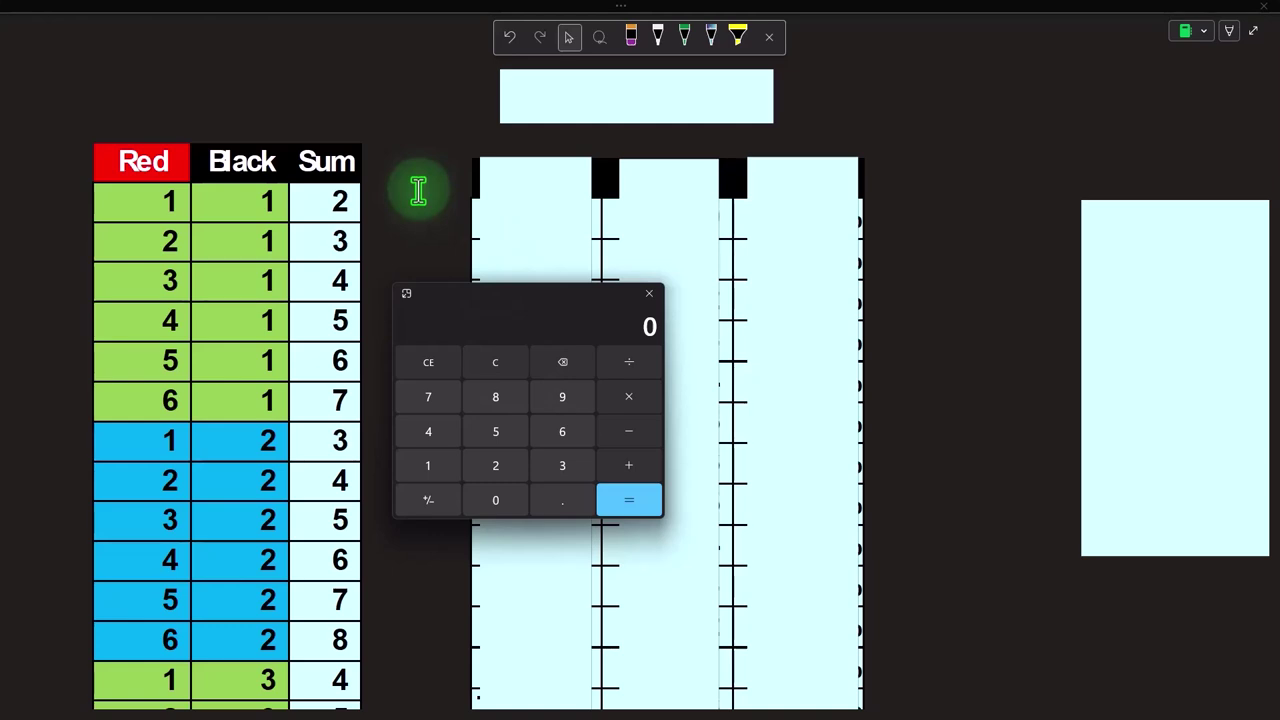
Step: Compute 6 × 6 = 36 outcomes in Calculator, then drag the calculator off screen
{"action": "key", "text": "6"}
{"action": "key", "text": "6"}
{"action": "key", "text": "Return"}
{"action": "left_click", "coordinate": [520, 302]}
{"action": "left_click_drag", "start_coordinate": [520, 303], "coordinate": [1279, 540]}
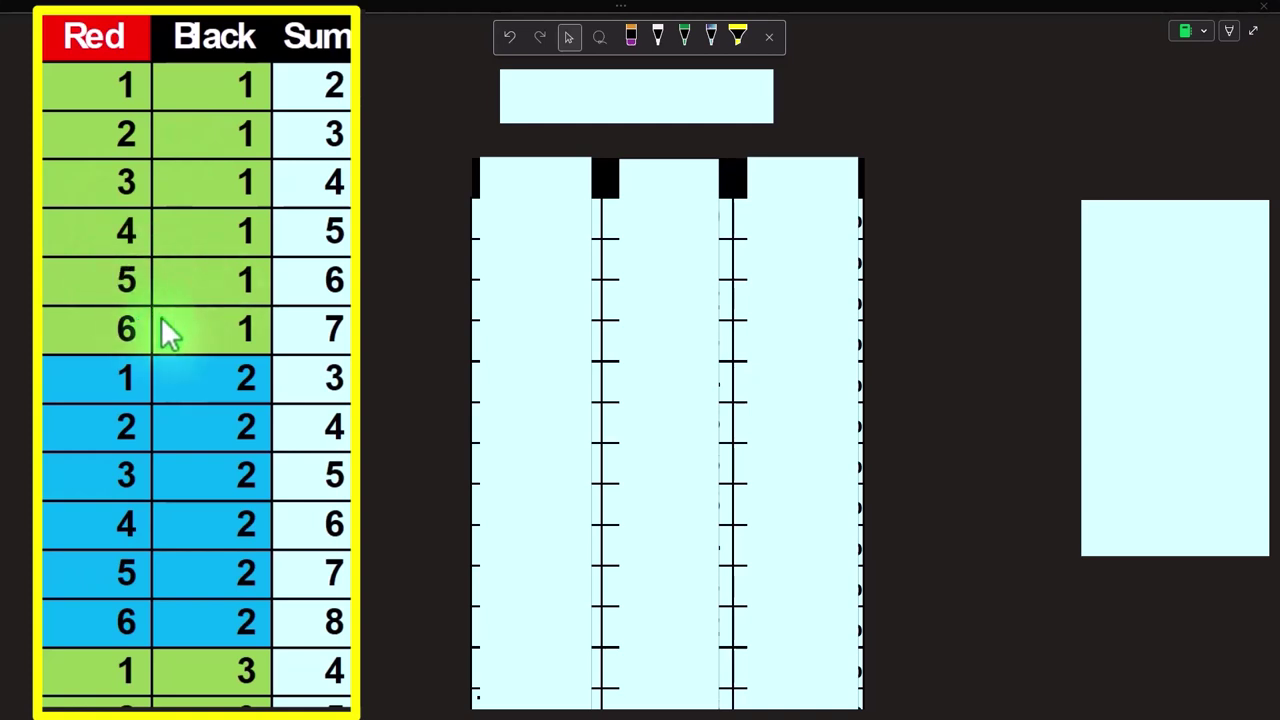
Step: Scroll through all 36 Red/Black combinations down to Count 36, then back to the header
{"action": "scroll", "coordinate": [163, 334], "scroll_direction": "down", "scroll_amount": 3}
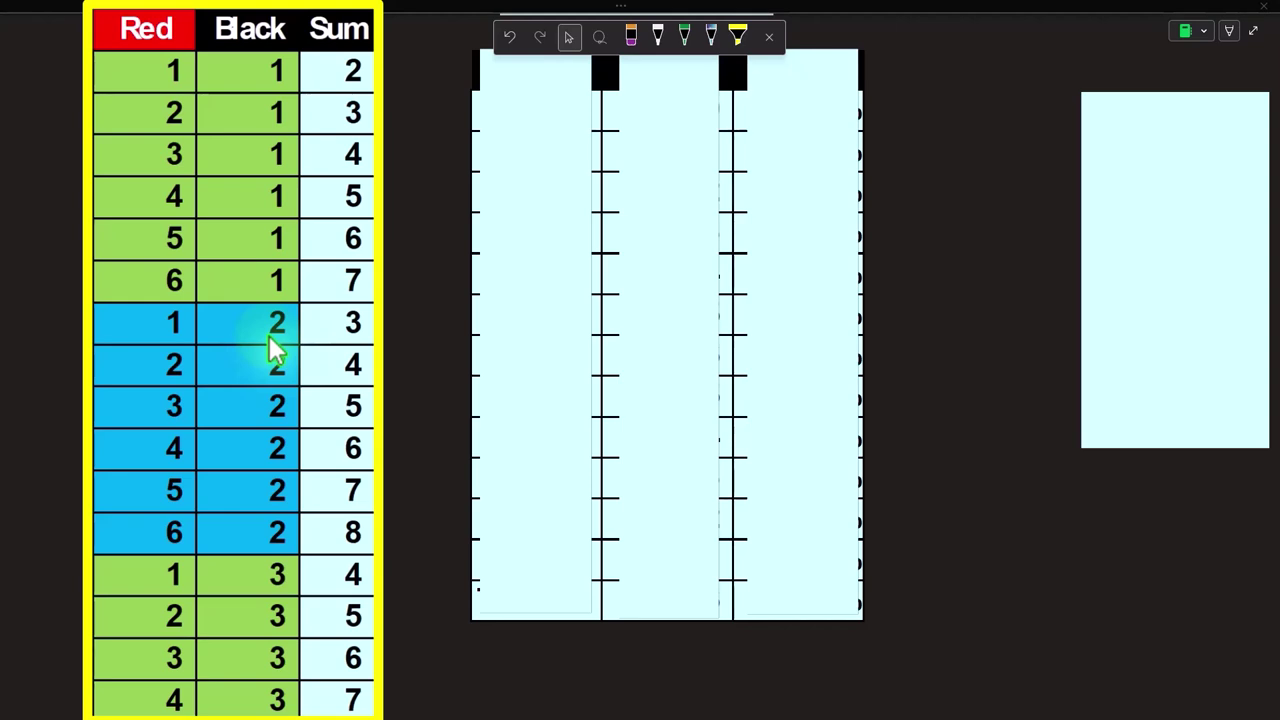
{"action": "scroll", "coordinate": [269, 335], "scroll_direction": "down", "scroll_amount": 3}
{"action": "scroll", "coordinate": [275, 347], "scroll_direction": "down", "scroll_amount": 2}
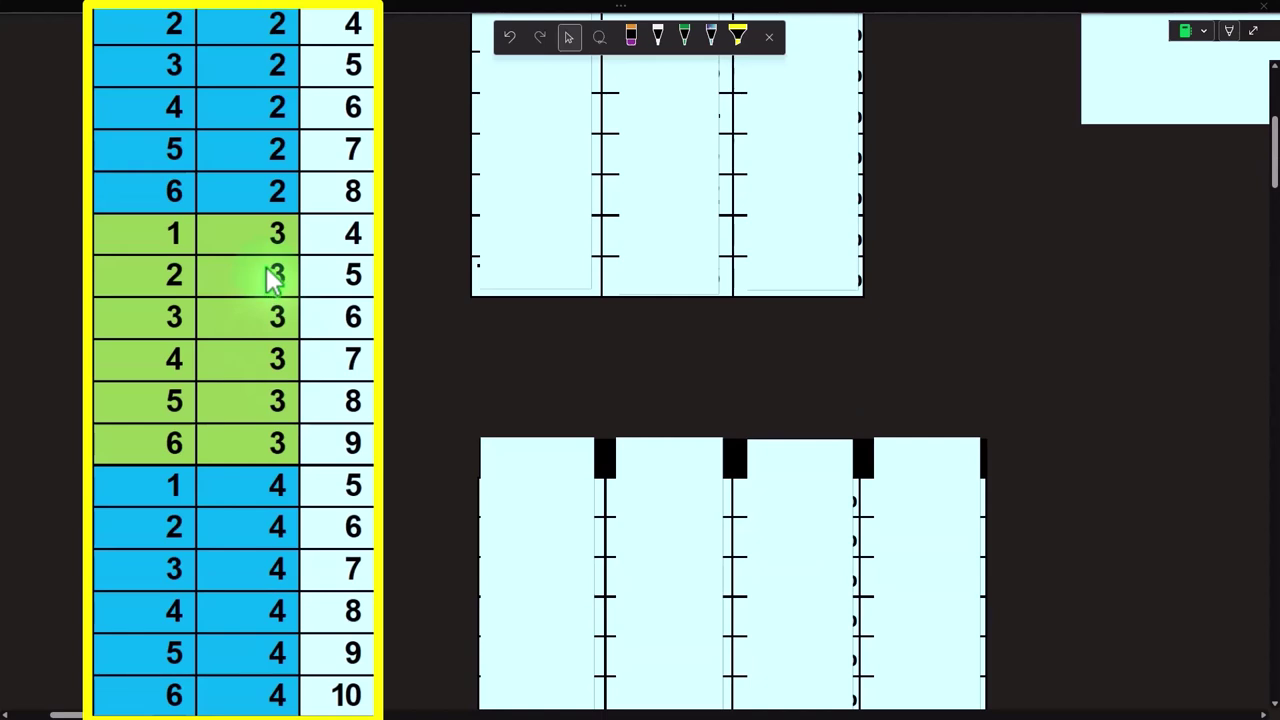
{"action": "scroll", "coordinate": [272, 280], "scroll_direction": "down", "scroll_amount": 6}
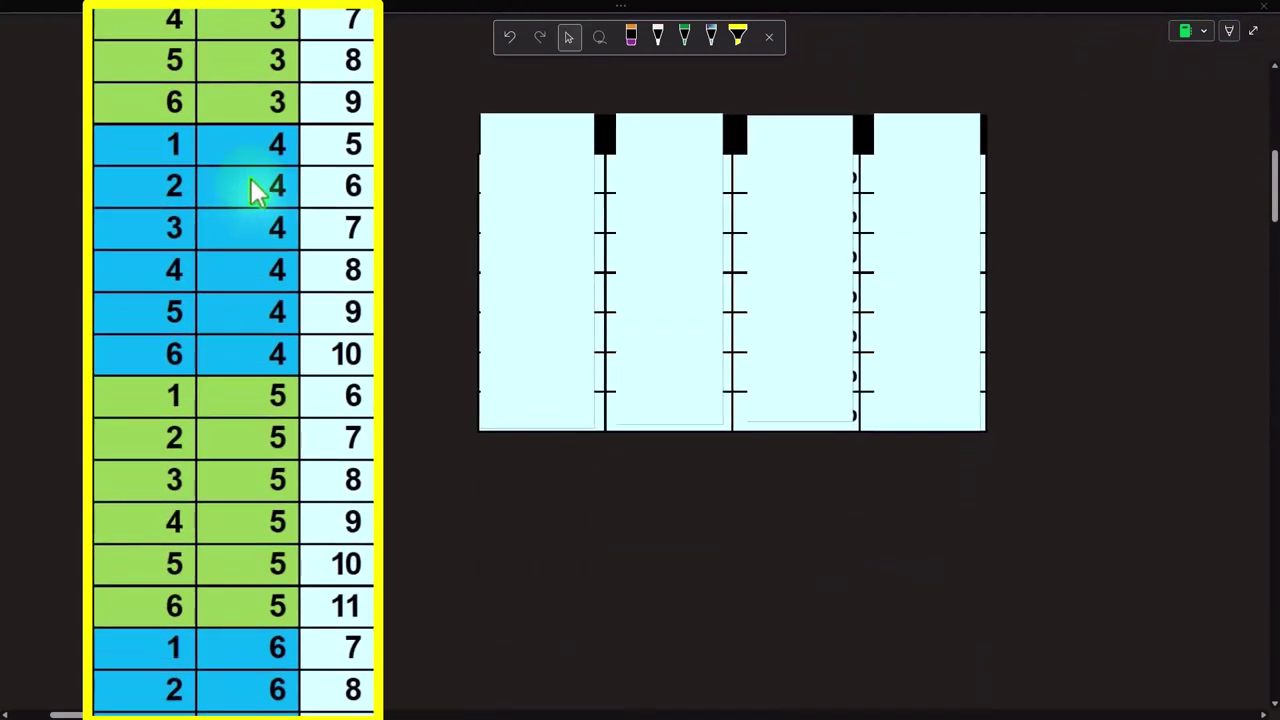
{"action": "scroll", "coordinate": [255, 190], "scroll_direction": "down", "scroll_amount": 6}
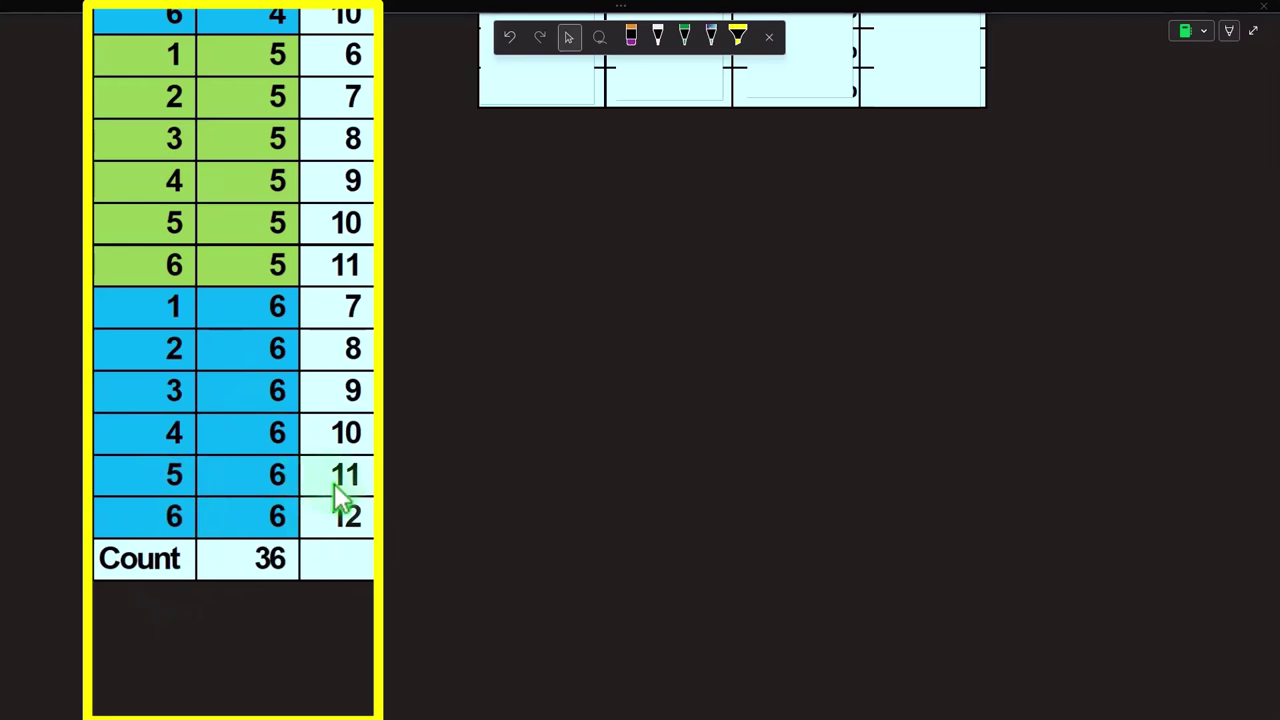
{"action": "scroll", "coordinate": [370, 495], "scroll_direction": "up", "scroll_amount": 5}
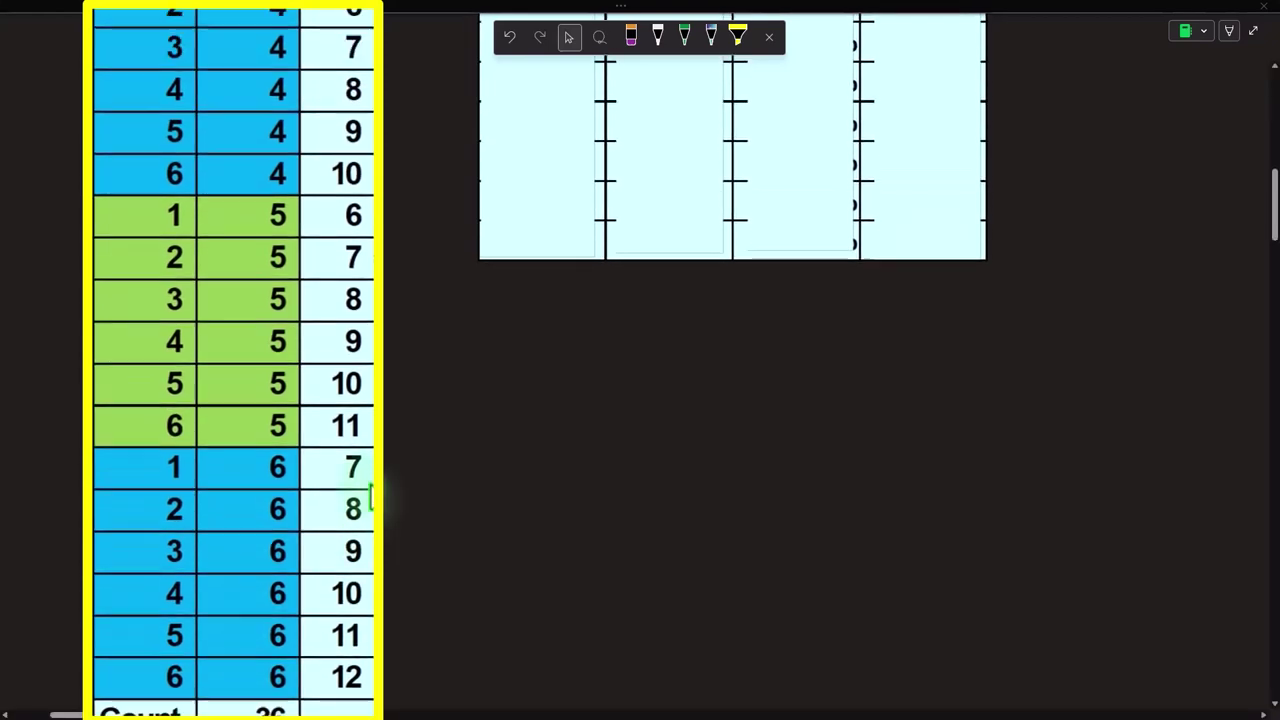
{"action": "scroll", "coordinate": [370, 495], "scroll_direction": "up", "scroll_amount": 10}
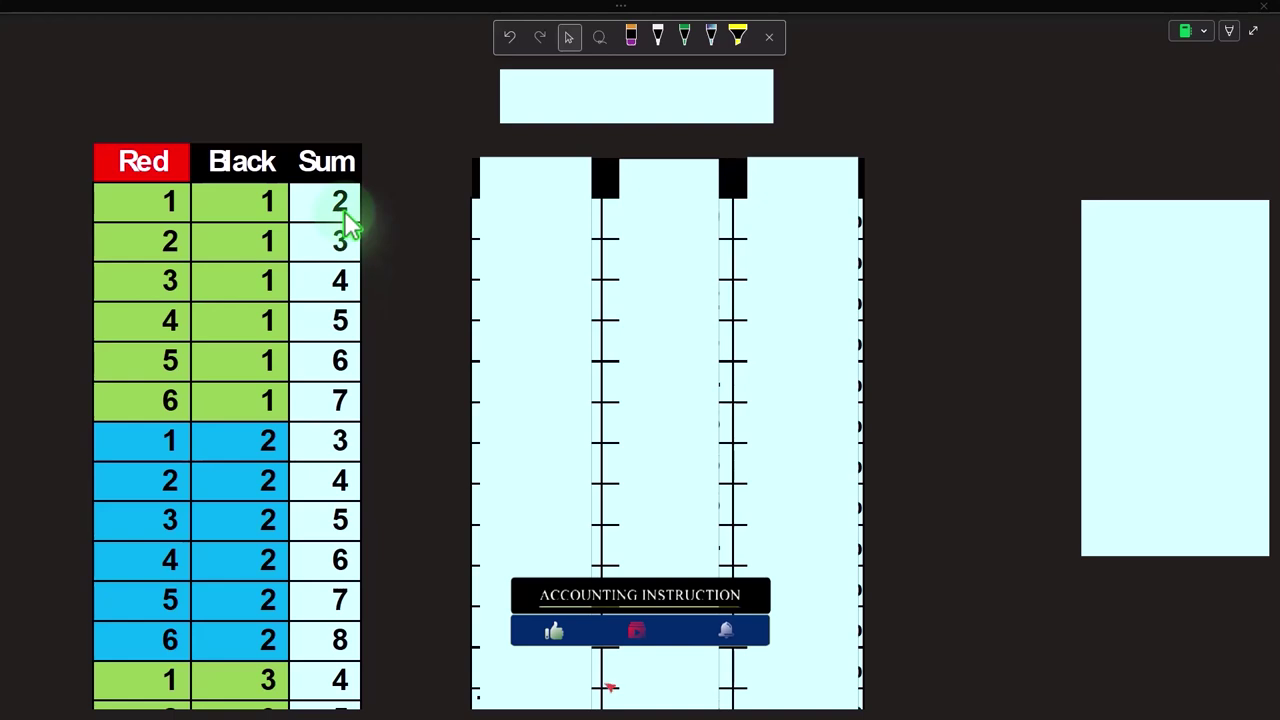
Step: Slide the Count cover down row by row, then delete it to show counts 0–6–1 and Total 36
{"action": "left_click", "coordinate": [543, 200]}
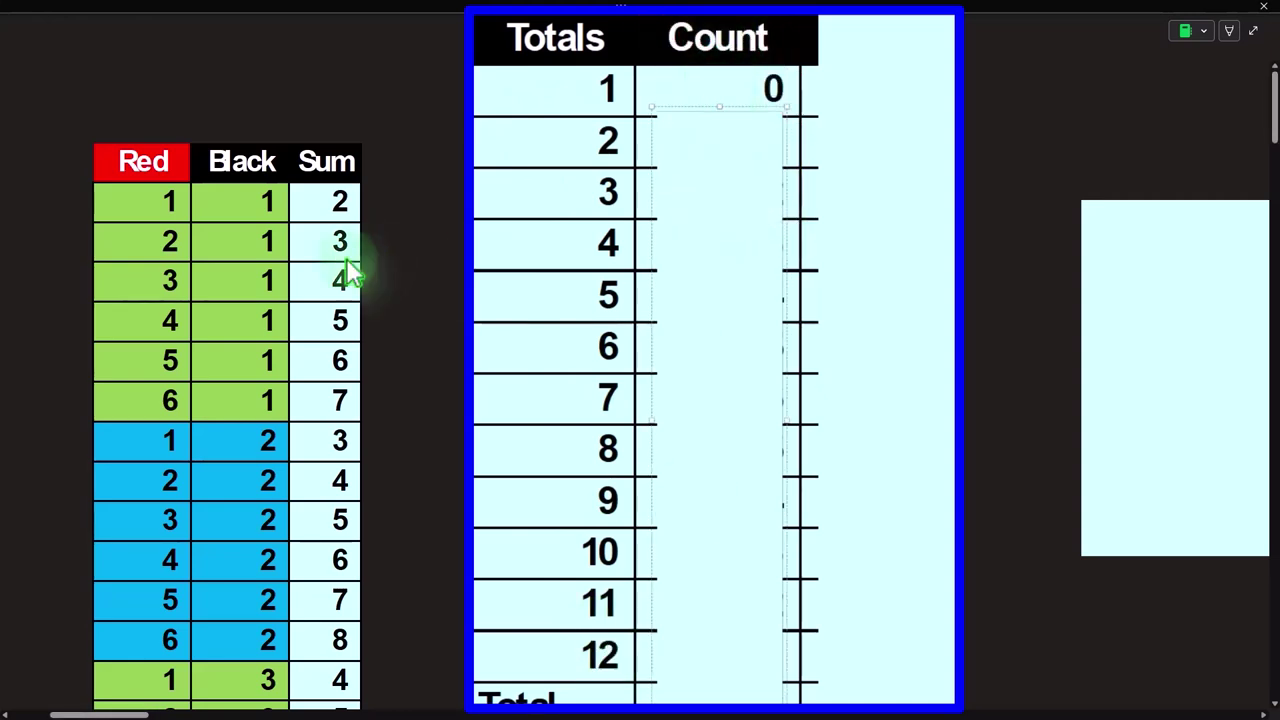
{"action": "left_click_drag", "start_coordinate": [757, 143], "coordinate": [722, 160]}
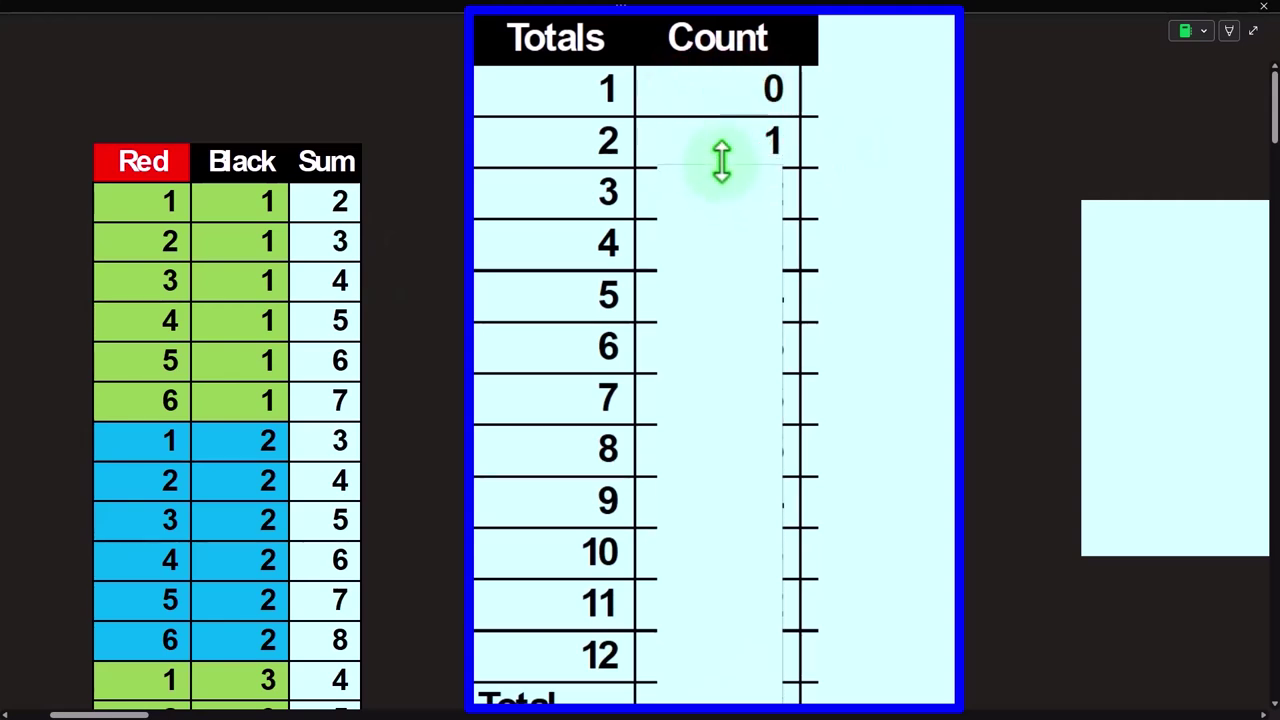
{"action": "left_click_drag", "start_coordinate": [722, 160], "coordinate": [727, 216]}
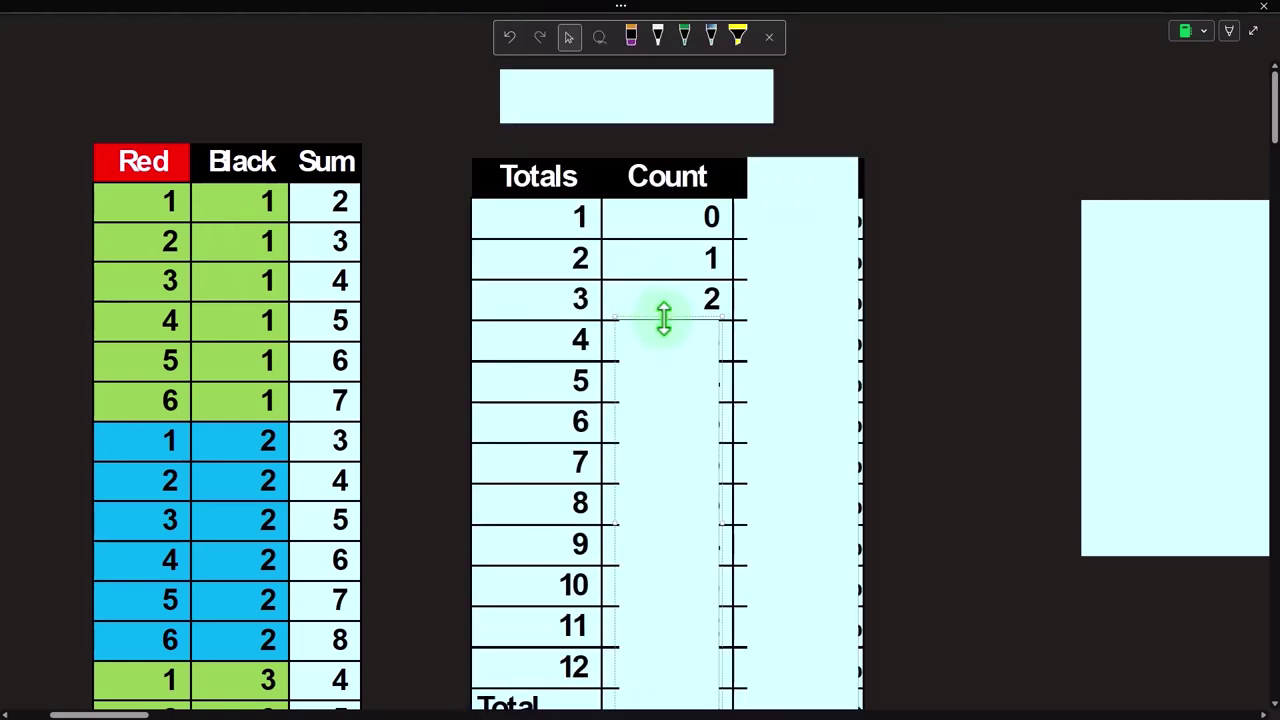
{"action": "left_click", "coordinate": [665, 318]}
{"action": "left_click_drag", "start_coordinate": [665, 318], "coordinate": [671, 523]}
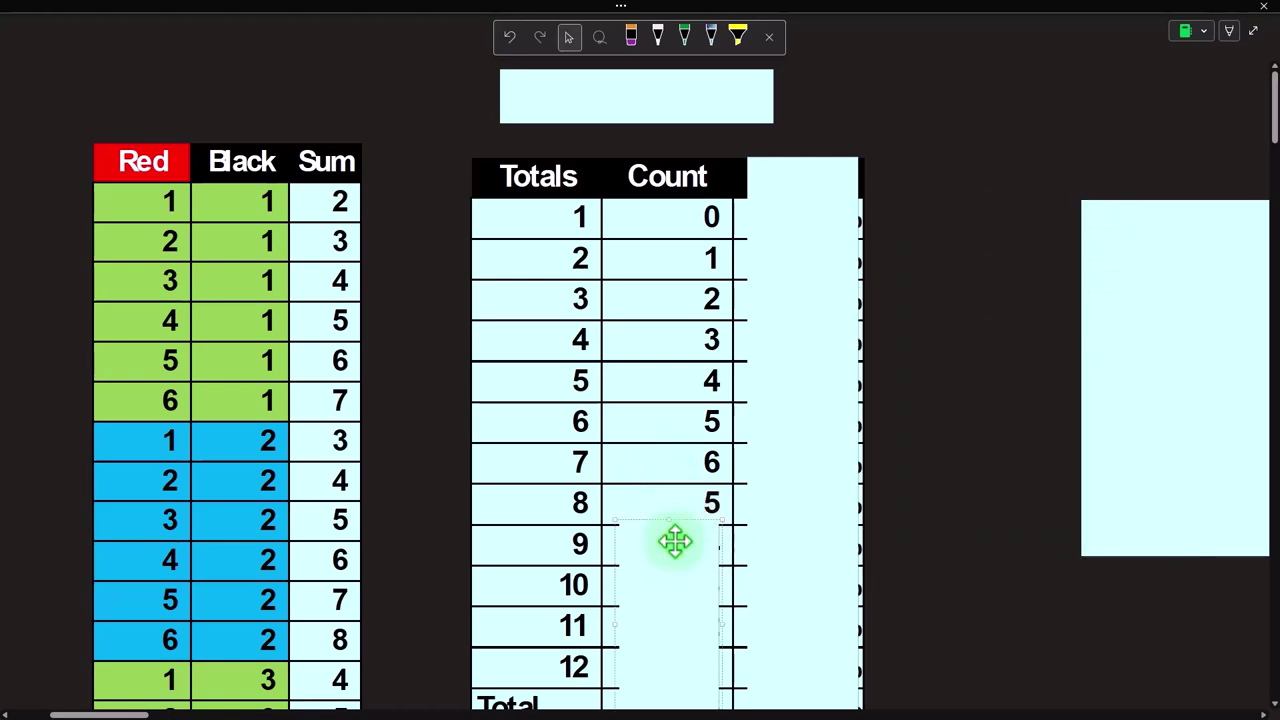
{"action": "key", "text": "Delete"}
{"action": "scroll", "coordinate": [675, 541], "scroll_direction": "down", "scroll_amount": 1}
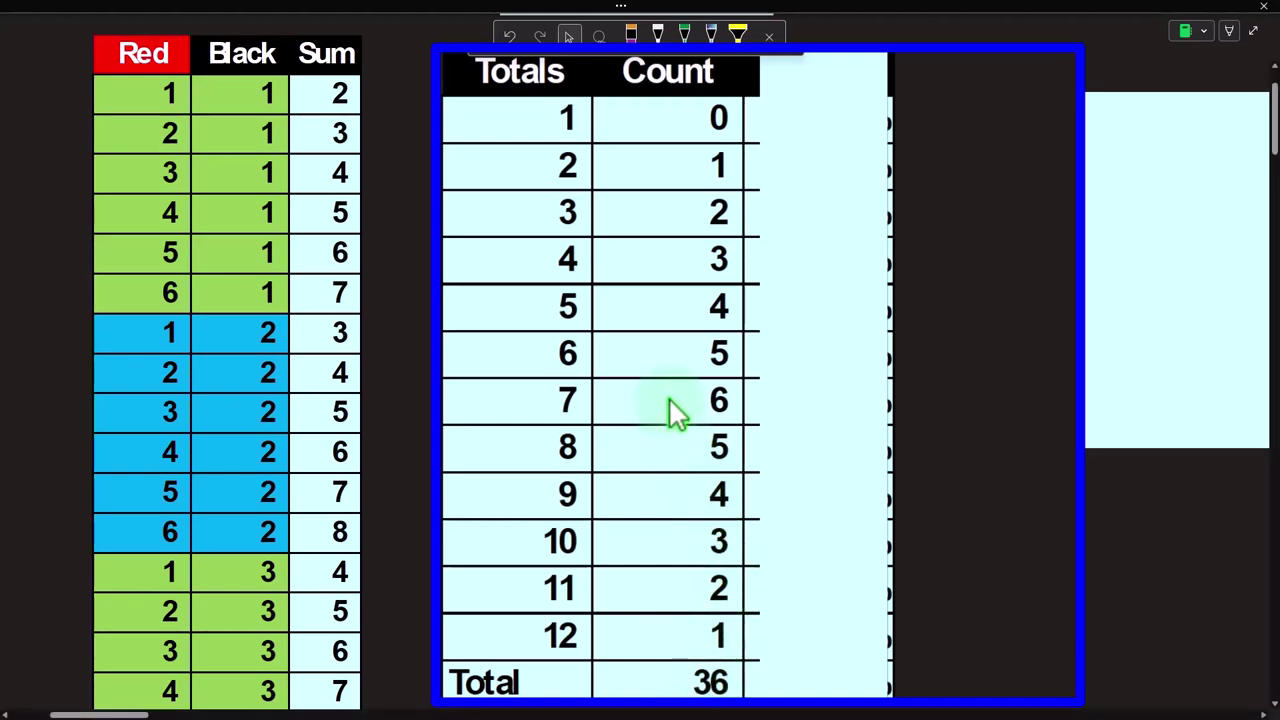
Step: Reveal the Odds percentage column beside Count, with 16.67% for 7 and 100.00% total
{"action": "left_click", "coordinate": [786, 290]}
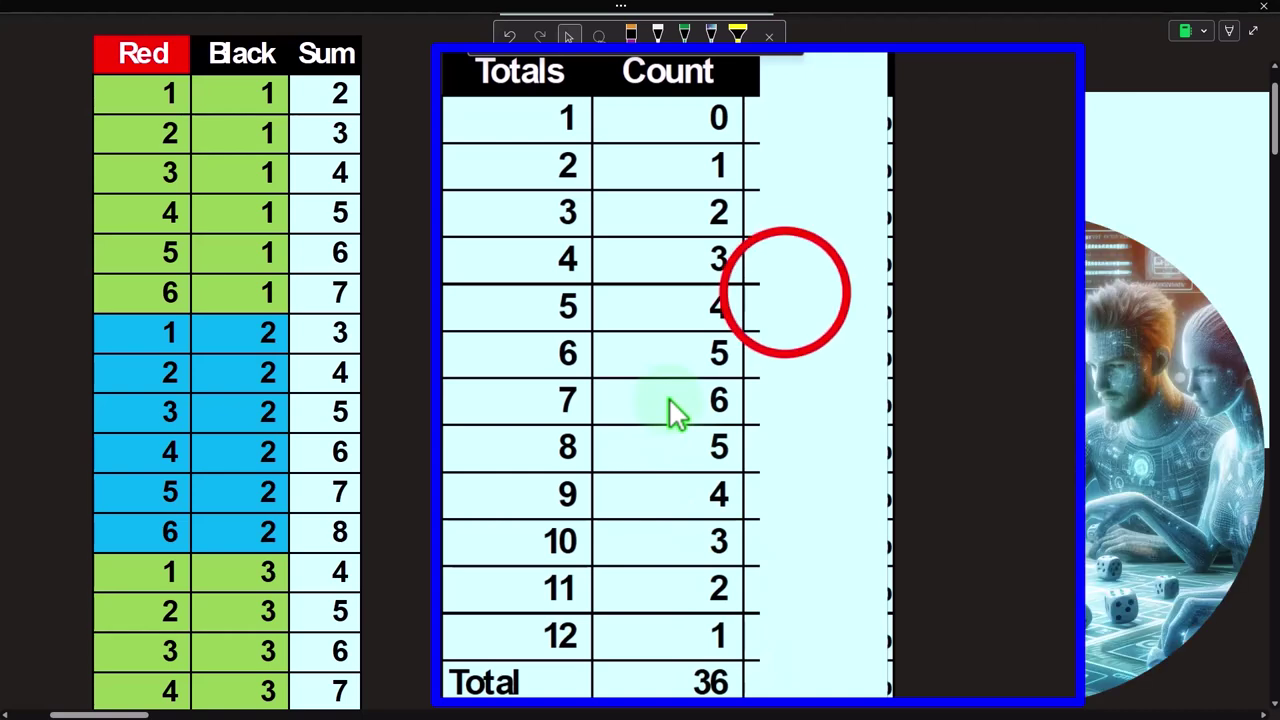
{"action": "left_click", "coordinate": [786, 296]}
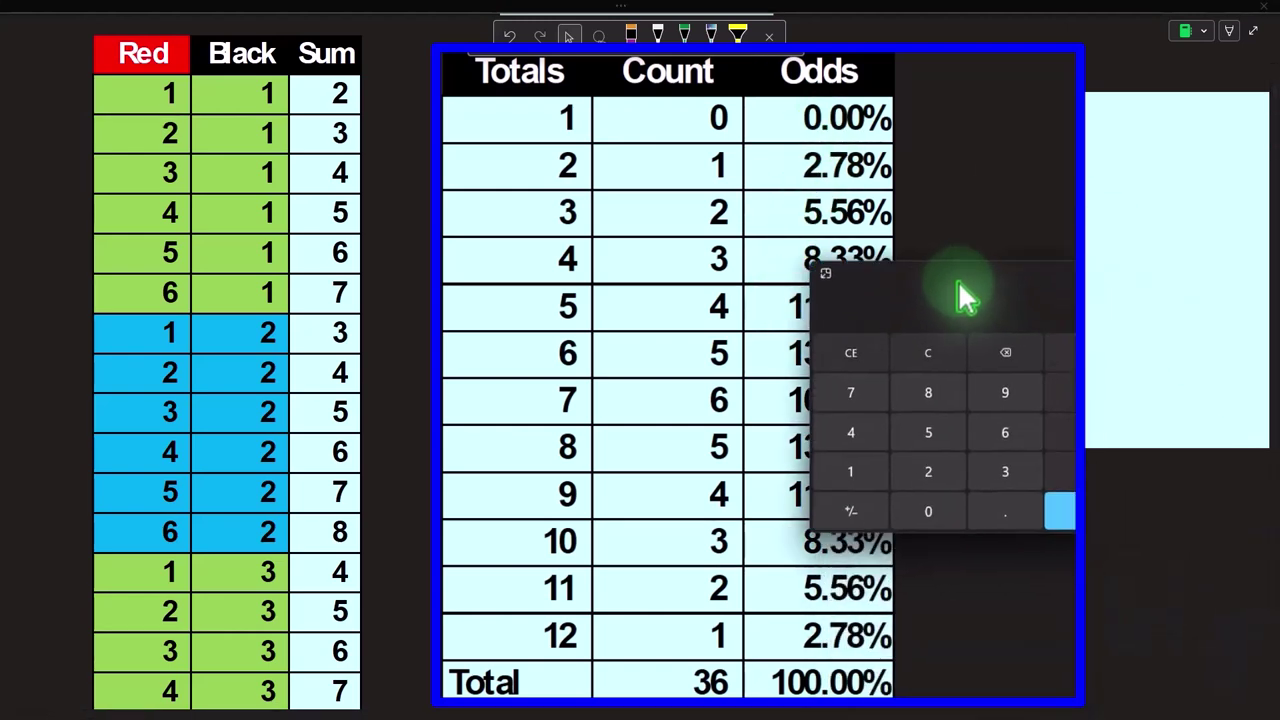
Step: Calculate 1/36 in Calculator to check the 2.78% odds
{"action": "left_click", "coordinate": [890, 290]}
{"action": "type", "text": "1"}
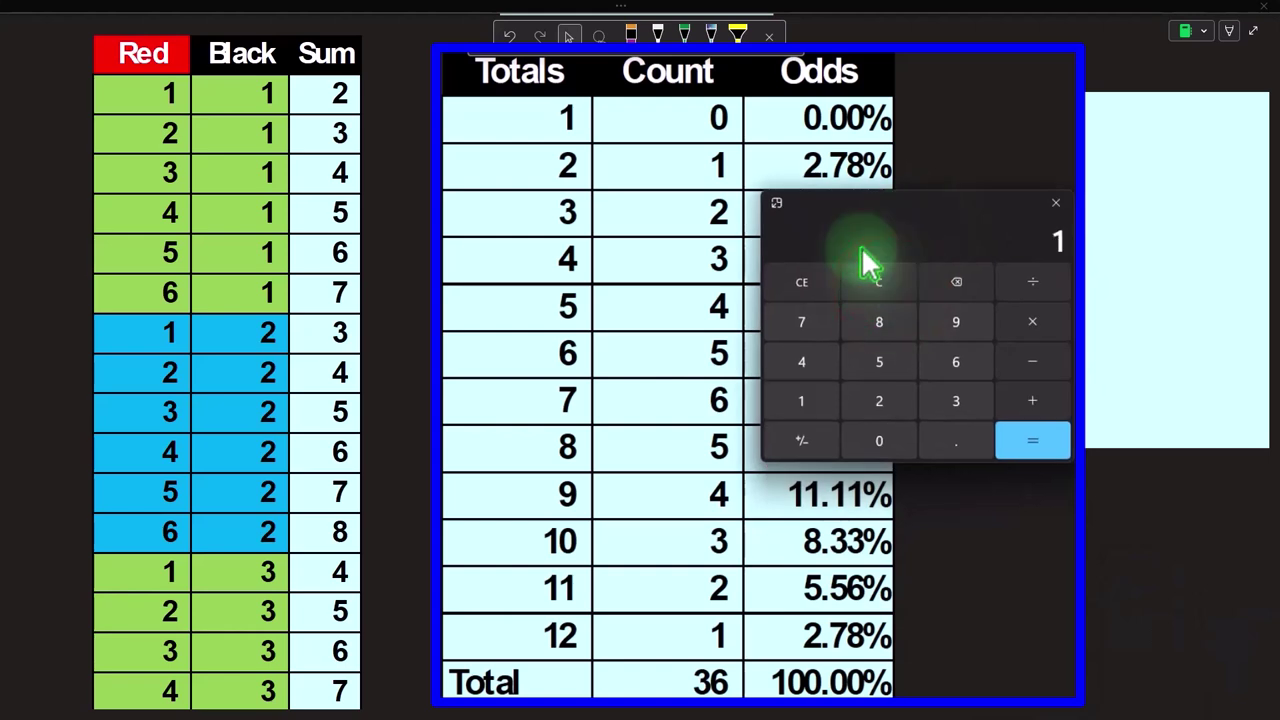
{"action": "type", "text": "/36"}
{"action": "key", "text": "Return"}
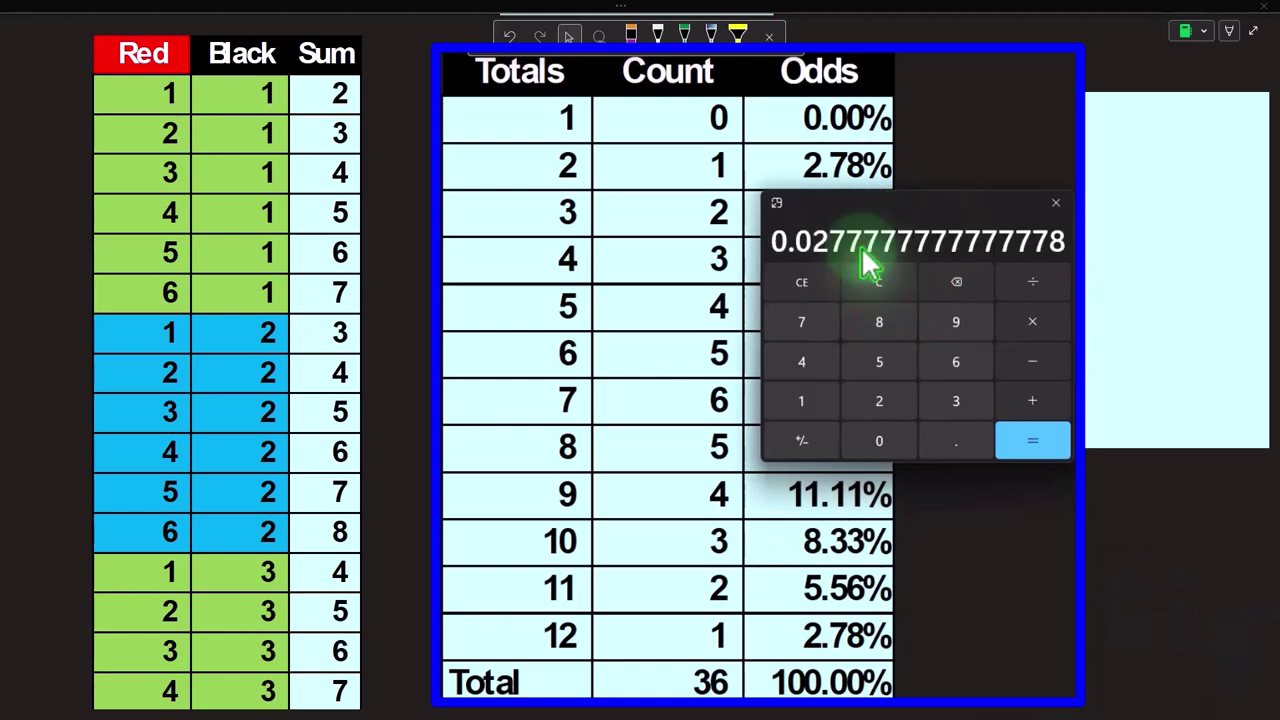
{"action": "left_click", "coordinate": [850, 210]}
{"action": "mouse_move", "coordinate": [855, 210]}
{"action": "left_mouse_down"}
{"action": "mouse_move", "coordinate": [869, 266]}
{"action": "mouse_move", "coordinate": [869, 252]}
{"action": "left_mouse_up"}
Step: Calculate 2/36 to confirm the 5.56% odds
{"action": "left_click", "coordinate": [860, 323]}
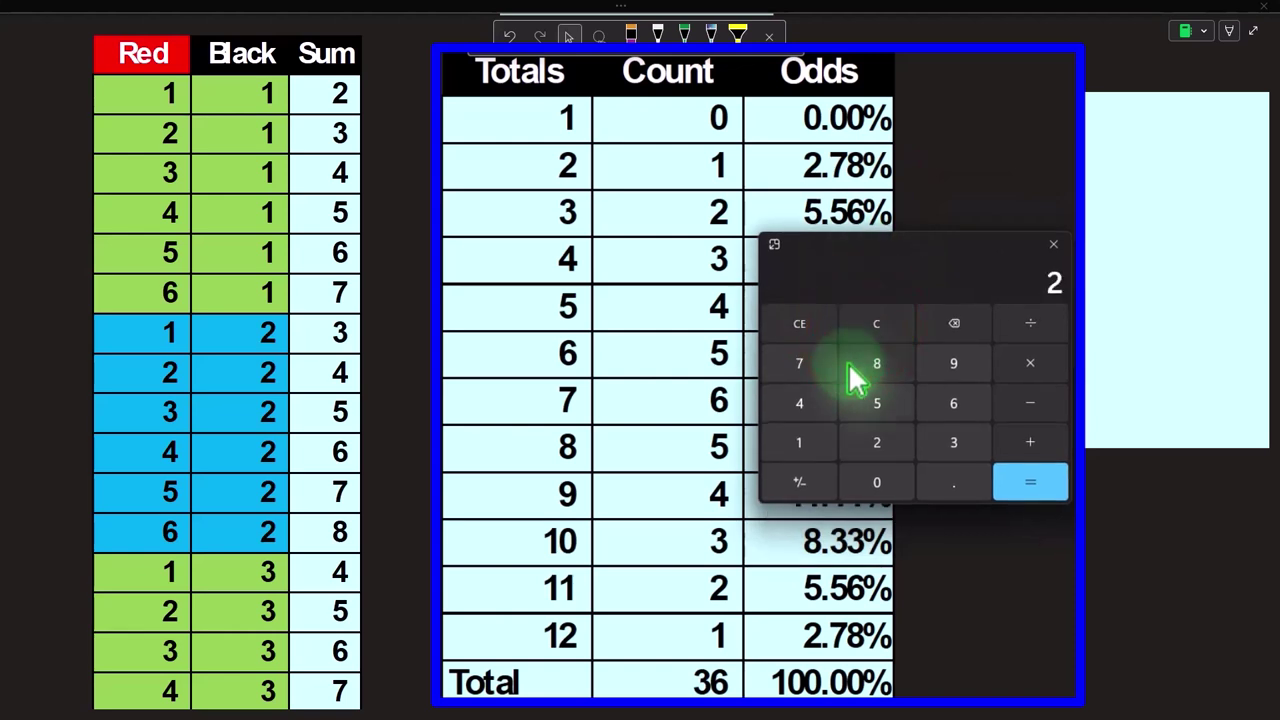
{"action": "type", "text": "2/36"}
{"action": "key", "text": "Return"}
{"action": "left_click", "coordinate": [866, 245]}
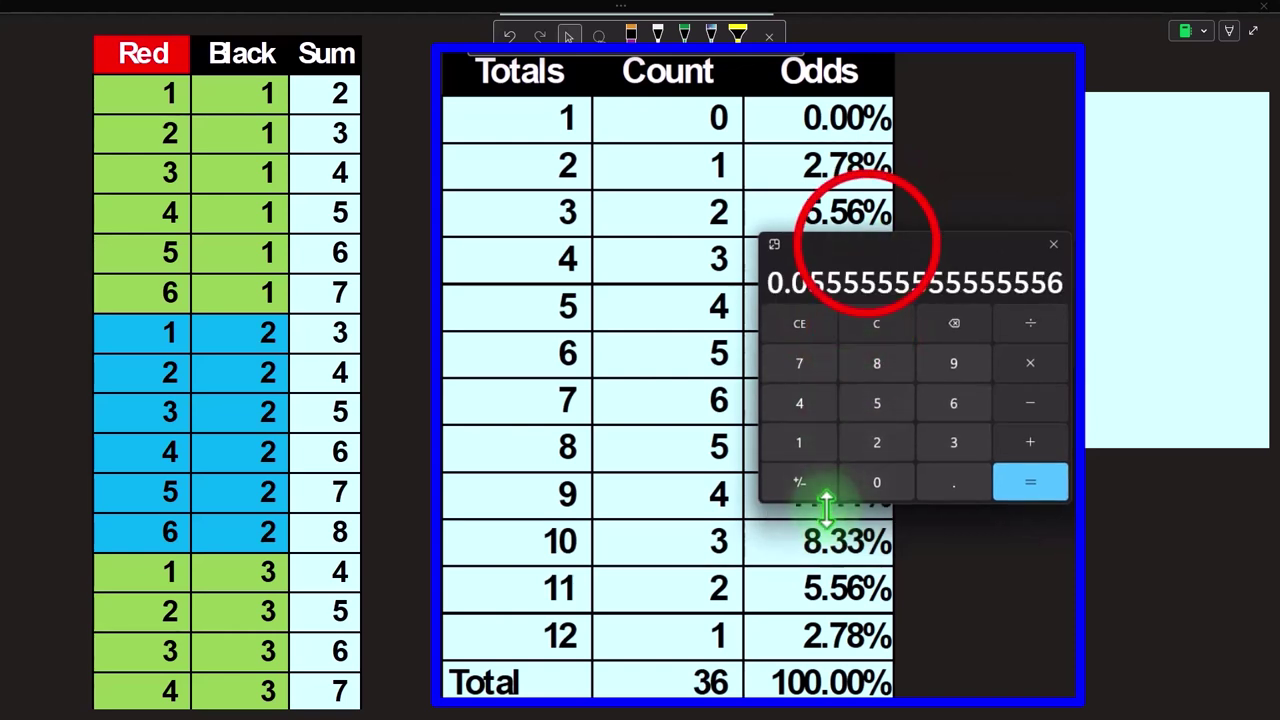
{"action": "left_click_drag", "start_coordinate": [868, 288], "coordinate": [866, 287]}
Step: Calculate 3/36 to confirm 8.33%, then close Calculator
{"action": "left_click", "coordinate": [868, 370]}
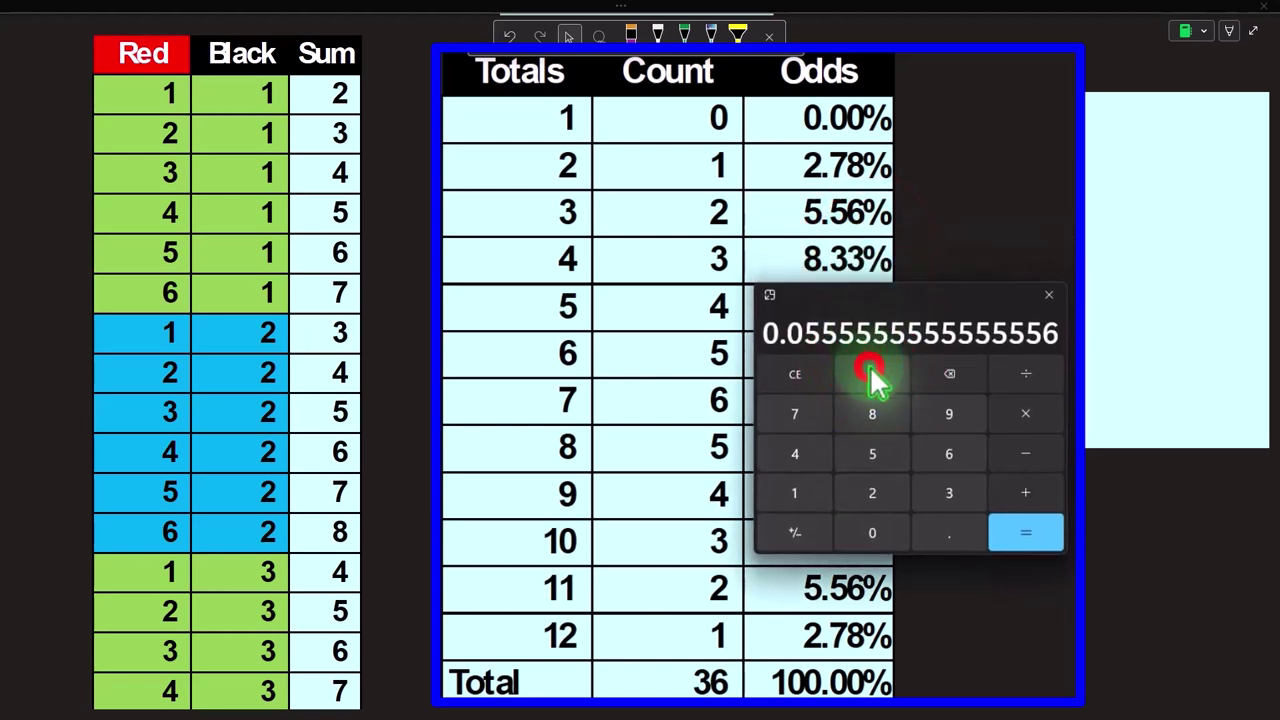
{"action": "type", "text": "3/36"}
{"action": "key", "text": "Return"}
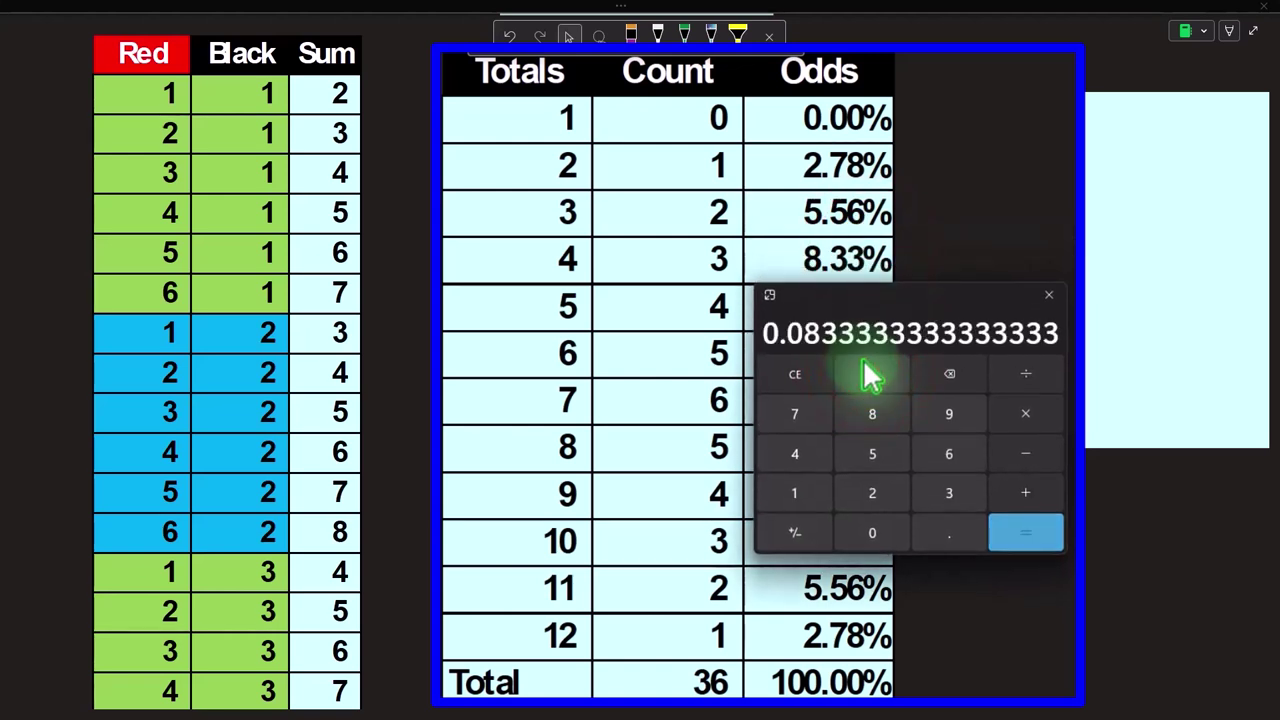
{"action": "left_click", "coordinate": [862, 294]}
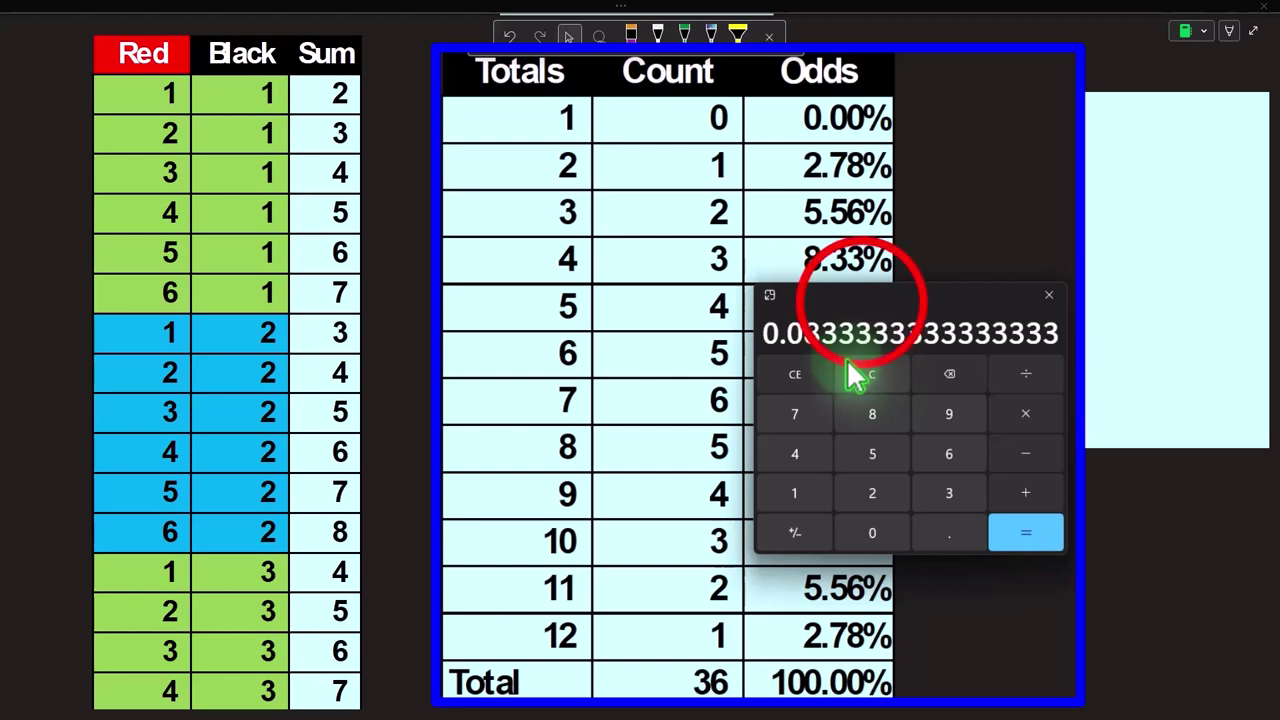
{"action": "left_click", "coordinate": [860, 272]}
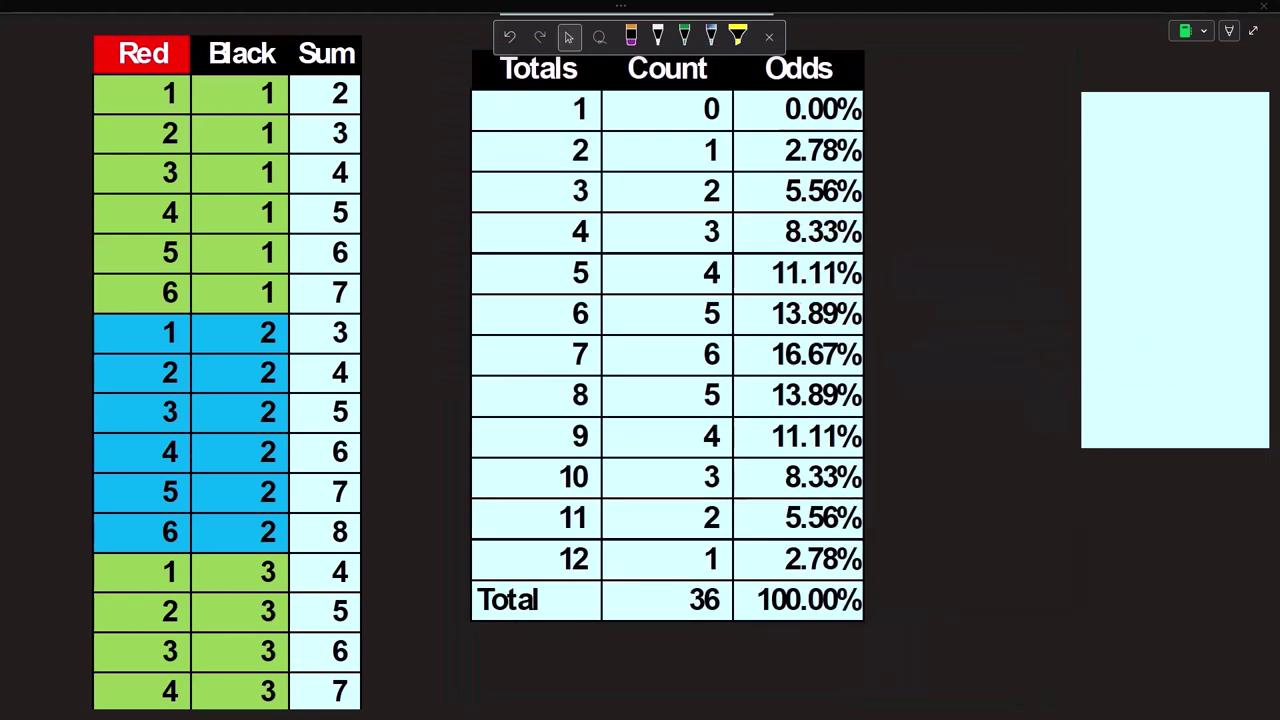
Step: Reveal the 2 Dice chart comparing counts for 1 die and 2 dice
{"action": "left_click", "coordinate": [960, 403]}
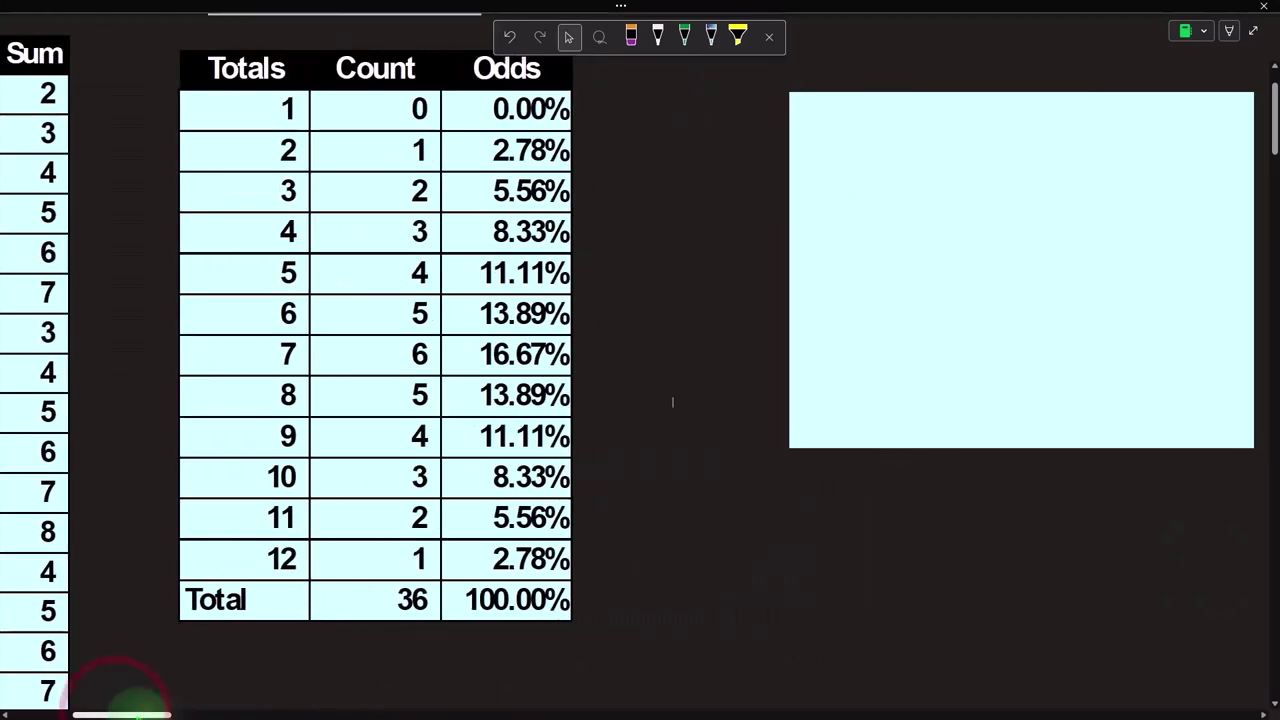
{"action": "left_click_drag", "start_coordinate": [112, 714], "coordinate": [147, 714]}
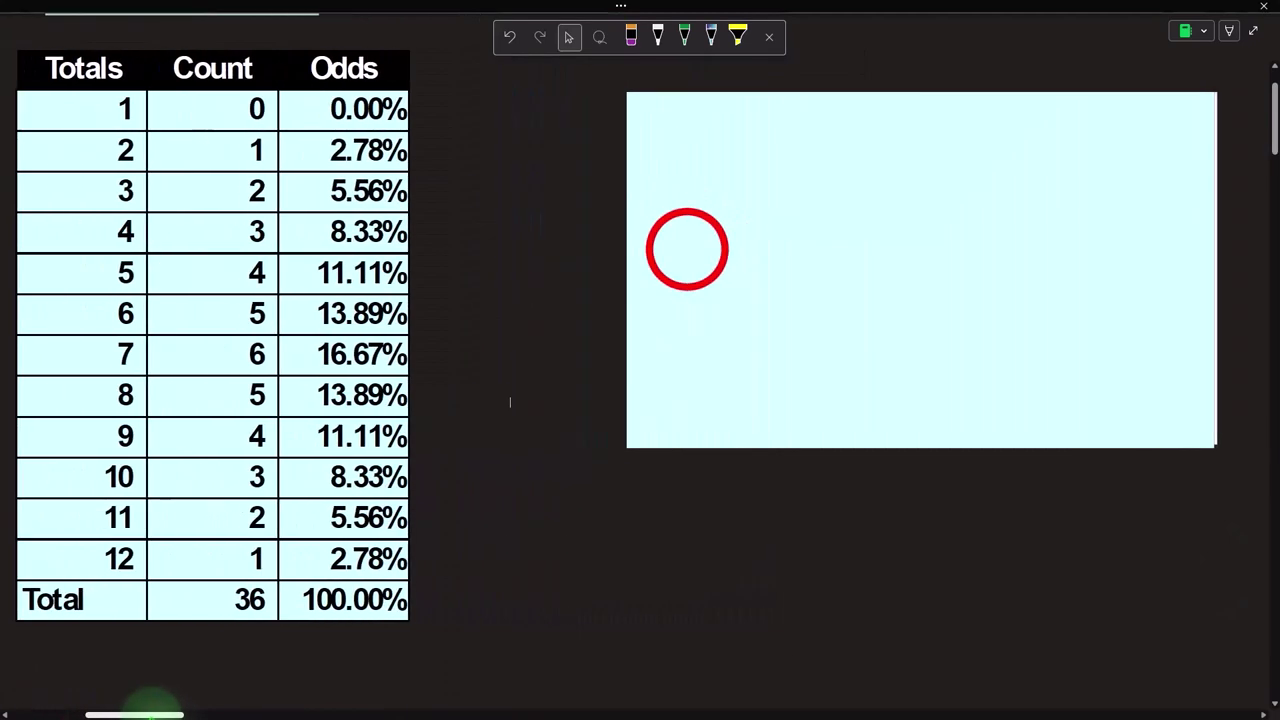
{"action": "left_click", "coordinate": [687, 250]}
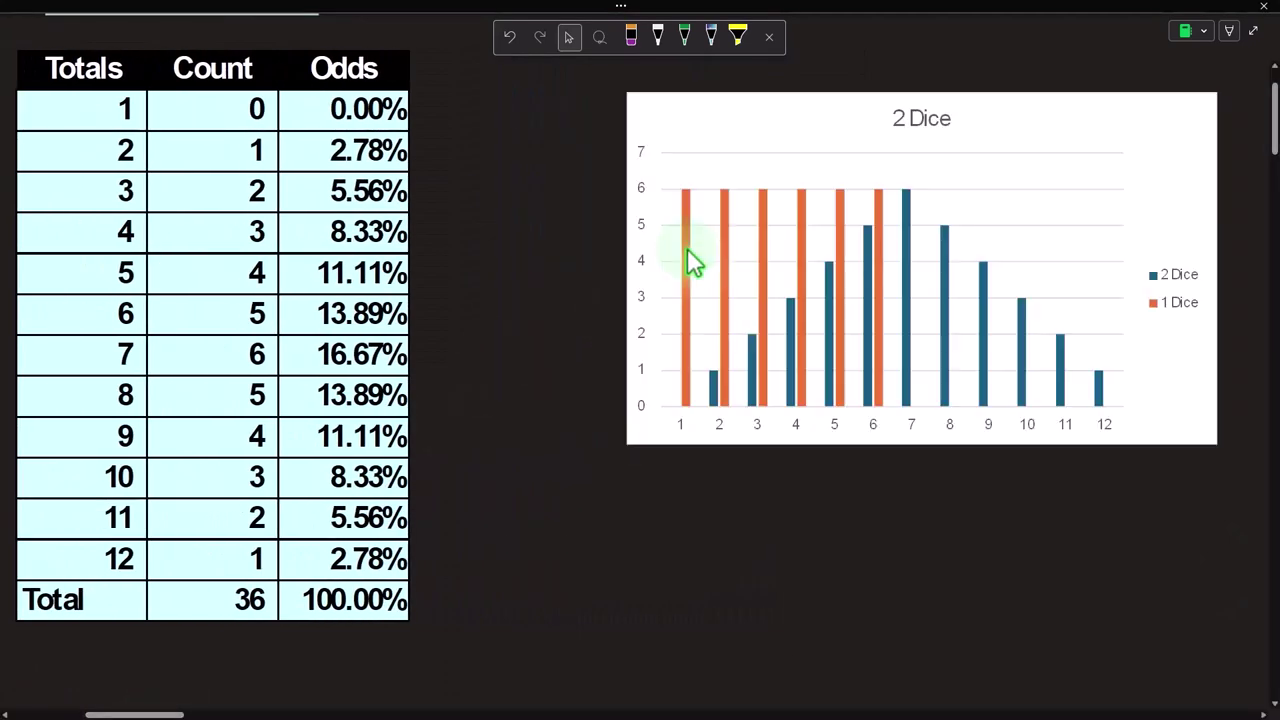
{"action": "scroll", "coordinate": [594, 449], "scroll_direction": "down", "scroll_amount": 5}
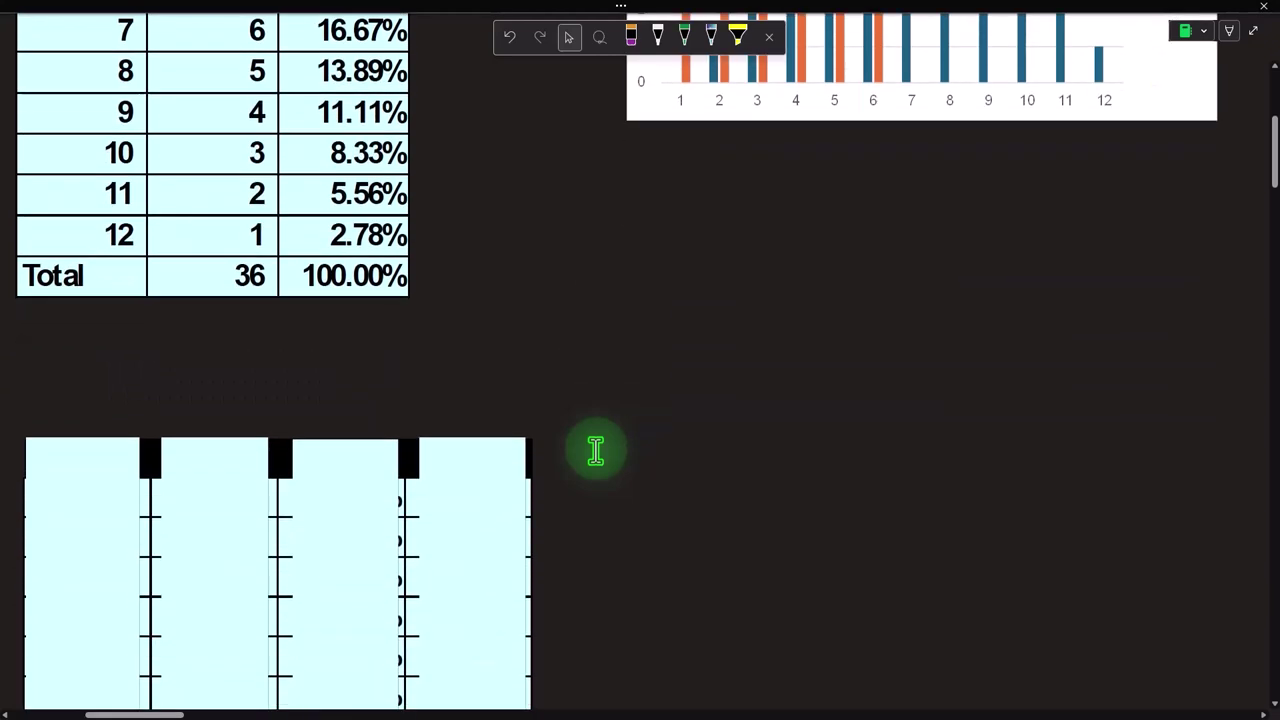
{"action": "scroll", "coordinate": [595, 450], "scroll_direction": "up", "scroll_amount": 5}
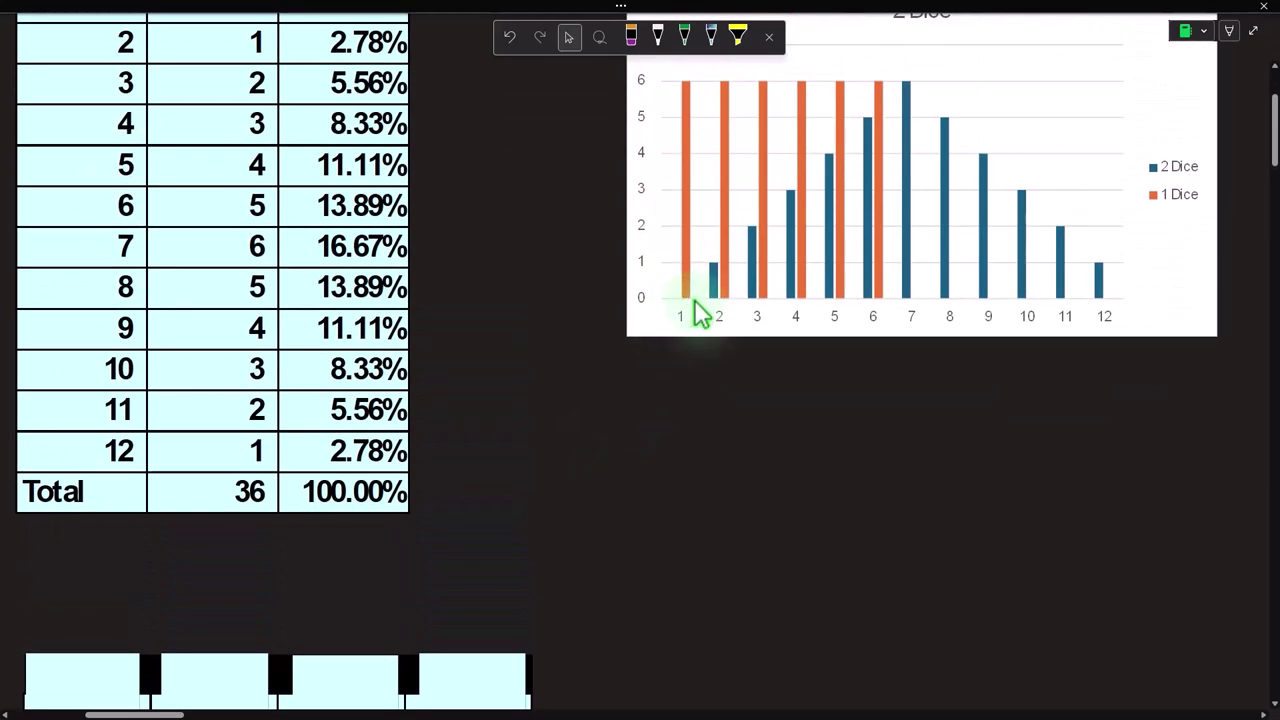
{"action": "scroll", "coordinate": [700, 314], "scroll_direction": "up", "scroll_amount": 1}
Step: Zoom in on the 2 Dice chart for a closer look, then return it to normal size
{"action": "left_click", "coordinate": [677, 440]}
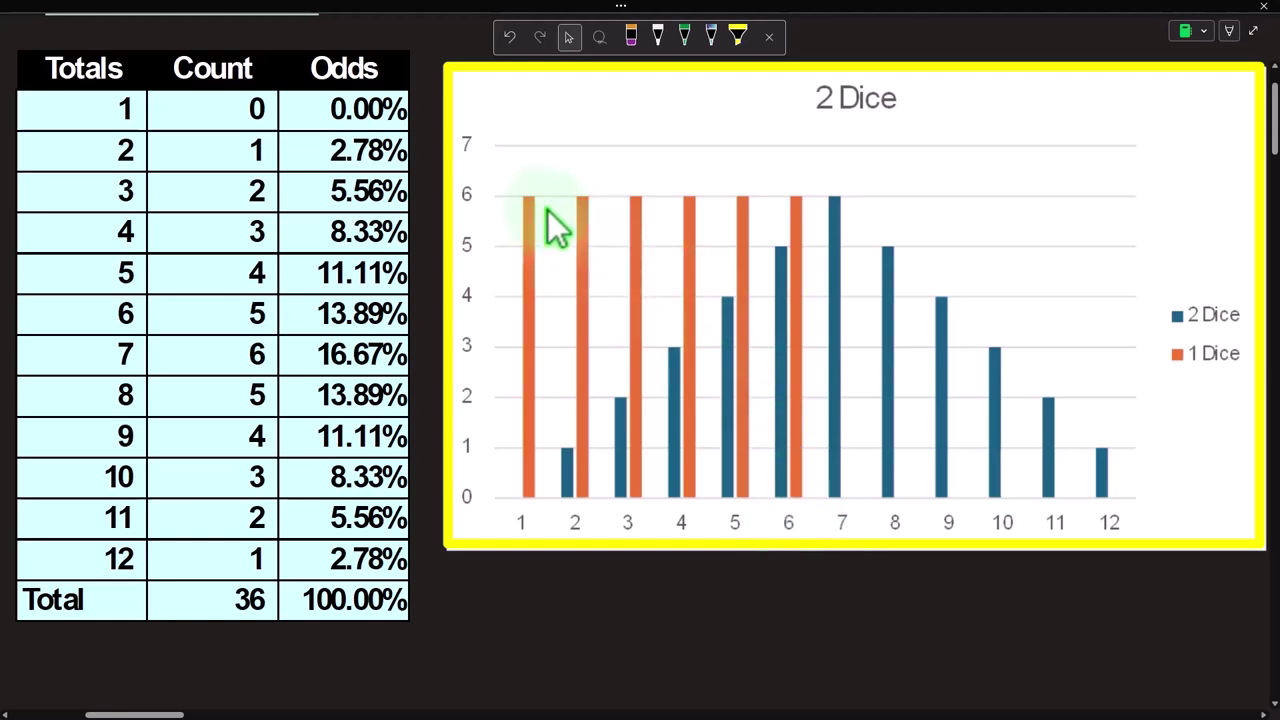
{"action": "left_click", "coordinate": [872, 212]}
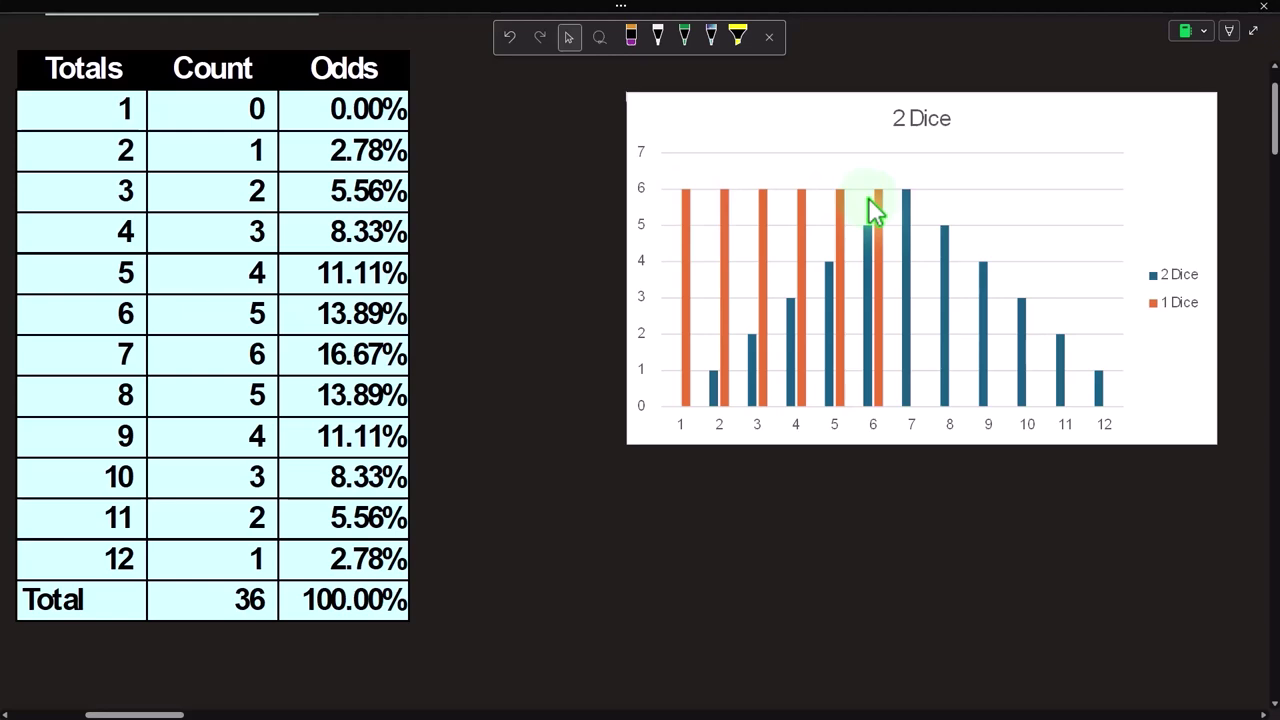
{"action": "scroll", "coordinate": [466, 314], "scroll_direction": "down", "scroll_amount": 5}
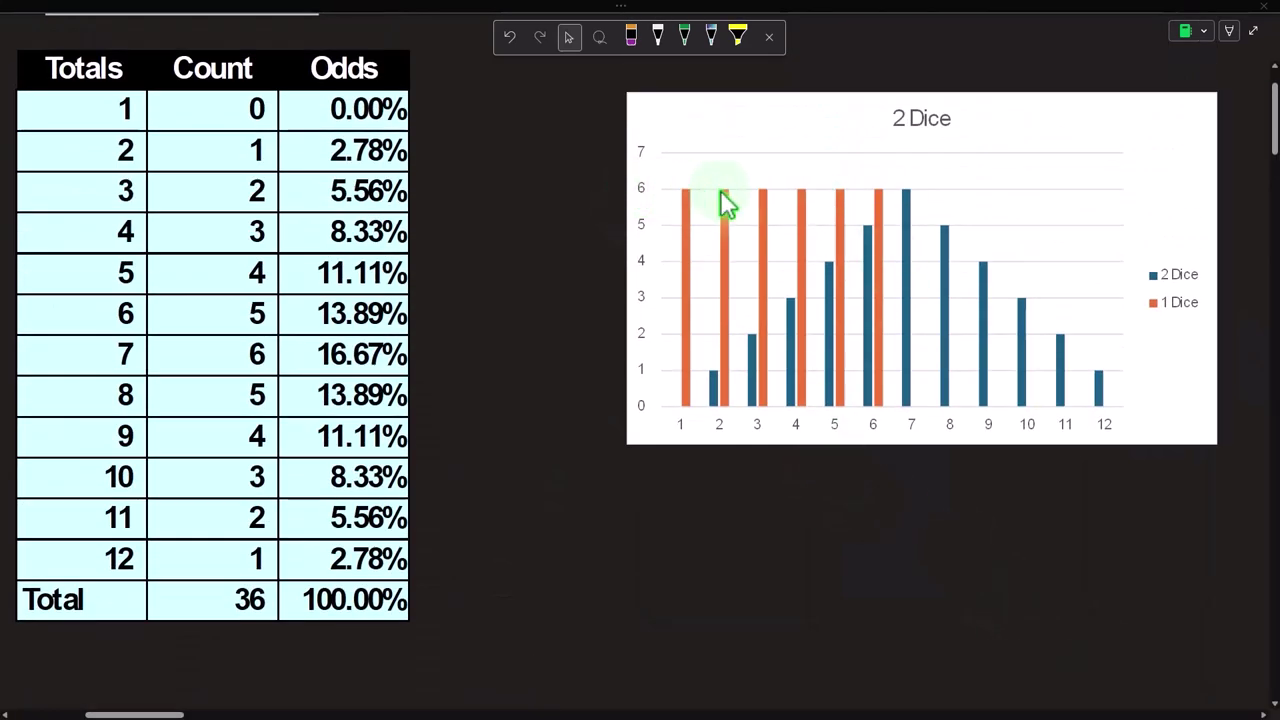
{"action": "left_click_drag", "start_coordinate": [135, 690], "coordinate": [260, 714]}
{"action": "scroll", "coordinate": [157, 586], "scroll_direction": "down", "scroll_amount": 5}
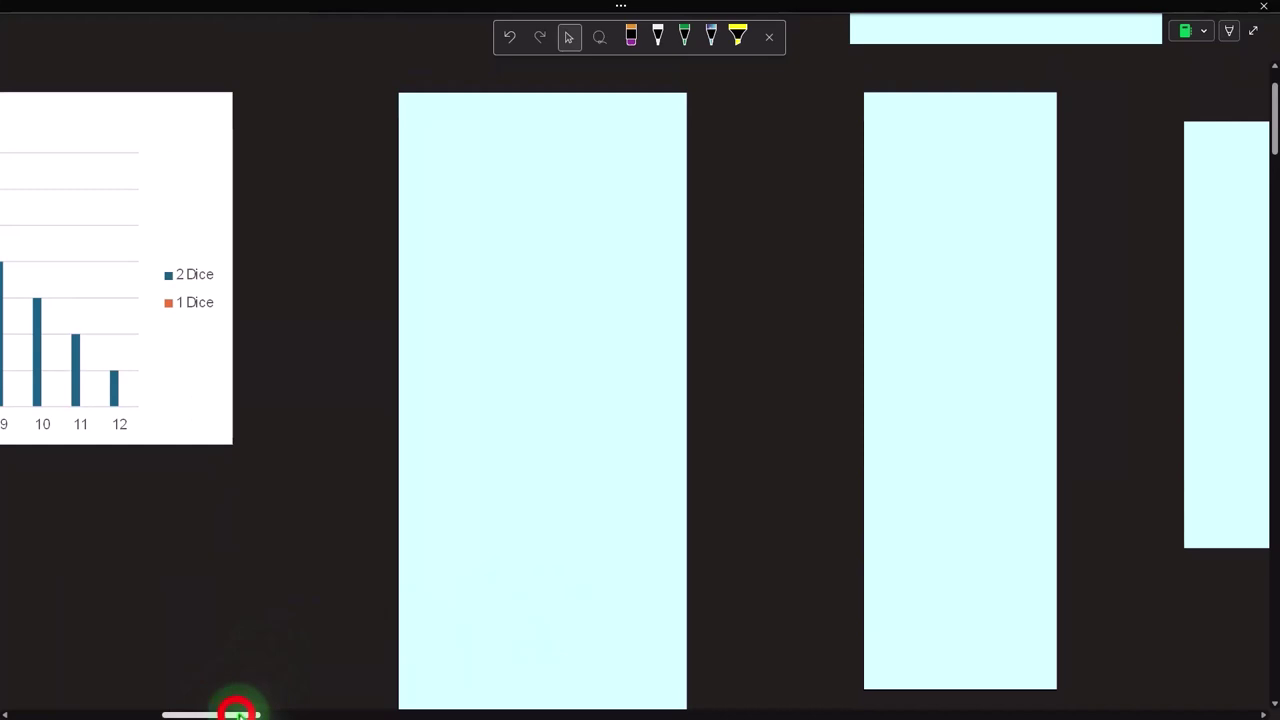
Step: Uncover the Orange/Red/Black/Sum three-dice table in the leftmost cyan panel
{"action": "left_click_drag", "start_coordinate": [234, 713], "coordinate": [260, 713]}
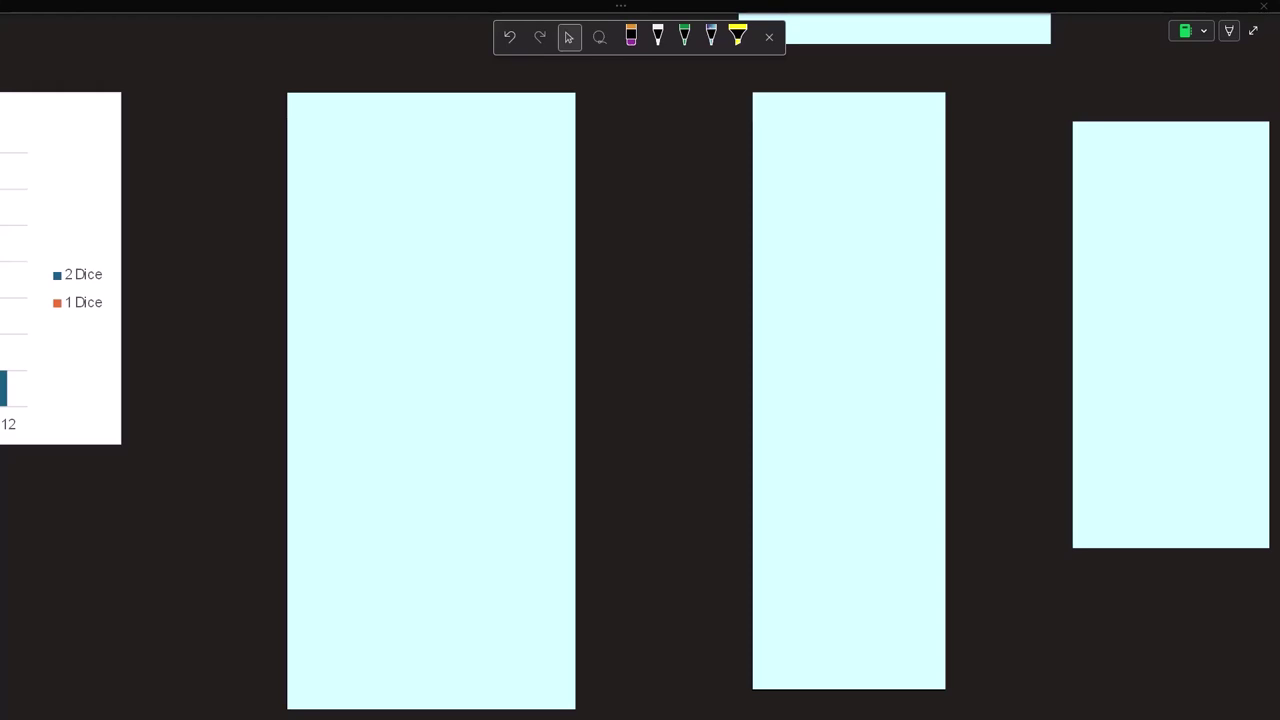
{"action": "left_click", "coordinate": [411, 250]}
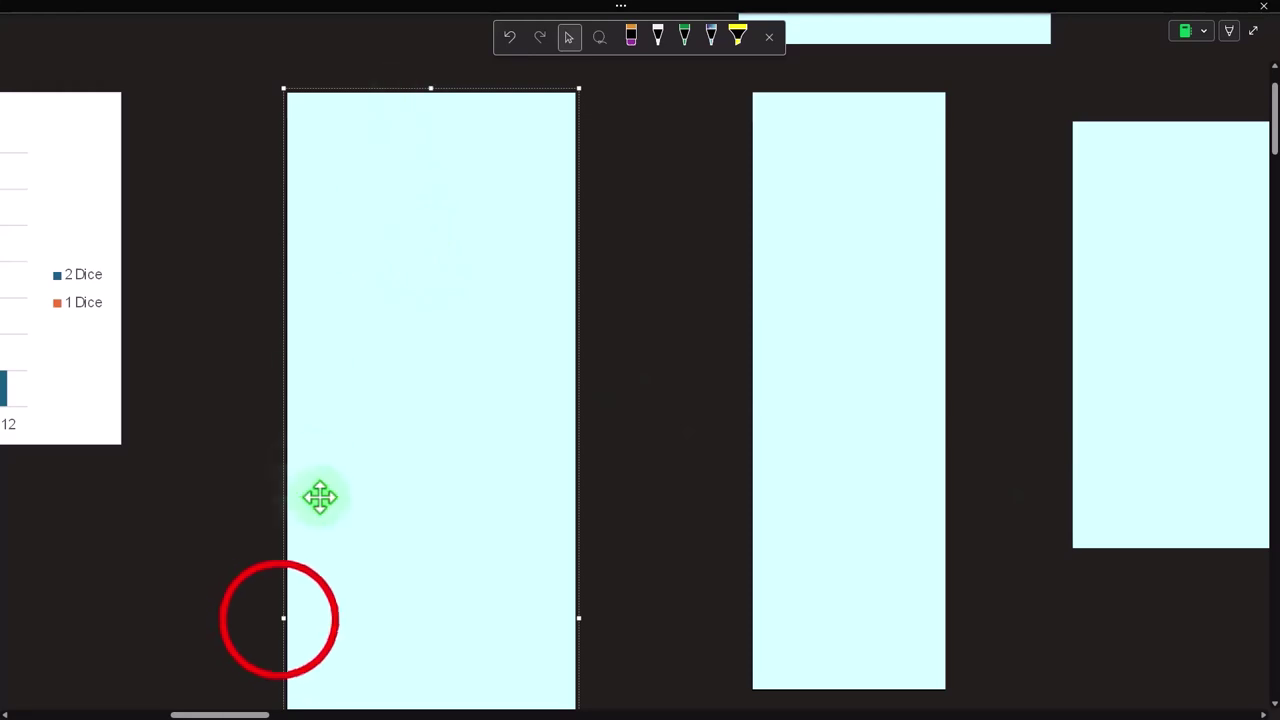
{"action": "left_click", "coordinate": [257, 606]}
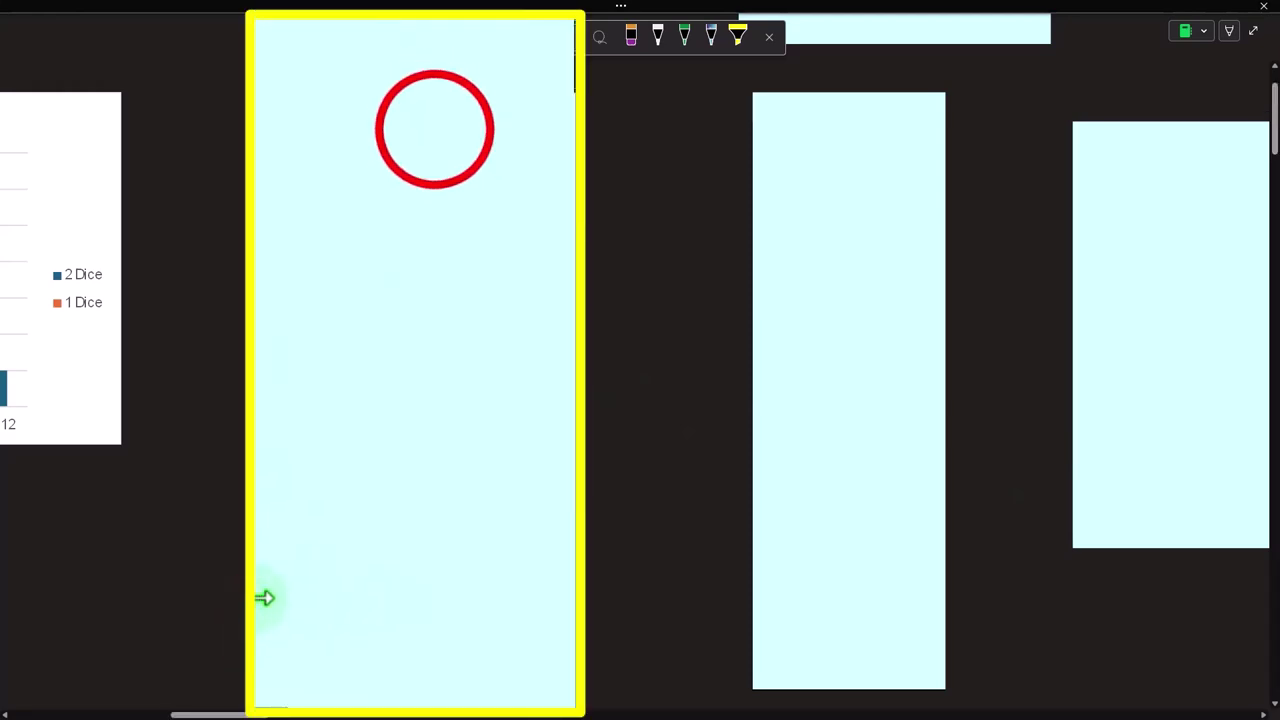
{"action": "left_click", "coordinate": [417, 55]}
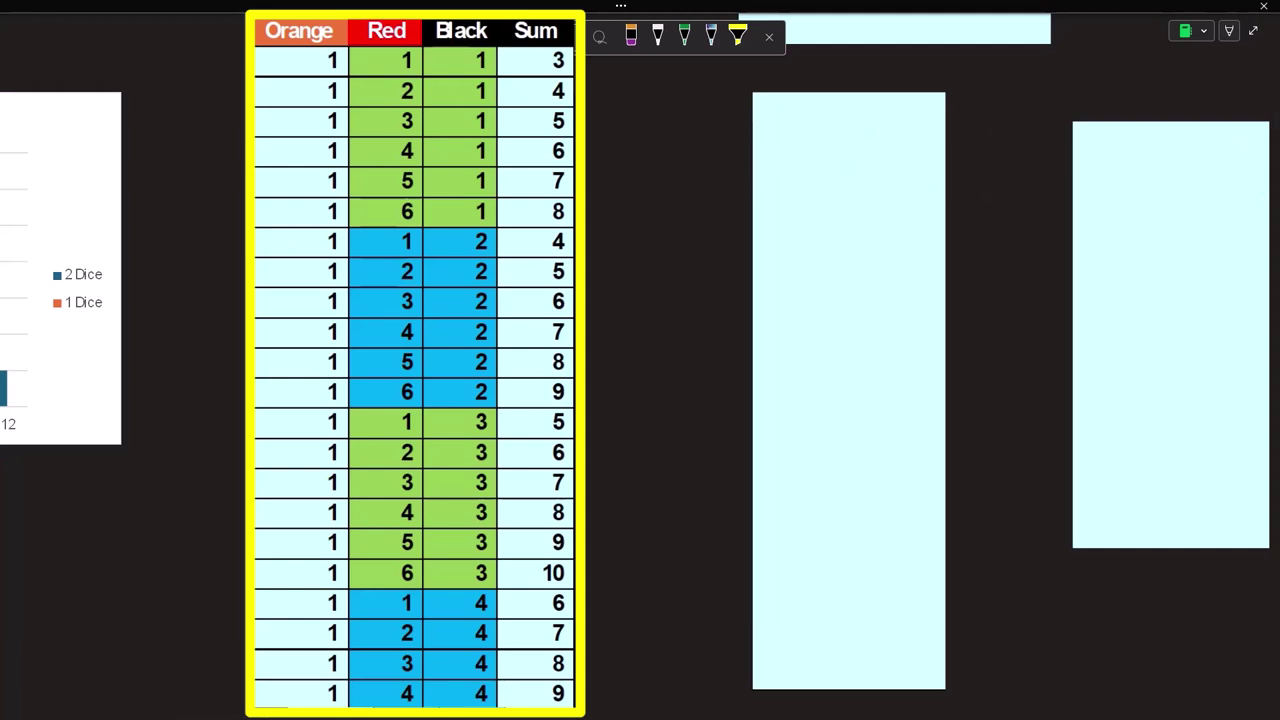
Step: Compute 6×6×6 = 216 three-dice combinations in Calculator, then move it off-screen
{"action": "left_click_drag", "start_coordinate": [1253, 535], "coordinate": [755, 377]}
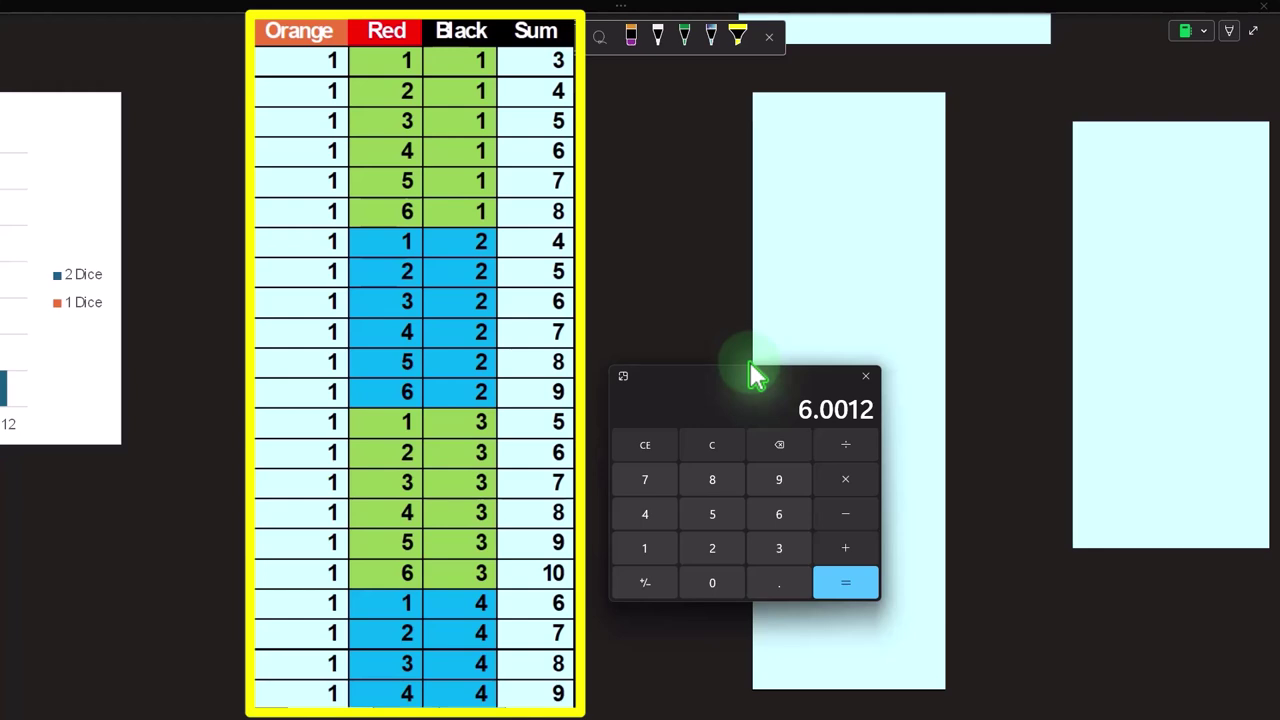
{"action": "left_click", "coordinate": [721, 450]}
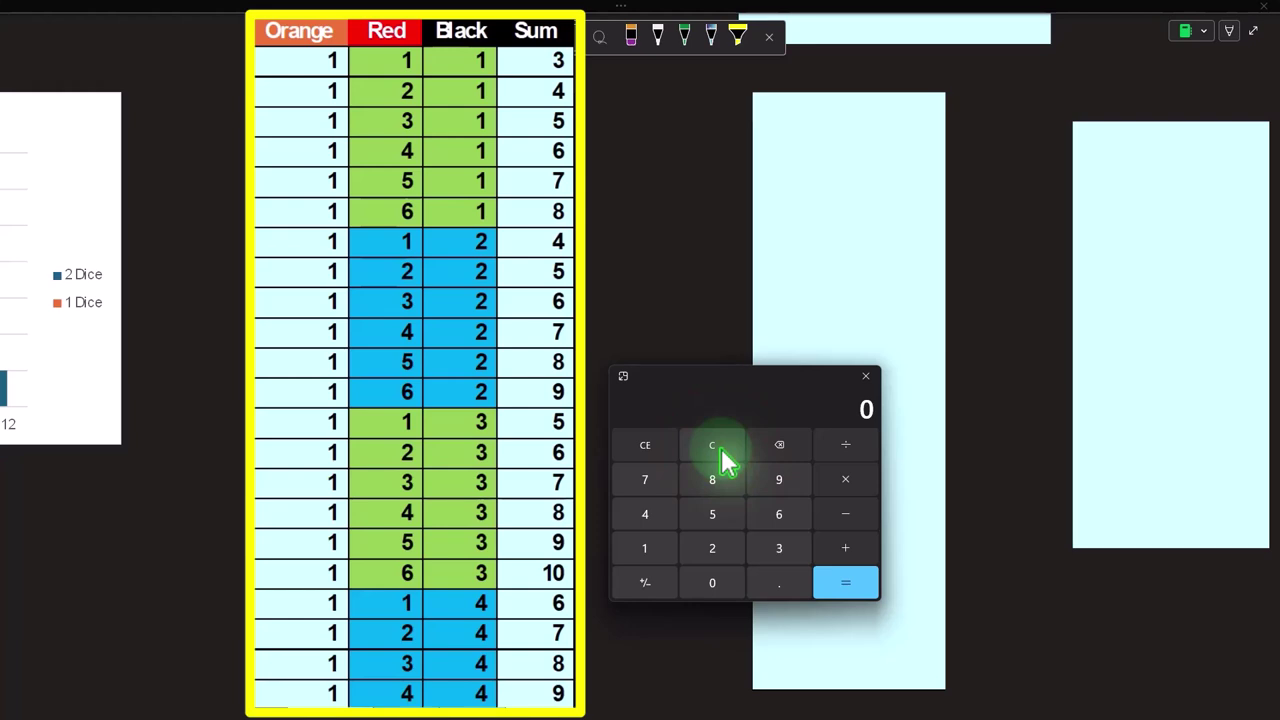
{"action": "type", "text": "6*6=="}
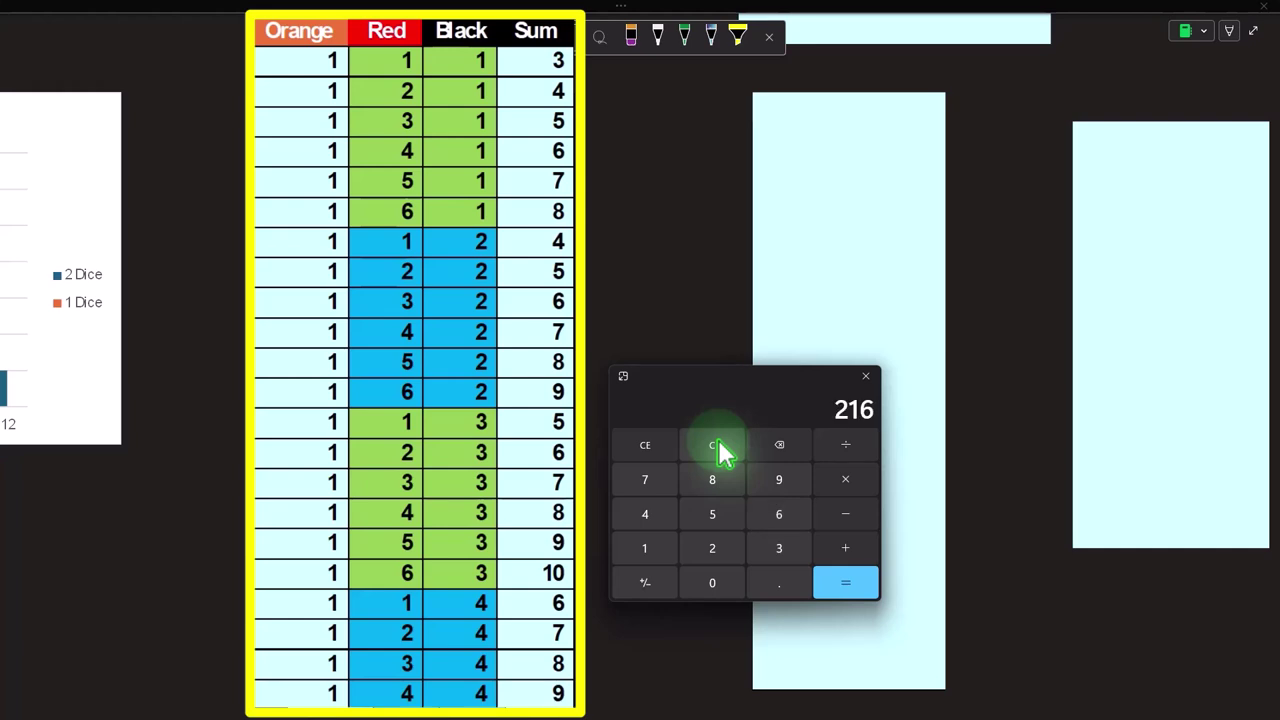
{"action": "left_click_drag", "start_coordinate": [763, 377], "coordinate": [1279, 360]}
{"action": "left_click", "coordinate": [300, 128]}
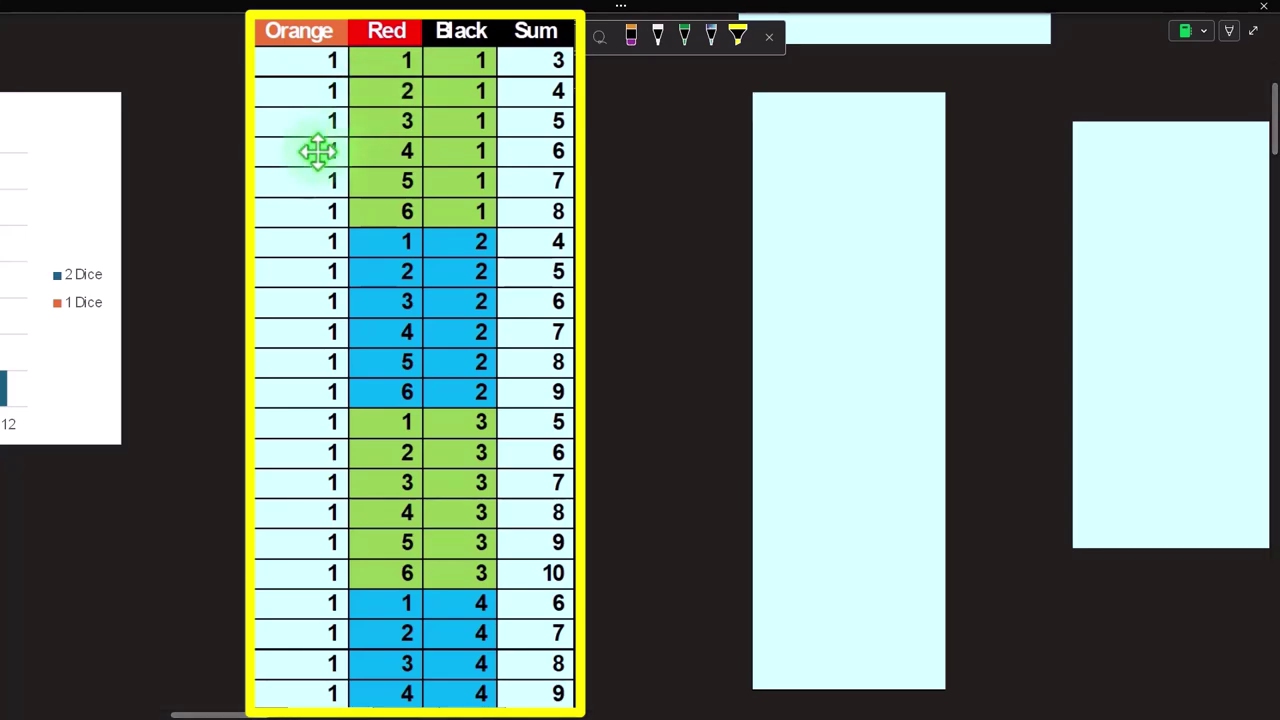
{"action": "scroll", "coordinate": [310, 200], "scroll_direction": "down", "scroll_amount": 10}
{"action": "scroll", "coordinate": [305, 302], "scroll_direction": "down", "scroll_amount": 3}
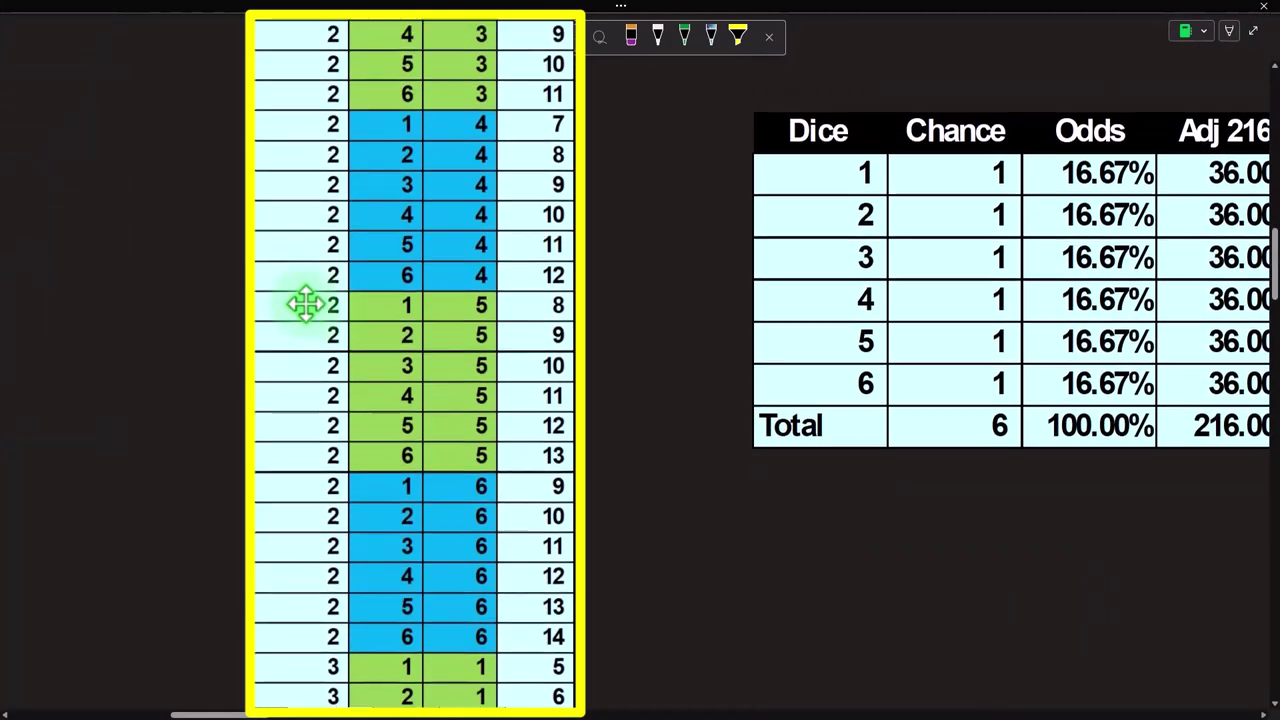
{"action": "scroll", "coordinate": [306, 300], "scroll_direction": "up", "scroll_amount": 7}
{"action": "scroll", "coordinate": [330, 250], "scroll_direction": "up", "scroll_amount": 2}
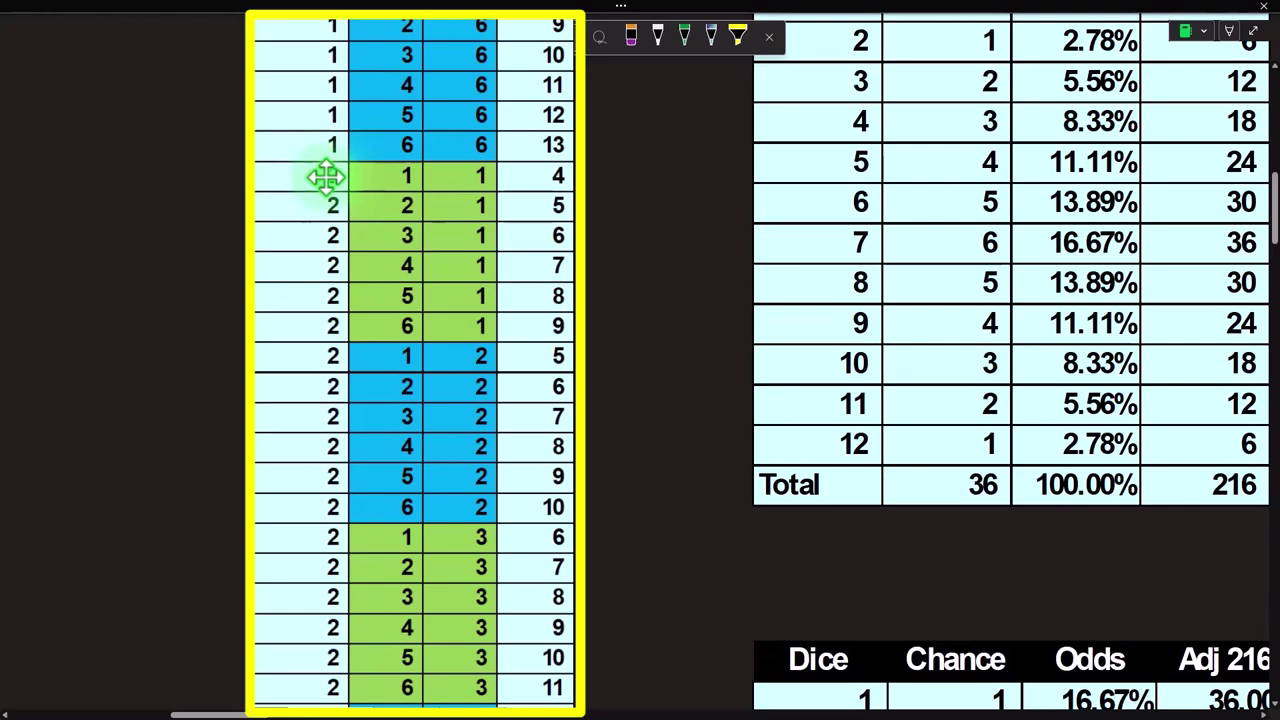
{"action": "scroll", "coordinate": [326, 177], "scroll_direction": "down", "scroll_amount": 20}
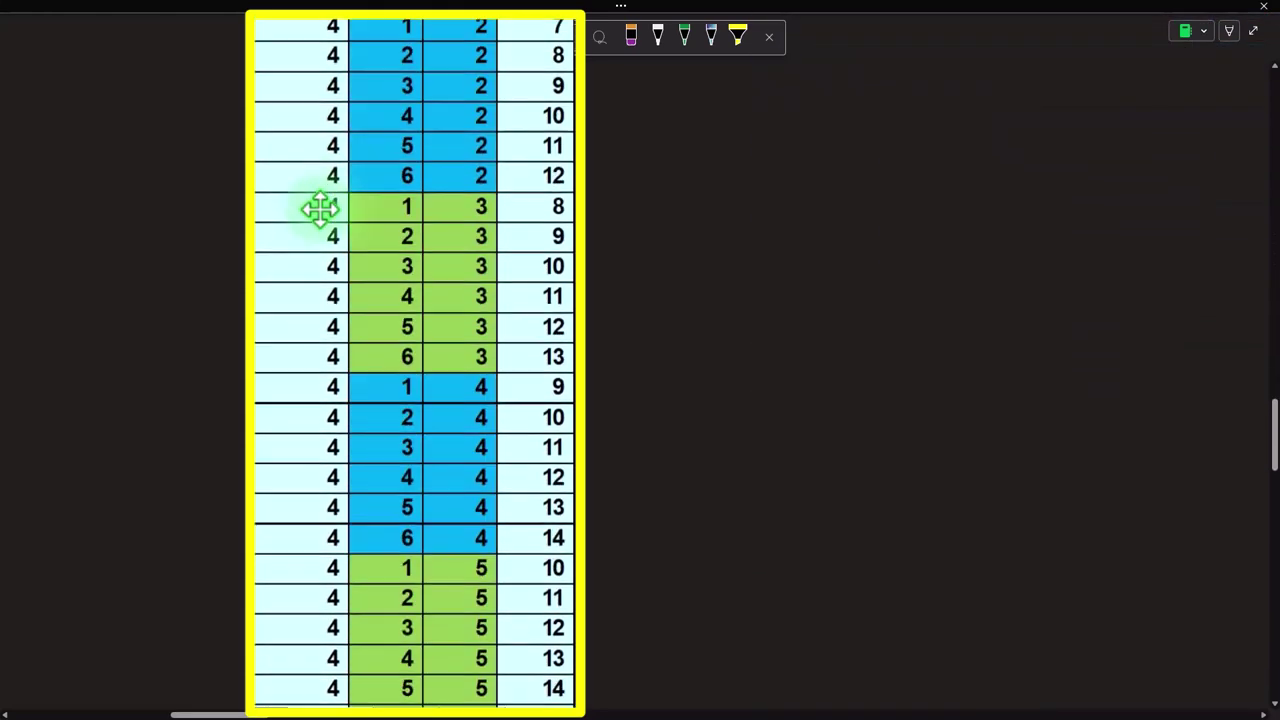
{"action": "scroll", "coordinate": [320, 207], "scroll_direction": "up", "scroll_amount": 6}
{"action": "scroll", "coordinate": [320, 214], "scroll_direction": "down", "scroll_amount": 5}
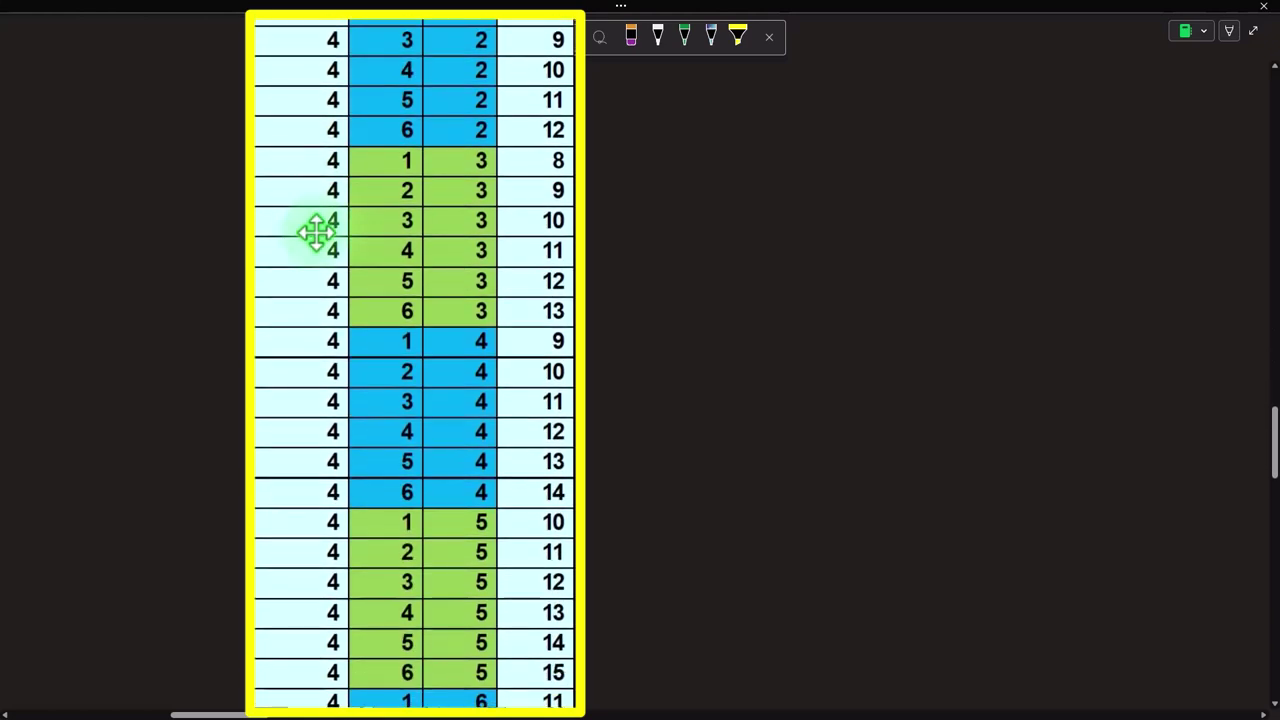
{"action": "scroll", "coordinate": [316, 232], "scroll_direction": "down", "scroll_amount": 20}
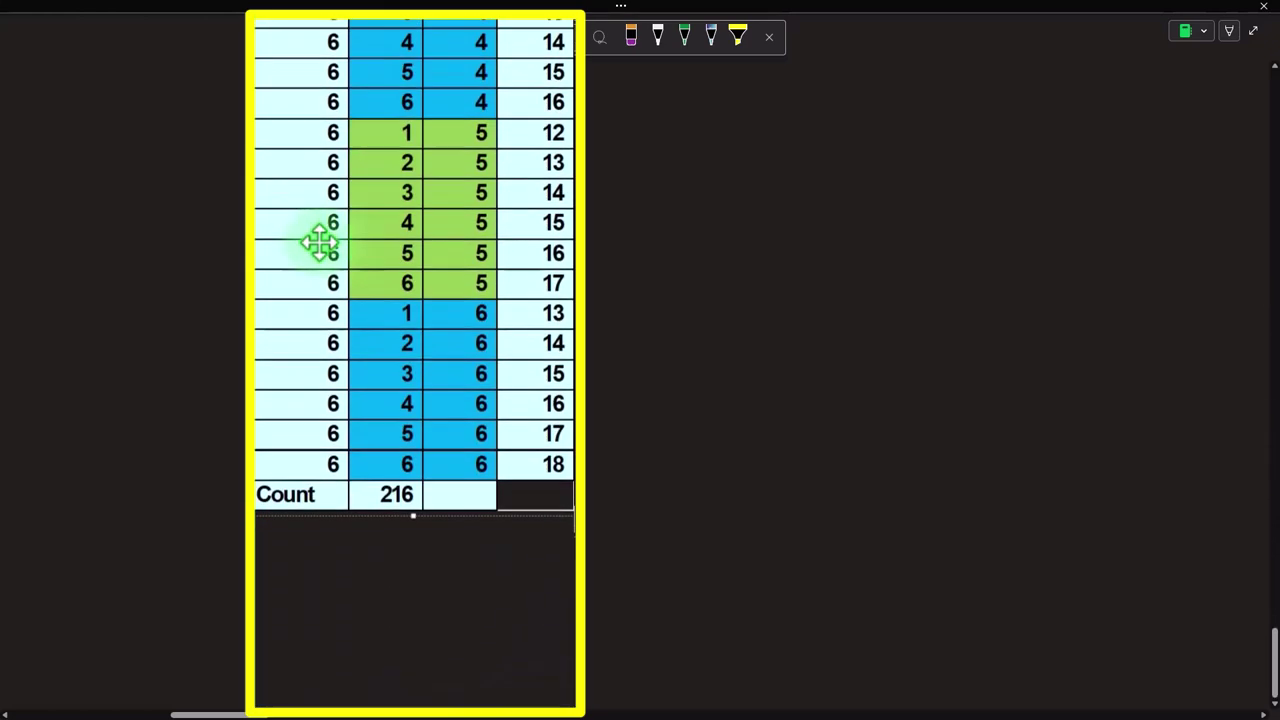
{"action": "scroll", "coordinate": [320, 242], "scroll_direction": "down", "scroll_amount": 5}
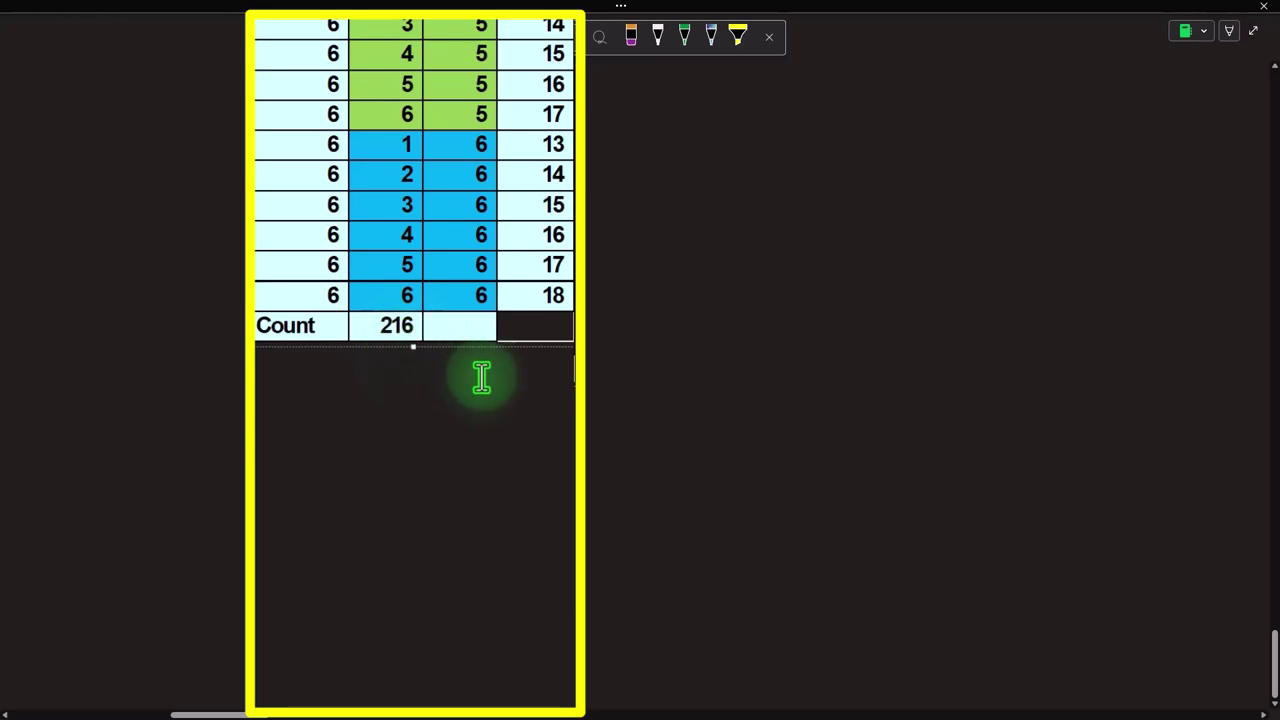
{"action": "scroll", "coordinate": [530, 380], "scroll_direction": "up", "scroll_amount": 5}
{"action": "scroll", "coordinate": [526, 217], "scroll_direction": "up", "scroll_amount": 20}
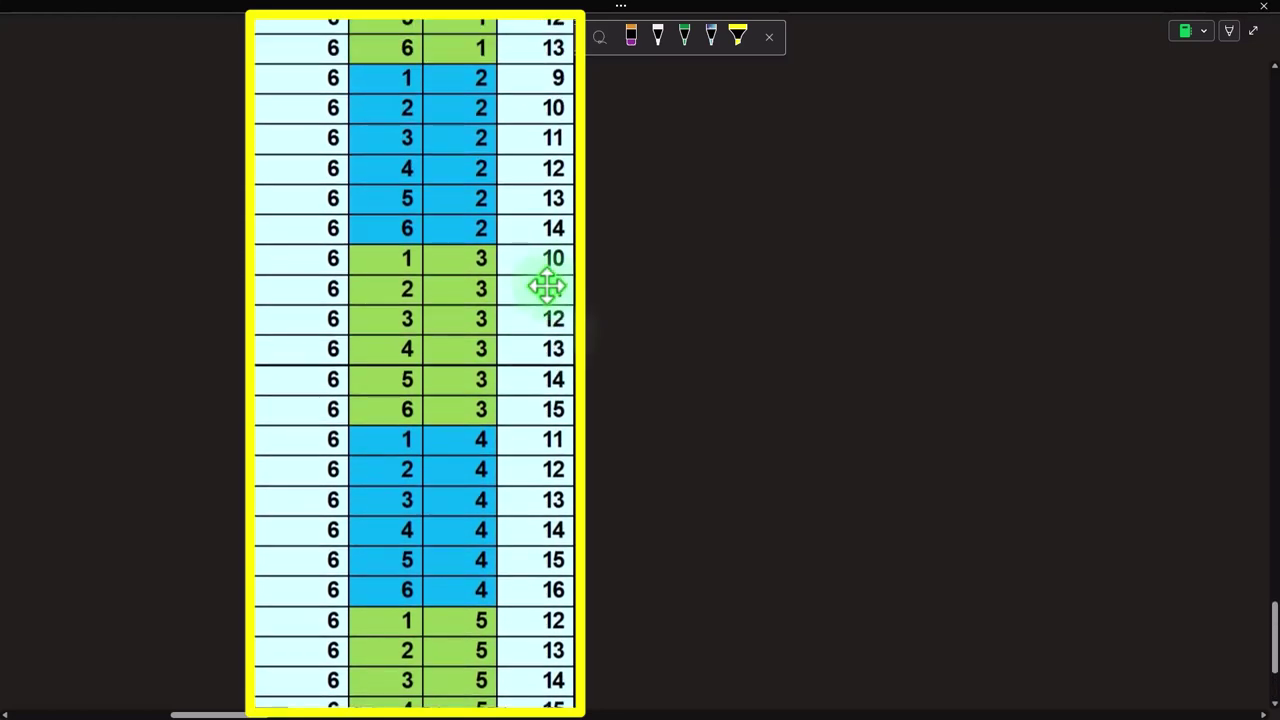
{"action": "scroll", "coordinate": [553, 287], "scroll_direction": "up", "scroll_amount": 20}
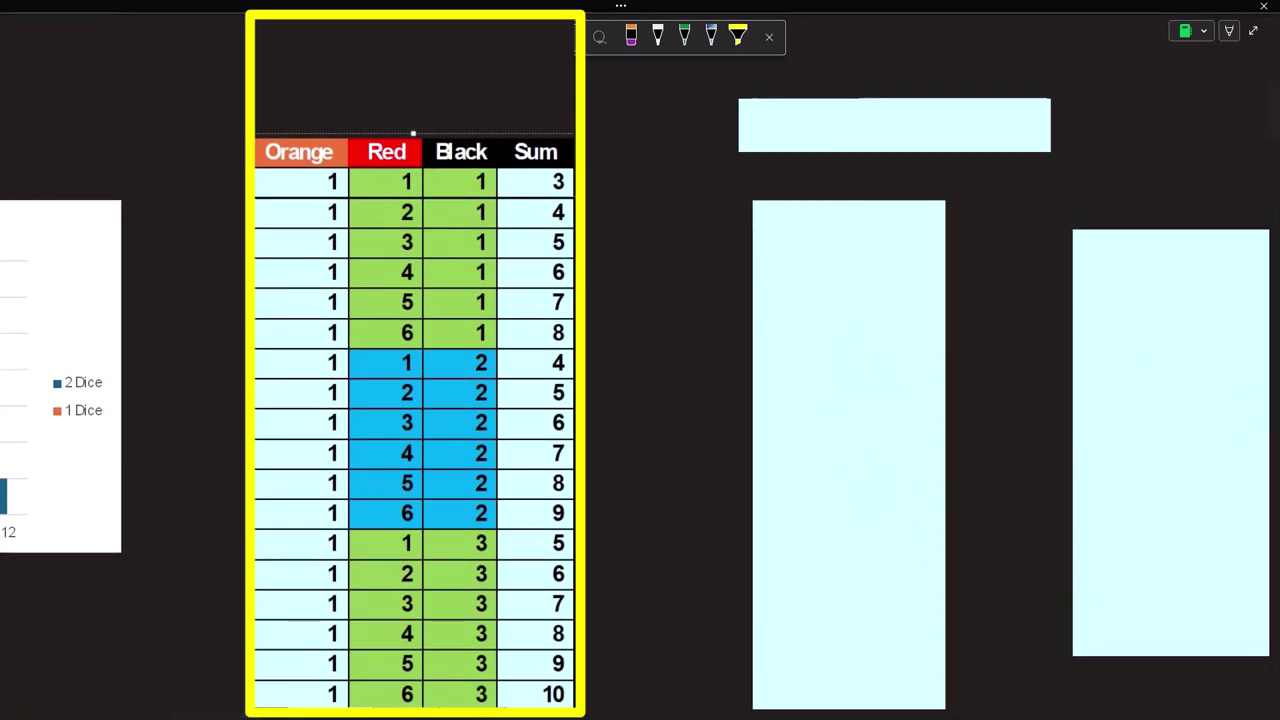
Step: Compute 18, the highest three-dice sum, in Calculator and put it away
{"action": "left_click", "coordinate": [757, 414]}
{"action": "left_click", "coordinate": [757, 424]}
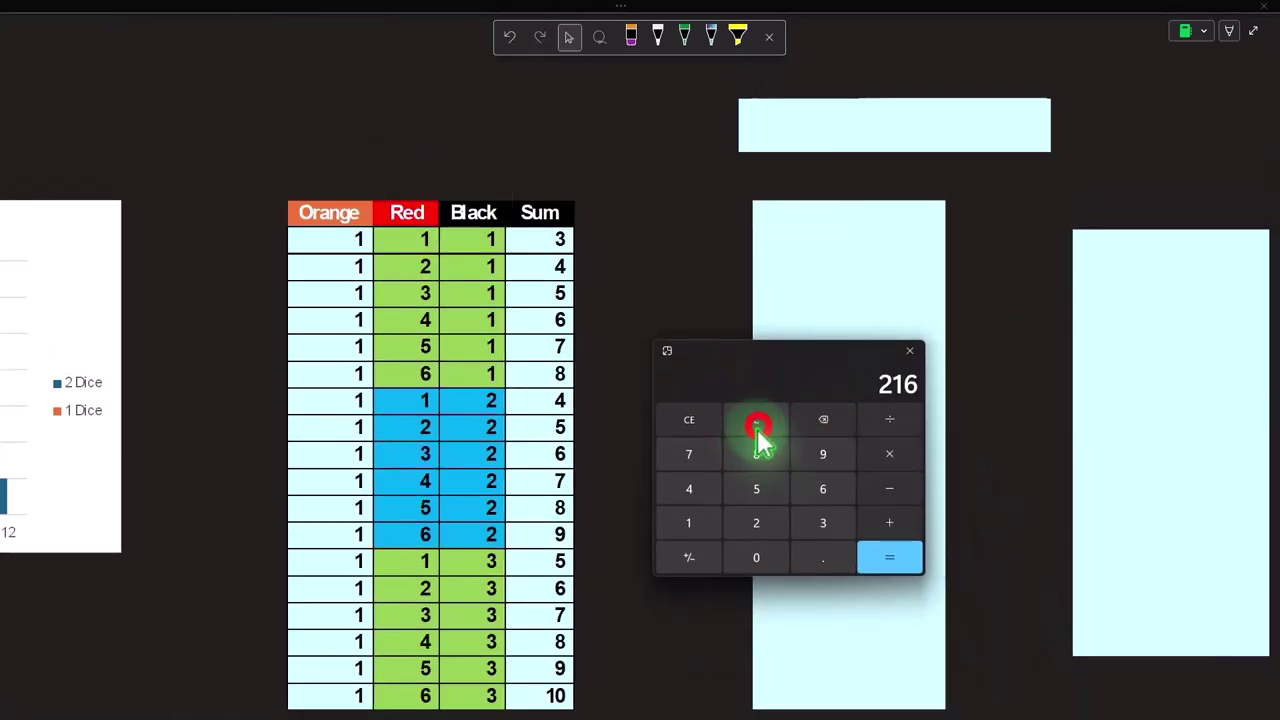
{"action": "key", "text": "6"}
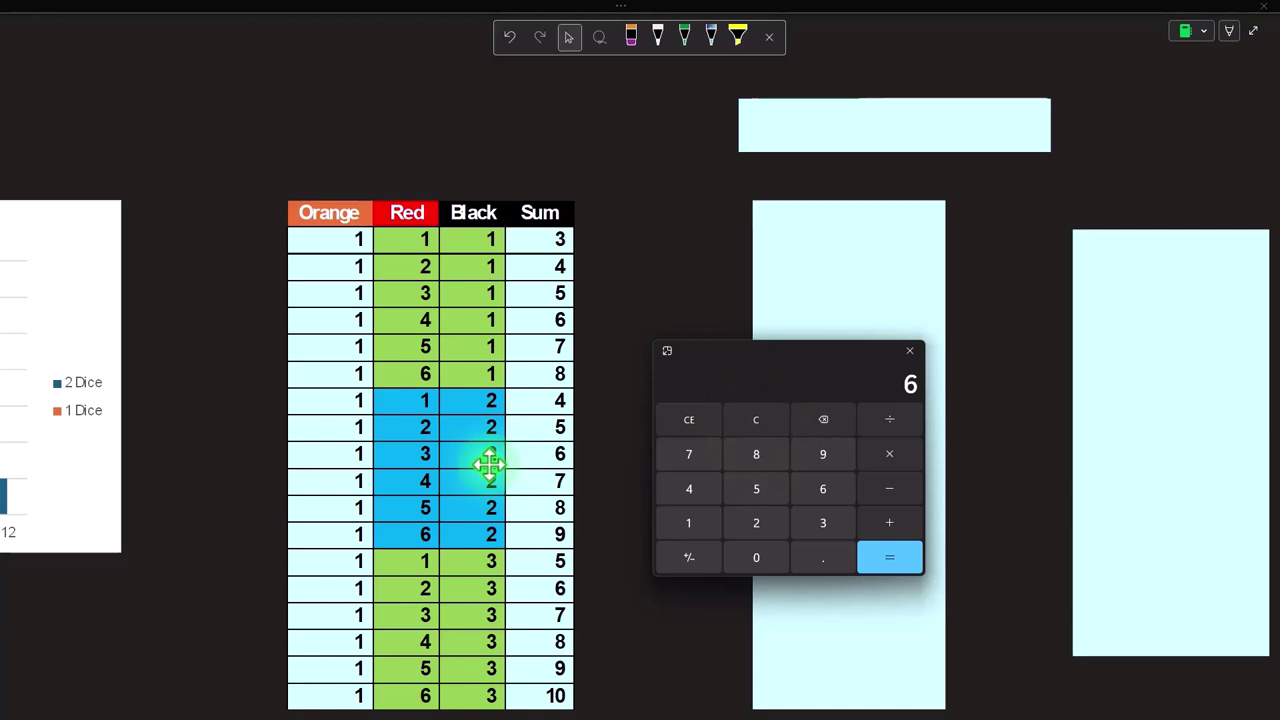
{"action": "key", "text": "Return"}
{"action": "left_click", "coordinate": [794, 354]}
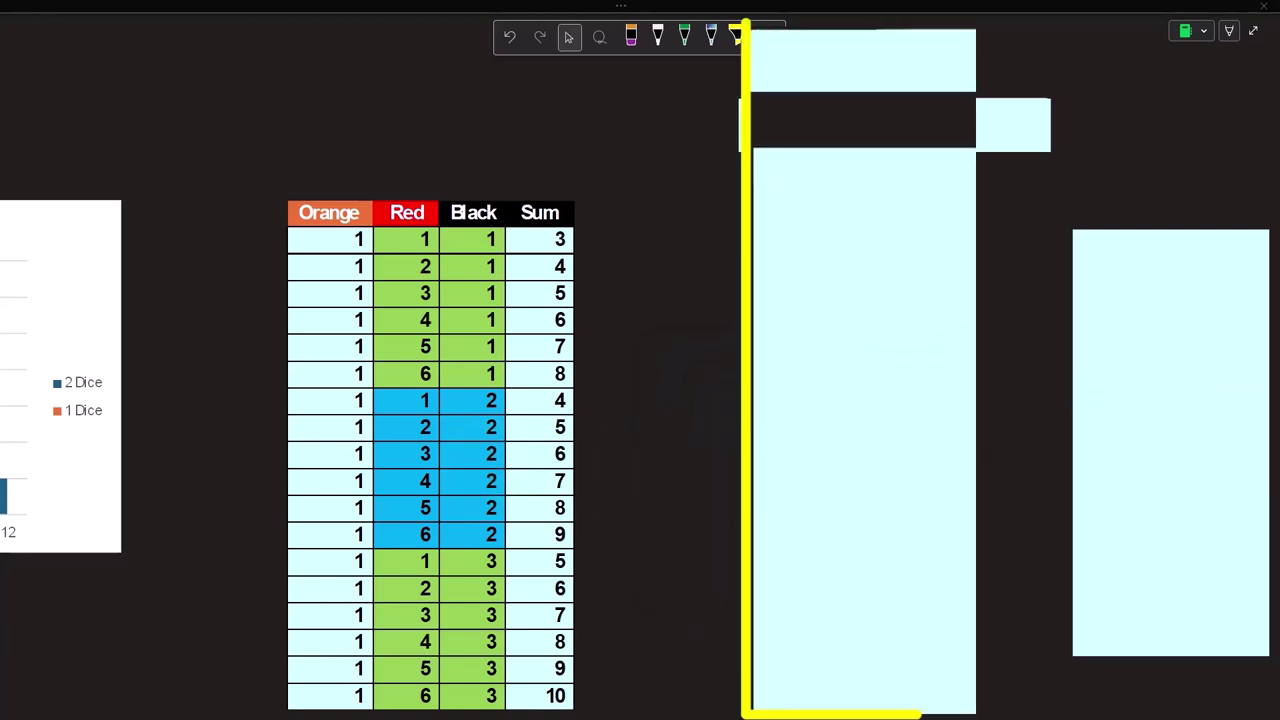
Step: Uncover the 3 Totals Count table for sums 1 to 18
{"action": "left_click_drag", "start_coordinate": [920, 715], "coordinate": [745, 22]}
{"action": "left_click", "coordinate": [883, 291]}
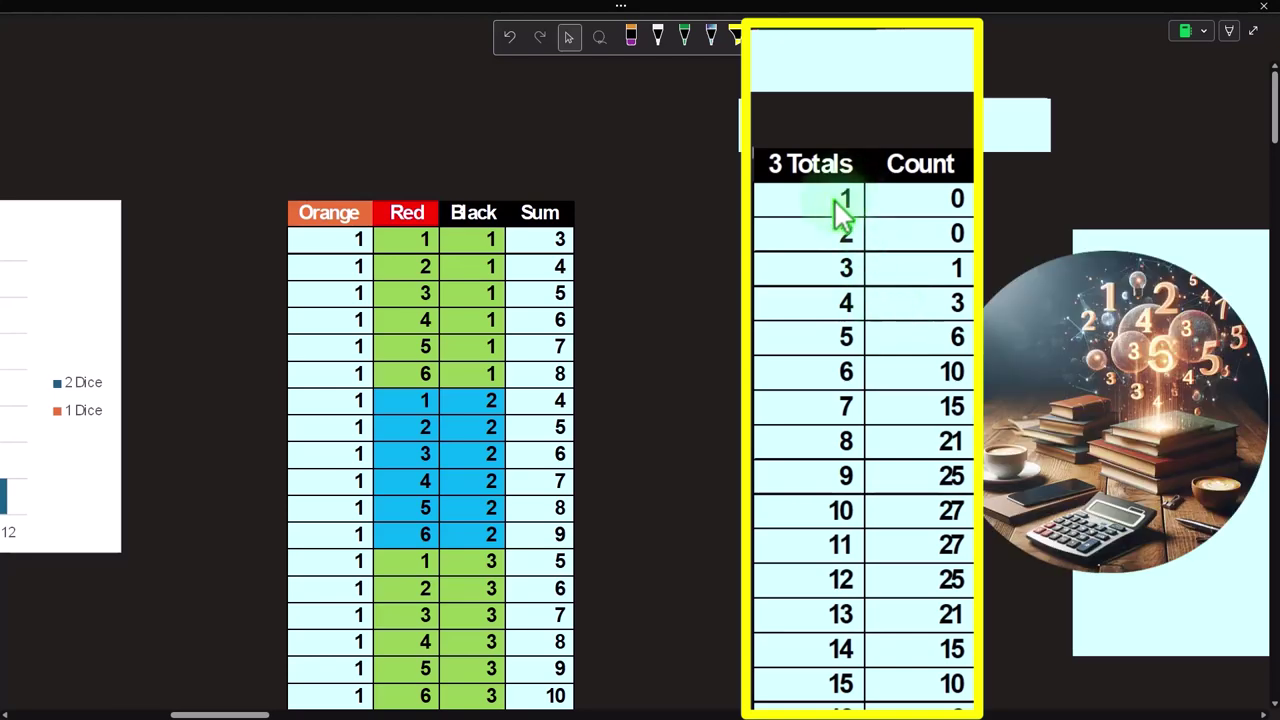
{"action": "scroll", "coordinate": [844, 360], "scroll_direction": "down", "scroll_amount": 5}
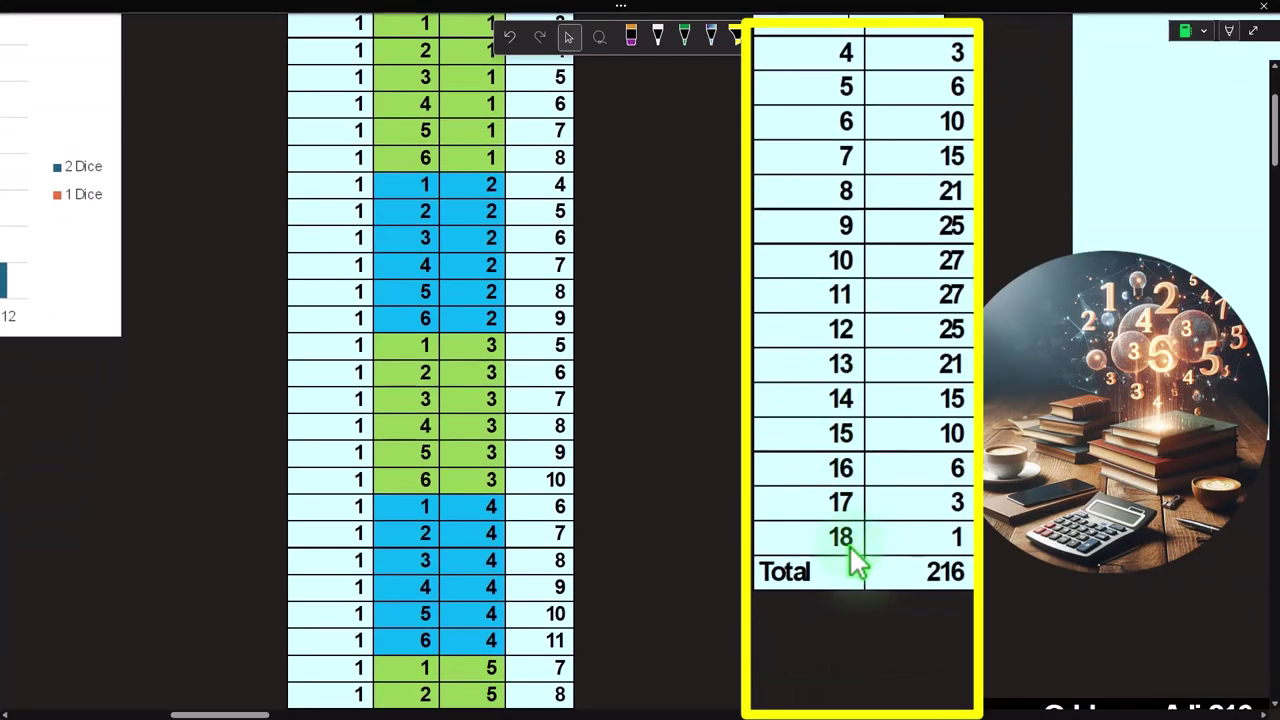
{"action": "scroll", "coordinate": [848, 545], "scroll_direction": "up", "scroll_amount": 3}
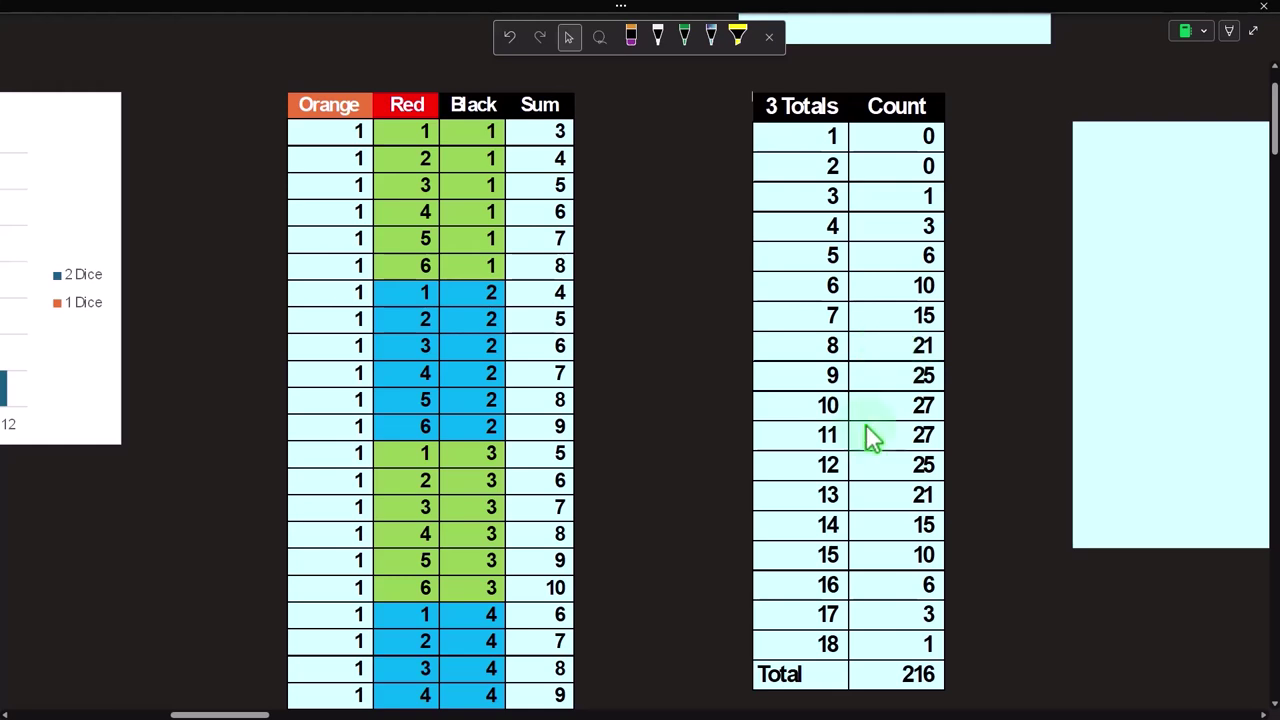
{"action": "left_click_drag", "start_coordinate": [249, 690], "coordinate": [283, 712]}
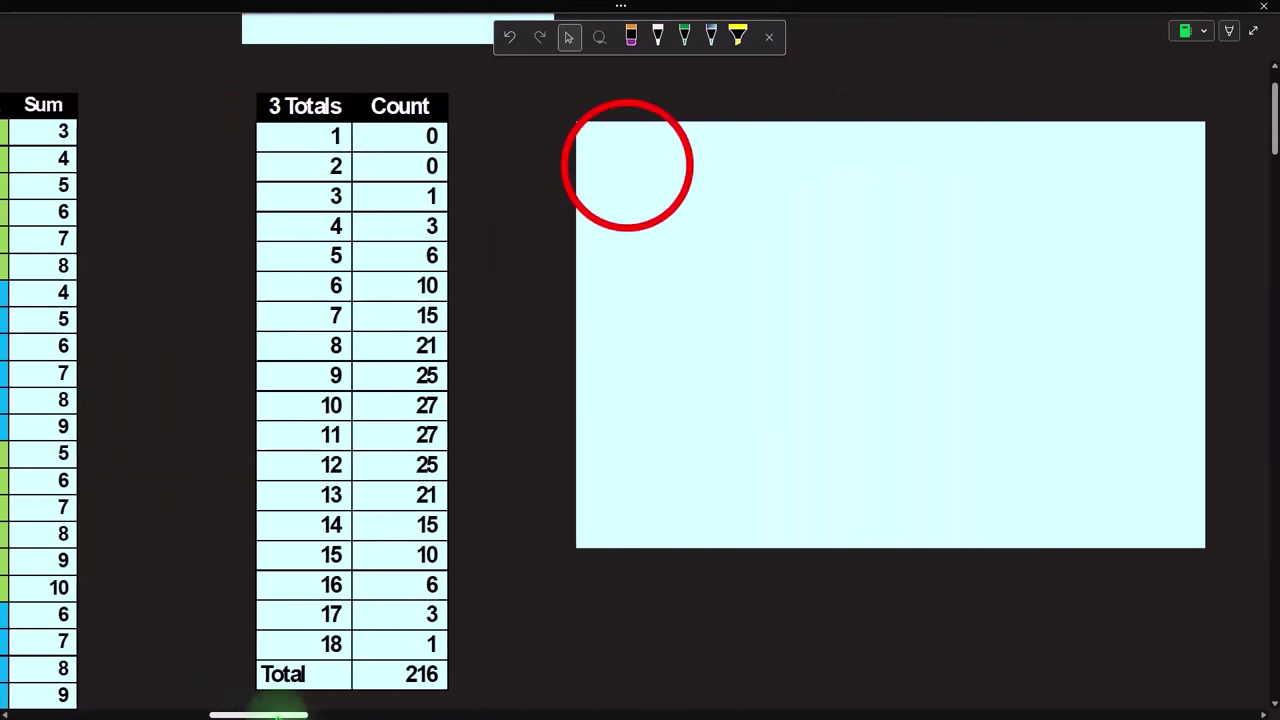
Step: Reveal the 3 Dice comparison chart, then bring the 2 Totals table and Calculator into view
{"action": "left_click", "coordinate": [628, 166]}
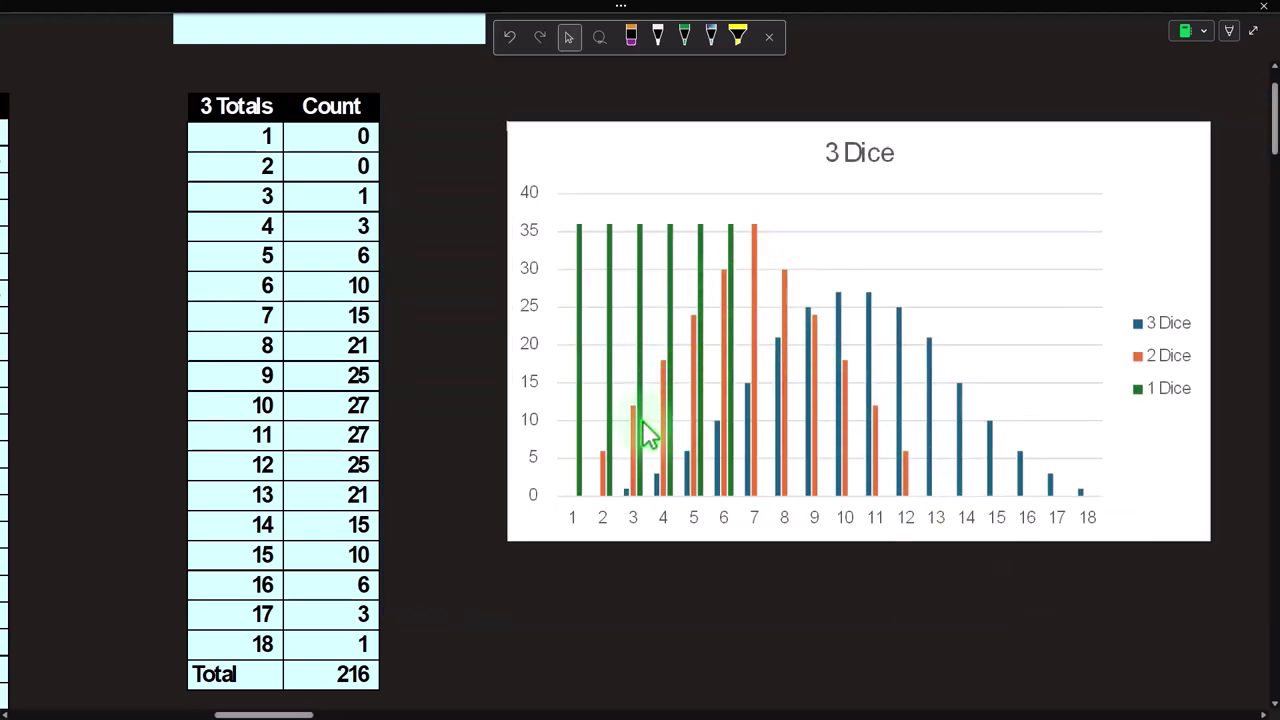
{"action": "scroll", "coordinate": [528, 586], "scroll_direction": "down", "scroll_amount": 5}
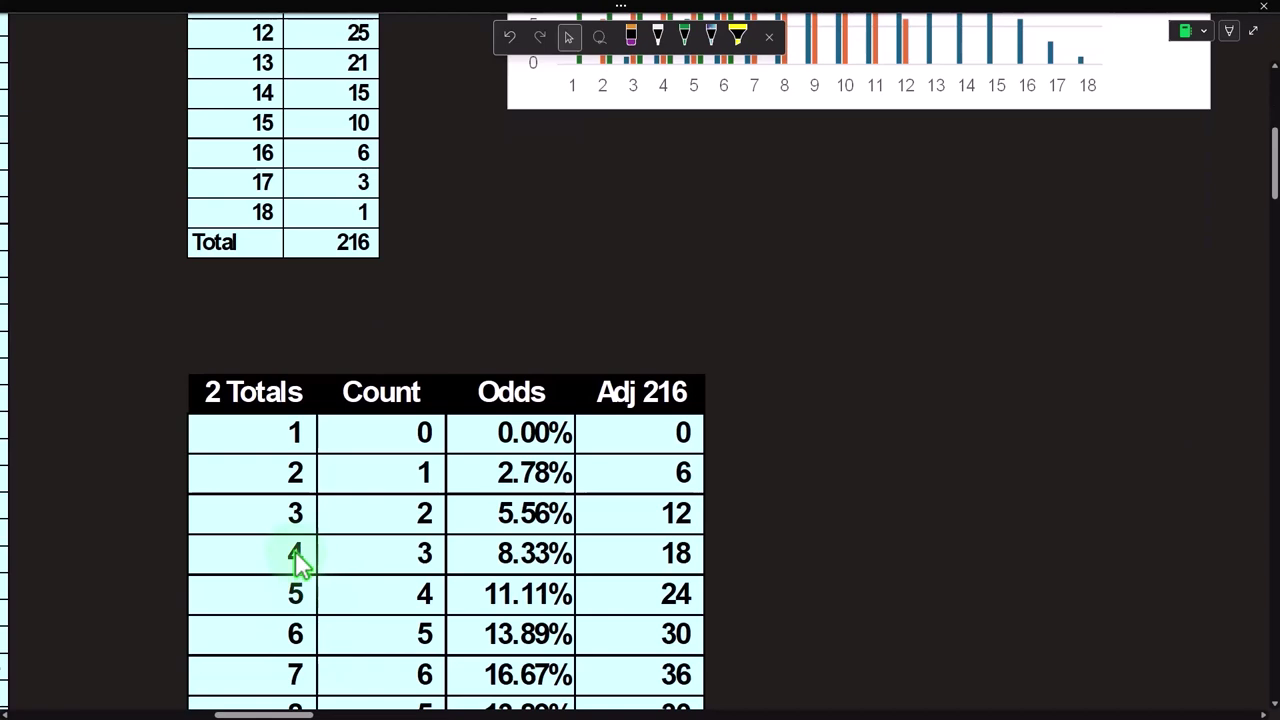
{"action": "scroll", "coordinate": [297, 530], "scroll_direction": "down", "scroll_amount": 1}
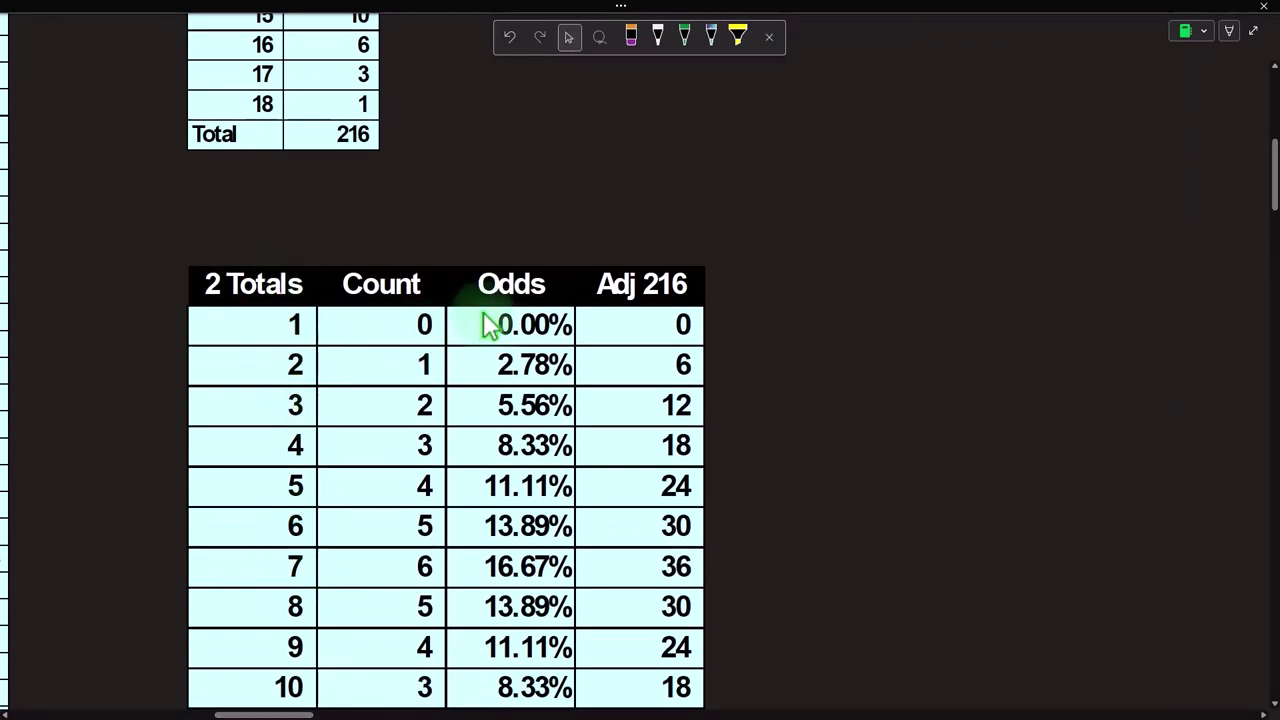
{"action": "scroll", "coordinate": [510, 322], "scroll_direction": "down", "scroll_amount": 1}
{"action": "scroll", "coordinate": [510, 322], "scroll_direction": "down", "scroll_amount": 1}
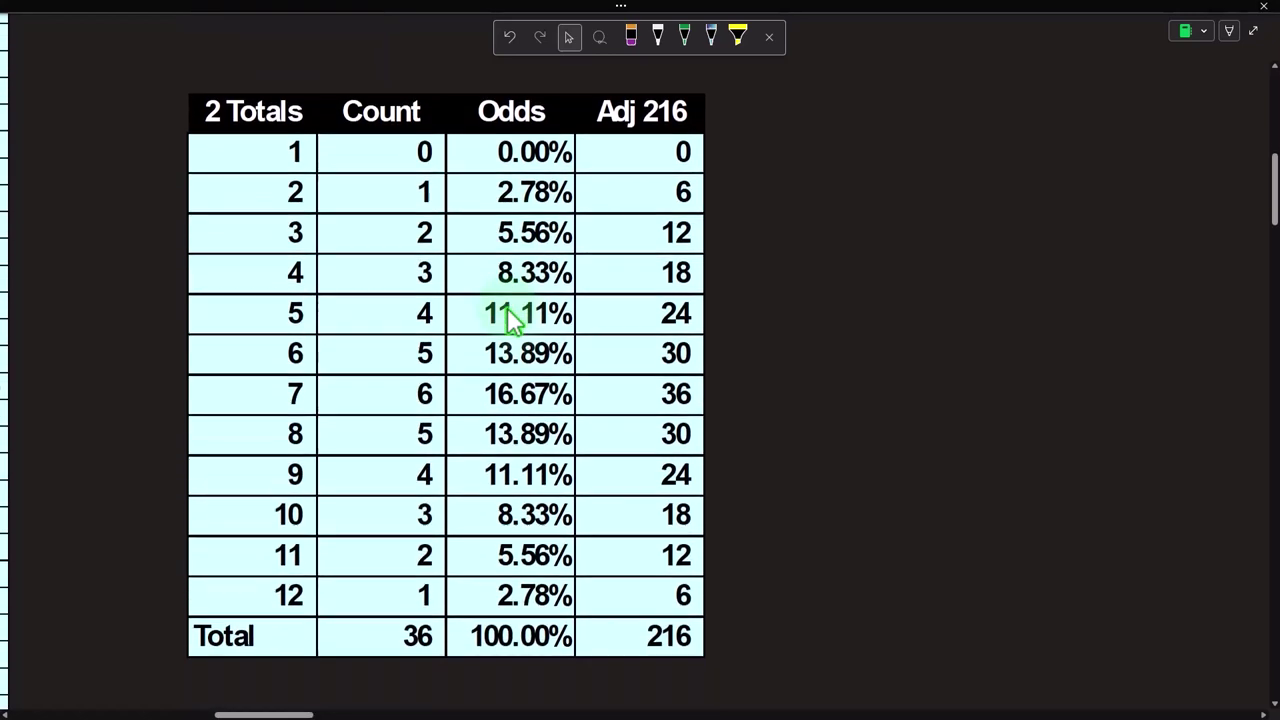
{"action": "scroll", "coordinate": [510, 310], "scroll_direction": "up", "scroll_amount": 1}
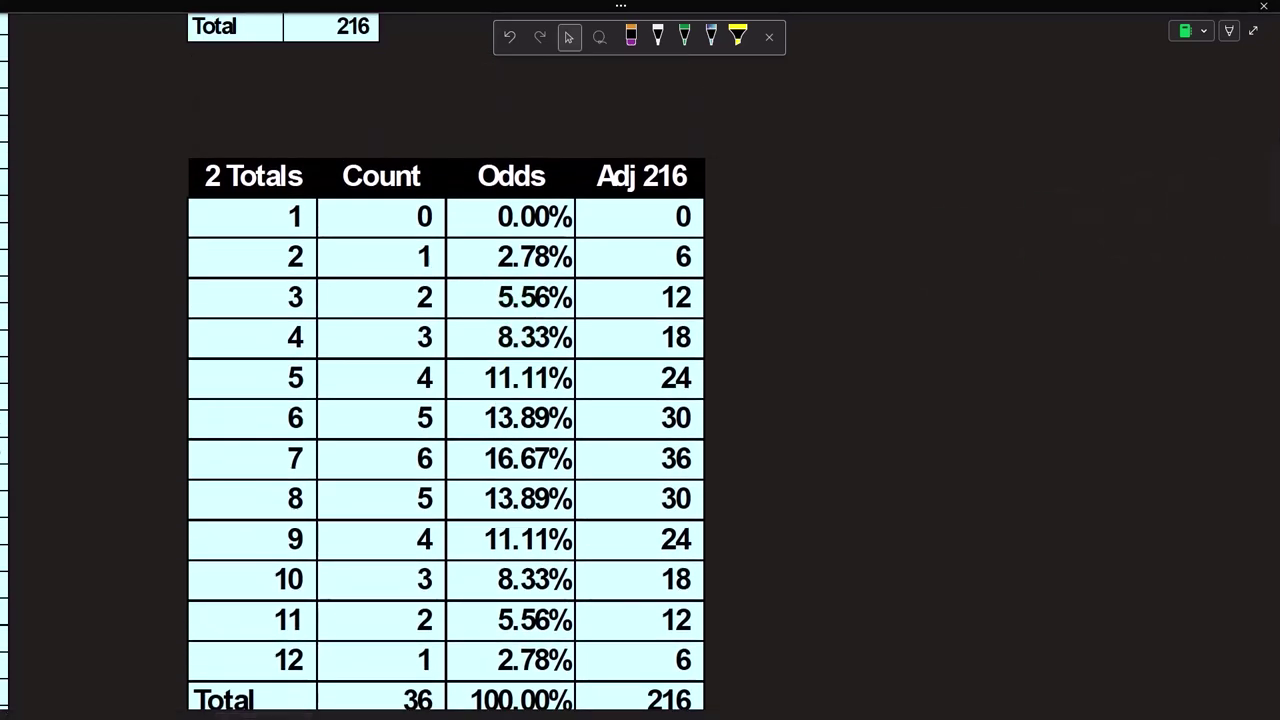
{"action": "left_click_drag", "start_coordinate": [1208, 591], "coordinate": [884, 213]}
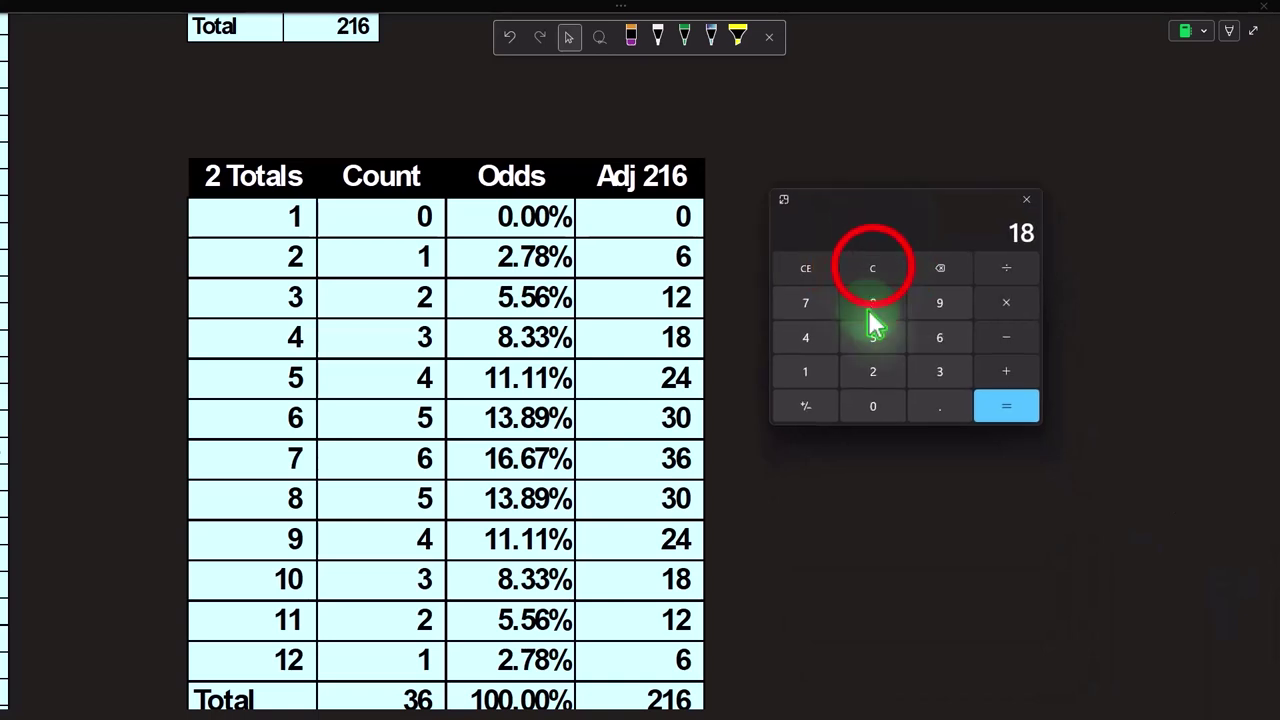
Step: Clear Calculator, place it over the odds table, and compute 2 divided by 36
{"action": "left_click", "coordinate": [872, 268]}
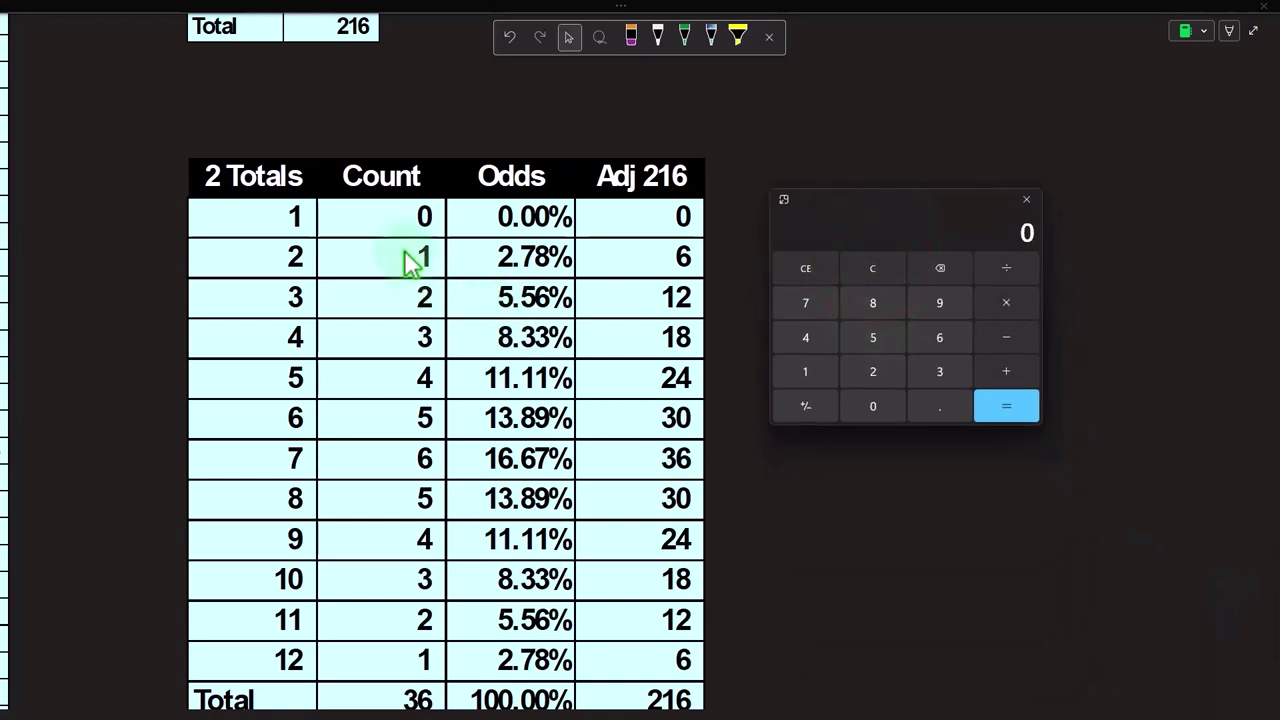
{"action": "scroll", "coordinate": [410, 262], "scroll_direction": "up", "scroll_amount": 2}
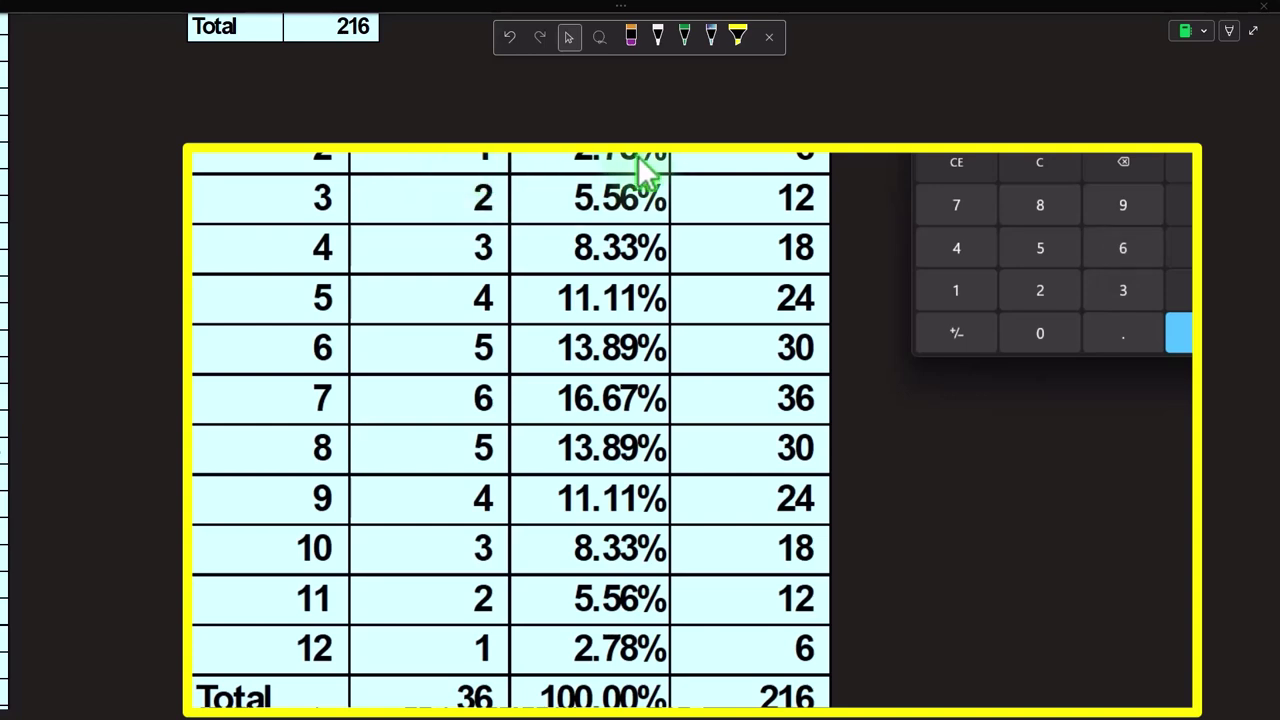
{"action": "left_click_drag", "start_coordinate": [1057, 171], "coordinate": [633, 250]}
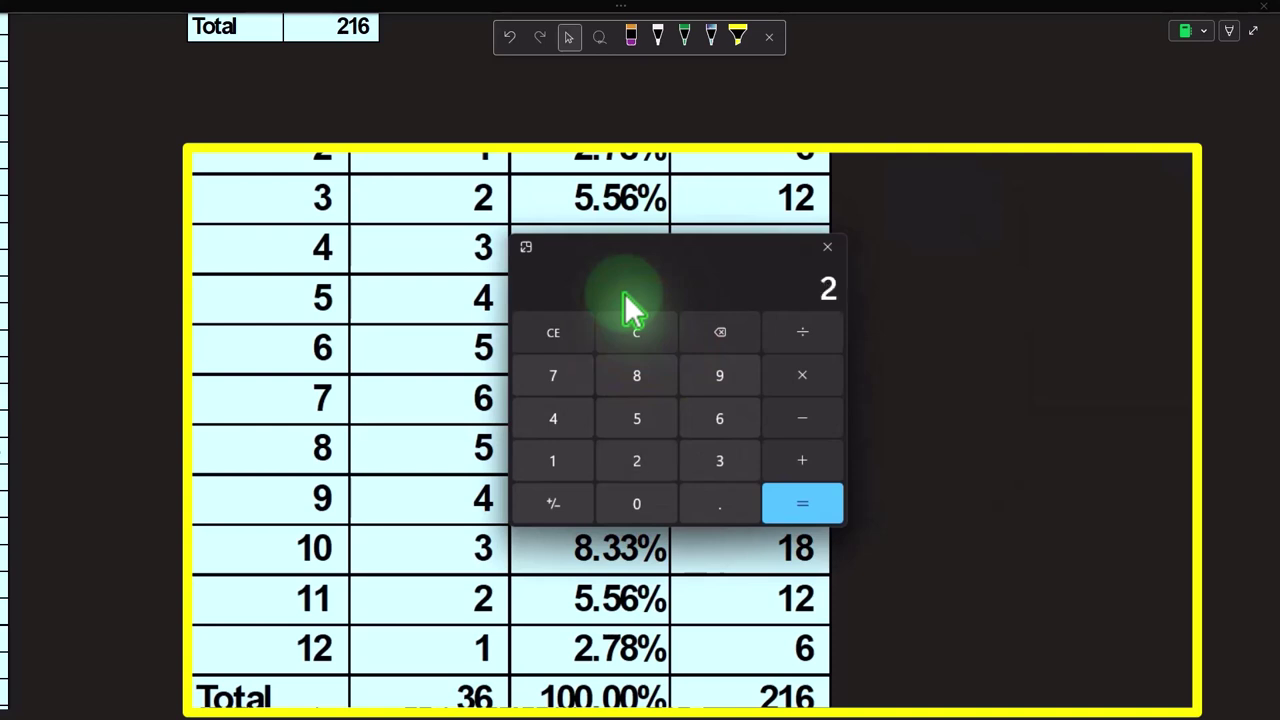
{"action": "type", "text": "36"}
{"action": "key", "text": "Return"}
Step: Move Calculator beside the table and compute 216 × 0.078
{"action": "left_click", "coordinate": [607, 247]}
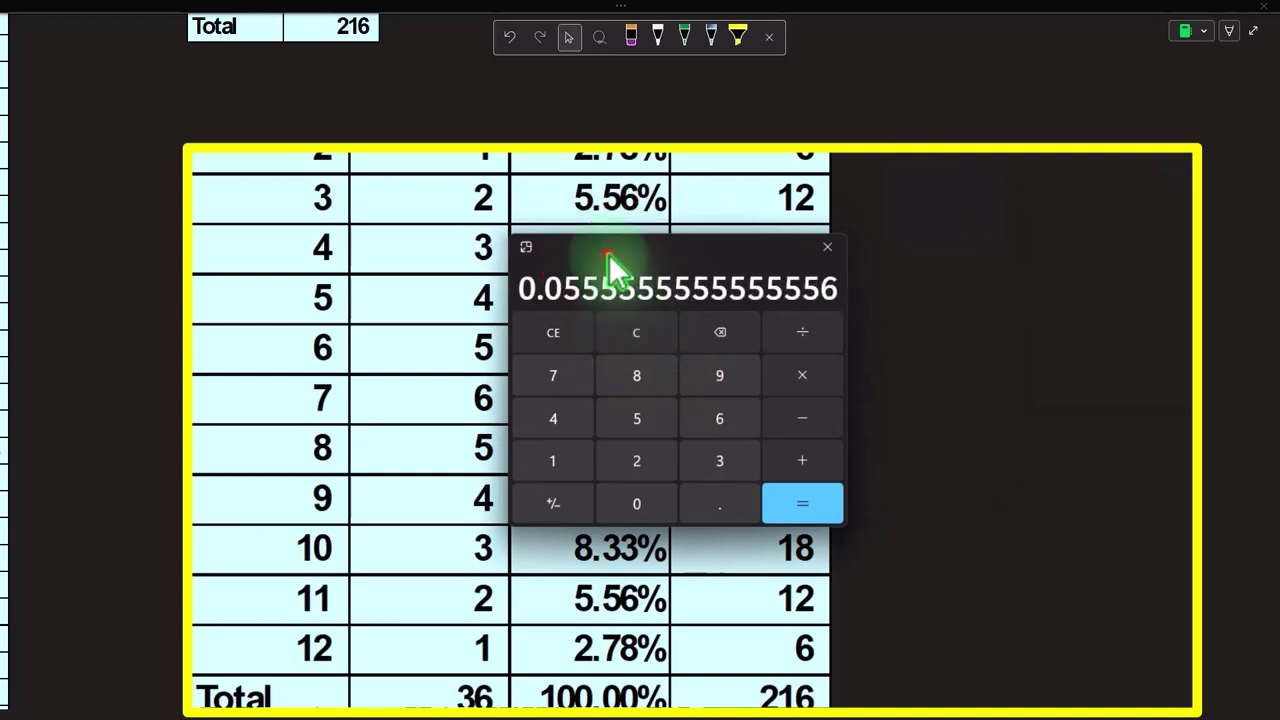
{"action": "left_click_drag", "start_coordinate": [609, 254], "coordinate": [955, 183]}
{"action": "scroll", "coordinate": [748, 257], "scroll_direction": "up", "scroll_amount": 3}
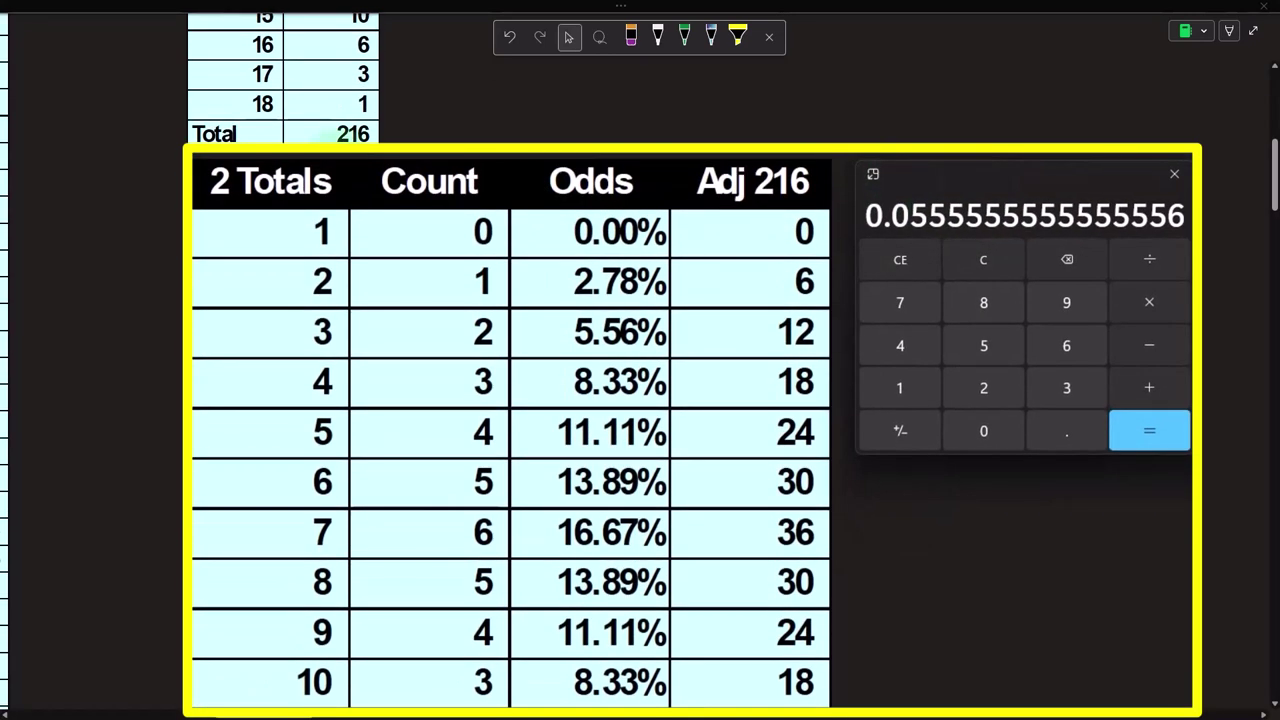
{"action": "left_click", "coordinate": [1006, 268]}
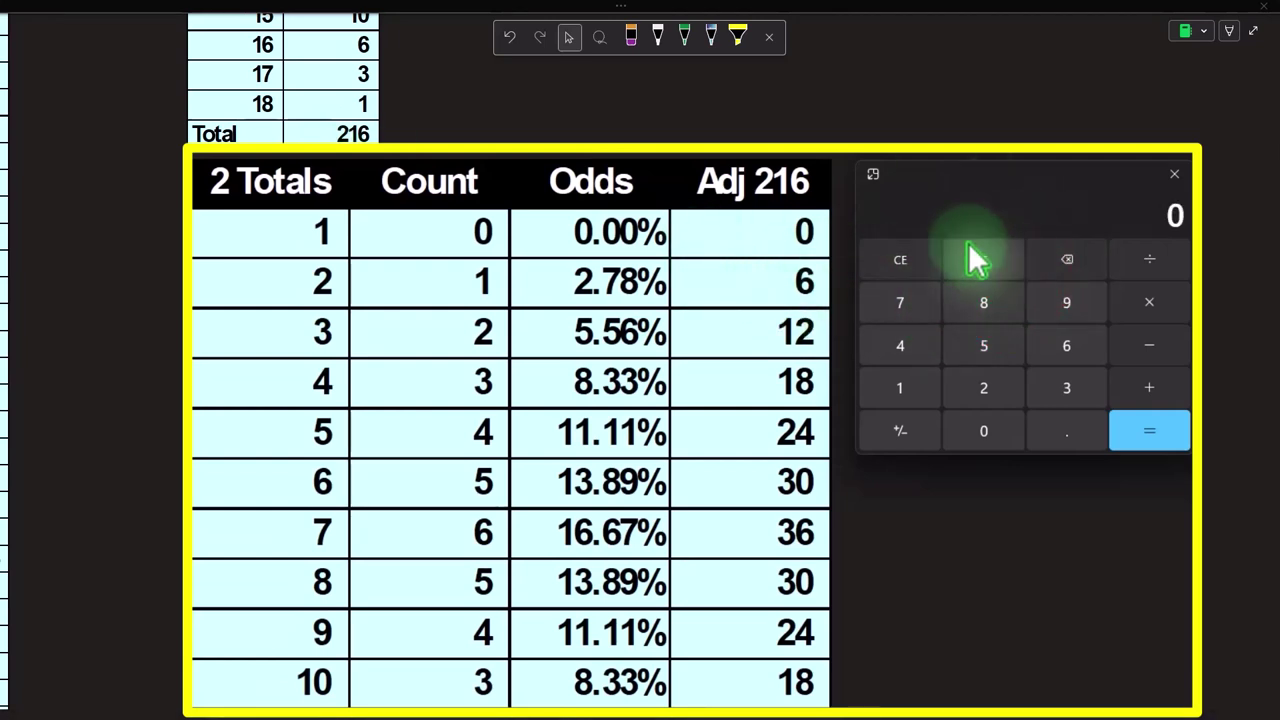
{"action": "type", "text": "216*0.078"}
{"action": "key", "text": "Return"}
Step: Check 216 × 0.0278 and 216 × 0.0556 = 12.0096 against the Adj 216 column
{"action": "right_click", "coordinate": [975, 260]}
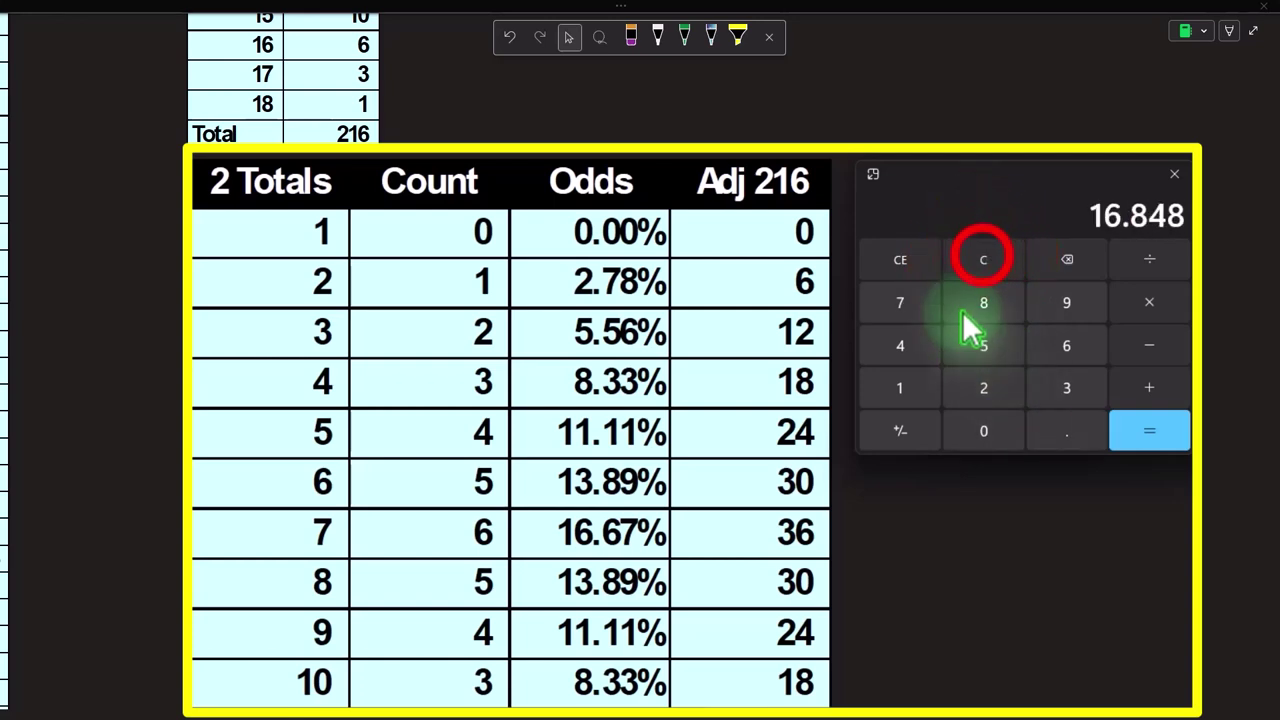
{"action": "key", "text": "Escape"}
{"action": "type", "text": "216"}
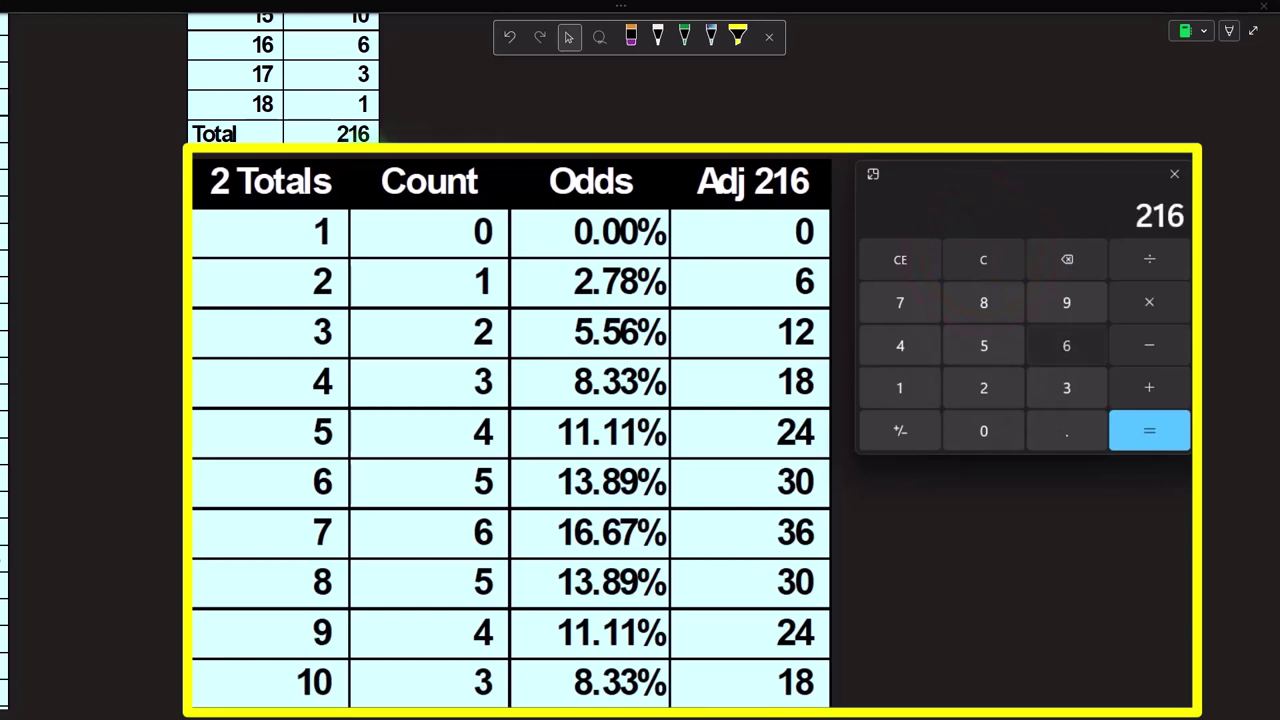
{"action": "type", "text": "*0.0278"}
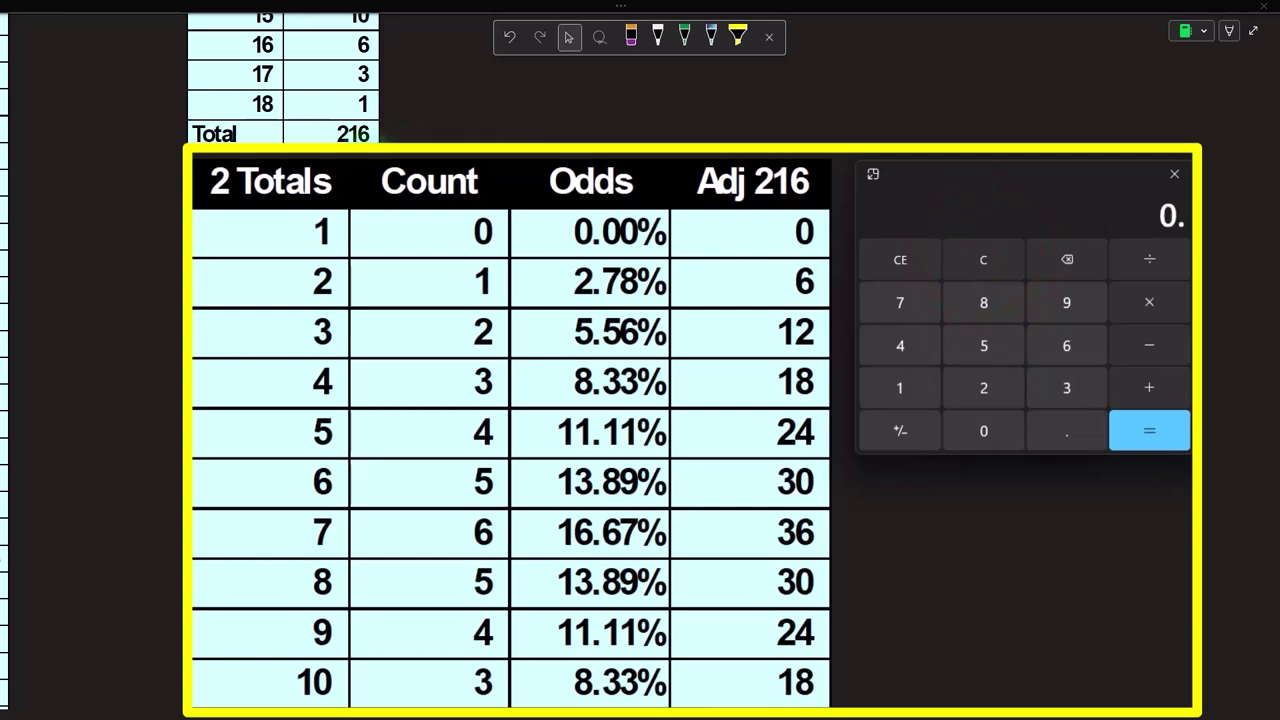
{"action": "key", "text": "Return"}
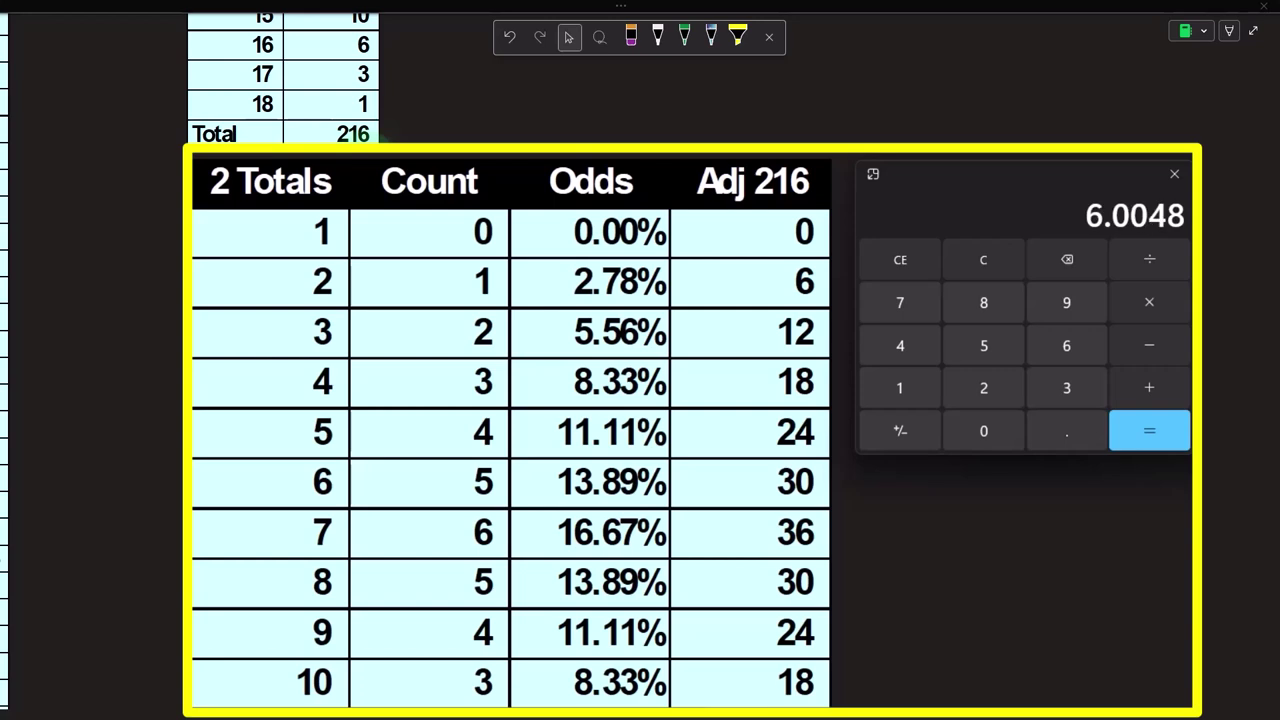
{"action": "left_click", "coordinate": [983, 259]}
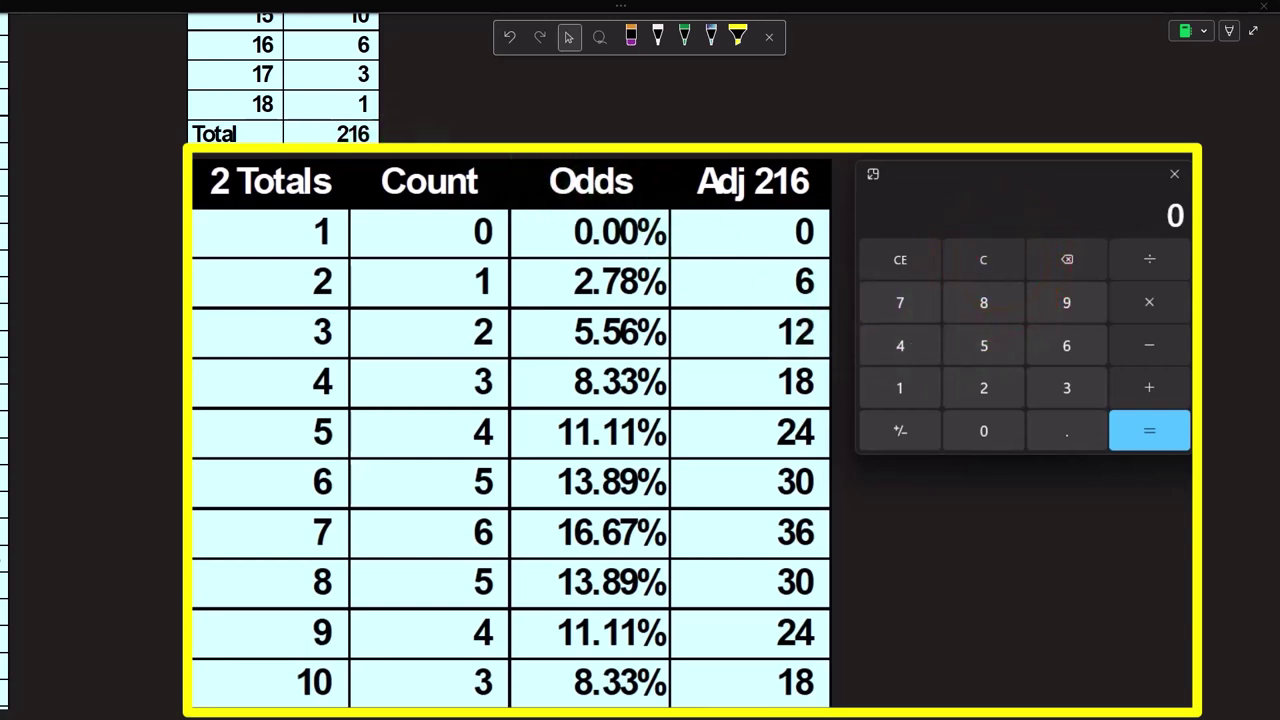
{"action": "type", "text": "216"}
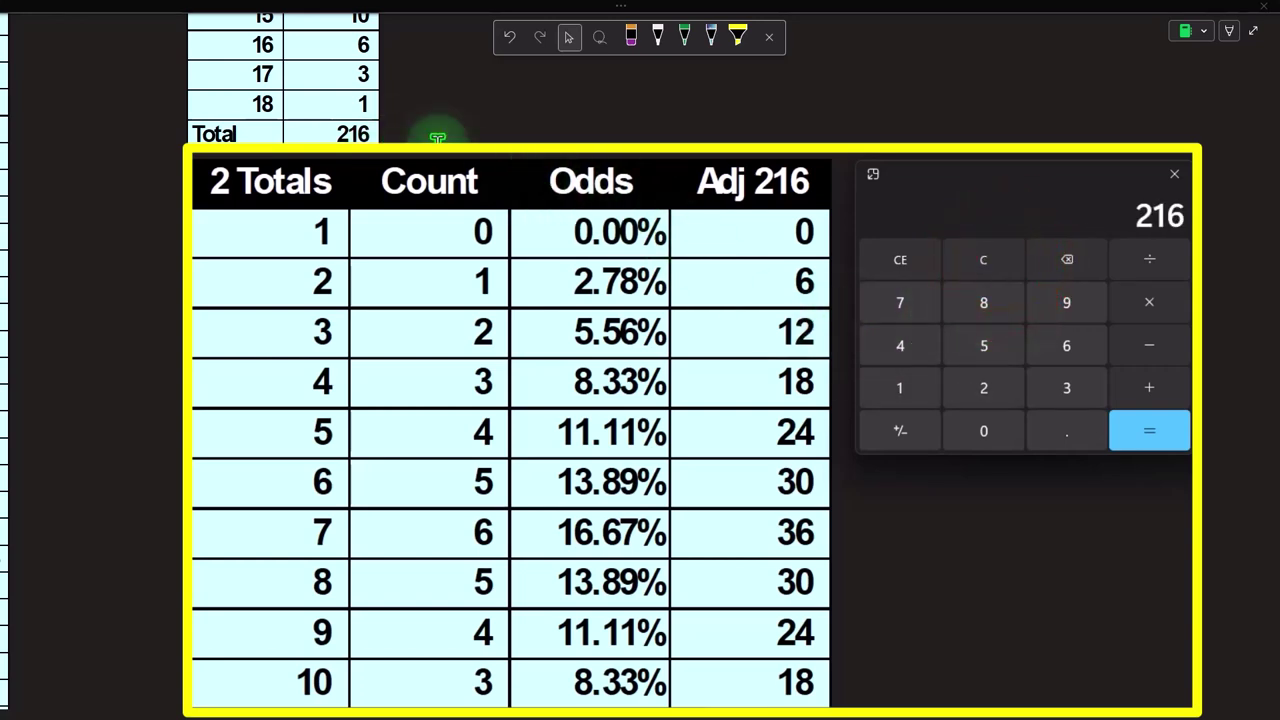
{"action": "type", "text": "0.05"}
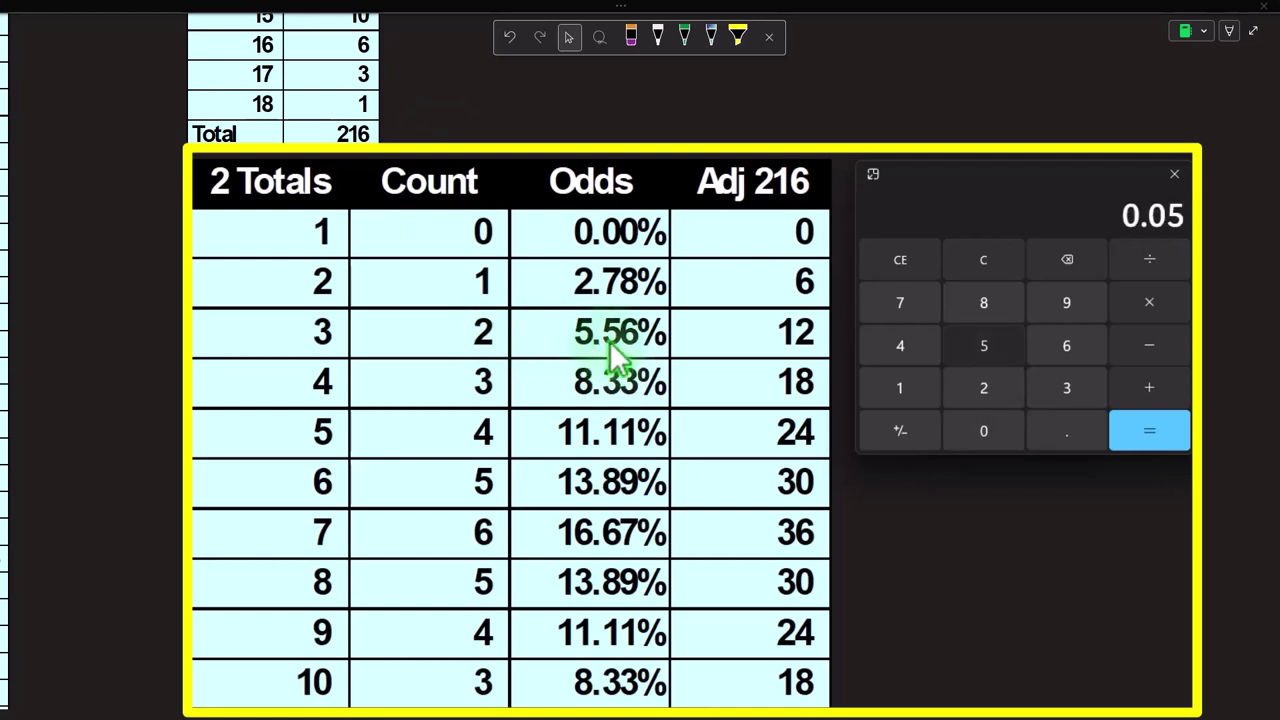
{"action": "type", "text": "56"}
{"action": "key", "text": "Return"}
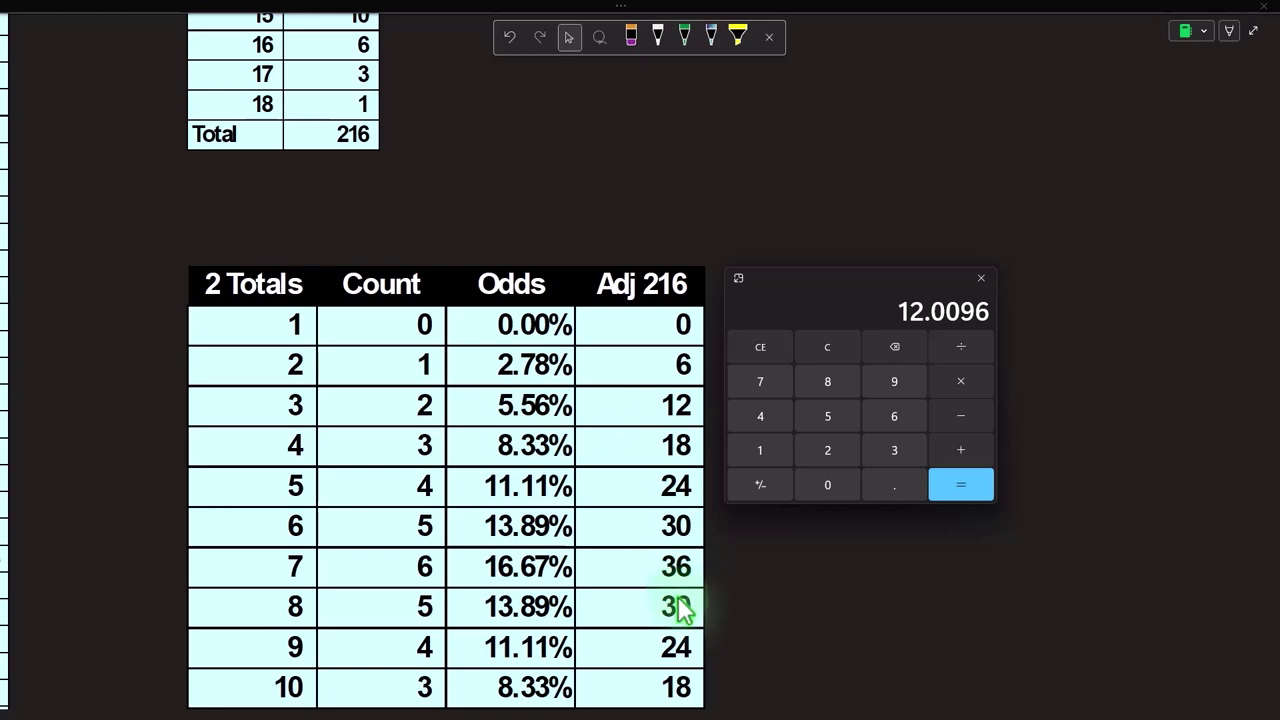
Step: Scroll to the one-die Dice table and compute 0.1667 × 216 = 36.0072
{"action": "scroll", "coordinate": [657, 623], "scroll_direction": "down", "scroll_amount": 2}
{"action": "scroll", "coordinate": [657, 623], "scroll_direction": "down", "scroll_amount": 10}
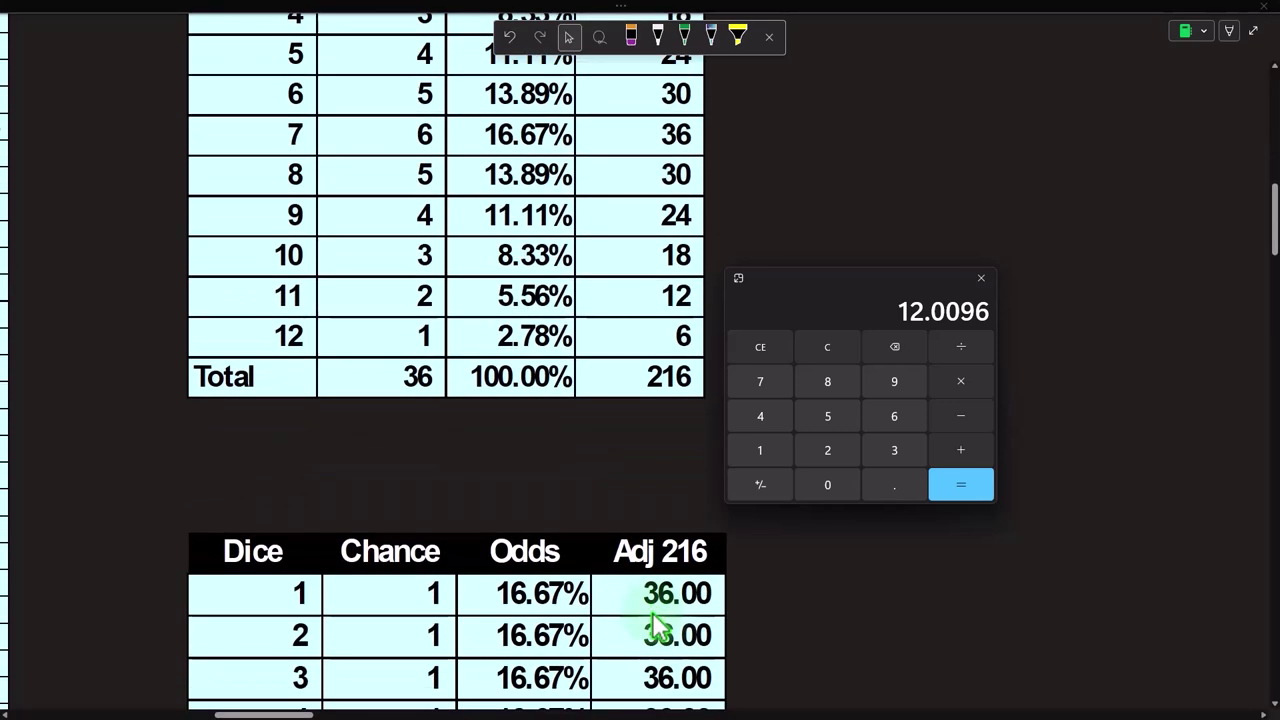
{"action": "scroll", "coordinate": [657, 623], "scroll_direction": "down", "scroll_amount": 1}
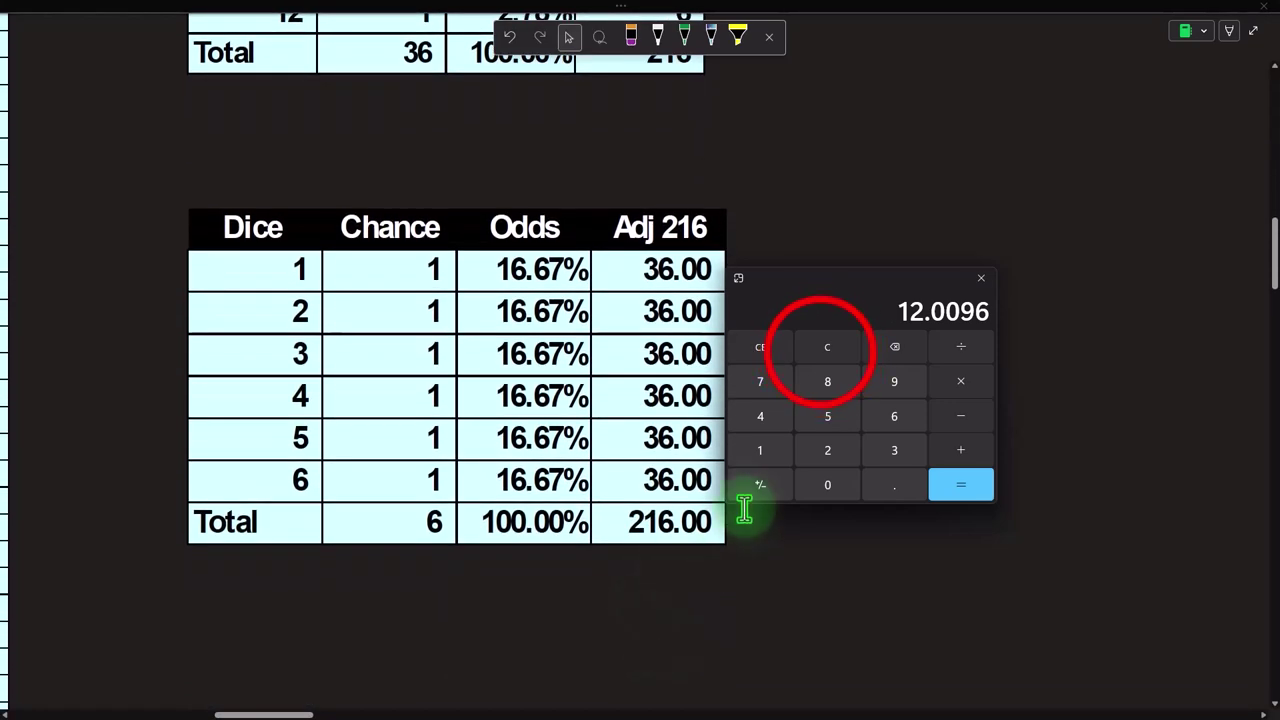
{"action": "left_click", "coordinate": [825, 350]}
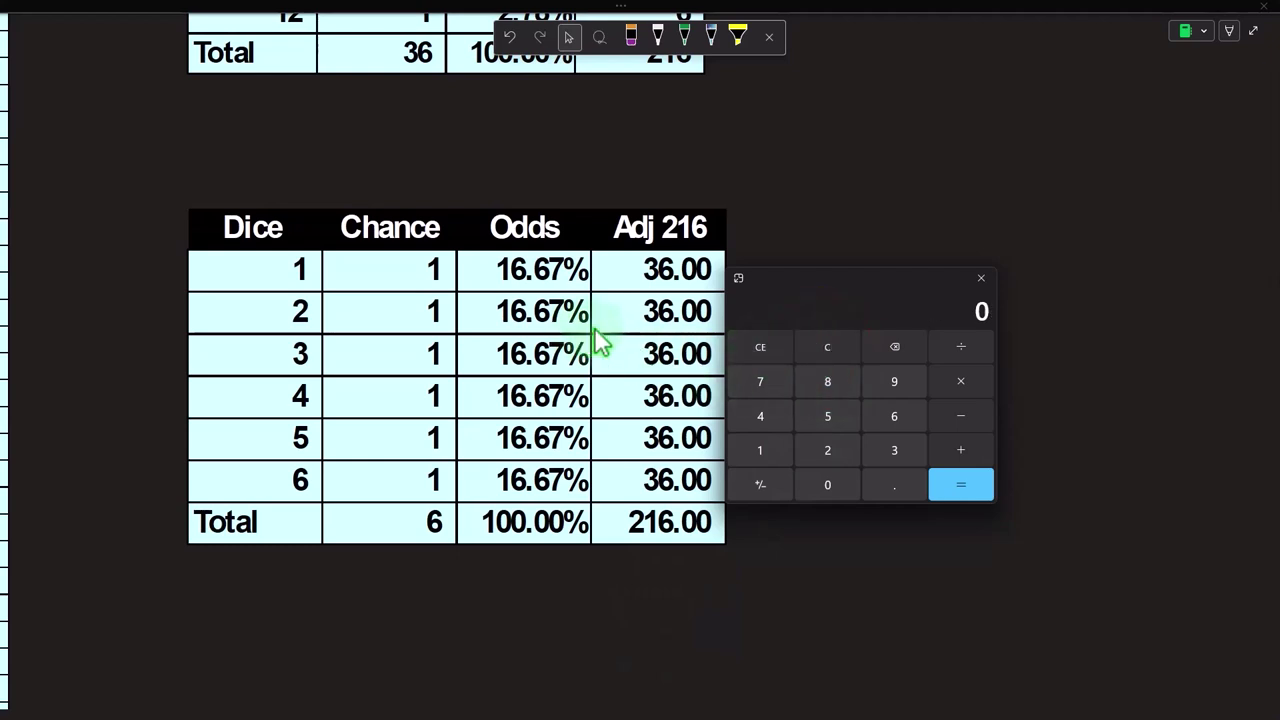
{"action": "scroll", "coordinate": [667, 177], "scroll_direction": "up", "scroll_amount": 2}
{"action": "left_click", "coordinate": [827, 347]}
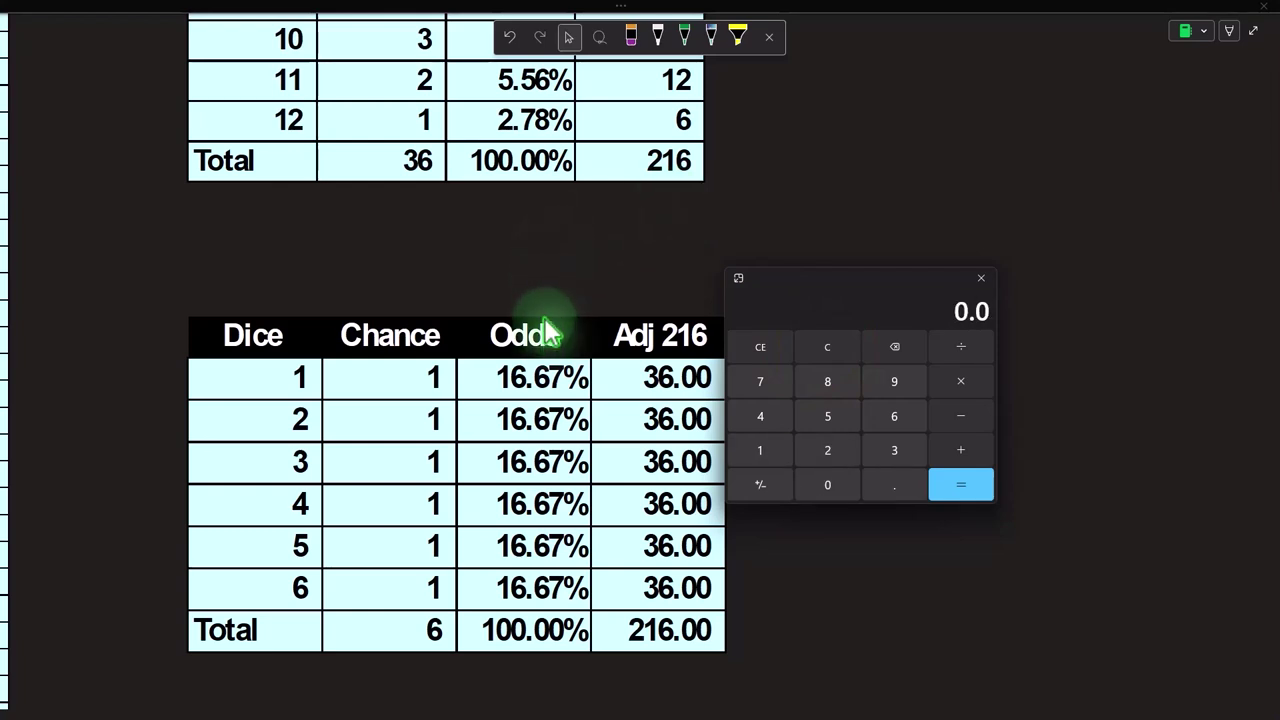
{"action": "type", "text": "667*216"}
{"action": "key", "text": "Return"}
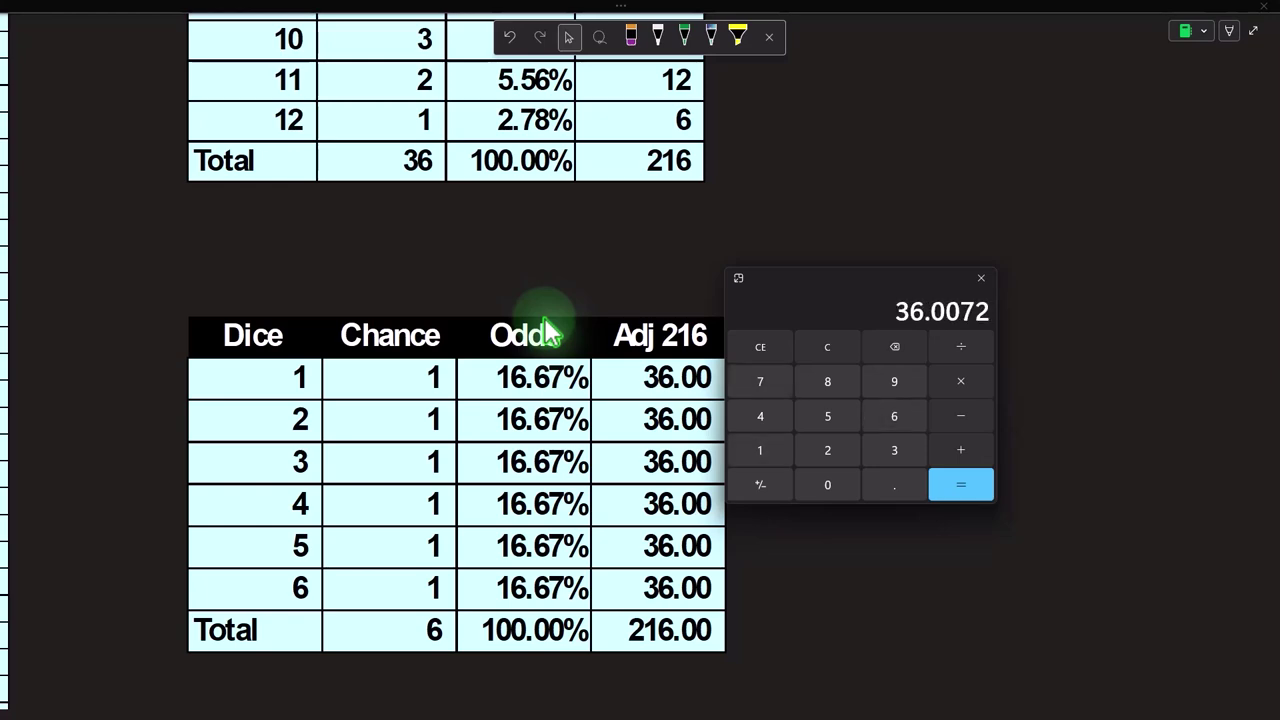
Step: Scroll up to the 3 Dice chart, move Calculator aside, and pan right to the blank panels
{"action": "scroll", "coordinate": [545, 495], "scroll_direction": "up", "scroll_amount": 10}
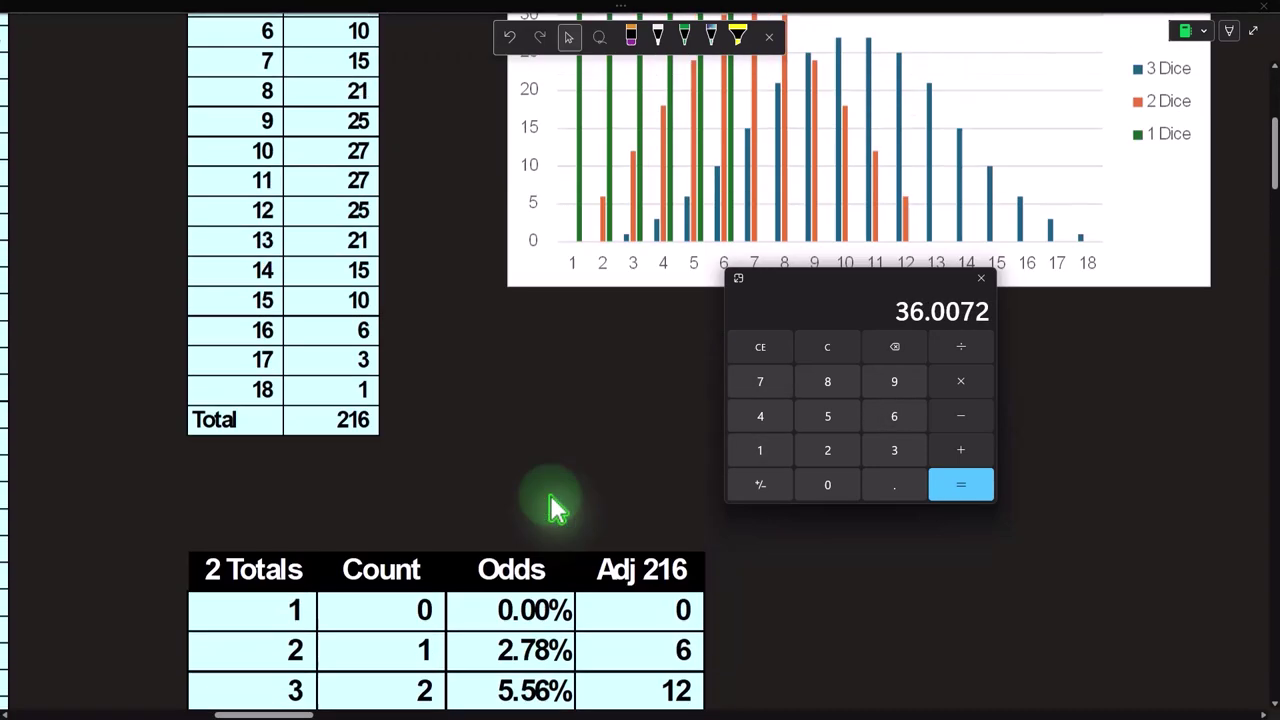
{"action": "left_click_drag", "start_coordinate": [846, 277], "coordinate": [820, 318]}
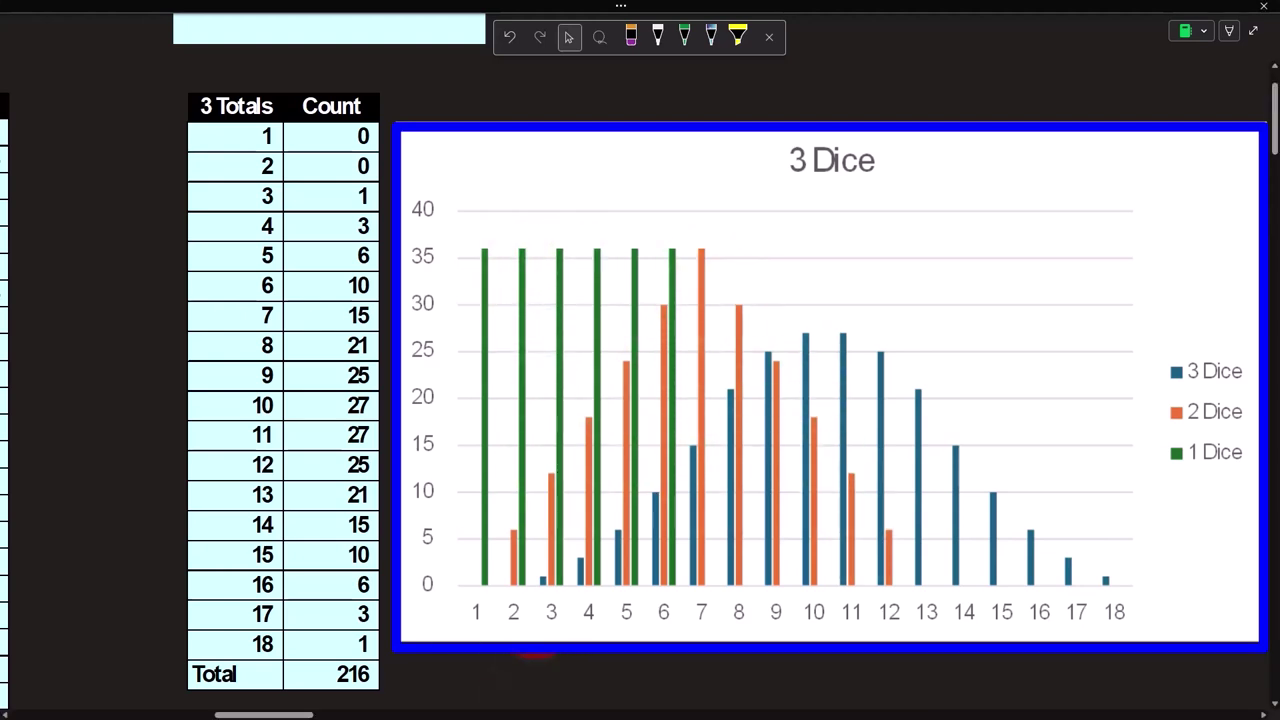
{"action": "left_click_drag", "start_coordinate": [298, 712], "coordinate": [412, 712]}
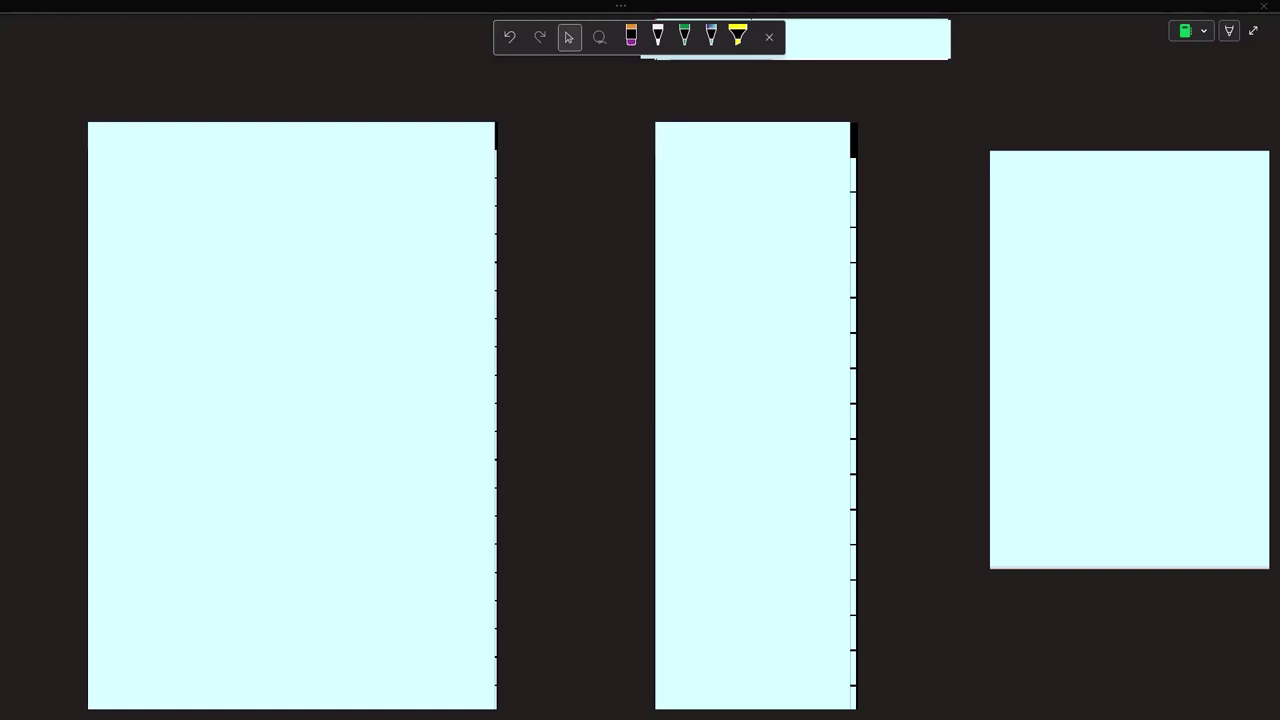
Step: Scroll through the four-dice Yellow/Orange/Red/Black/Sum table and back up to its header
{"action": "left_click", "coordinate": [312, 282]}
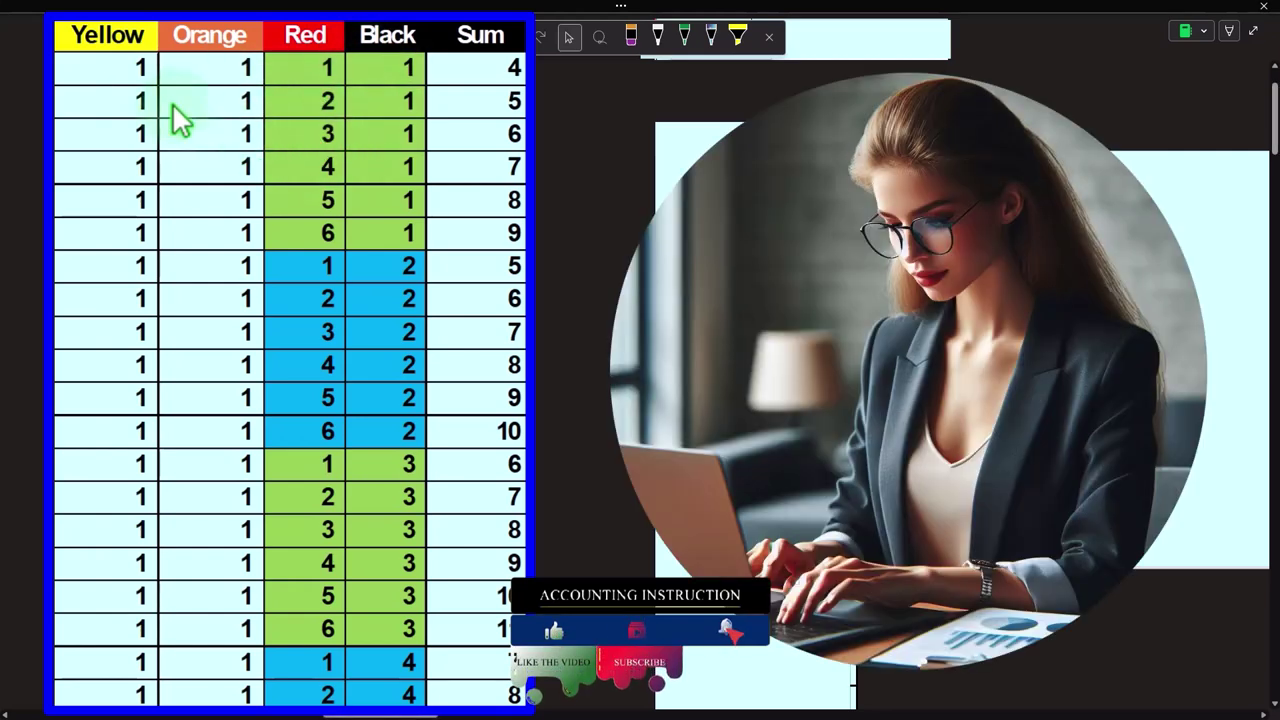
{"action": "scroll", "coordinate": [136, 75], "scroll_direction": "down", "scroll_amount": 9}
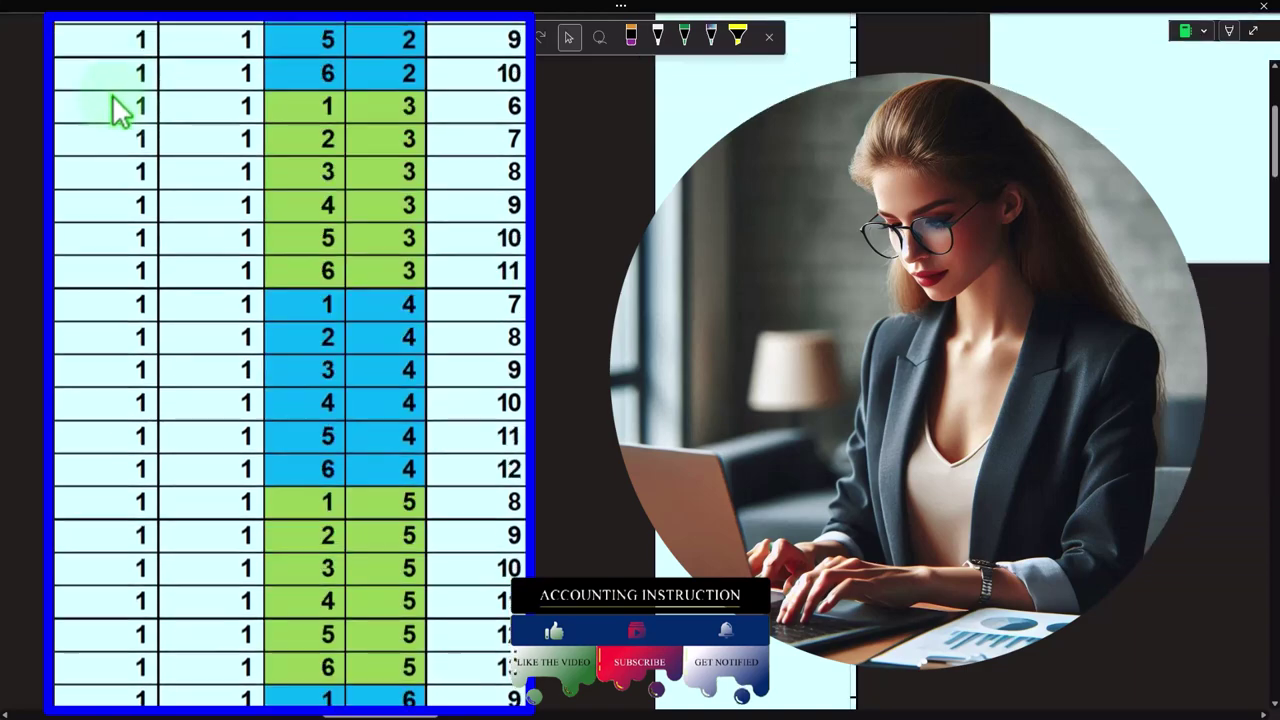
{"action": "scroll", "coordinate": [100, 140], "scroll_direction": "down", "scroll_amount": 20}
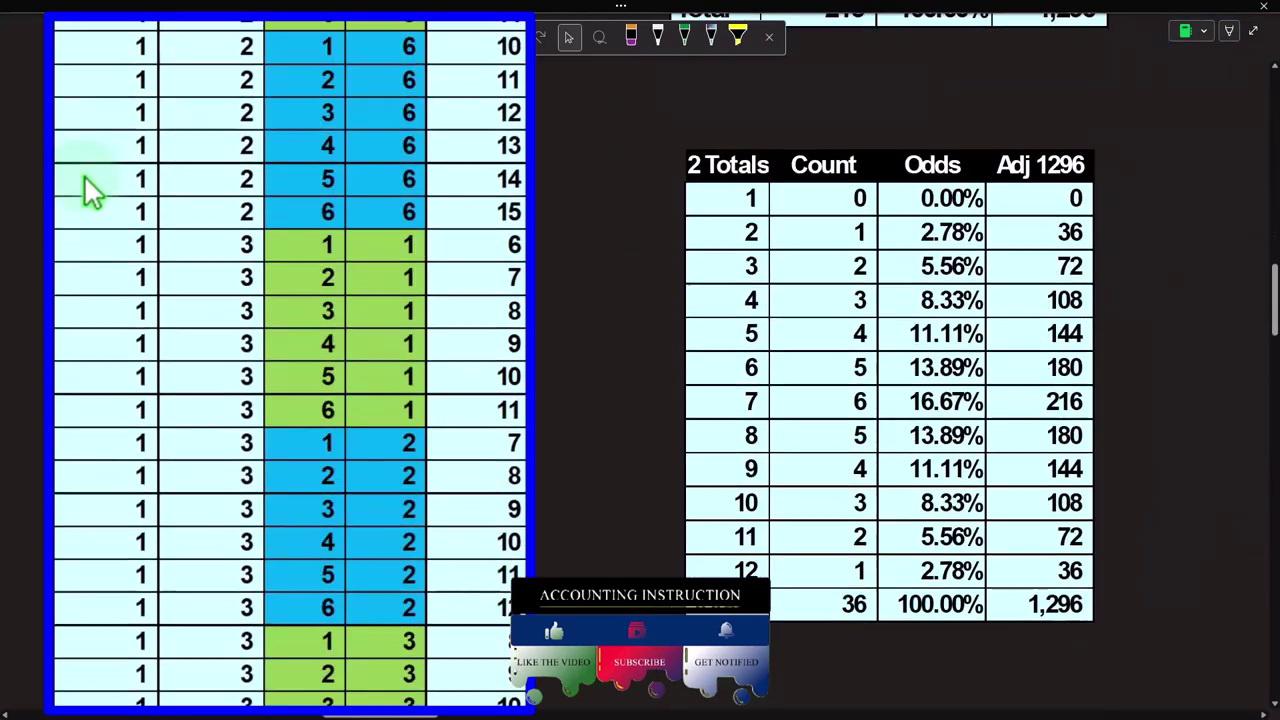
{"action": "scroll", "coordinate": [84, 190], "scroll_direction": "down", "scroll_amount": 6}
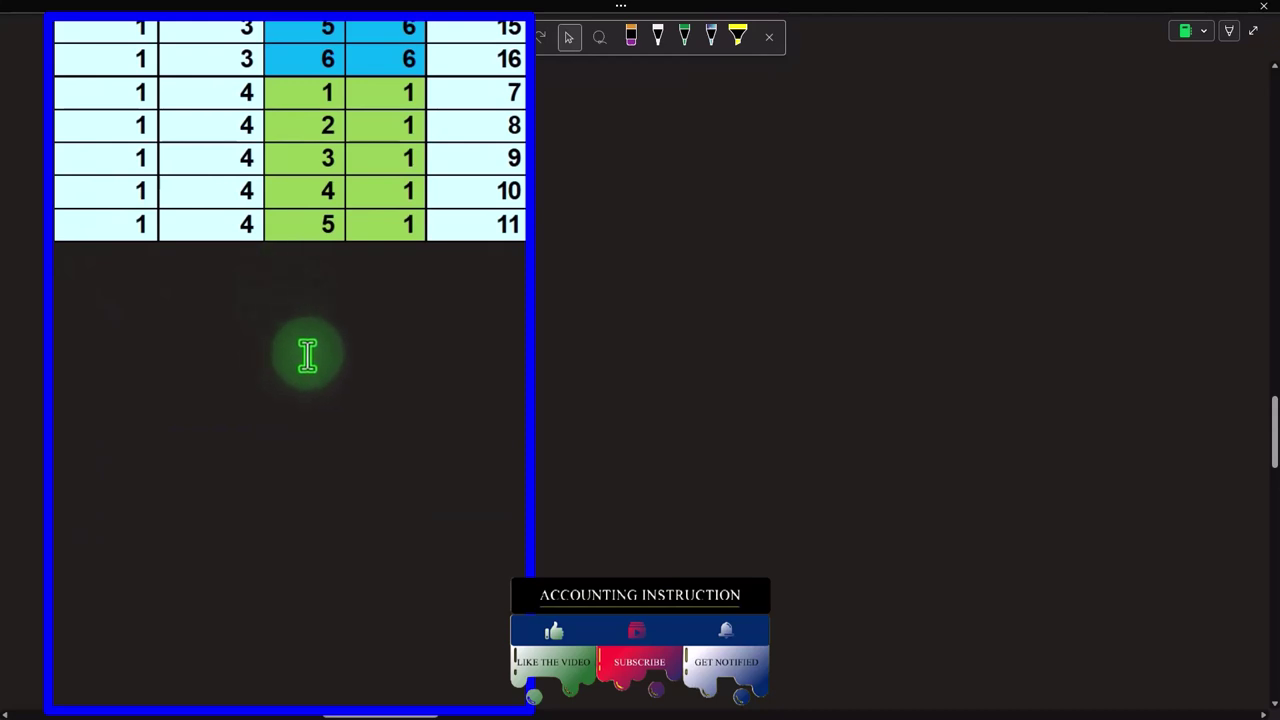
{"action": "scroll", "coordinate": [307, 364], "scroll_direction": "up", "scroll_amount": 20}
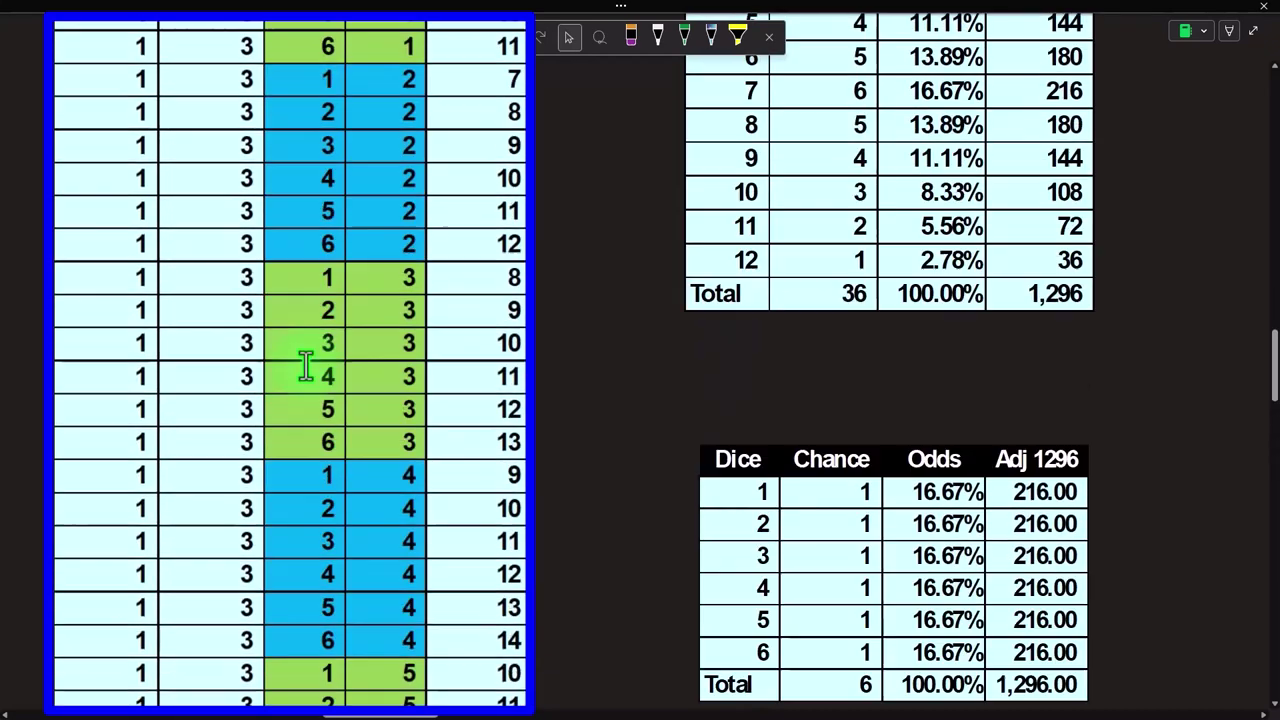
{"action": "scroll", "coordinate": [307, 364], "scroll_direction": "up", "scroll_amount": 12}
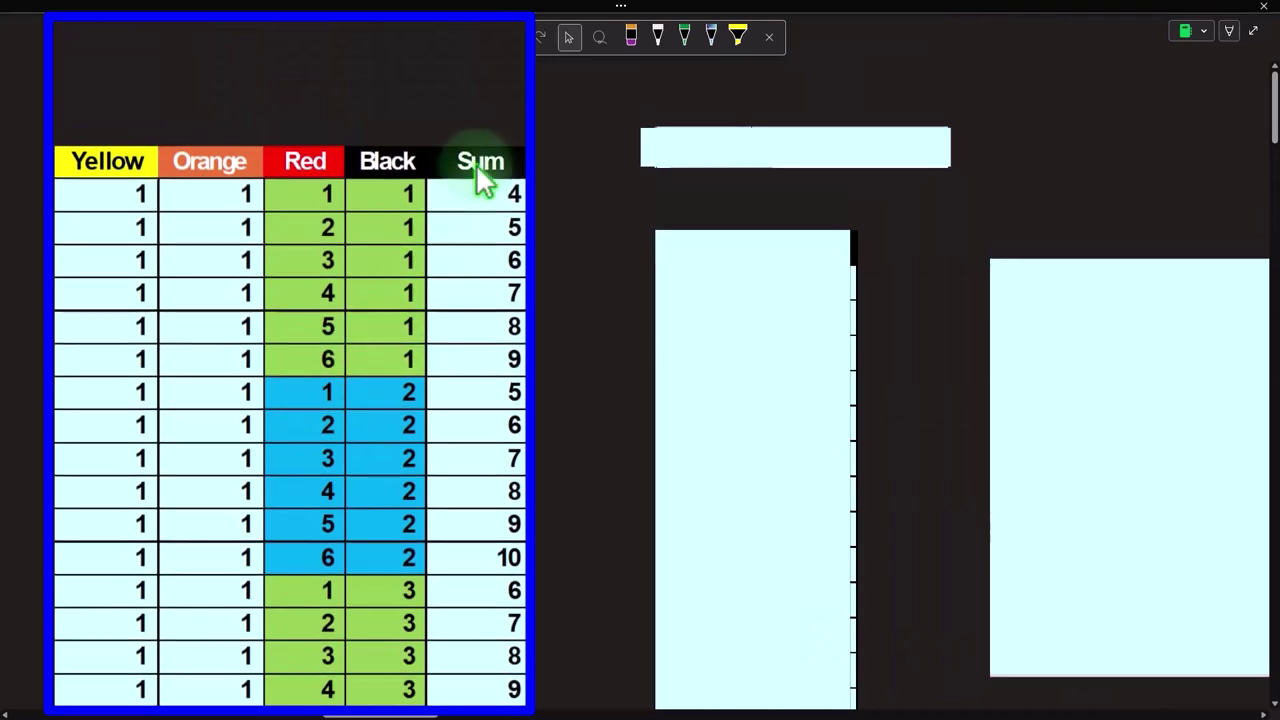
Step: Reveal and scroll through the four-dice Bucket/Countif frequency table
{"action": "left_click", "coordinate": [709, 363]}
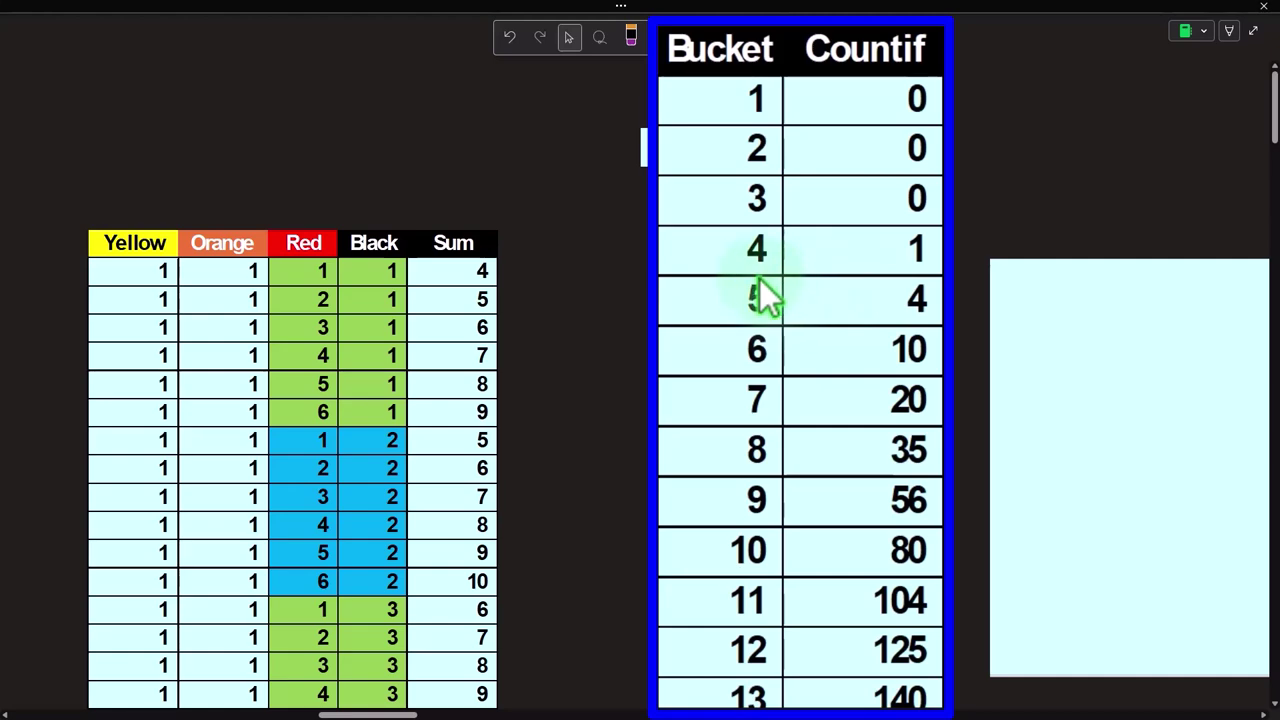
{"action": "scroll", "coordinate": [832, 268], "scroll_direction": "down", "scroll_amount": 3}
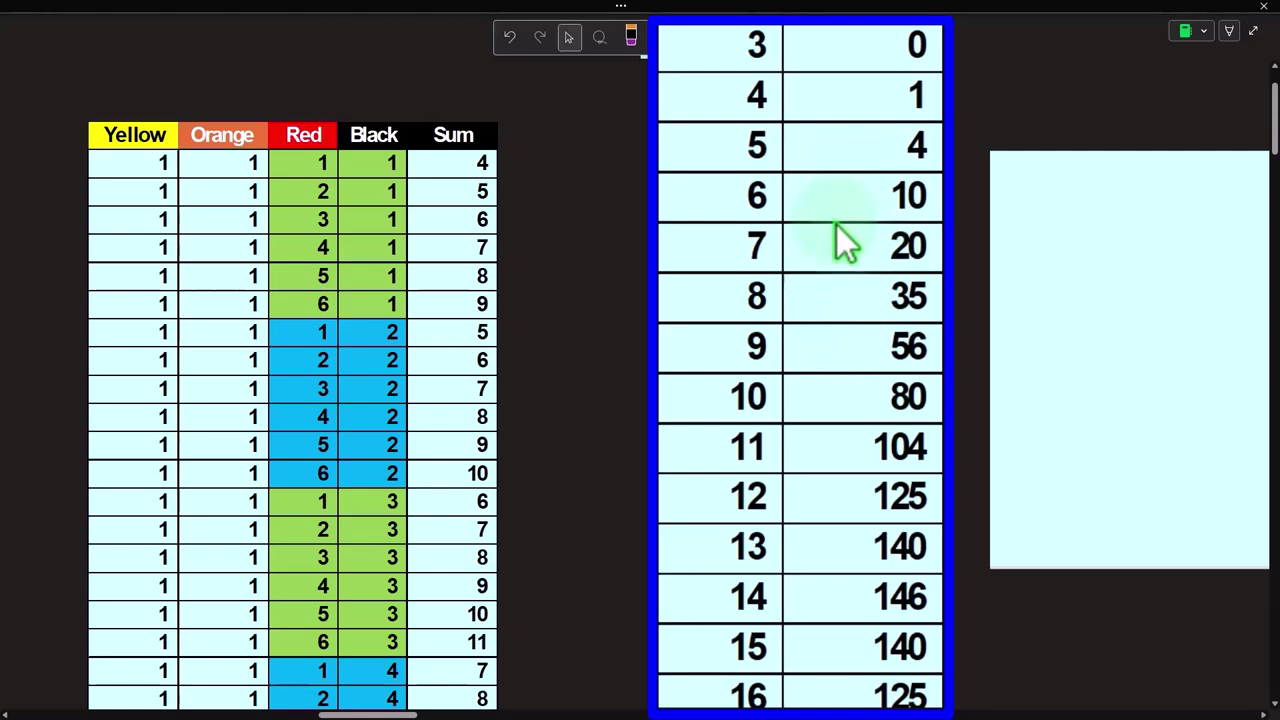
{"action": "scroll", "coordinate": [836, 224], "scroll_direction": "down", "scroll_amount": 6}
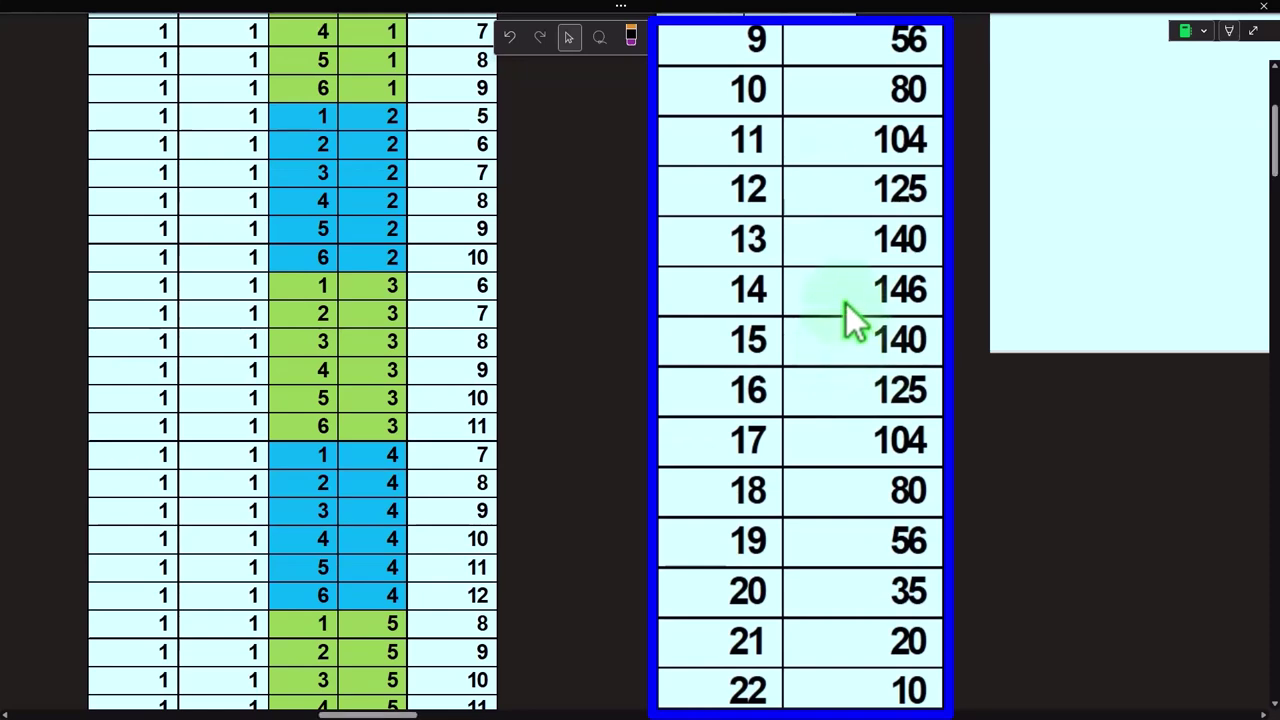
{"action": "scroll", "coordinate": [846, 304], "scroll_direction": "down", "scroll_amount": 6}
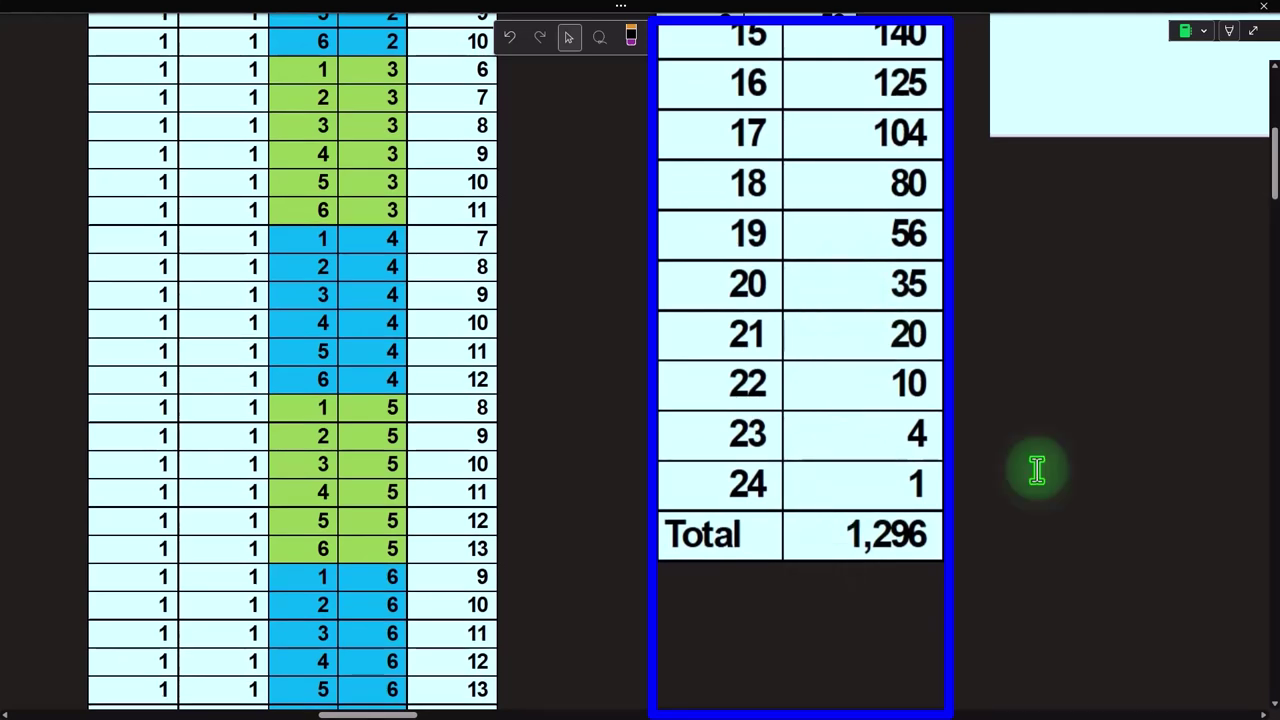
Step: Check the 1,296 total with 6*6*6 in Calculator, then close Calculator and scroll up
{"action": "left_click", "coordinate": [1190, 716]}
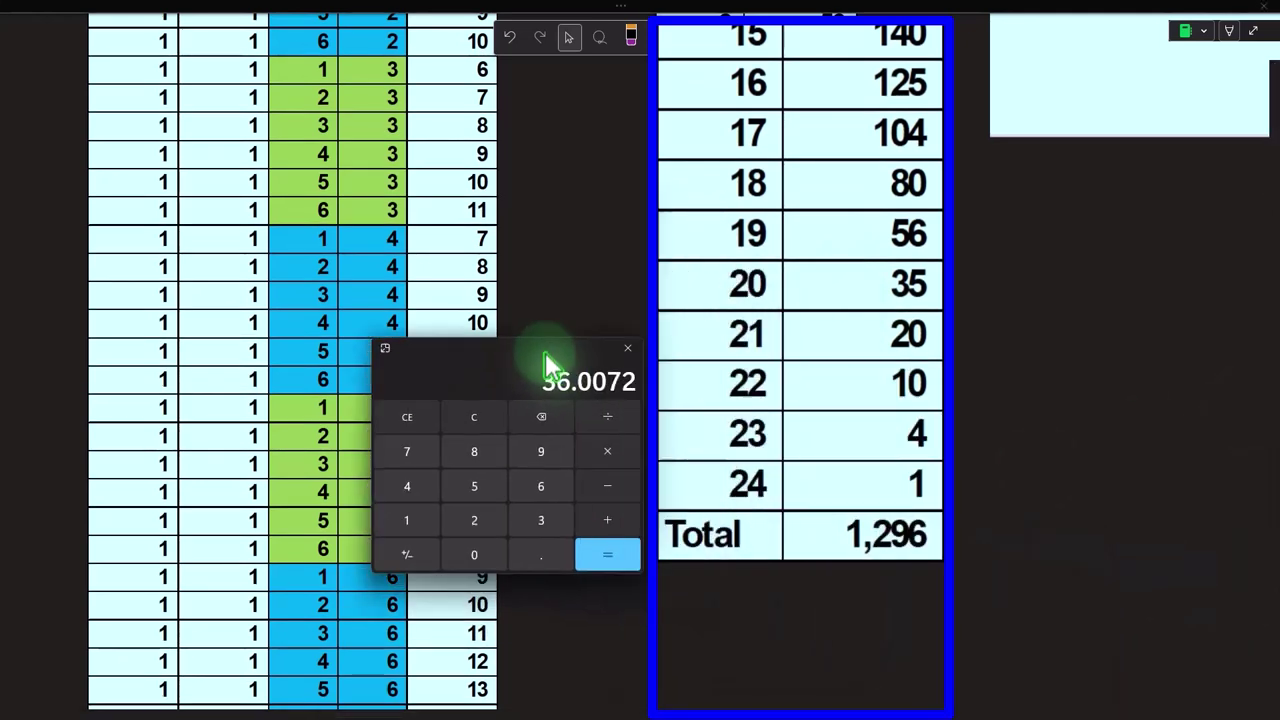
{"action": "left_click", "coordinate": [462, 405]}
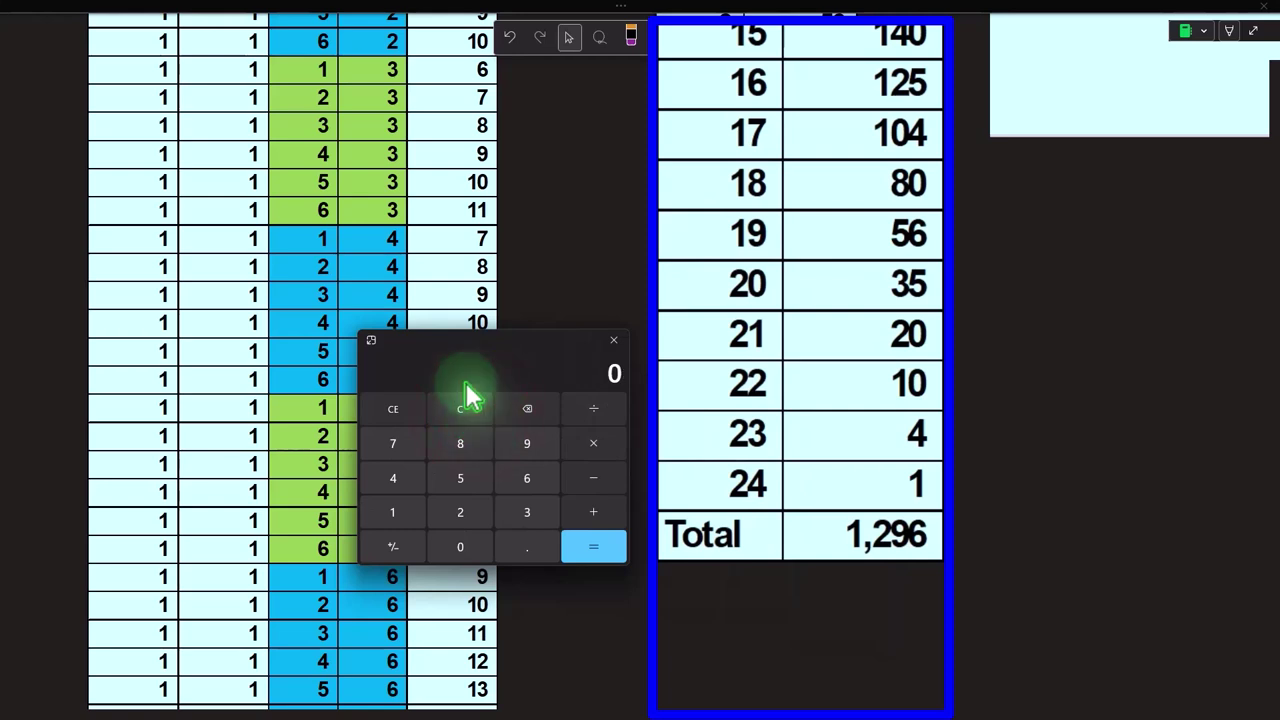
{"action": "type", "text": "6*6*6="}
{"action": "left_click_drag", "start_coordinate": [474, 347], "coordinate": [1212, 398]}
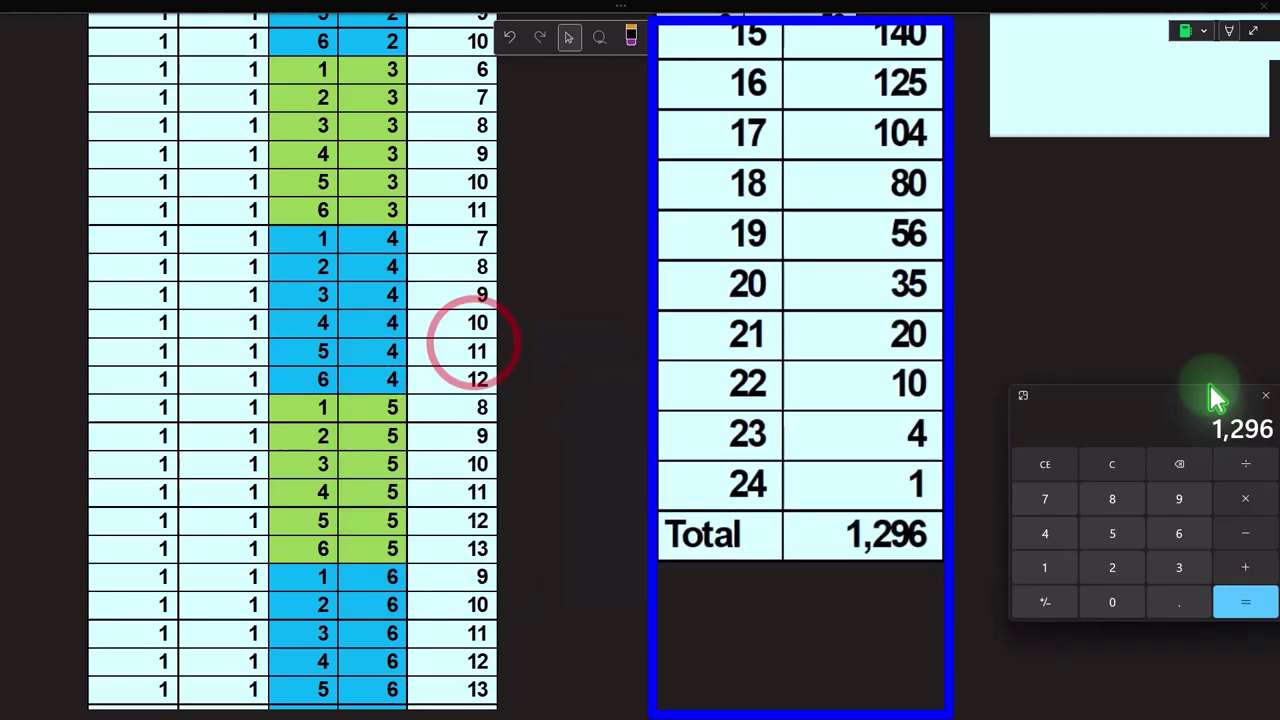
{"action": "left_click", "coordinate": [1265, 395]}
{"action": "scroll", "coordinate": [900, 80], "scroll_direction": "up", "scroll_amount": 10}
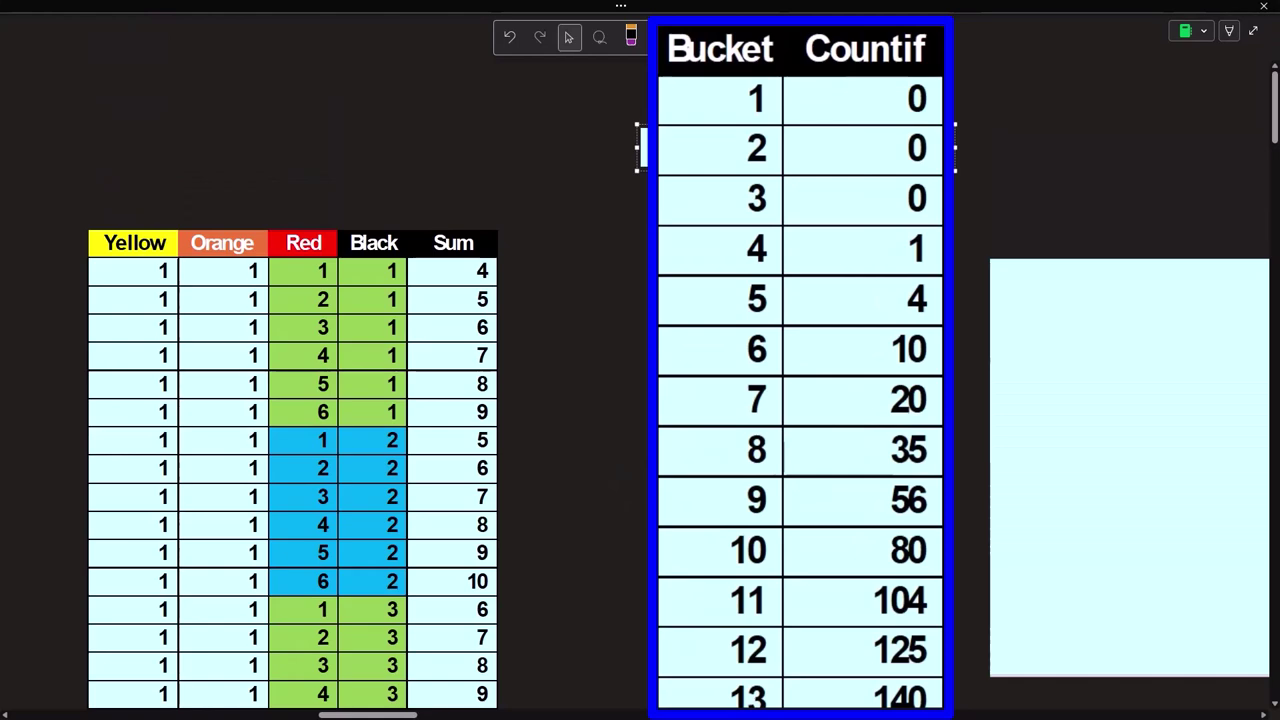
Step: Uncover the 4 Dice line chart, then pan right to the covered five-dice section
{"action": "scroll", "coordinate": [412, 490], "scroll_direction": "right", "scroll_amount": 8}
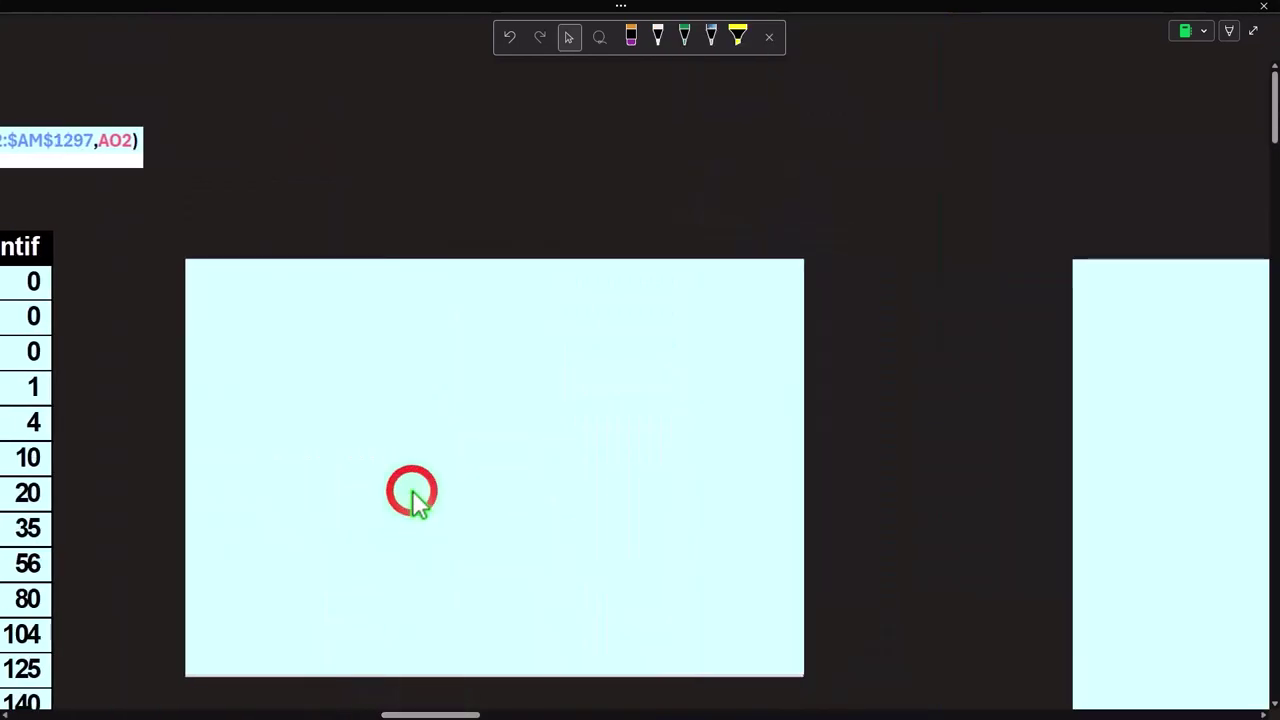
{"action": "left_click", "coordinate": [412, 490]}
{"action": "left_click", "coordinate": [440, 713]}
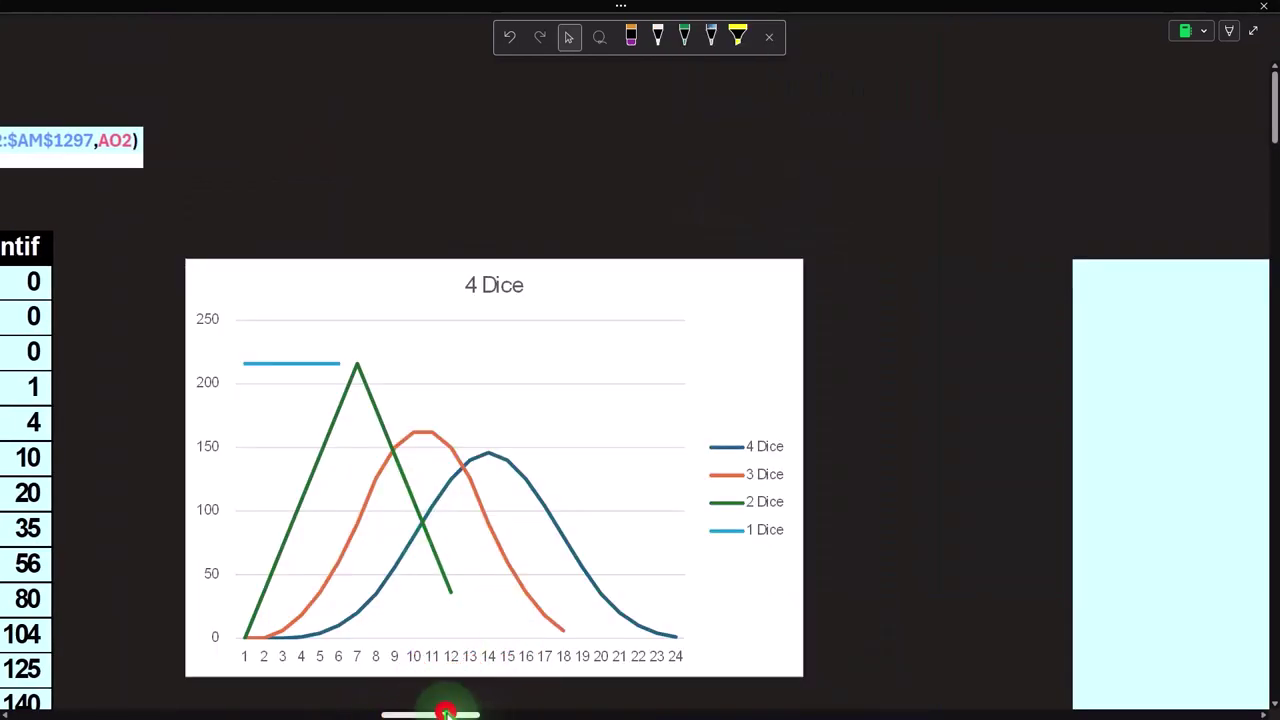
{"action": "left_click_drag", "start_coordinate": [446, 712], "coordinate": [418, 712]}
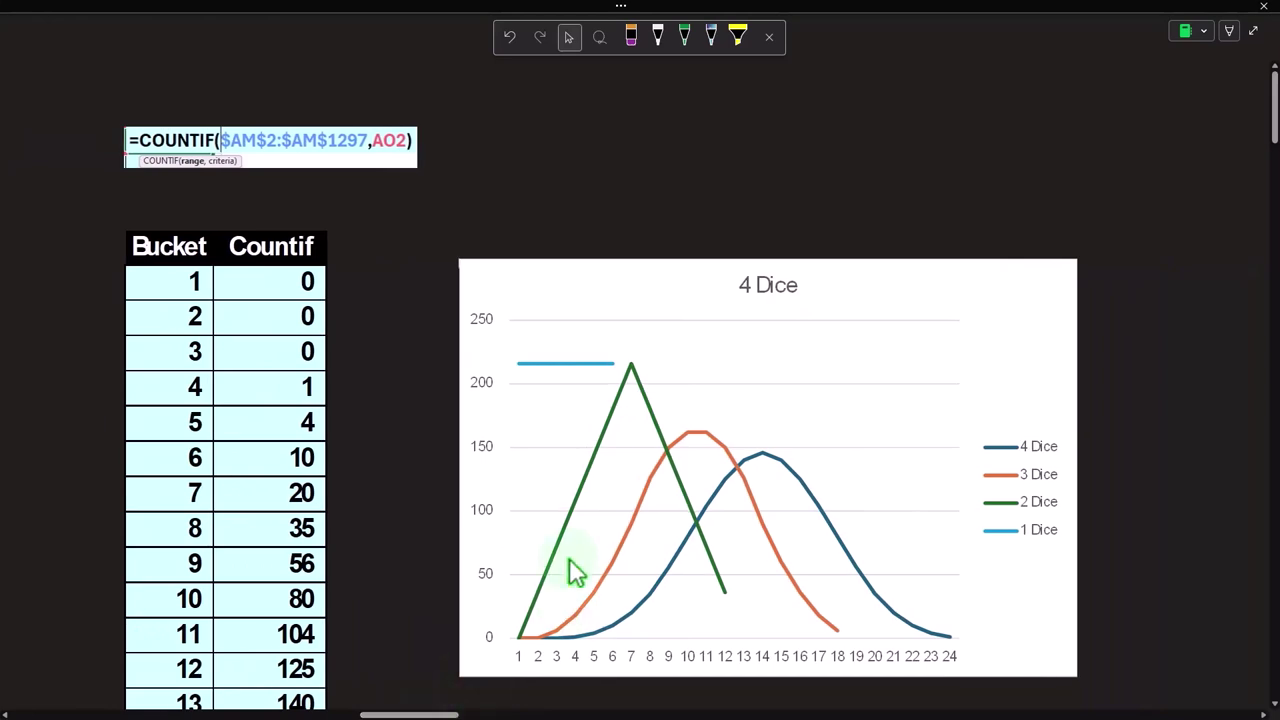
{"action": "left_click", "coordinate": [690, 445]}
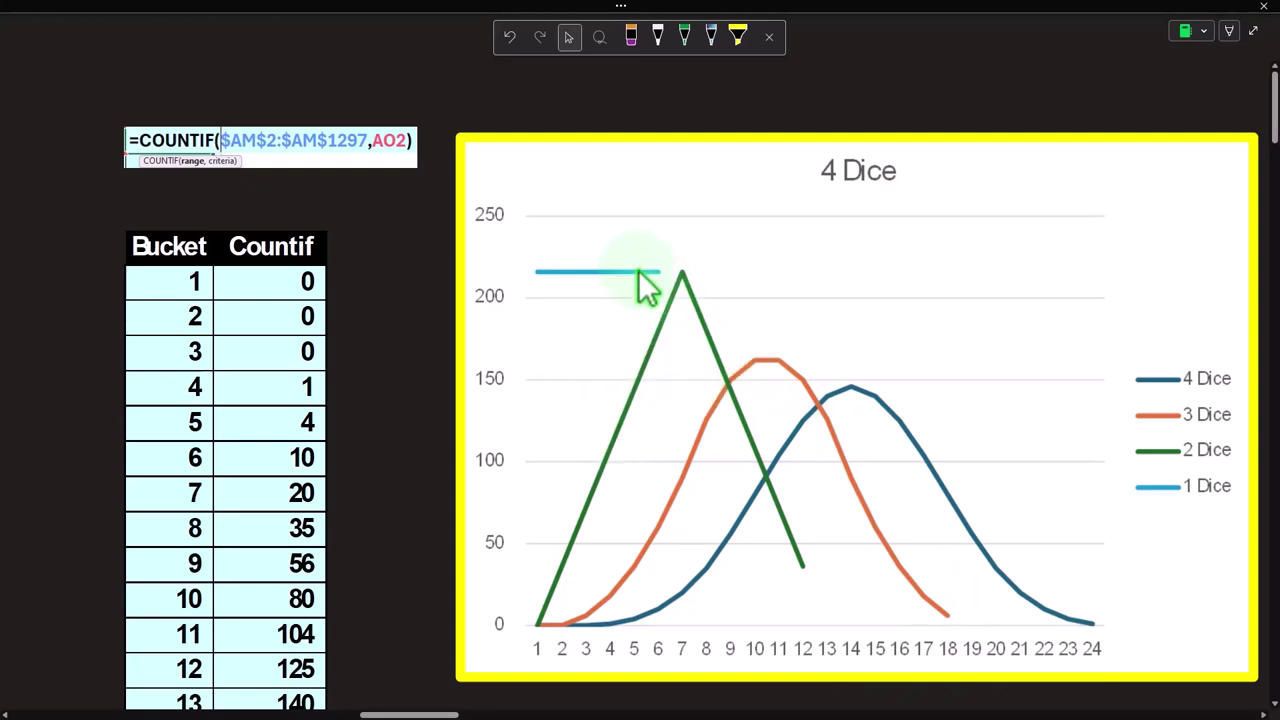
{"action": "left_click_drag", "start_coordinate": [410, 714], "coordinate": [530, 714]}
{"action": "left_click", "coordinate": [287, 386]}
Step: Uncover the five-dice roll table, the Buckets/Count if table and its COUNTIF formula
{"action": "left_click", "coordinate": [287, 386]}
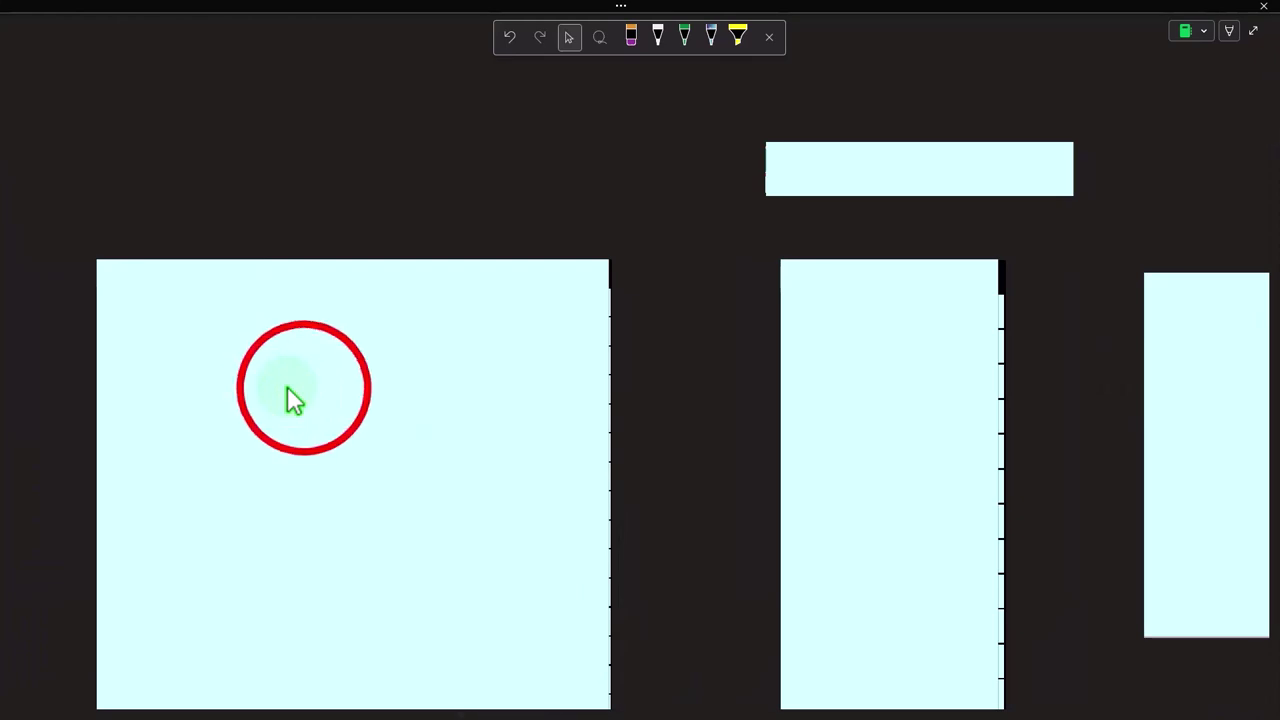
{"action": "left_click", "coordinate": [303, 266]}
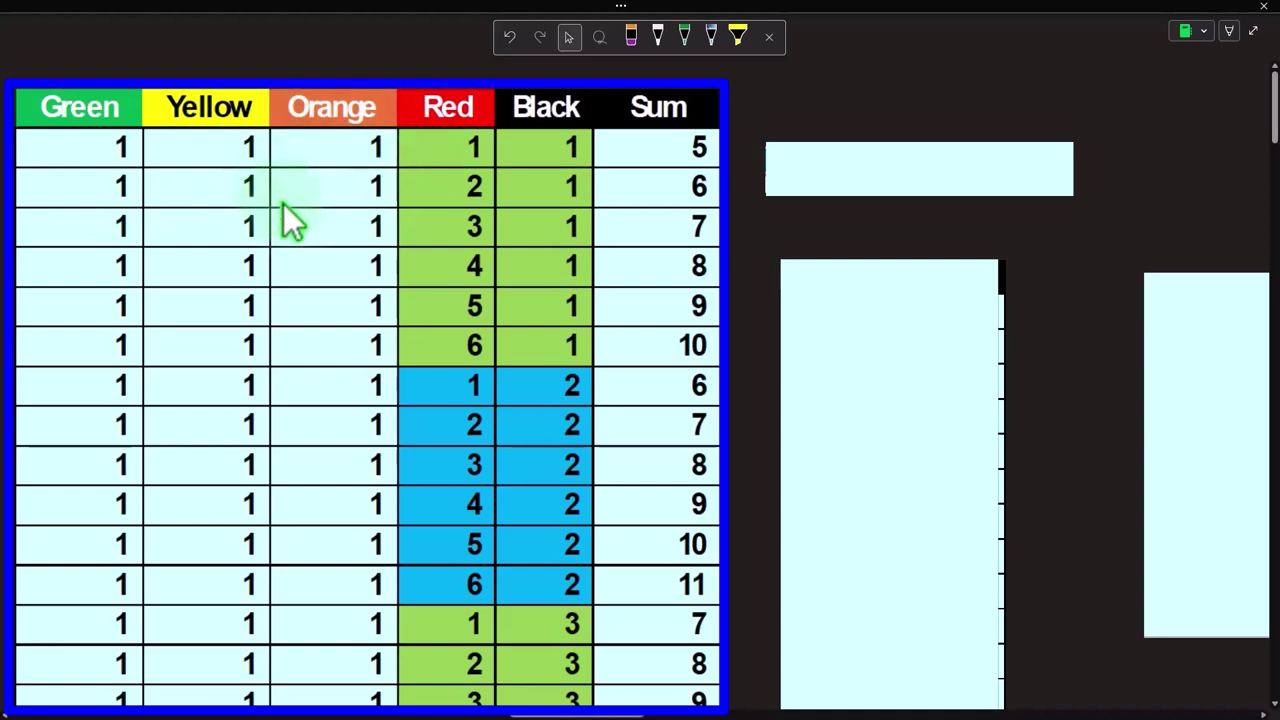
{"action": "left_click", "coordinate": [910, 362]}
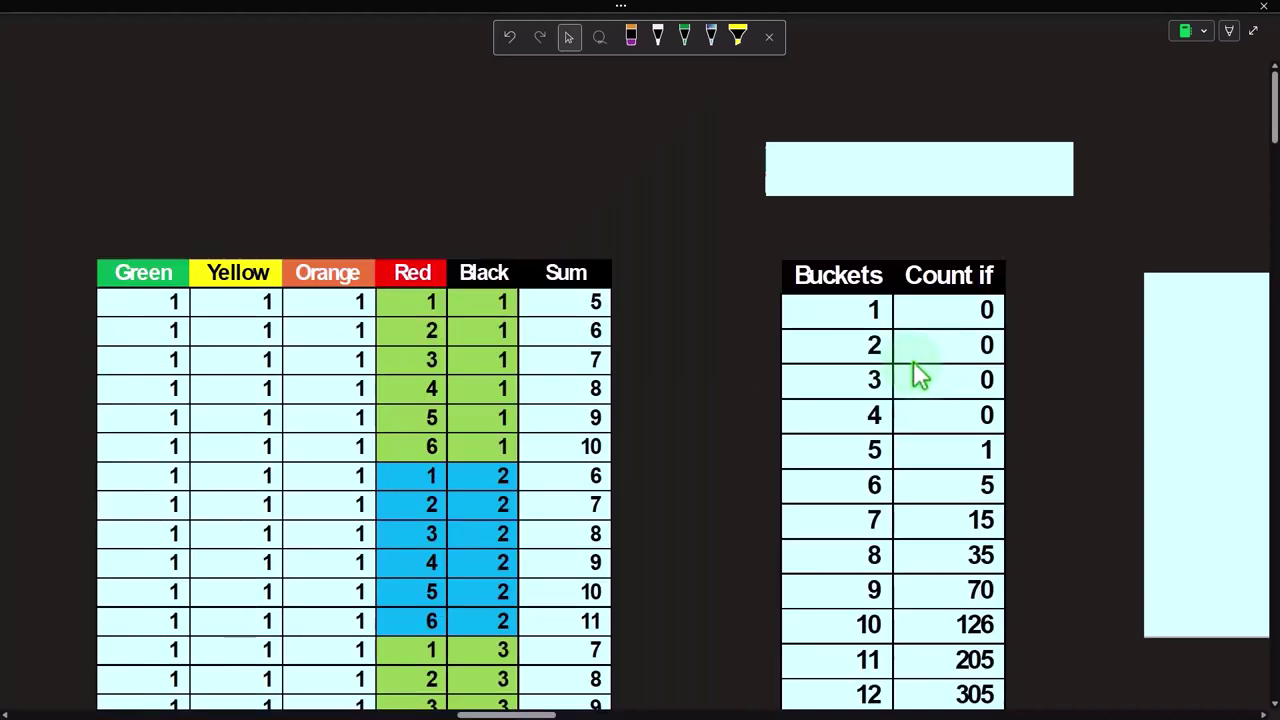
{"action": "double_click", "coordinate": [917, 183]}
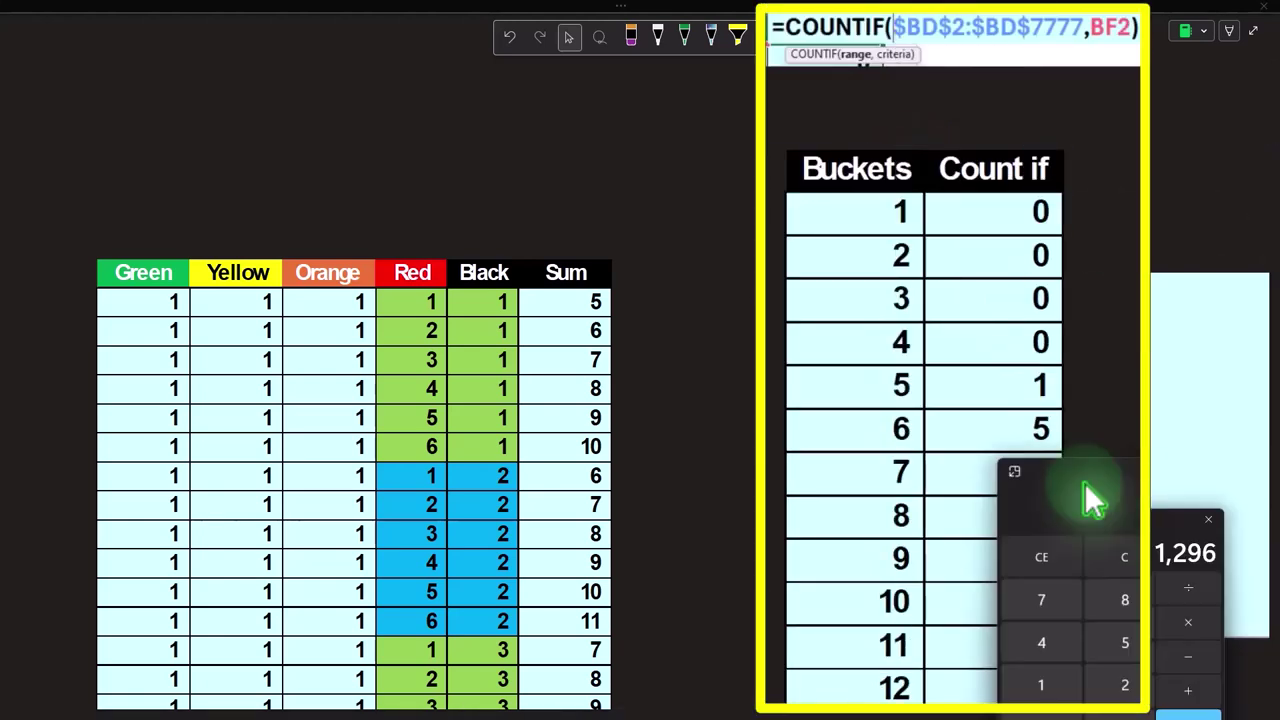
Step: Check in Calculator that 6^5 gives 7,776 five-dice outcomes, then close it
{"action": "left_click_drag", "start_coordinate": [1086, 500], "coordinate": [583, 430]}
{"action": "left_click", "coordinate": [524, 478]}
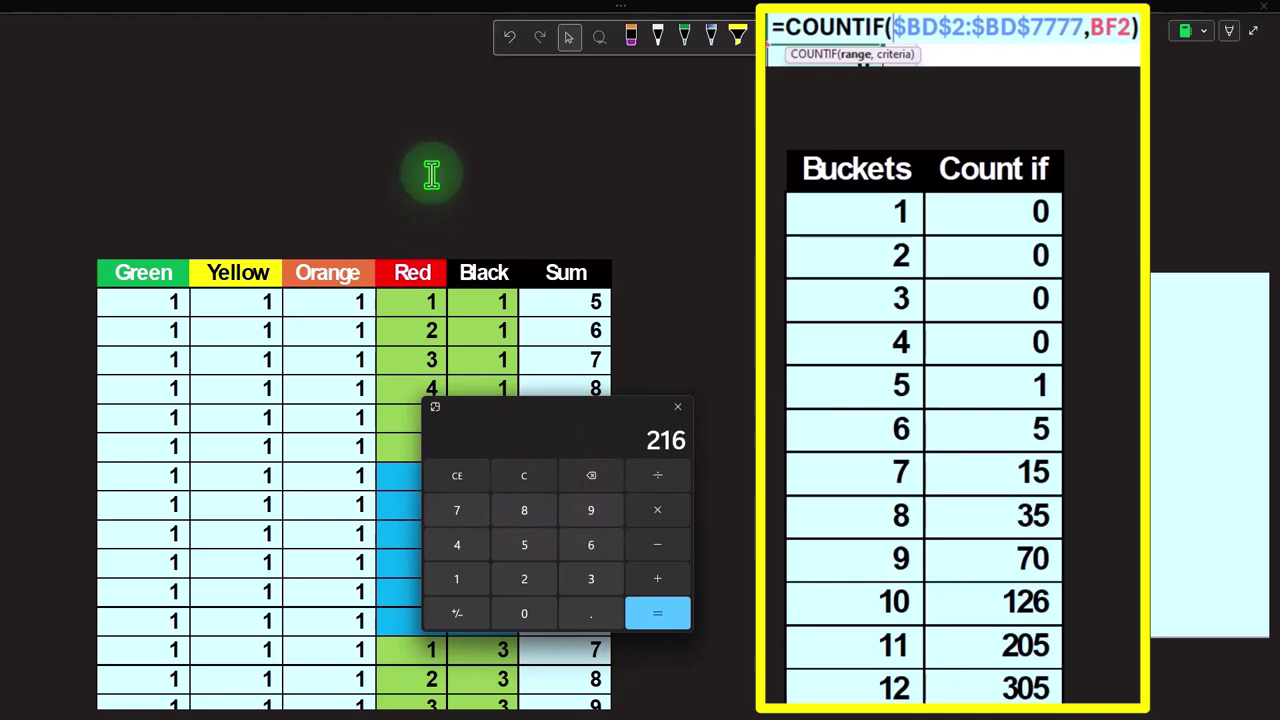
{"action": "key", "text": "6"}
{"action": "key", "text": "Return"}
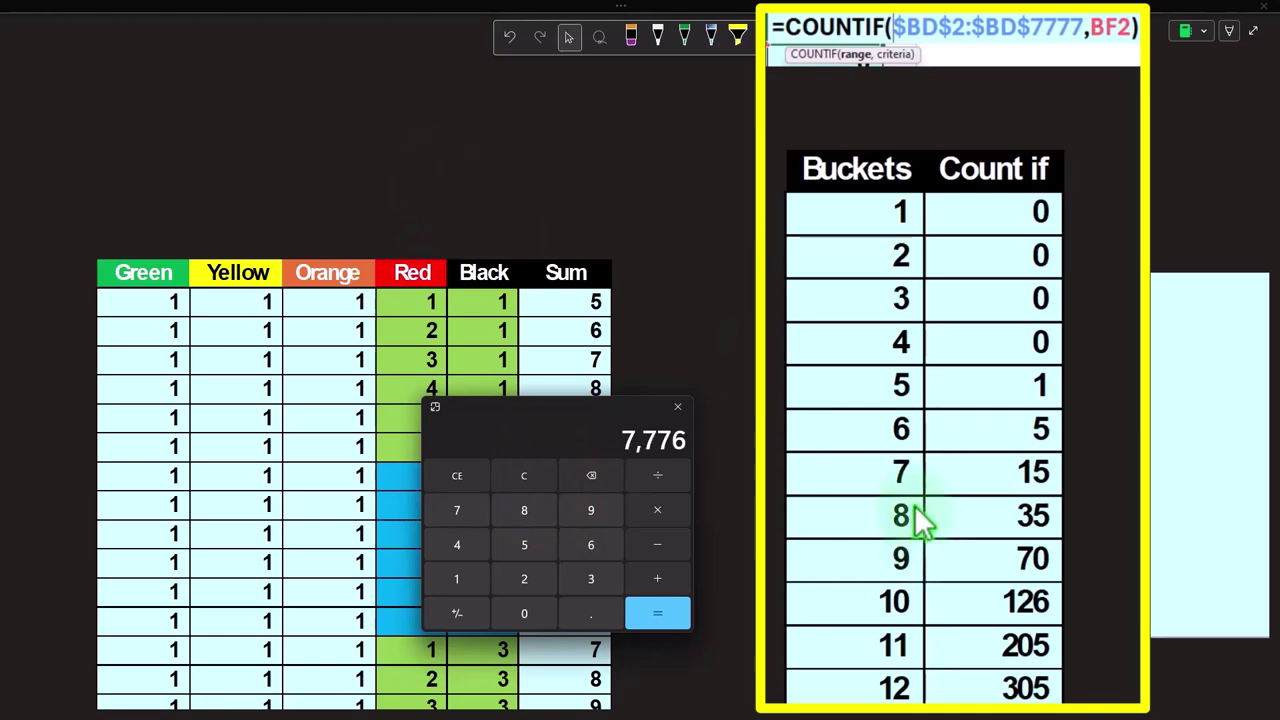
{"action": "scroll", "coordinate": [914, 505], "scroll_direction": "down", "scroll_amount": 3}
{"action": "scroll", "coordinate": [914, 505], "scroll_direction": "down", "scroll_amount": 10}
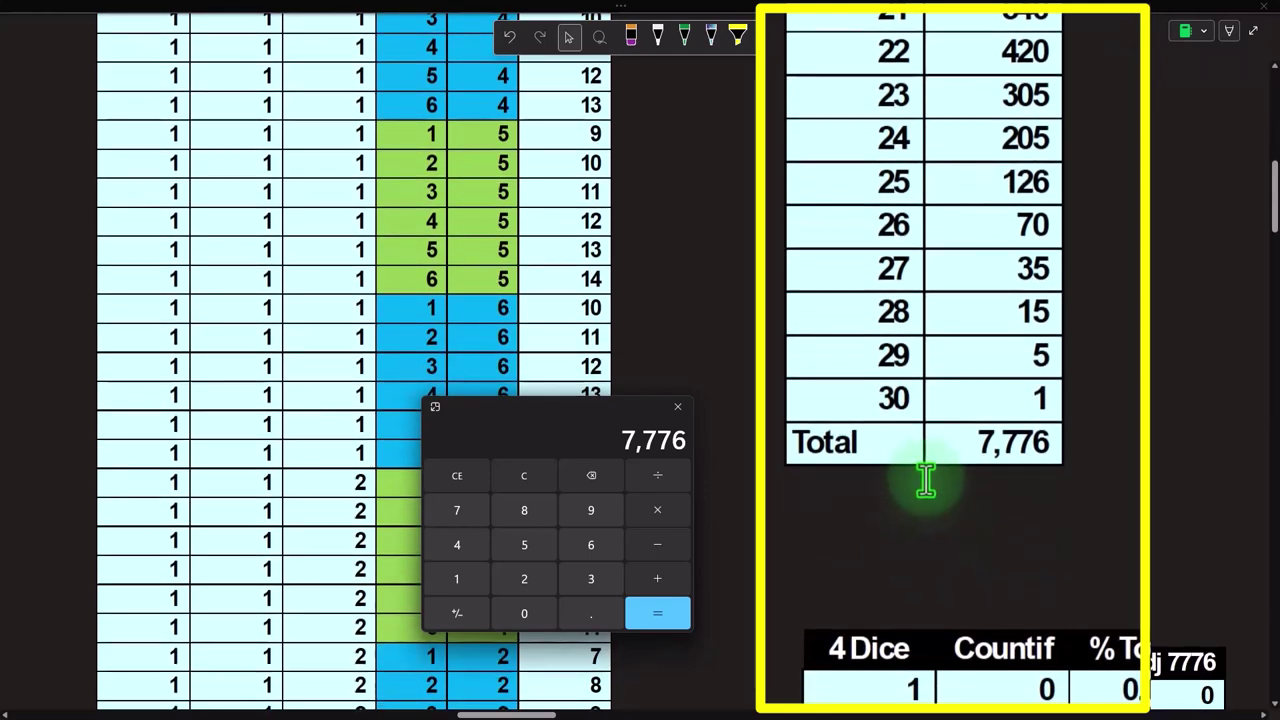
{"action": "scroll", "coordinate": [1006, 471], "scroll_direction": "up", "scroll_amount": 5}
{"action": "left_click", "coordinate": [520, 400]}
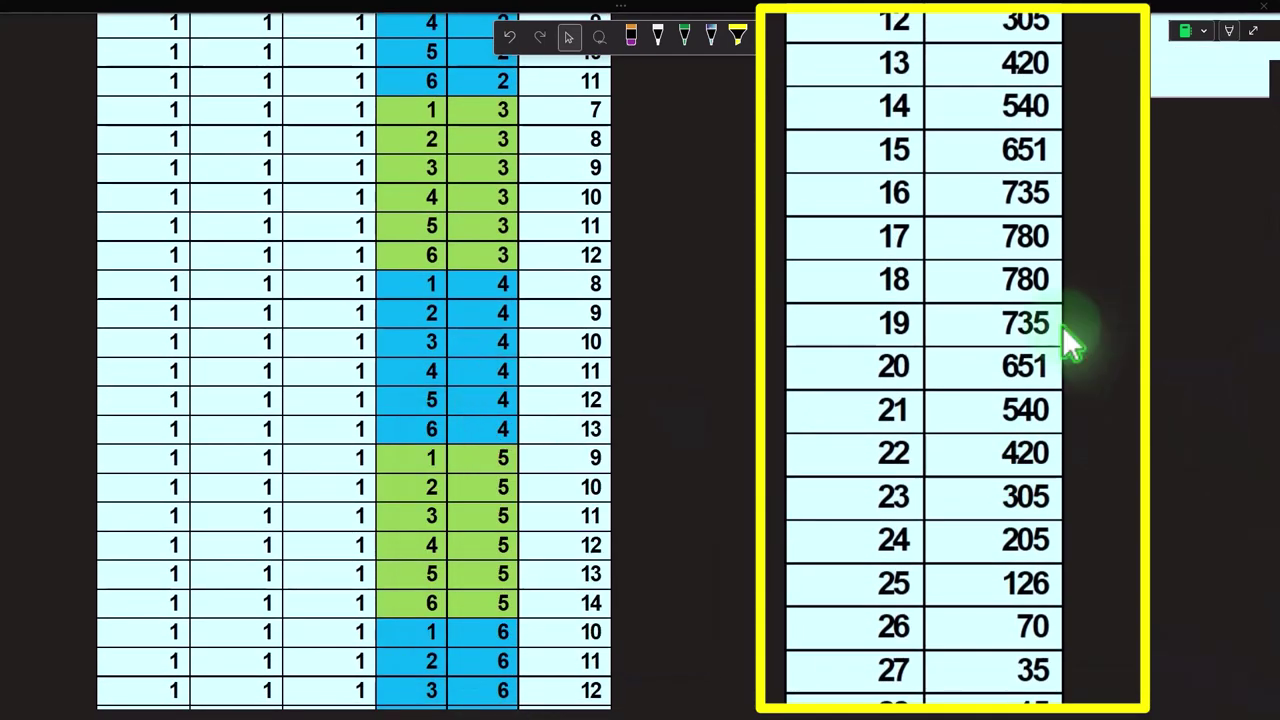
Step: Scroll to the '5 Dice' line chart comparing 1 to 5 dice
{"action": "scroll", "coordinate": [1062, 325], "scroll_direction": "up", "scroll_amount": 6}
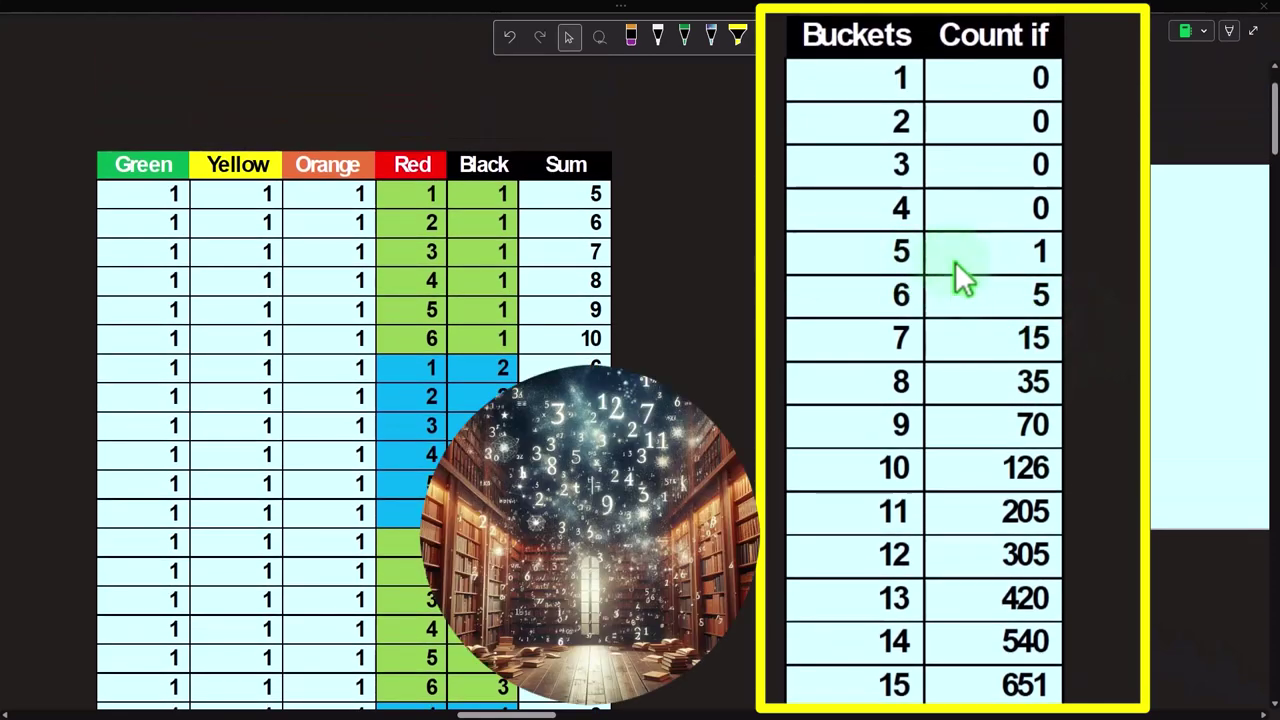
{"action": "scroll", "coordinate": [958, 262], "scroll_direction": "down", "scroll_amount": 5}
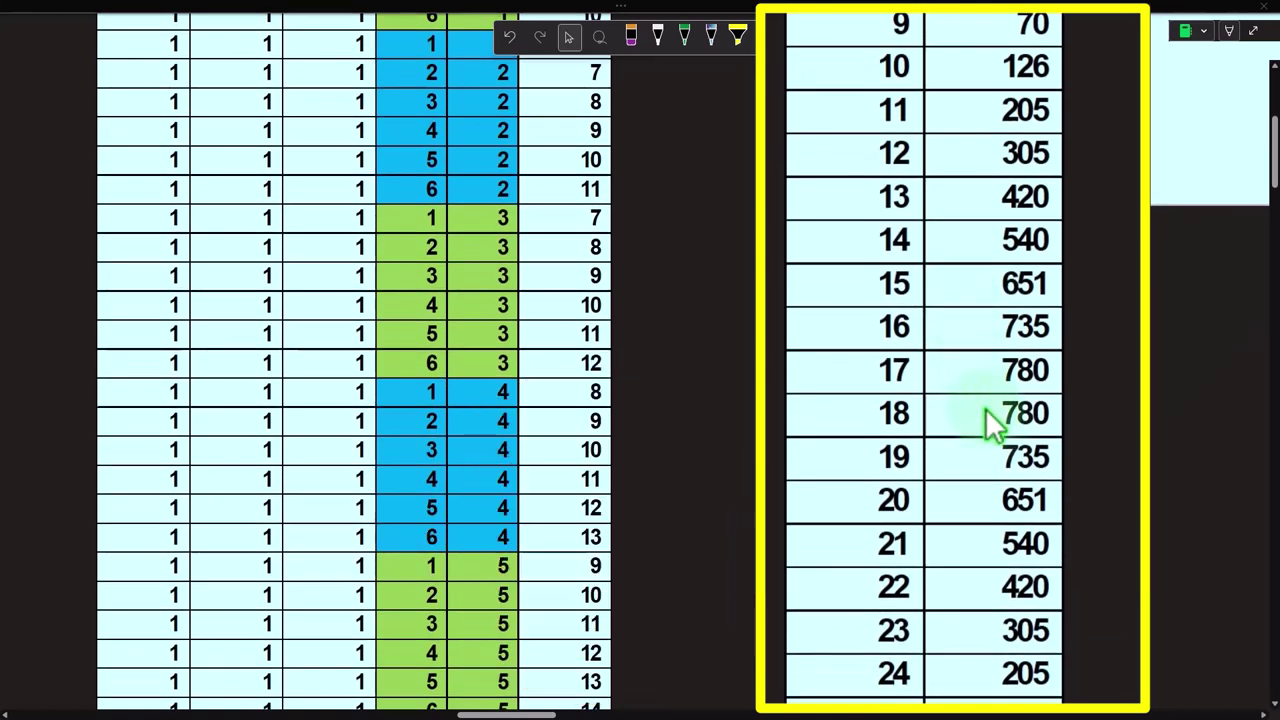
{"action": "left_click_drag", "start_coordinate": [410, 652], "coordinate": [589, 400]}
{"action": "scroll", "coordinate": [589, 400], "scroll_direction": "up", "scroll_amount": 5}
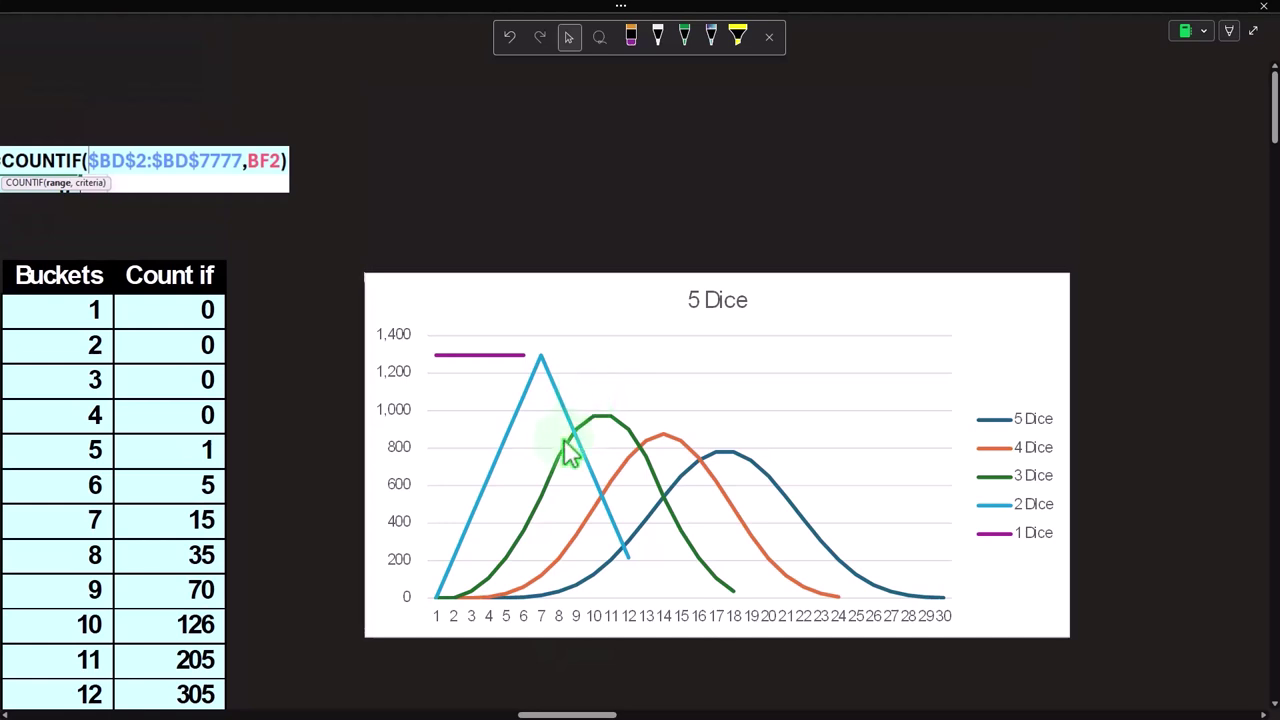
{"action": "left_click_drag", "start_coordinate": [576, 690], "coordinate": [614, 711]}
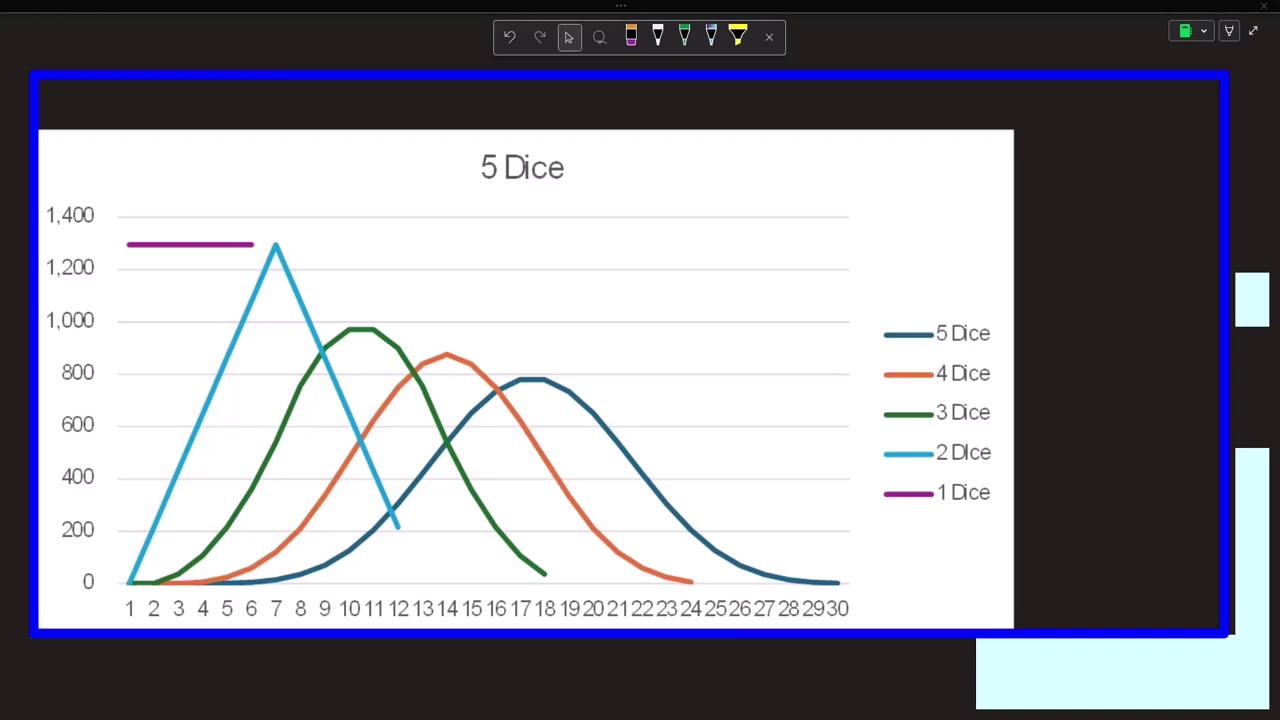
{"action": "left_click", "coordinate": [700, 162]}
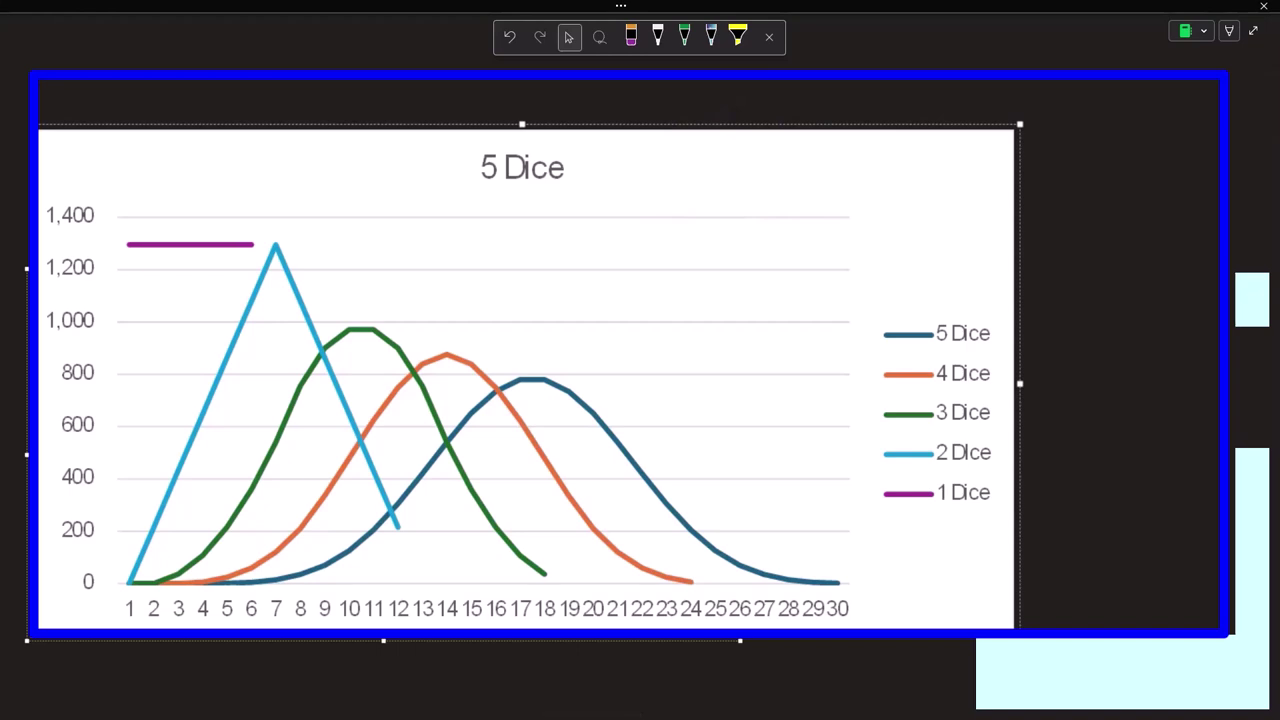
{"action": "left_click", "coordinate": [1000, 177]}
{"action": "left_click", "coordinate": [994, 182]}
{"action": "key", "text": "6"}
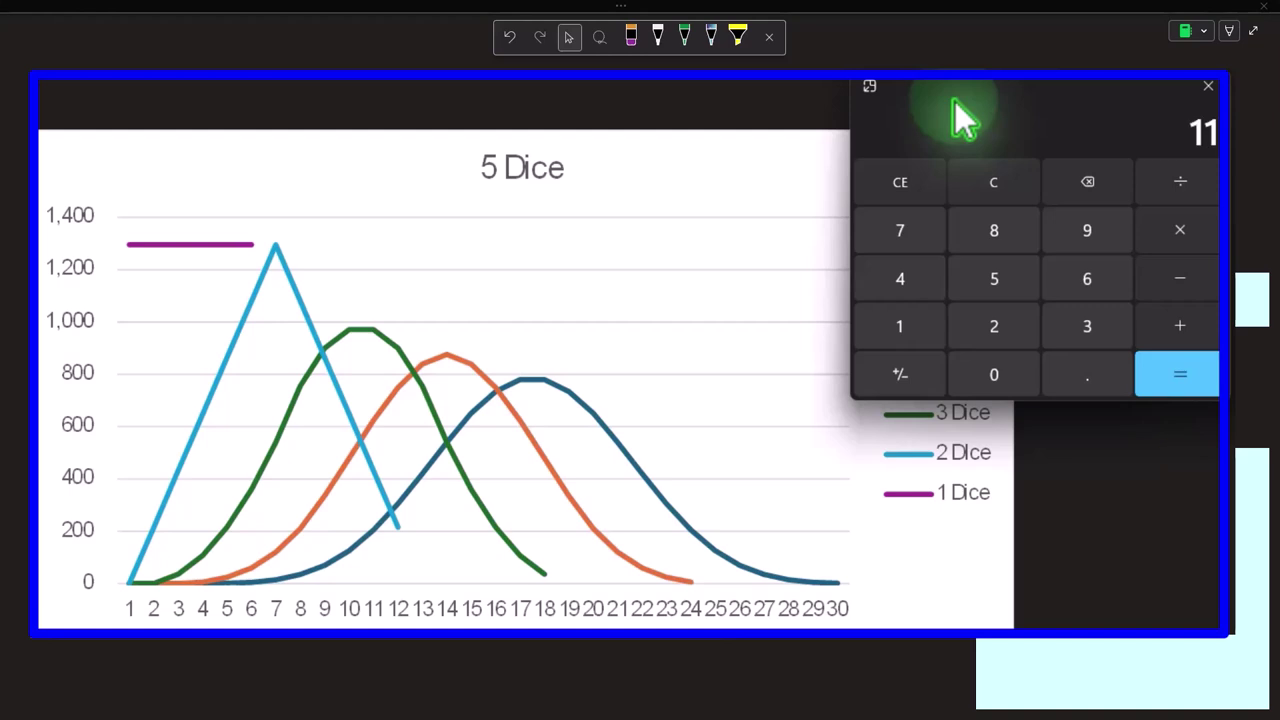
{"action": "left_click_drag", "start_coordinate": [955, 101], "coordinate": [1279, 102]}
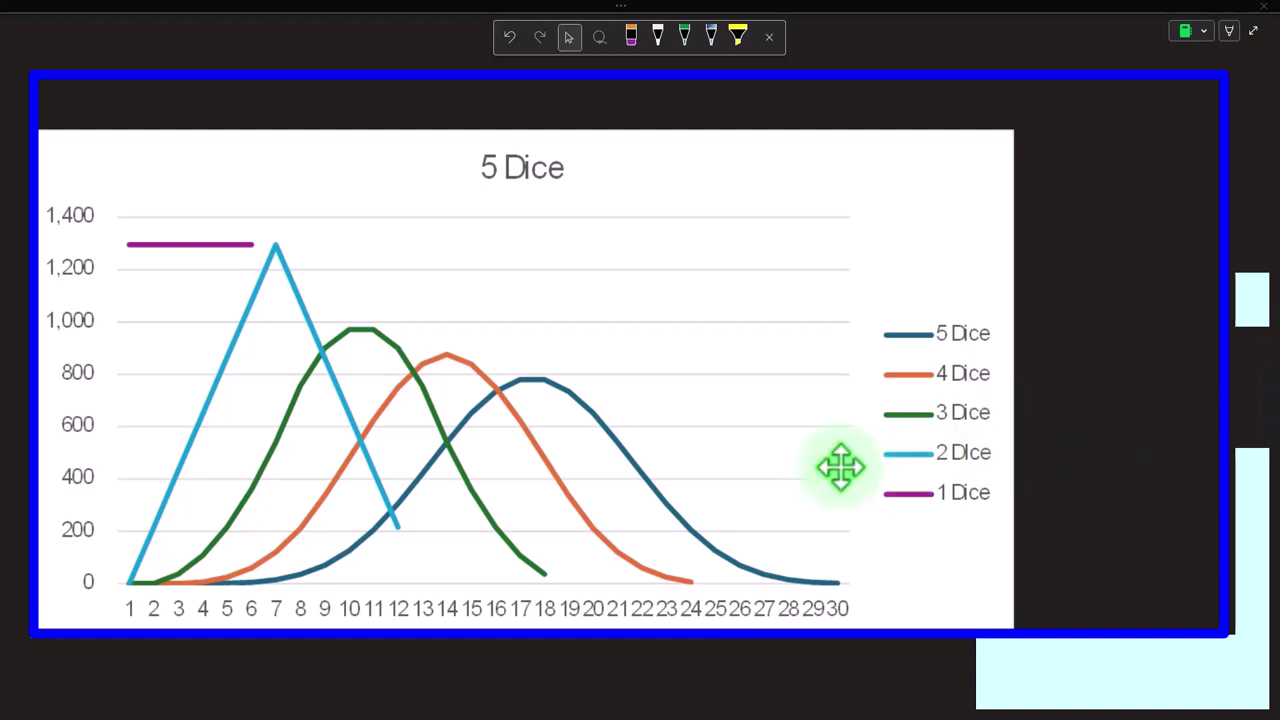
{"action": "left_click", "coordinate": [1200, 155]}
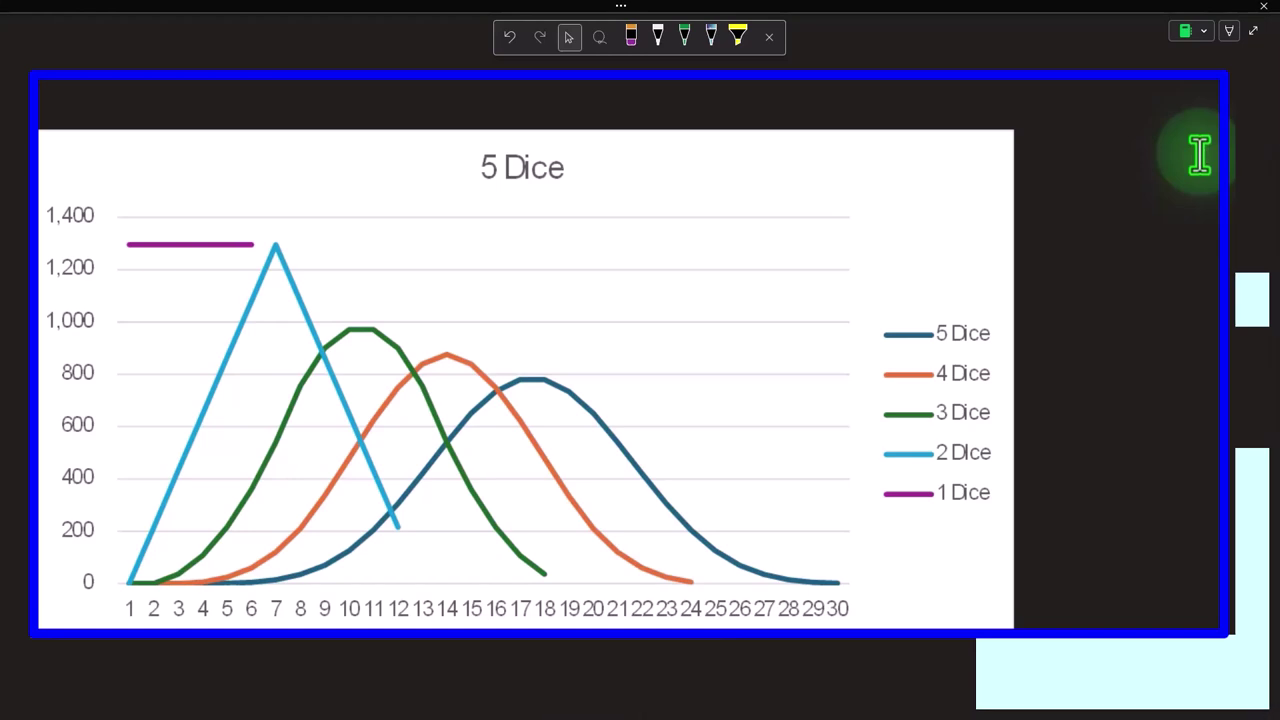
{"action": "left_click", "coordinate": [1196, 151]}
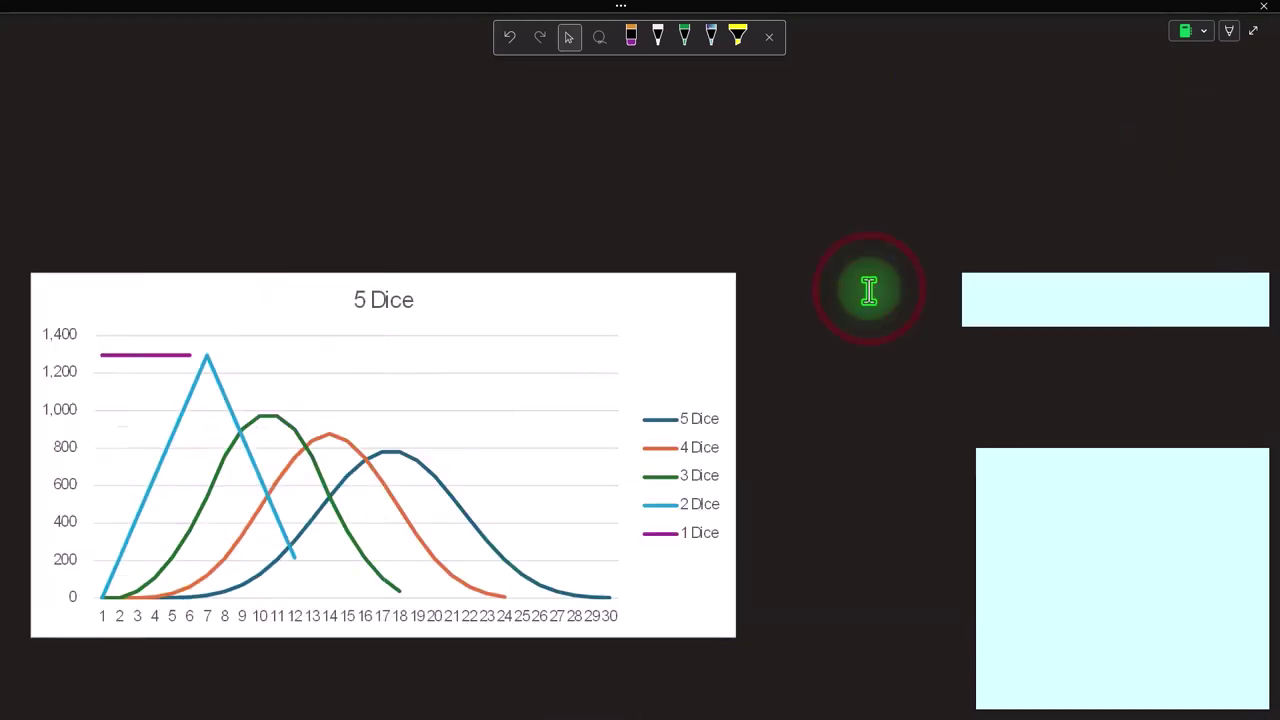
Step: Remove the covers to reveal the 2 Dice Average heading and table
{"action": "left_click", "coordinate": [578, 685]}
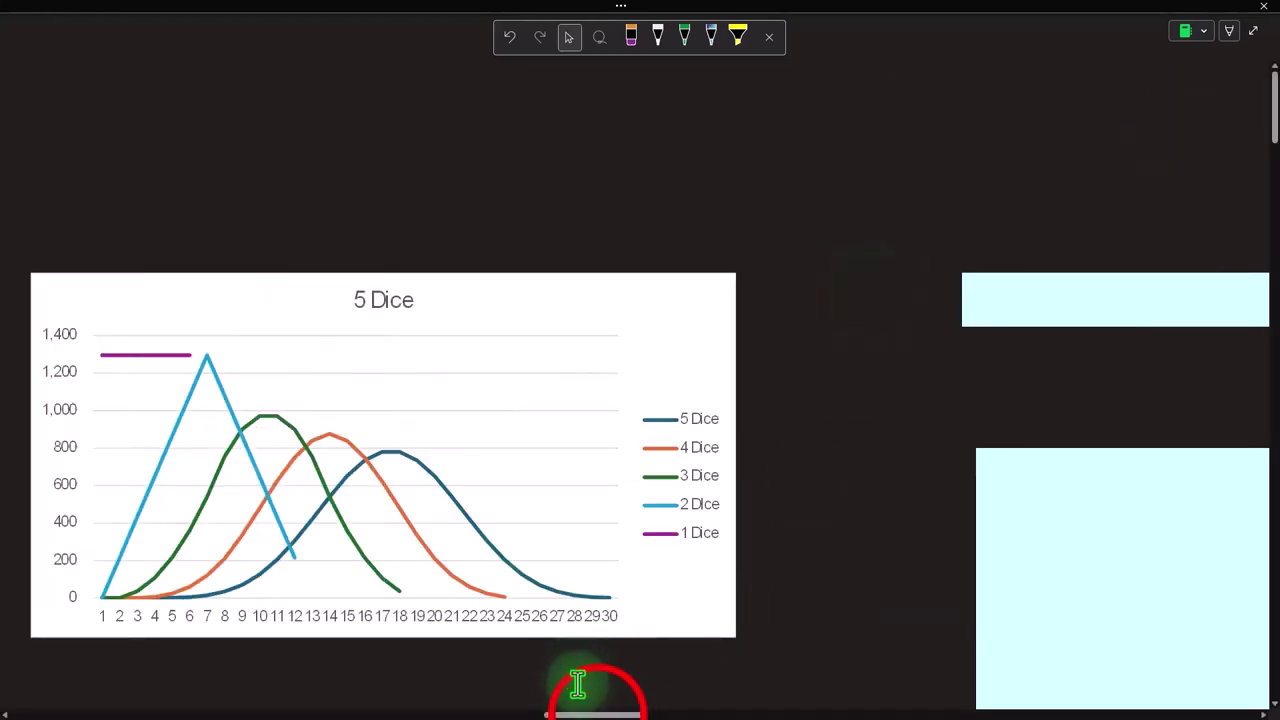
{"action": "left_click_drag", "start_coordinate": [578, 685], "coordinate": [652, 713]}
{"action": "left_click", "coordinate": [443, 297]}
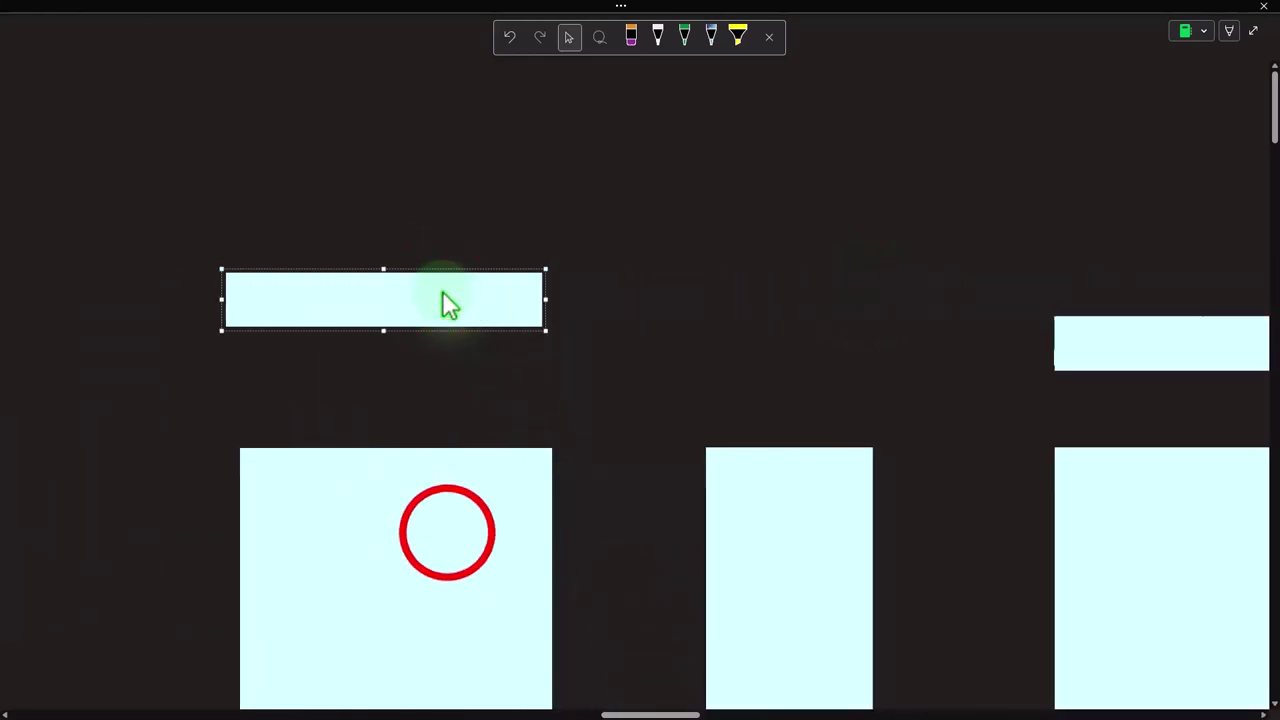
{"action": "left_click", "coordinate": [447, 531]}
{"action": "scroll", "coordinate": [440, 535], "scroll_direction": "down", "scroll_amount": 3}
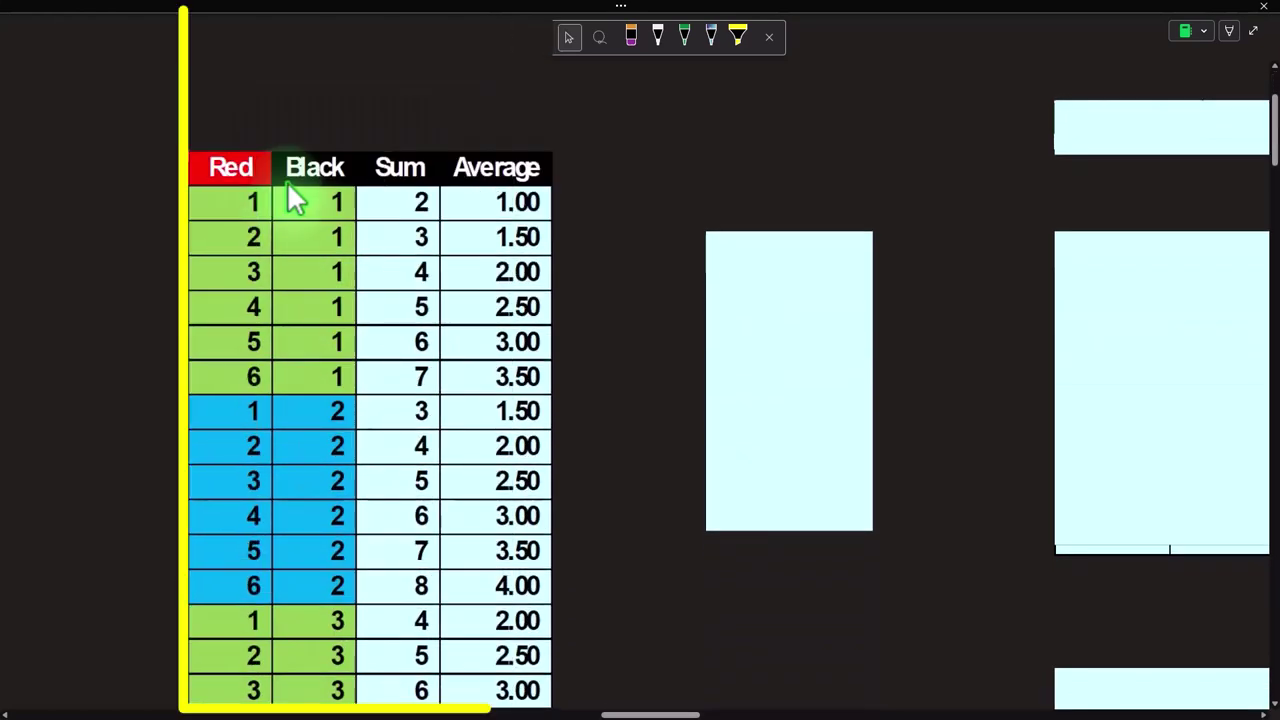
{"action": "scroll", "coordinate": [338, 145], "scroll_direction": "down", "scroll_amount": 2}
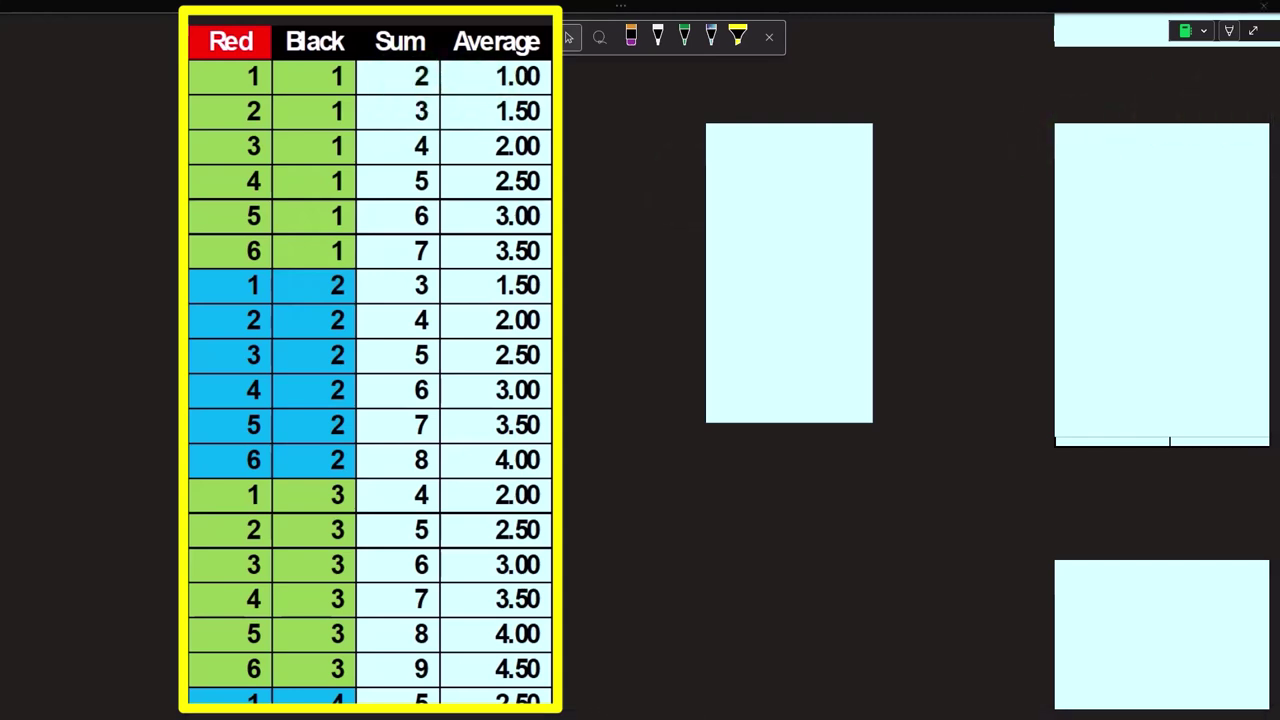
Step: In Calculator, confirm that 4 + 2 divided by 2 averages 3, then close it
{"action": "left_click_drag", "start_coordinate": [820, 523], "coordinate": [749, 443]}
{"action": "left_click", "coordinate": [710, 497]}
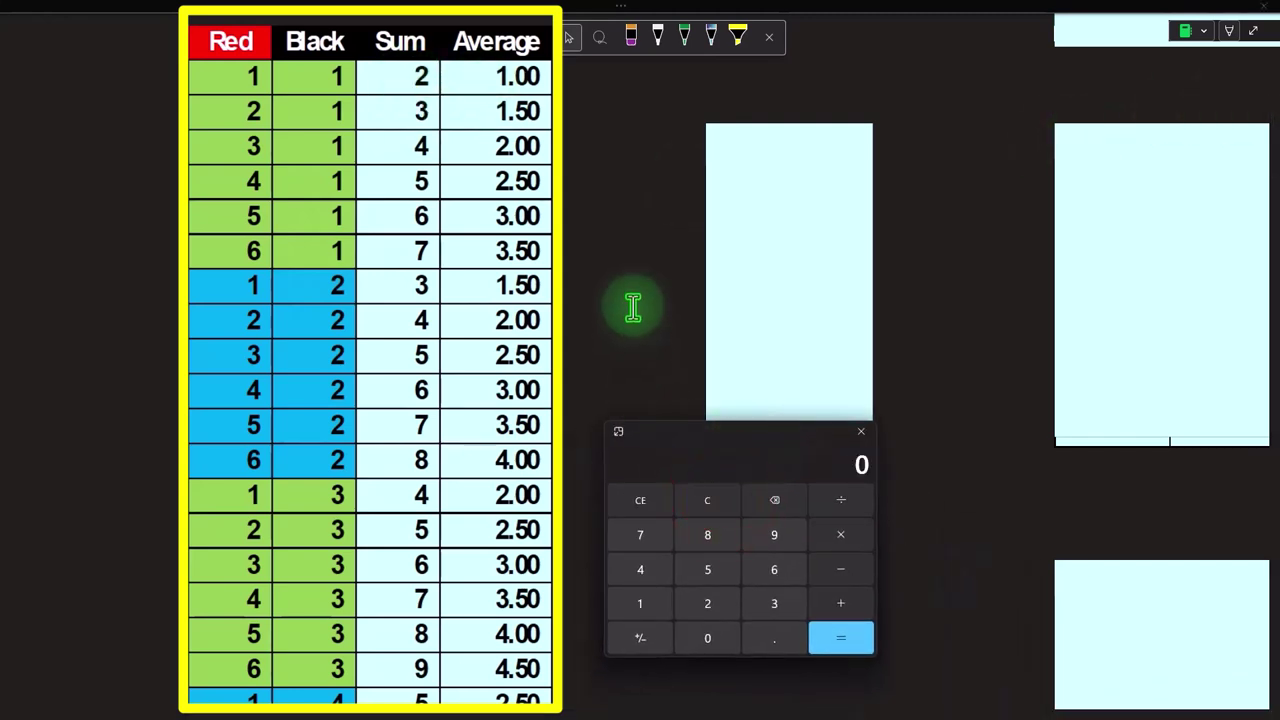
{"action": "type", "text": "1"}
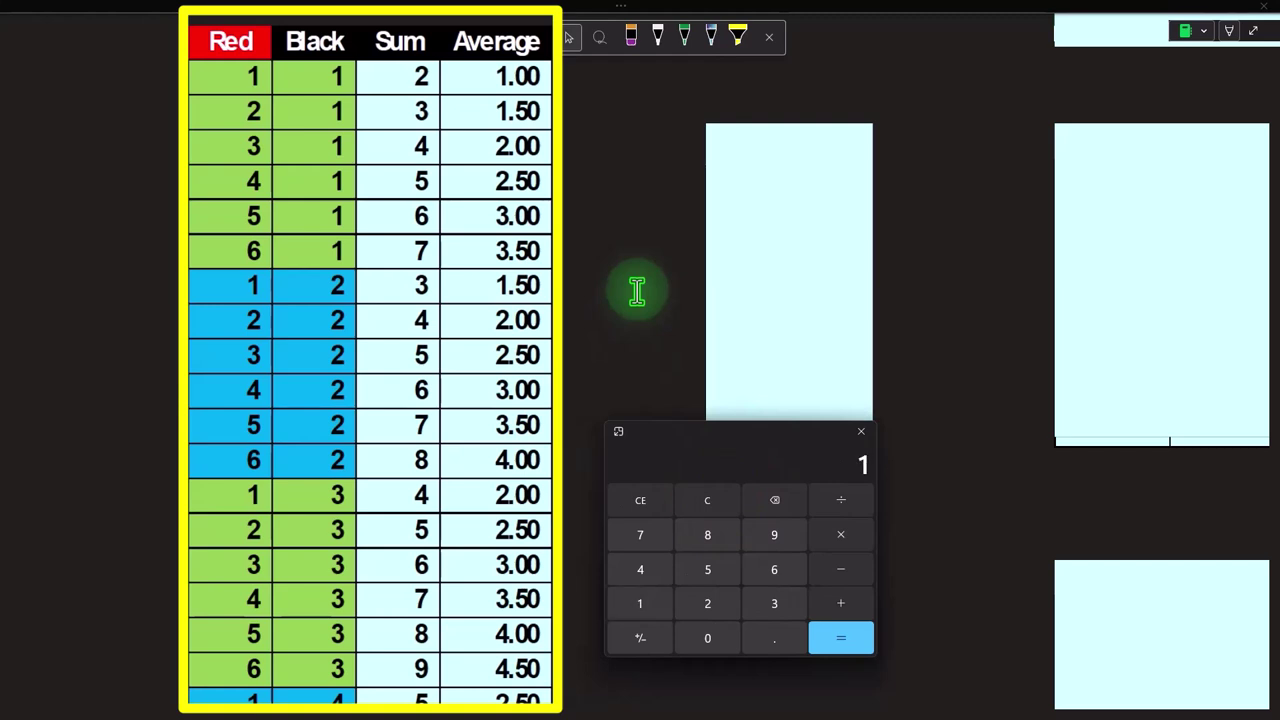
{"action": "key", "text": "Return"}
{"action": "type", "text": "1"}
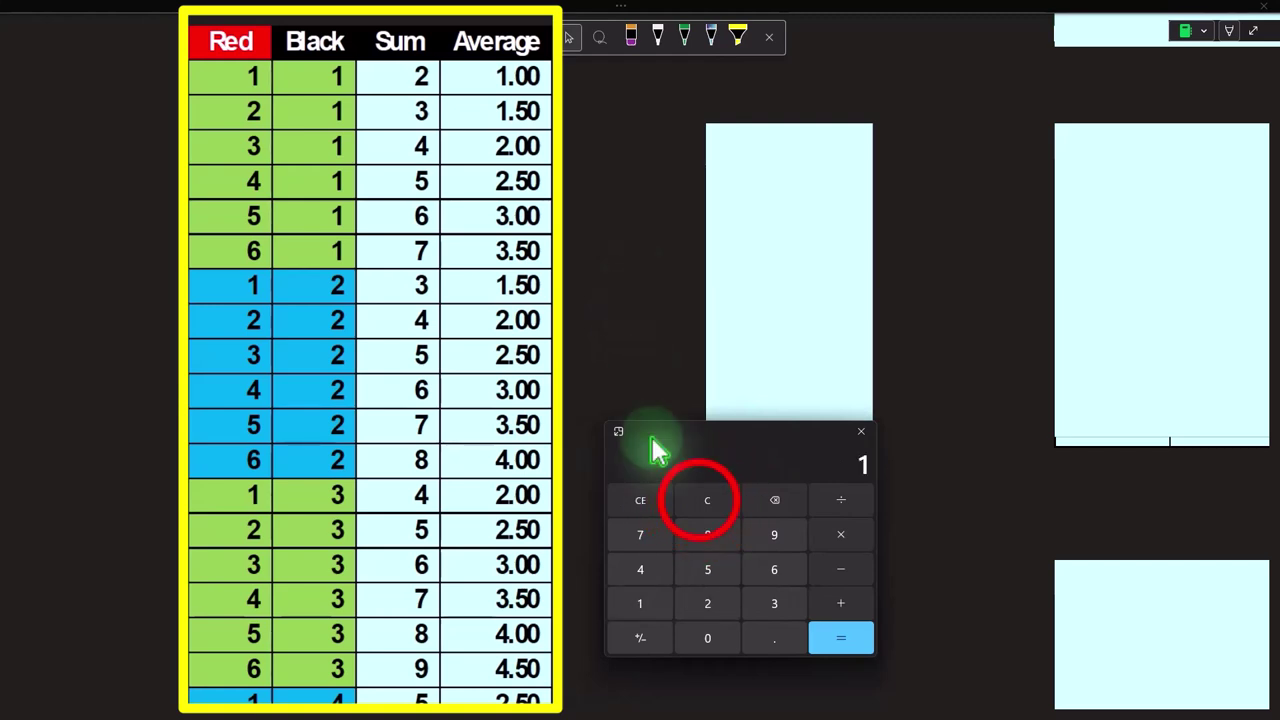
{"action": "left_click", "coordinate": [705, 502]}
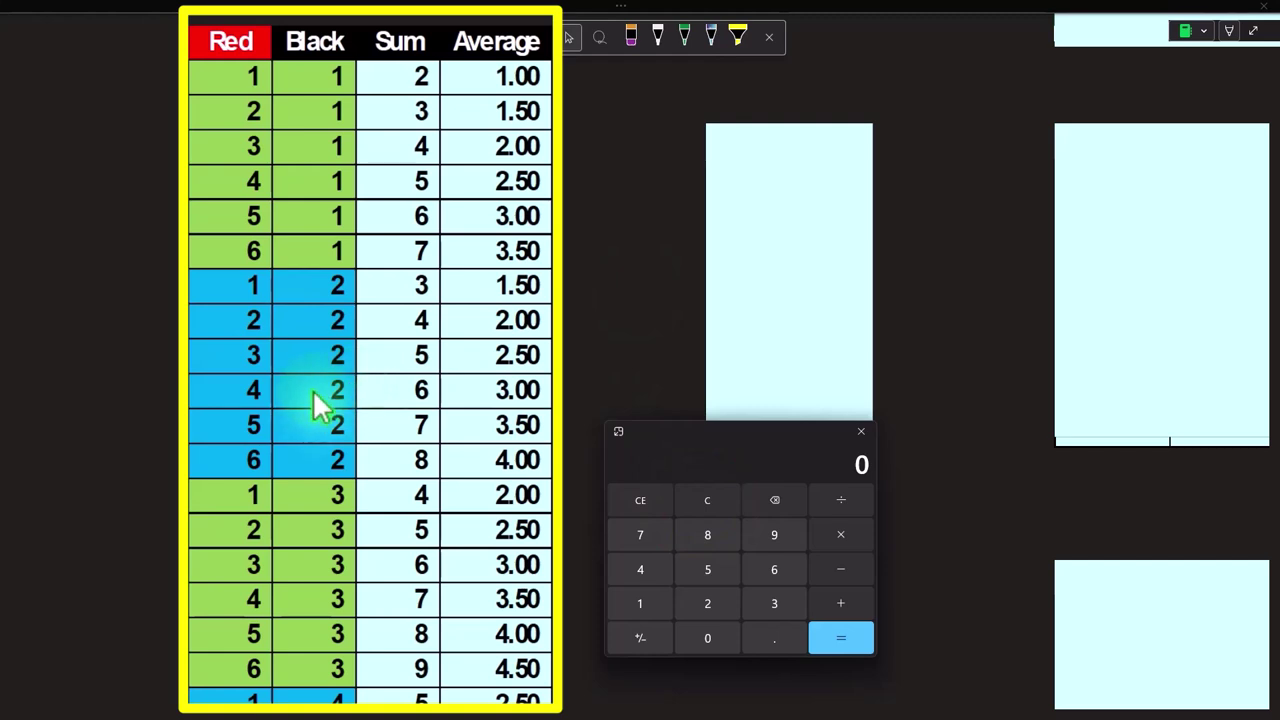
{"action": "type", "text": "4"}
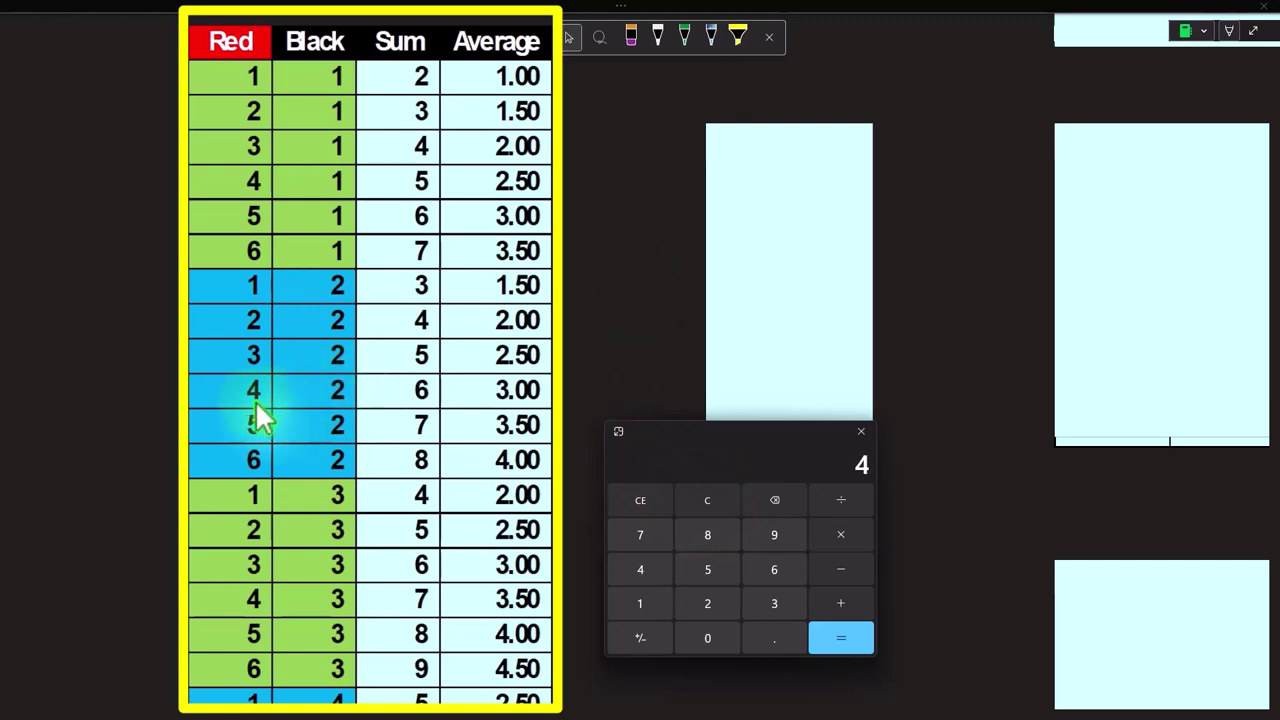
{"action": "type", "text": "2"}
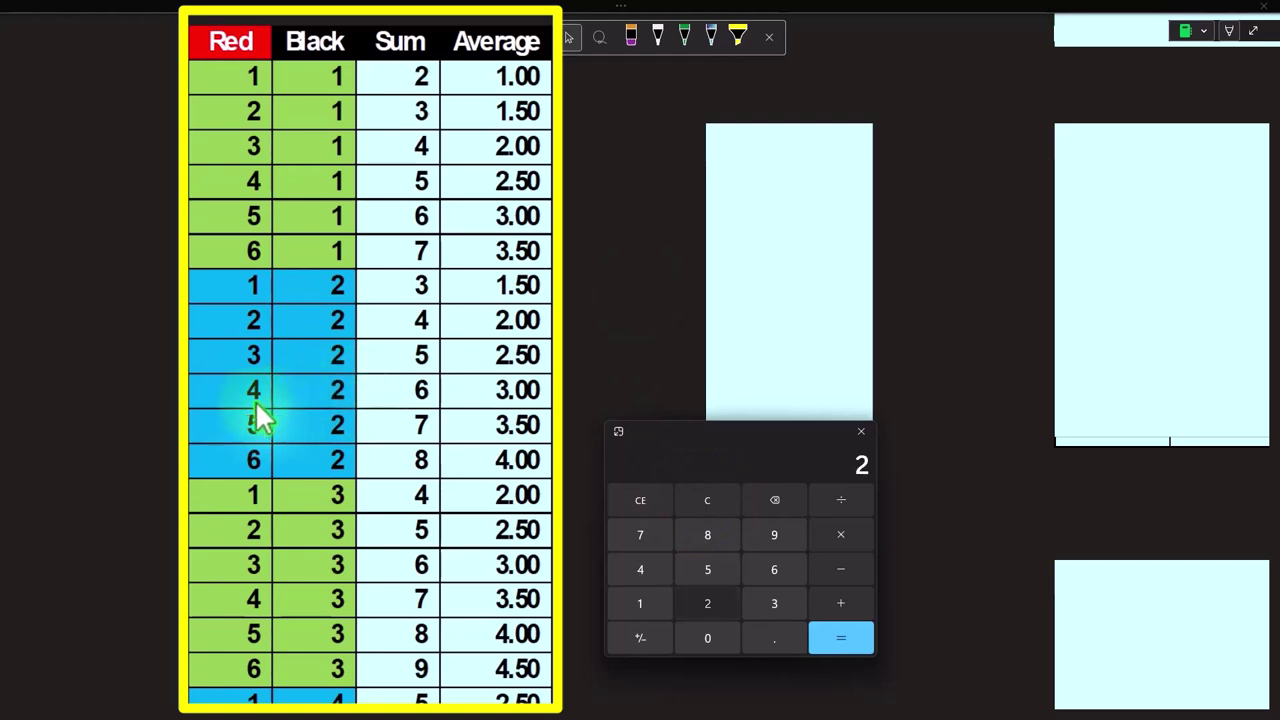
{"action": "type", "text": "6"}
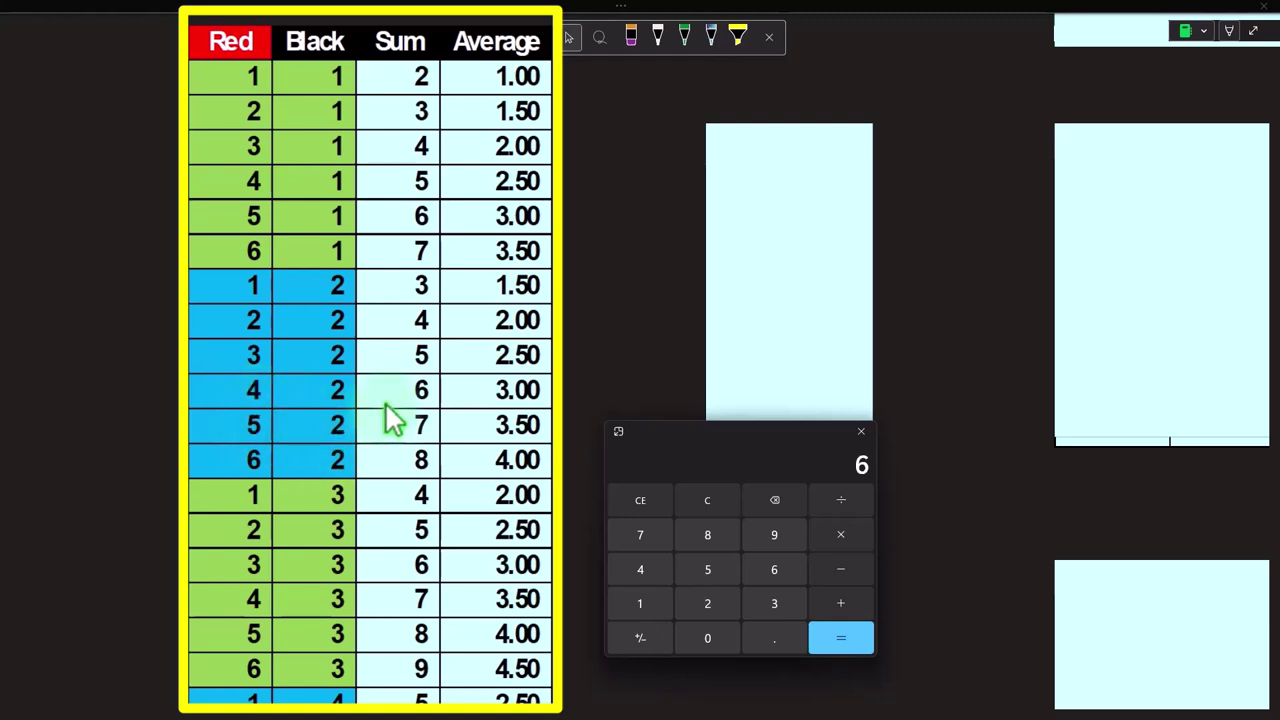
{"action": "type", "text": "23"}
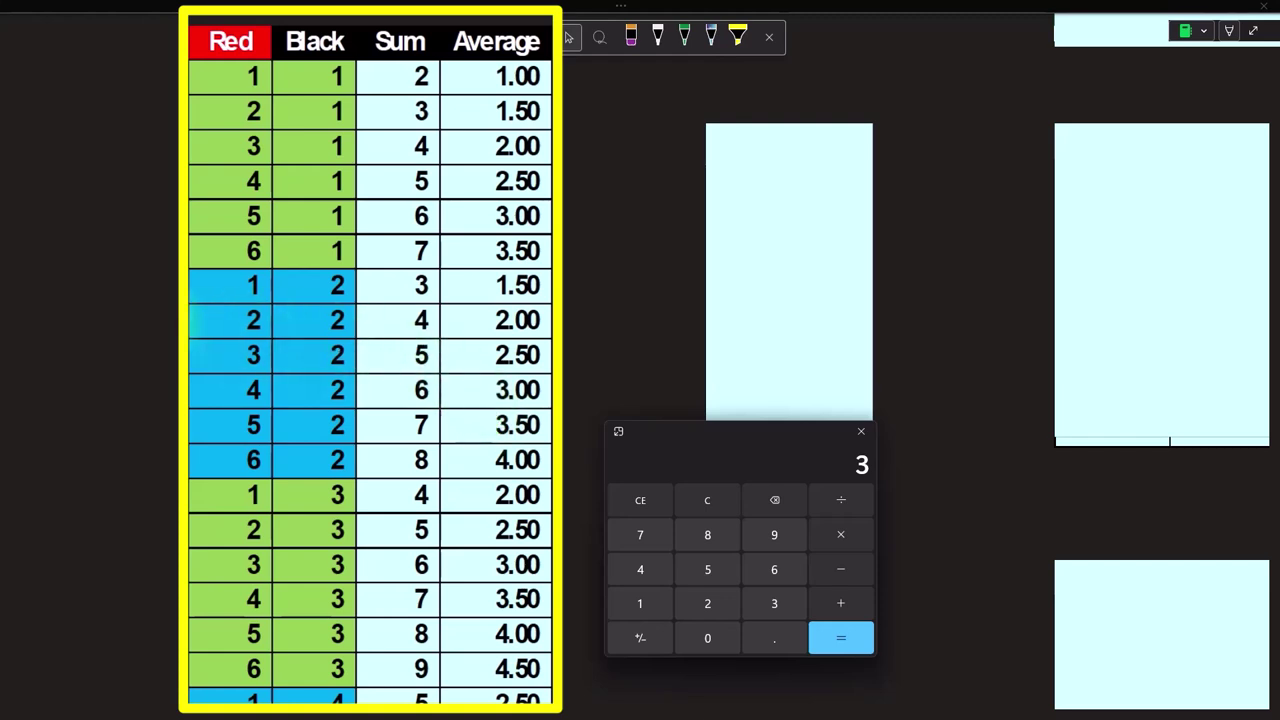
{"action": "scroll", "coordinate": [166, 390], "scroll_direction": "down", "scroll_amount": 3}
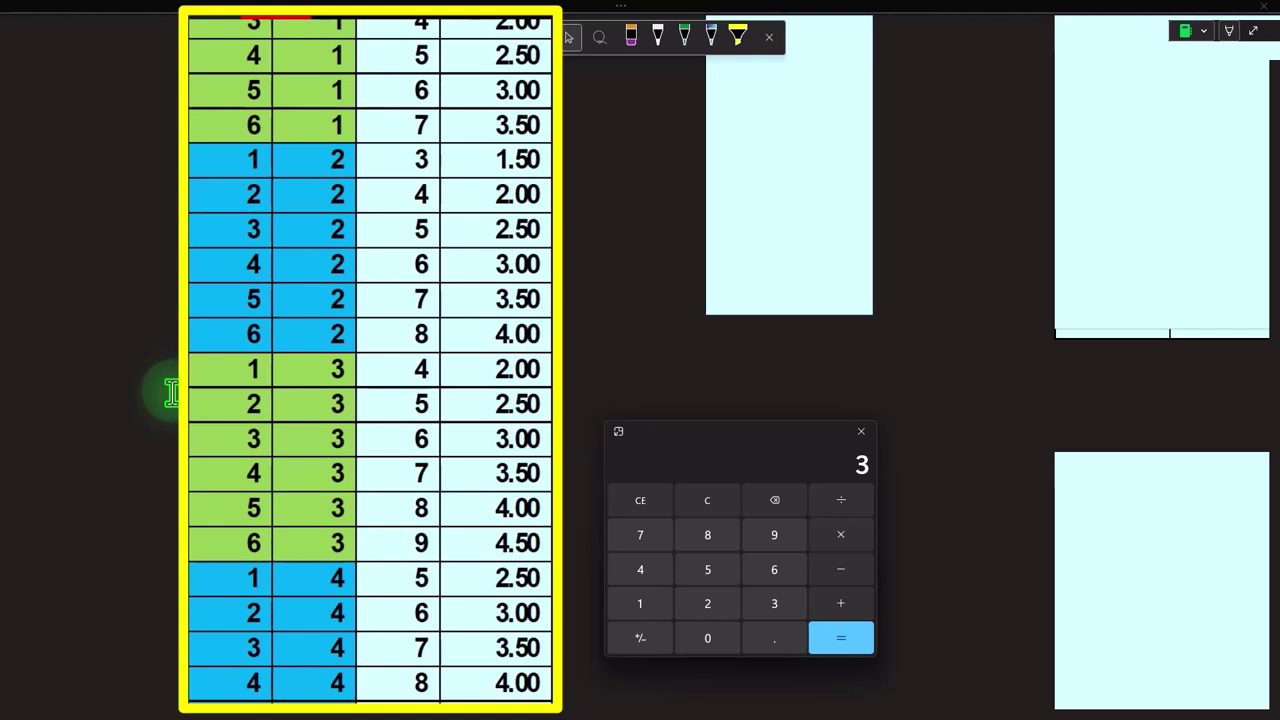
{"action": "left_click", "coordinate": [694, 431]}
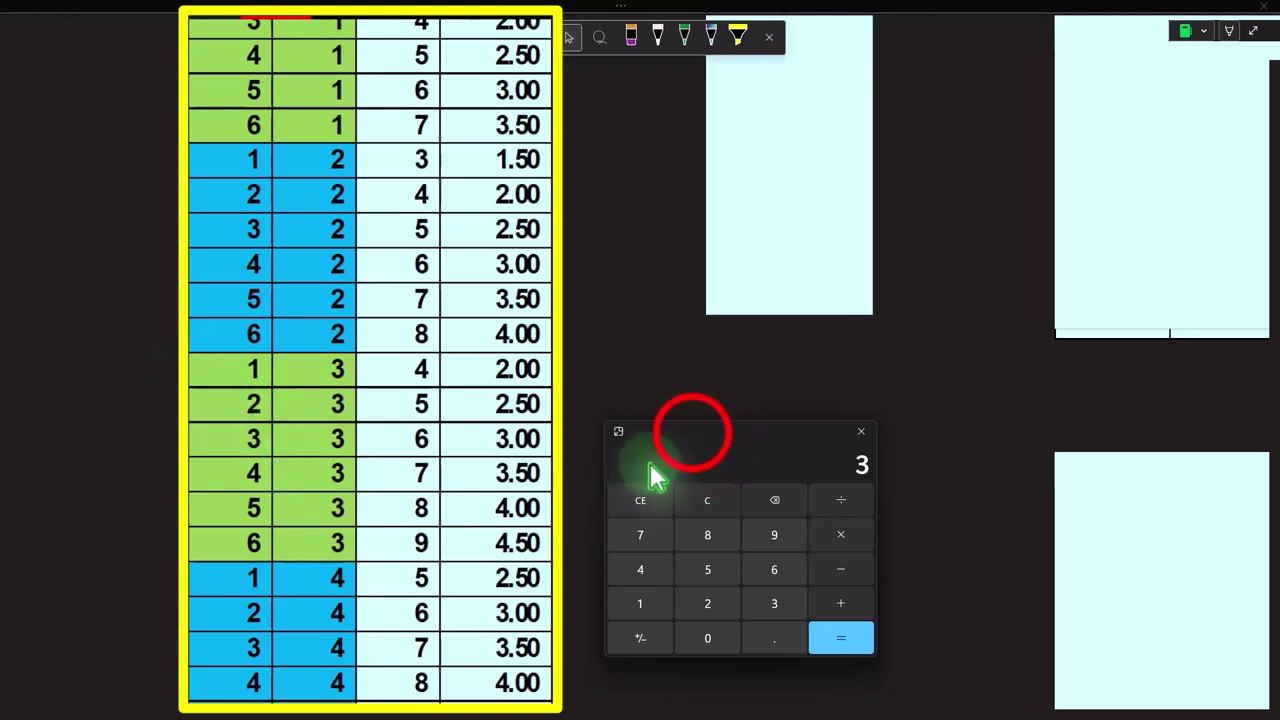
{"action": "key", "text": "alt+F4"}
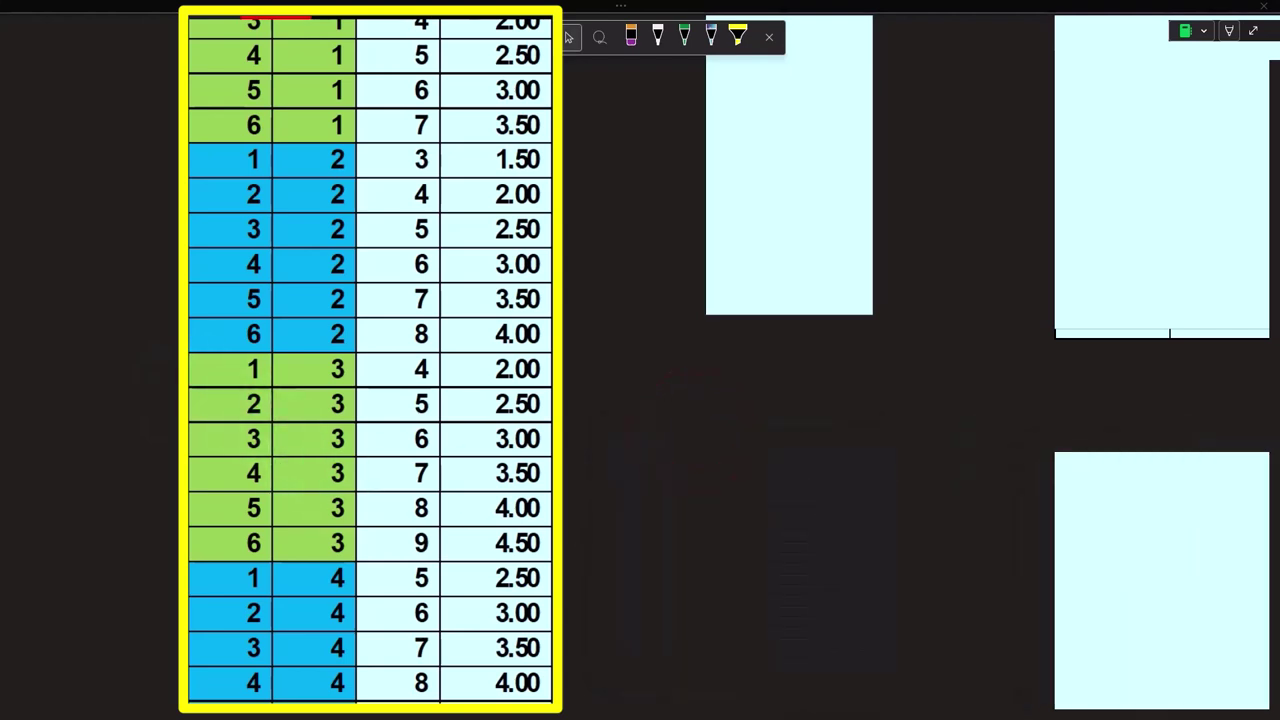
Step: Reveal the Bens table mapping bins 0–5 to 1–6 beside the 2-dice averages table
{"action": "left_click", "coordinate": [754, 543]}
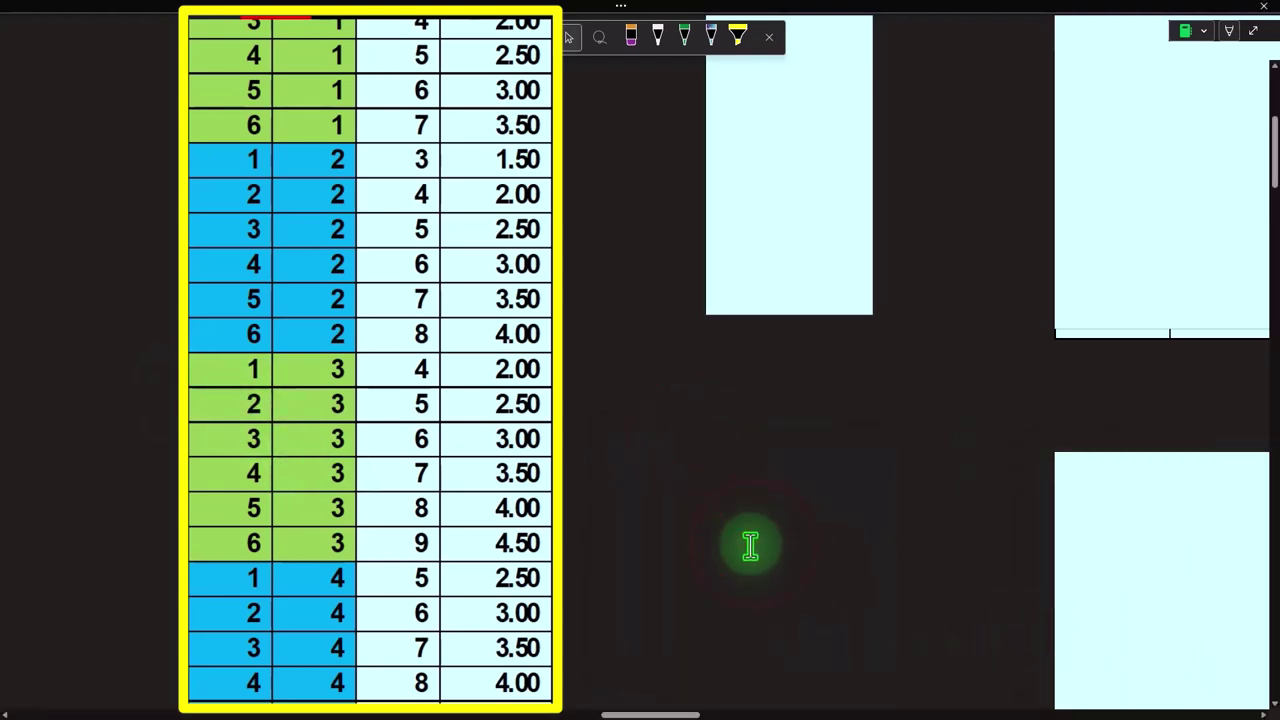
{"action": "scroll", "coordinate": [750, 545], "scroll_direction": "up", "scroll_amount": 2}
{"action": "left_click", "coordinate": [766, 268]}
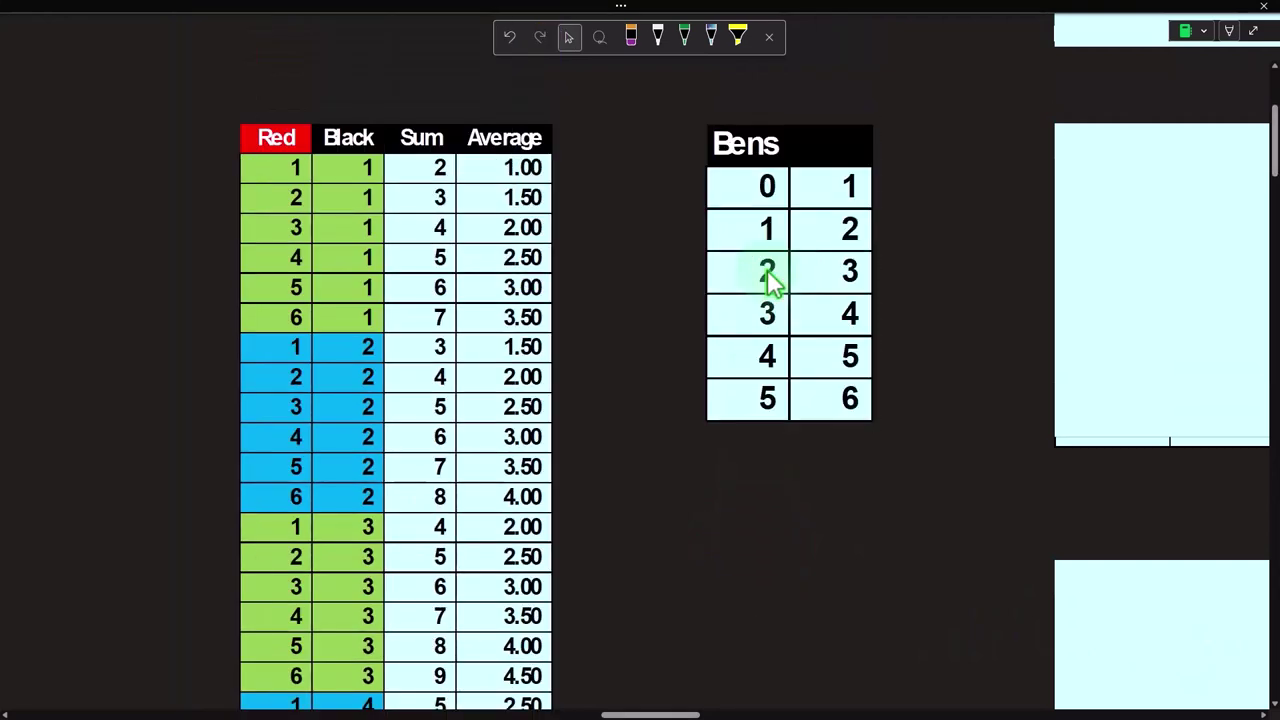
{"action": "left_click", "coordinate": [766, 268]}
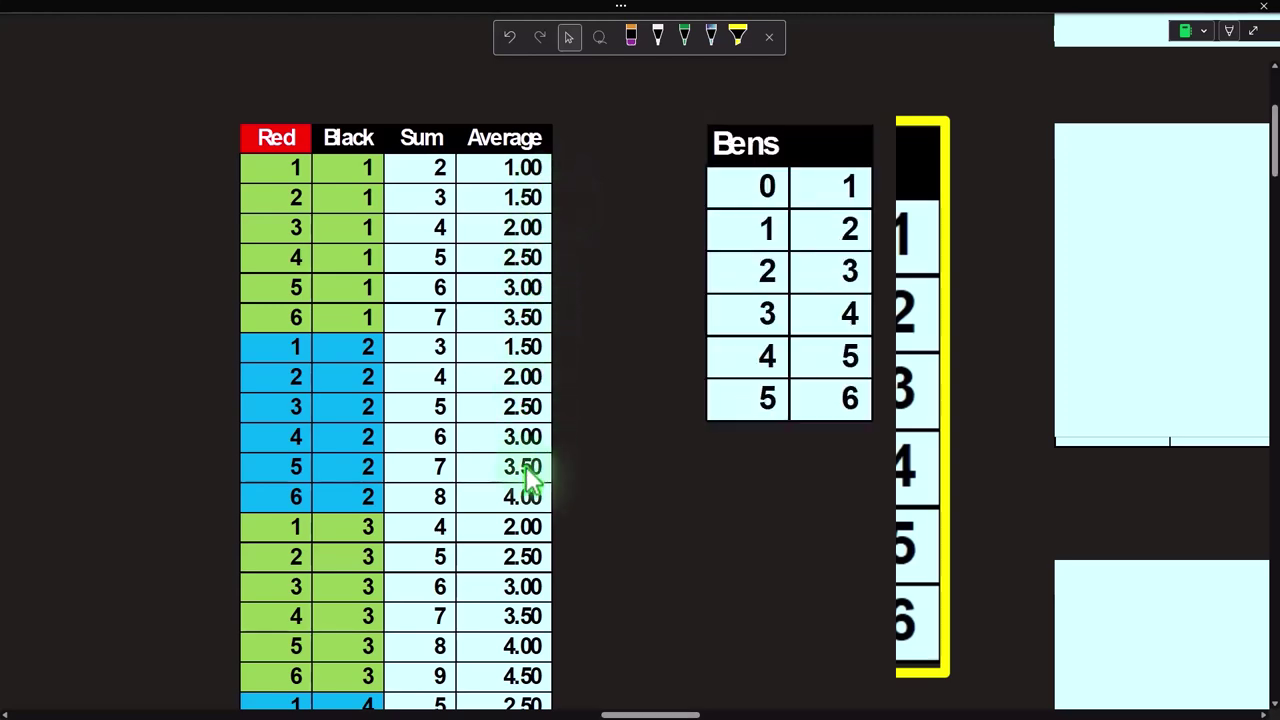
{"action": "left_click", "coordinate": [620, 702]}
{"action": "left_click_drag", "start_coordinate": [620, 702], "coordinate": [657, 704]}
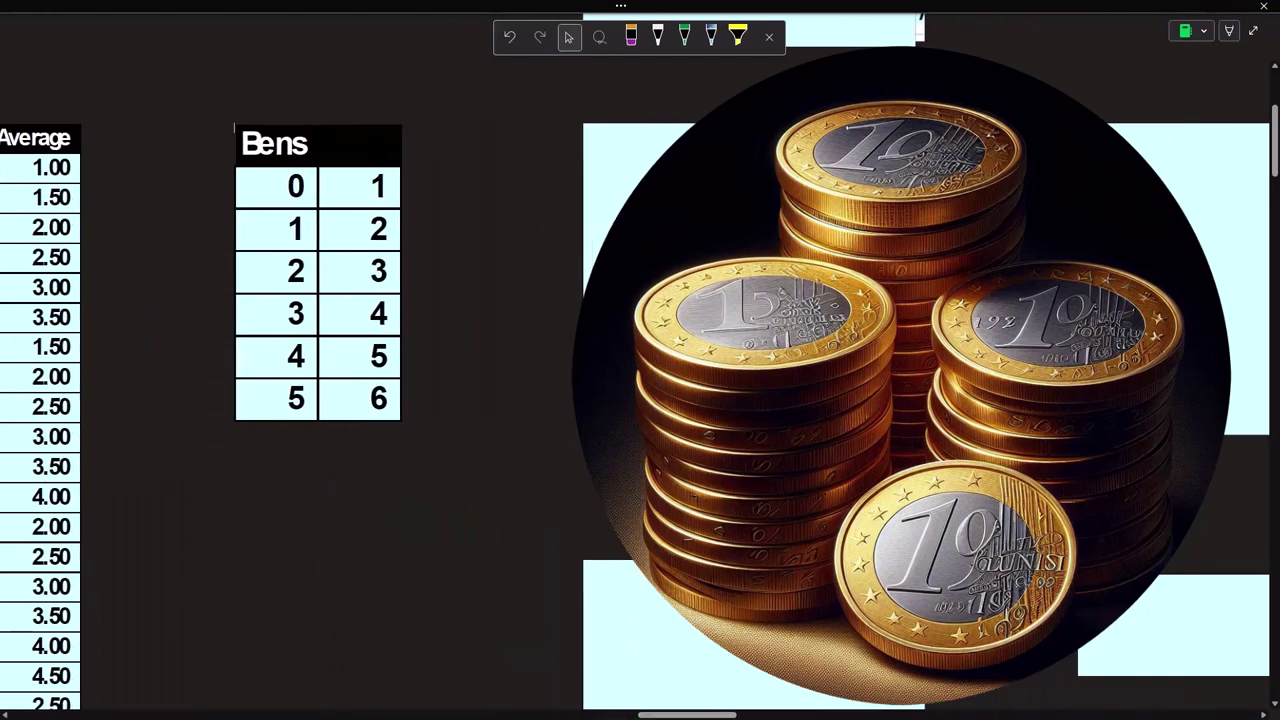
{"action": "scroll", "coordinate": [657, 704], "scroll_direction": "up", "scroll_amount": 2}
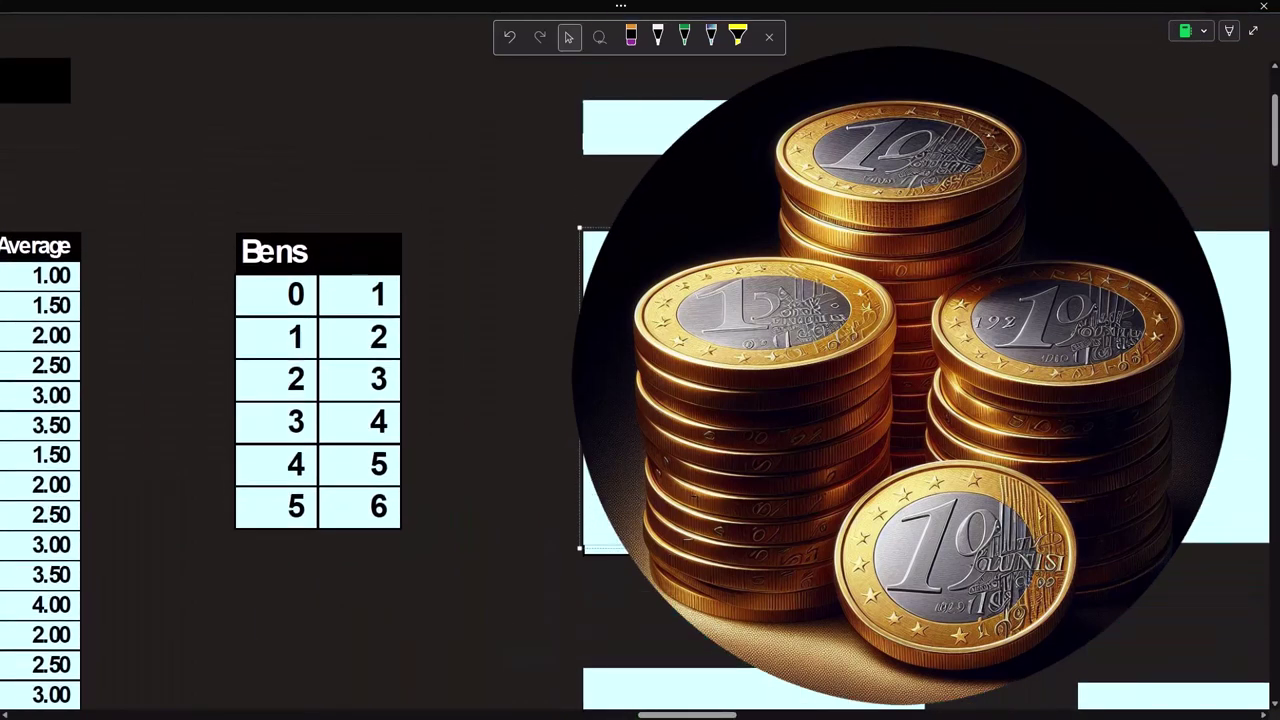
Step: Delete the covers over frequency rows 1, 5, 9, 11, 7, 3 and the =FREQUENCY(BU4:BU39,BZ4:BZ9) strip
{"action": "left_click_drag", "start_coordinate": [760, 486], "coordinate": [760, 409]}
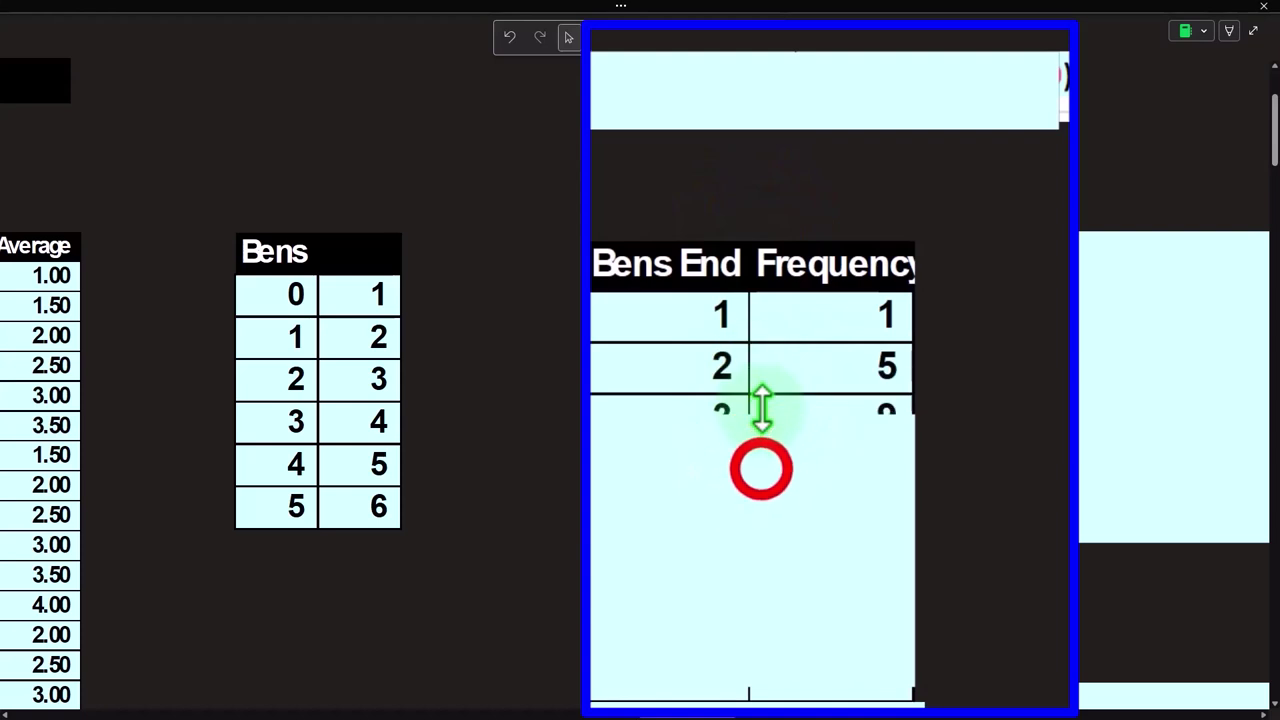
{"action": "key", "text": "Delete"}
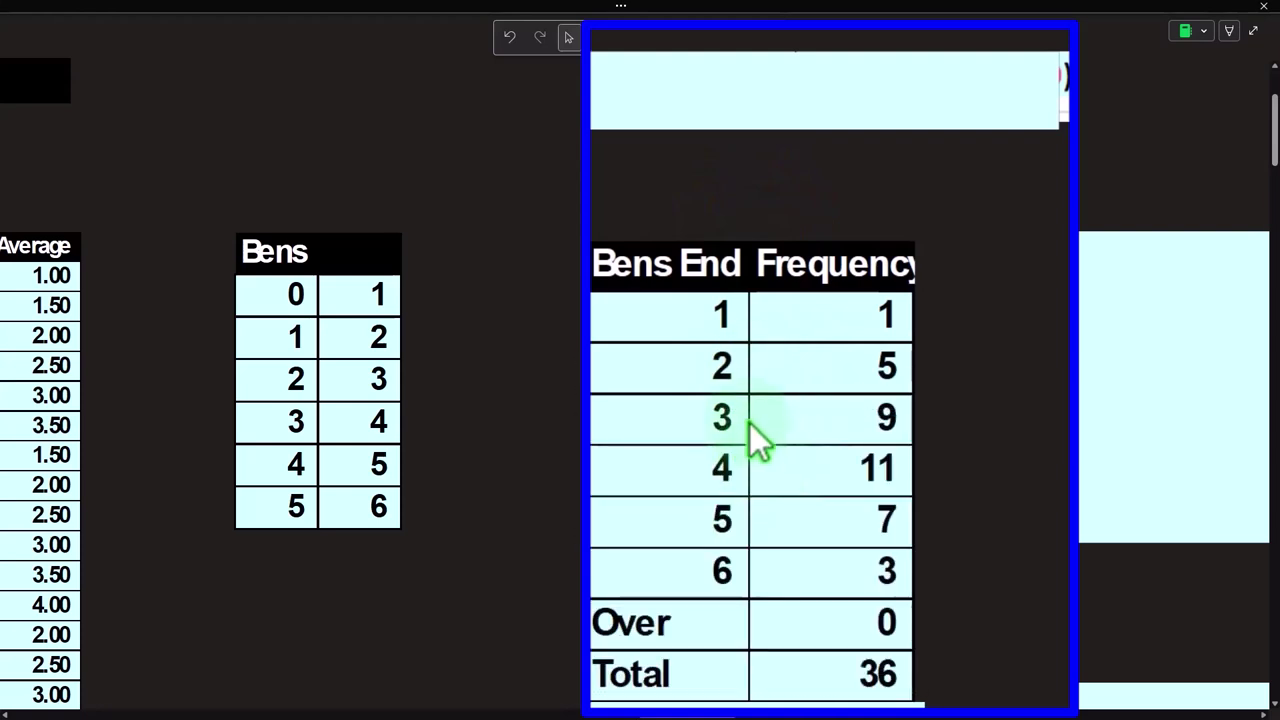
{"action": "left_click", "coordinate": [830, 100]}
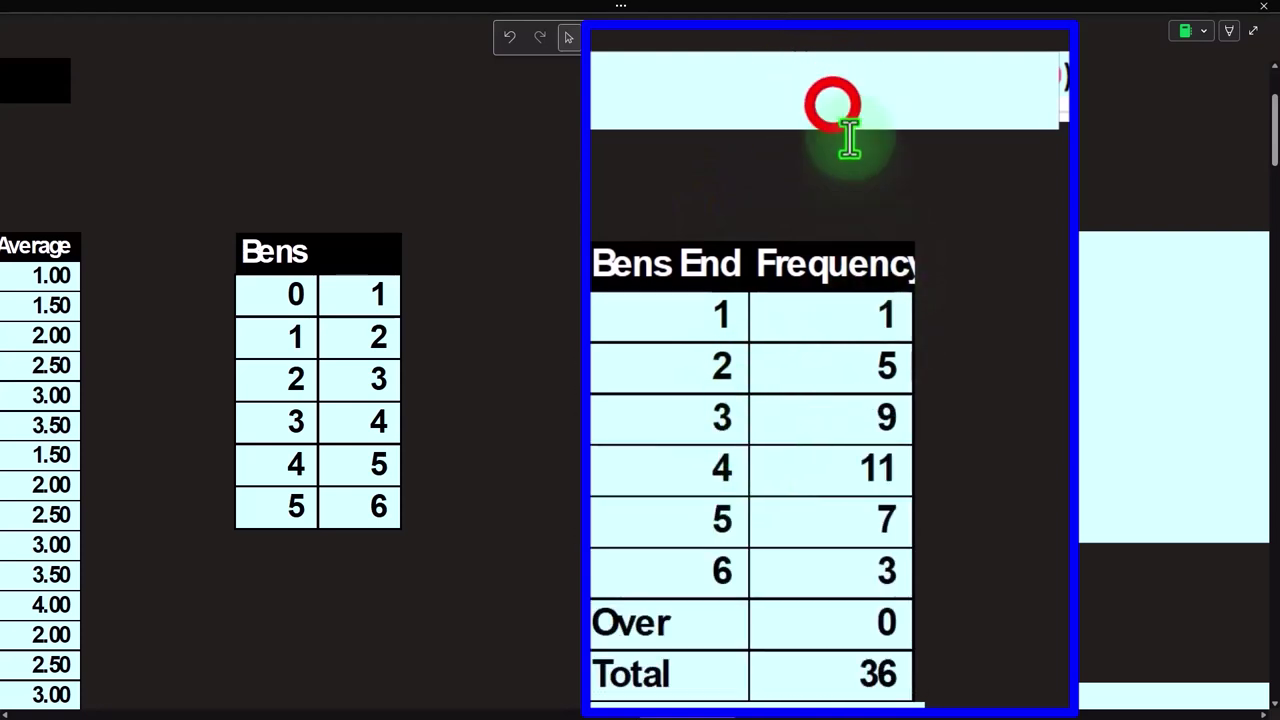
{"action": "key", "text": "Delete"}
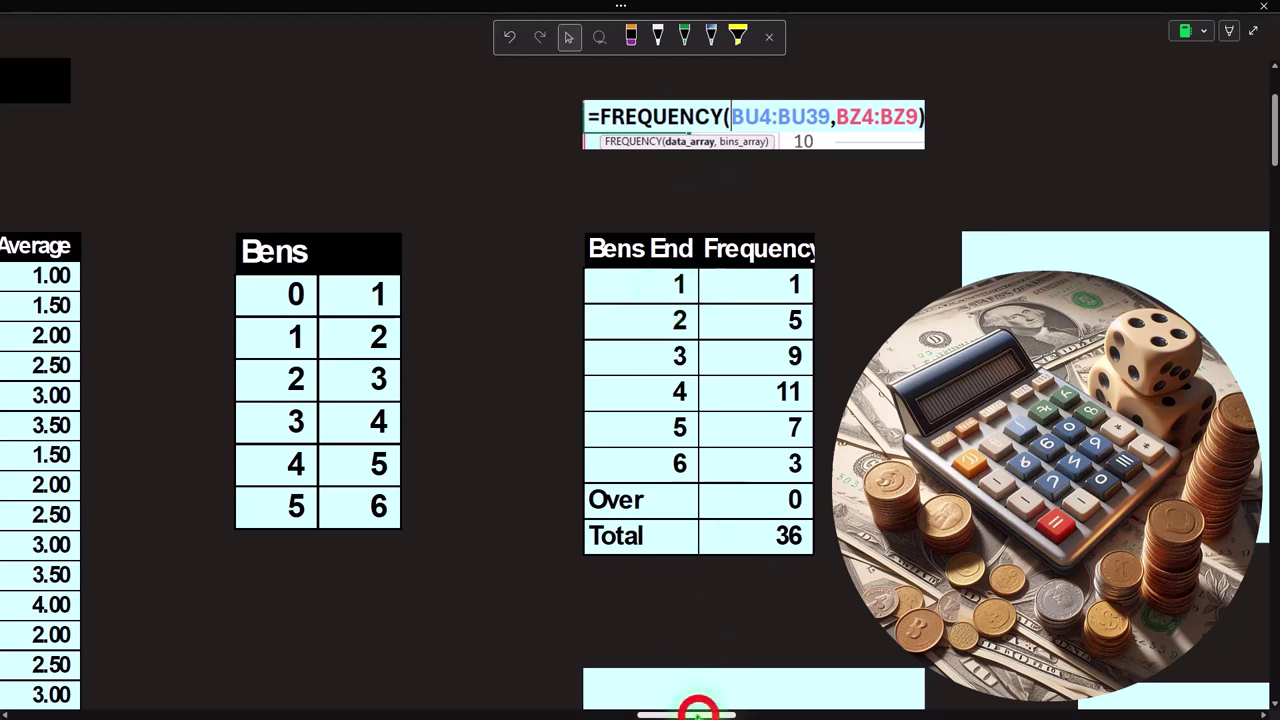
{"action": "left_click_drag", "start_coordinate": [690, 714], "coordinate": [666, 714]}
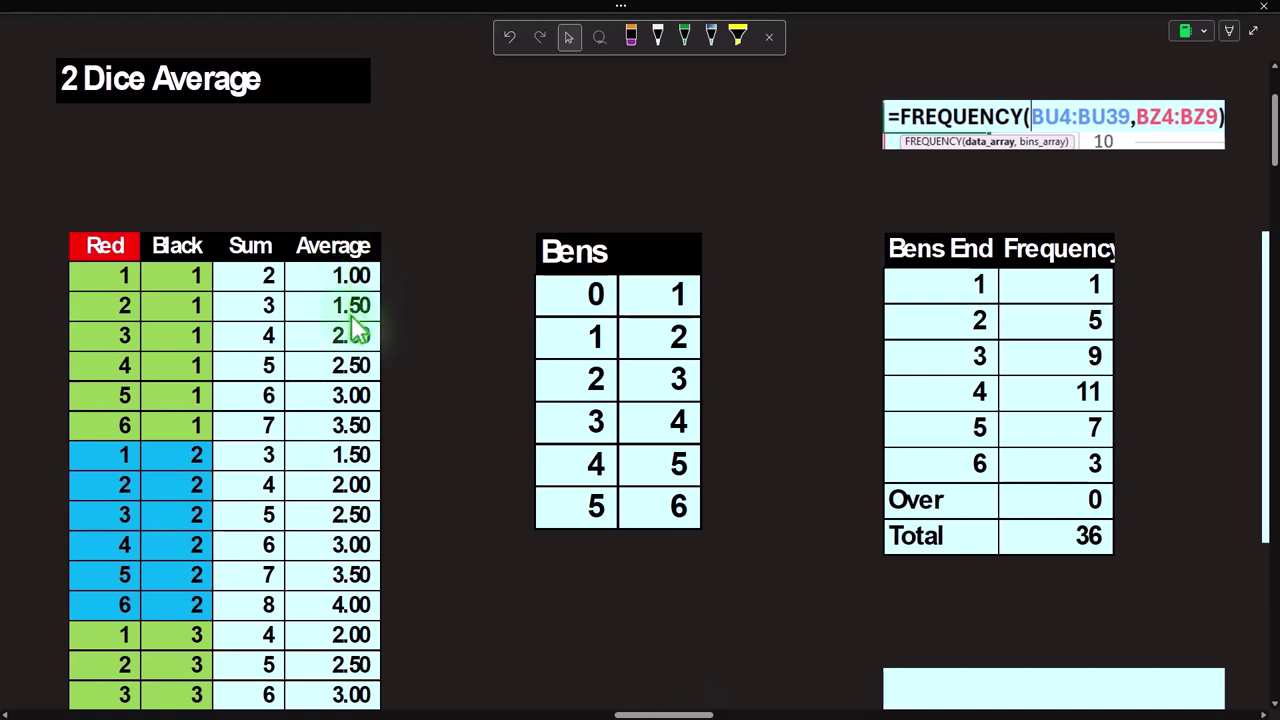
{"action": "left_click", "coordinate": [660, 712]}
{"action": "left_click_drag", "start_coordinate": [660, 712], "coordinate": [682, 712]}
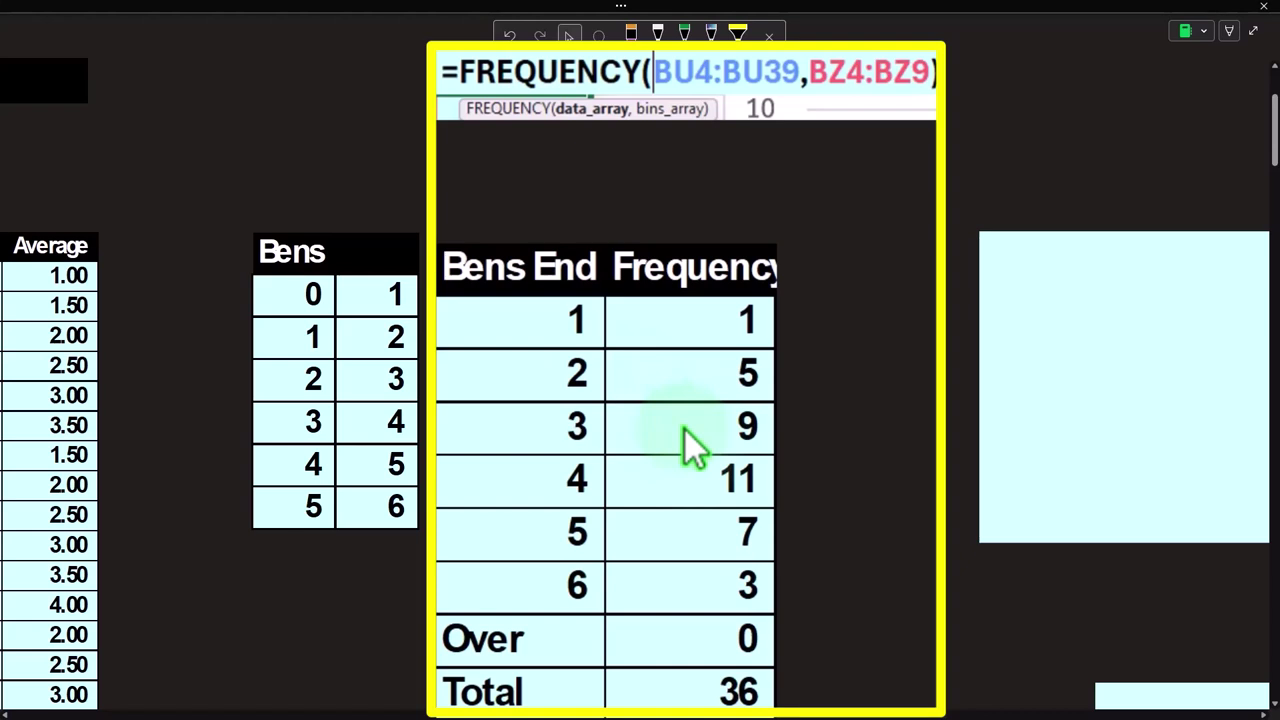
{"action": "scroll", "coordinate": [684, 428], "scroll_direction": "down", "scroll_amount": 1}
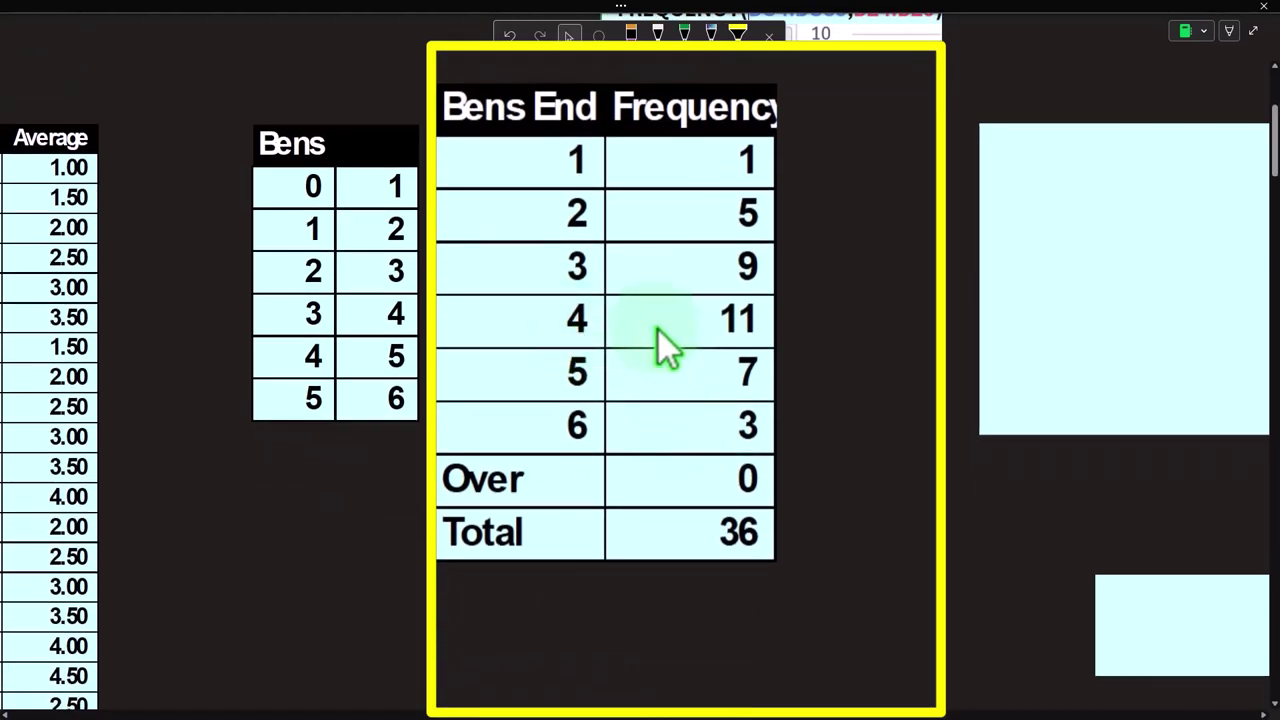
{"action": "scroll", "coordinate": [659, 331], "scroll_direction": "down", "scroll_amount": 1}
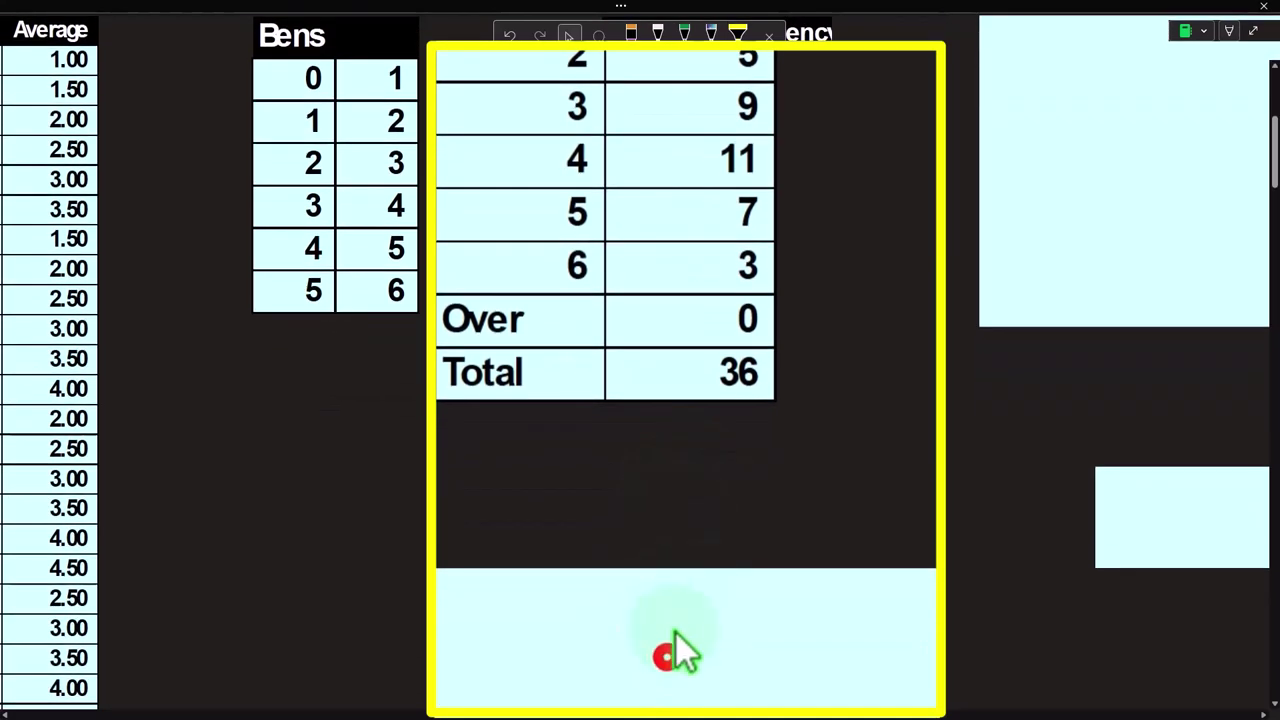
{"action": "scroll", "coordinate": [1020, 400], "scroll_direction": "up", "scroll_amount": 3}
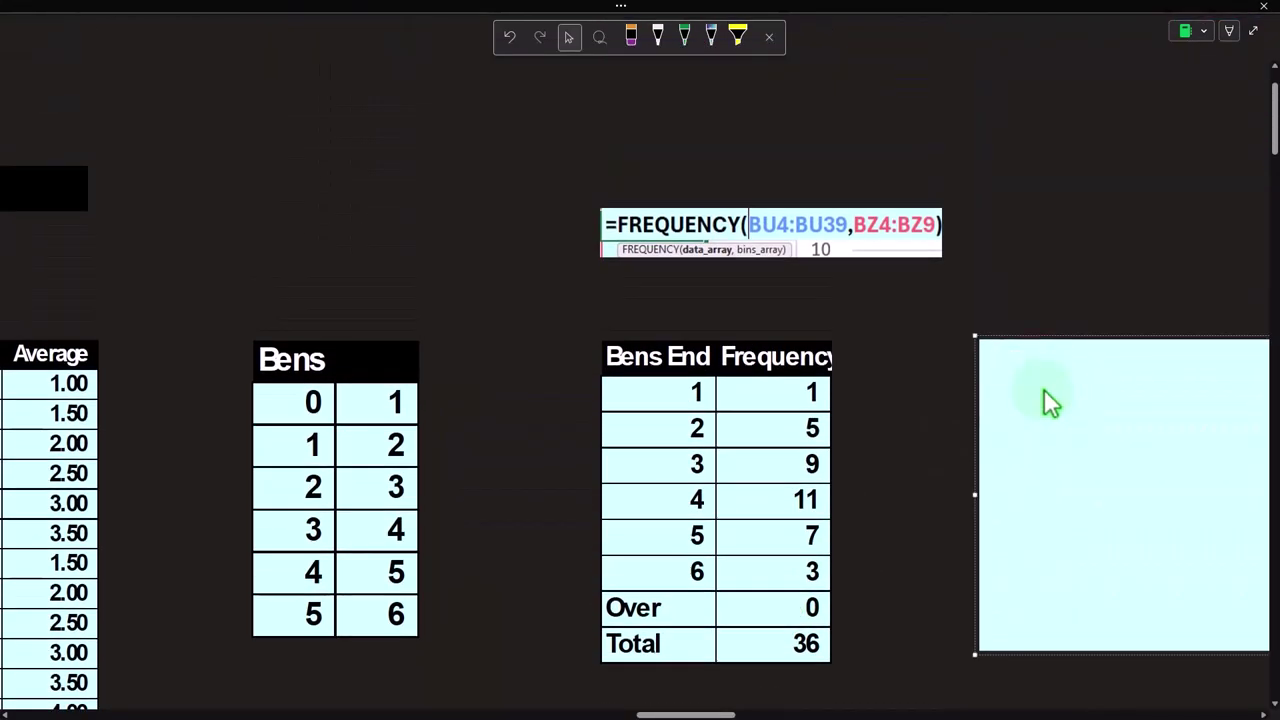
Step: Display the 2 Dice Mean bar chart, then move right to the 3 Dice Average table
{"action": "left_click", "coordinate": [698, 712]}
{"action": "left_click_drag", "start_coordinate": [698, 712], "coordinate": [737, 714]}
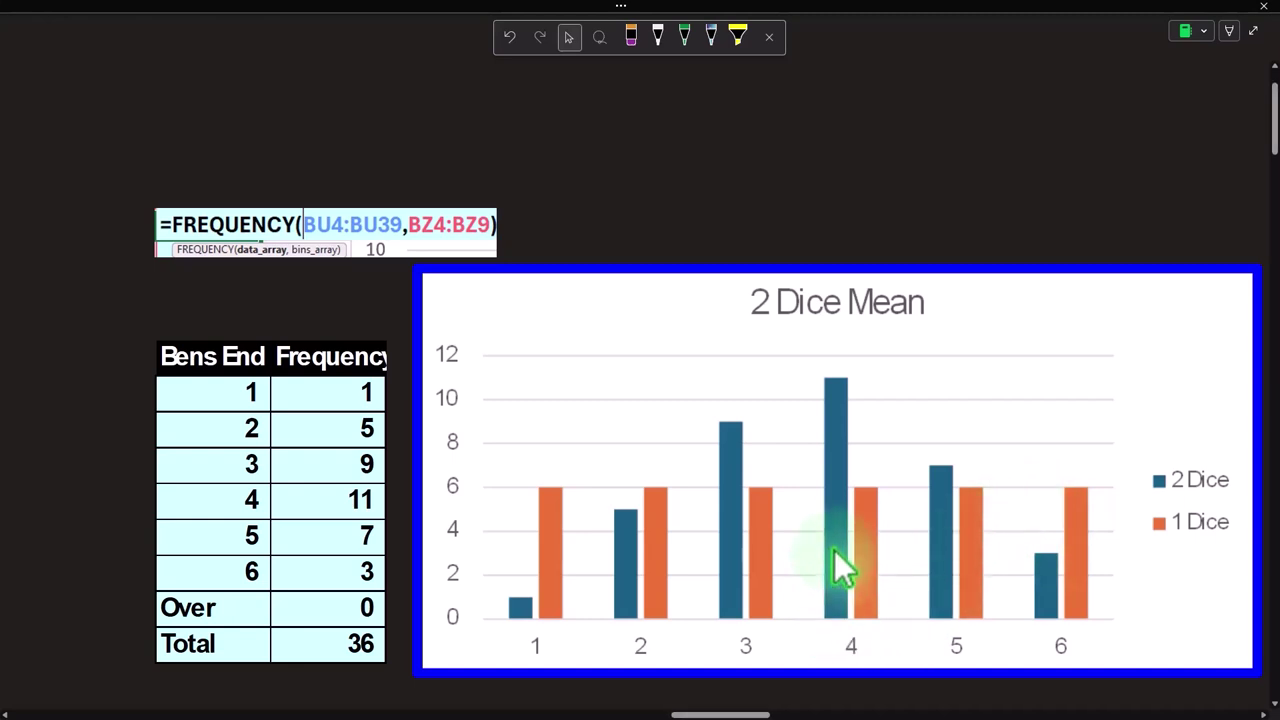
{"action": "left_click", "coordinate": [727, 703]}
{"action": "left_click_drag", "start_coordinate": [727, 703], "coordinate": [815, 705]}
{"action": "left_click", "coordinate": [512, 472]}
Step: Reveal the 3 Dice Average heading and the Bens/Frequency table with counts 1, 19, 61, 79, 46, 10
{"action": "left_click", "coordinate": [515, 176]}
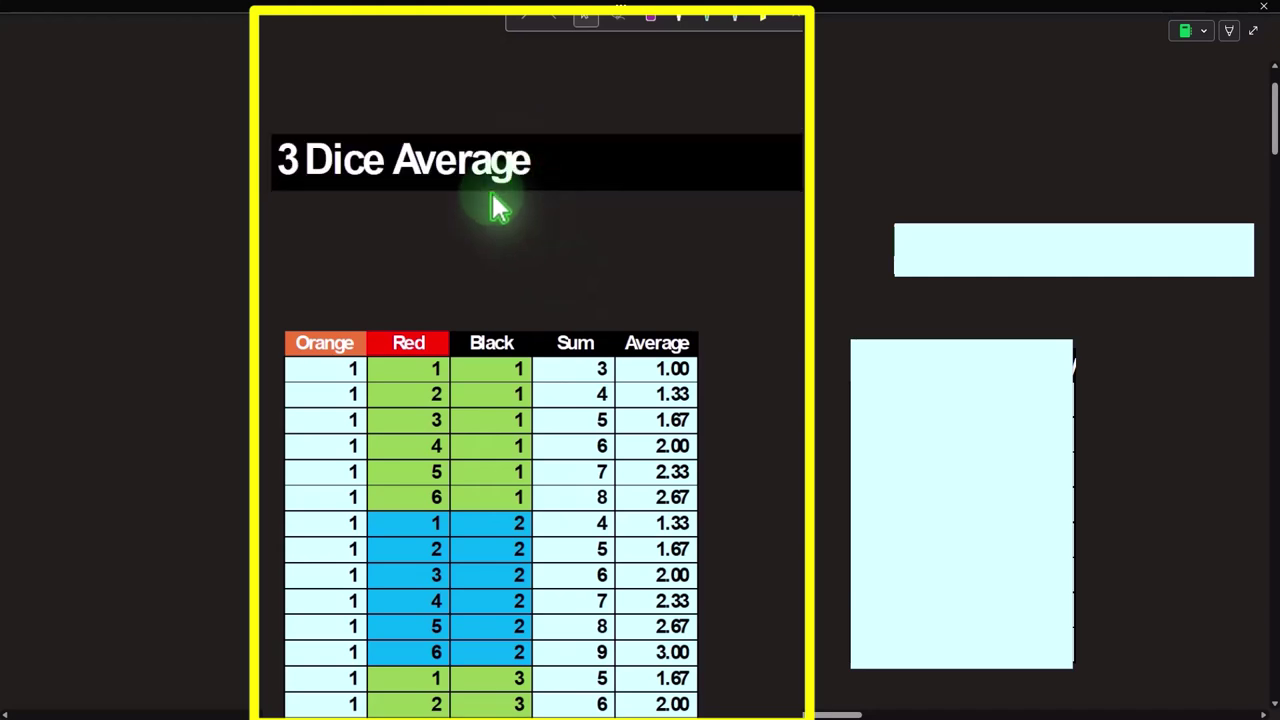
{"action": "scroll", "coordinate": [460, 280], "scroll_direction": "down", "scroll_amount": 1}
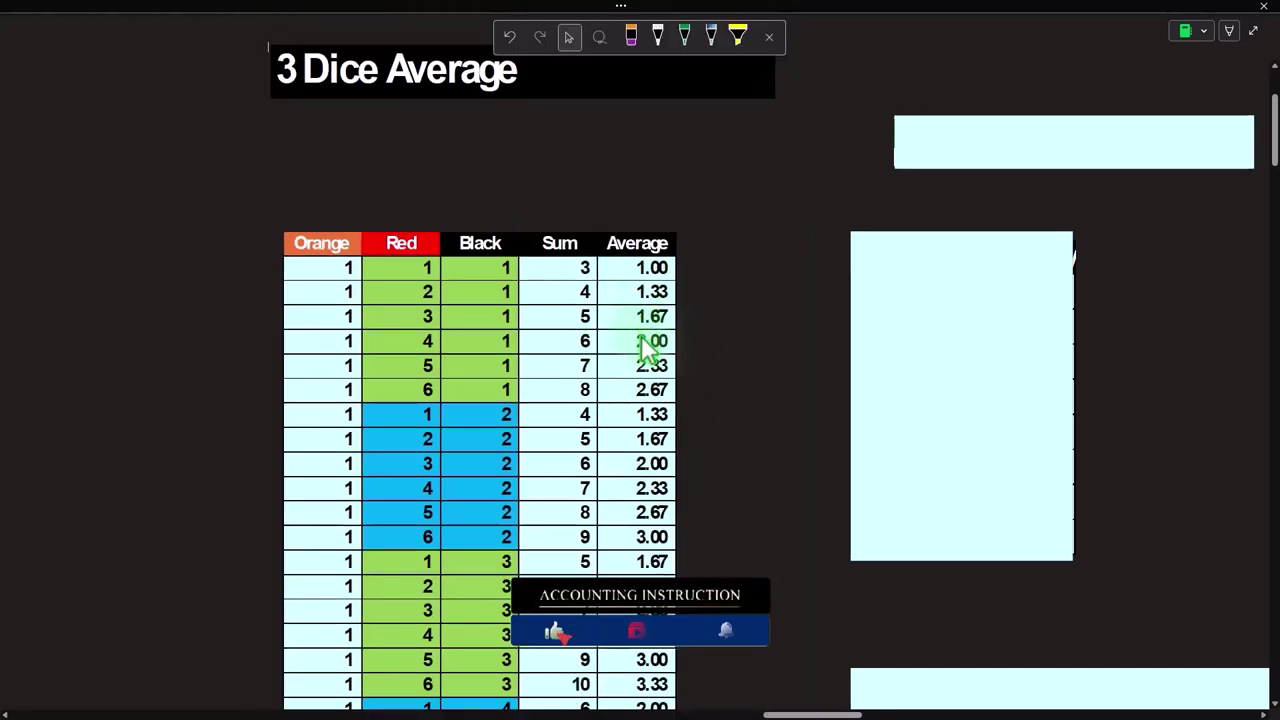
{"action": "scroll", "coordinate": [648, 340], "scroll_direction": "down", "scroll_amount": 2}
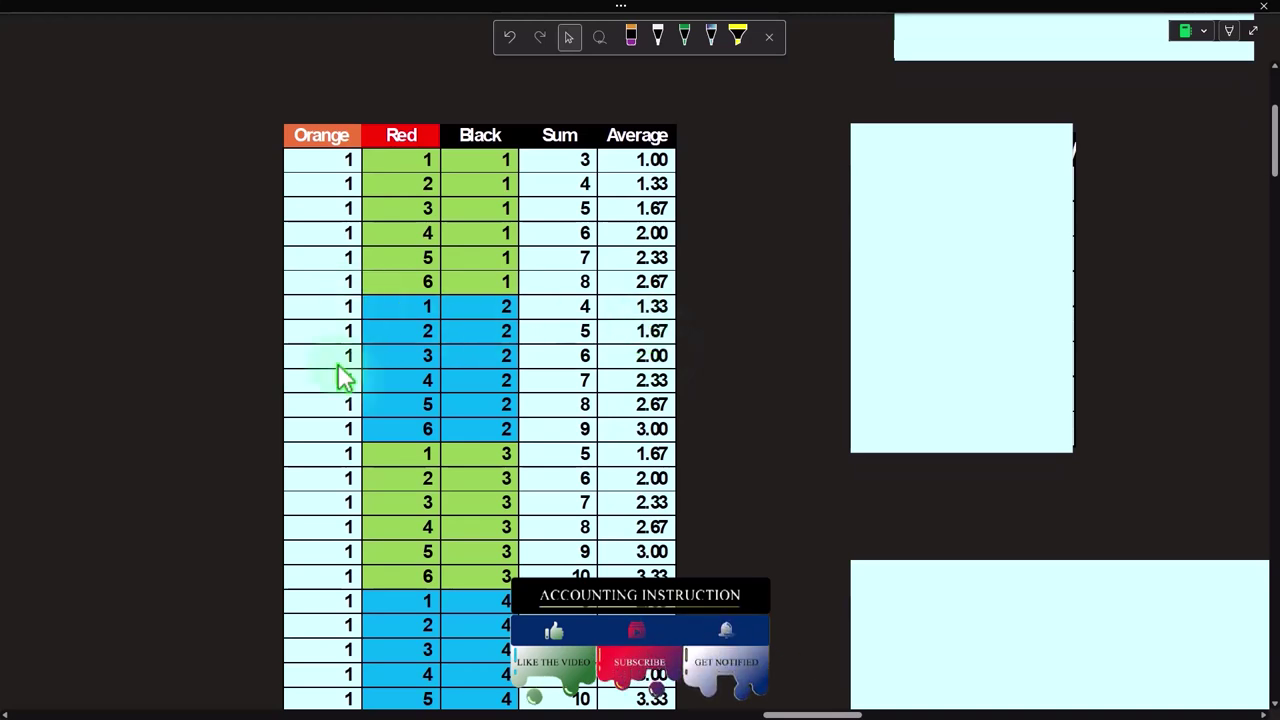
{"action": "left_click", "coordinate": [864, 704]}
{"action": "left_click", "coordinate": [749, 243]}
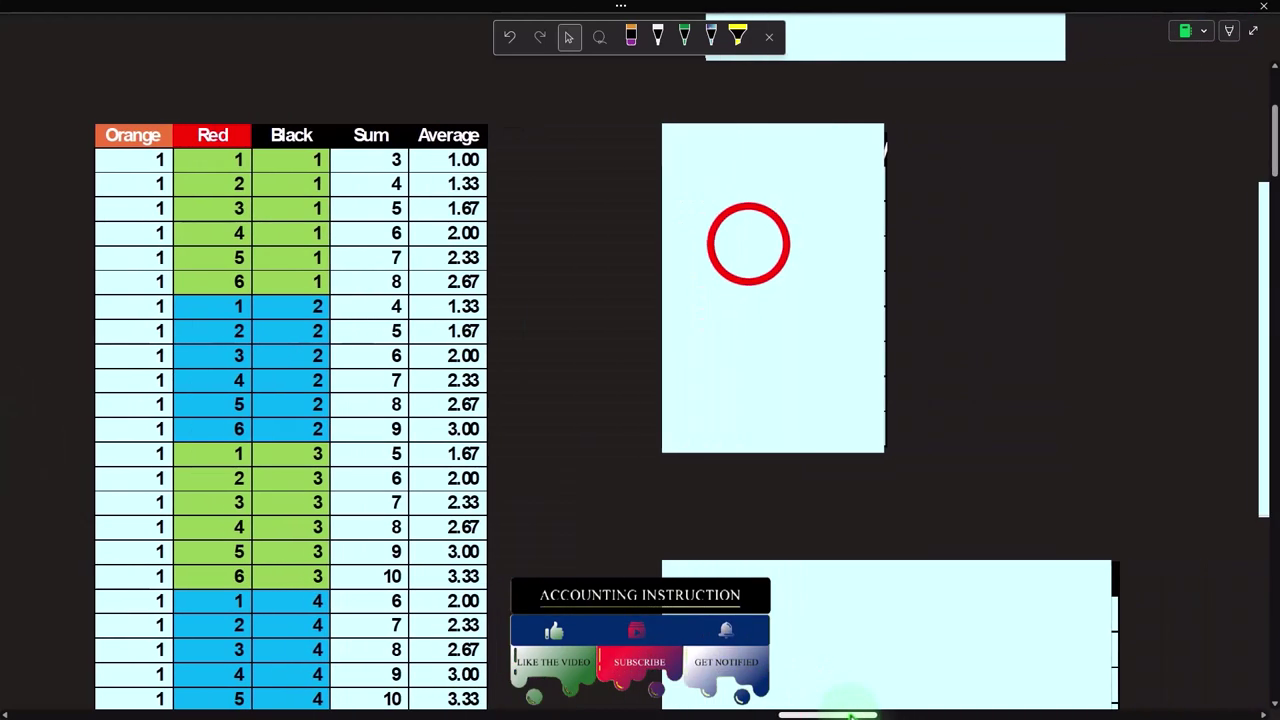
{"action": "key", "text": "Delete"}
Step: Delete the cover hiding the =FREQUENCY(CN4:CN219,CP2:CP7) formula above the table
{"action": "left_click", "coordinate": [857, 134]}
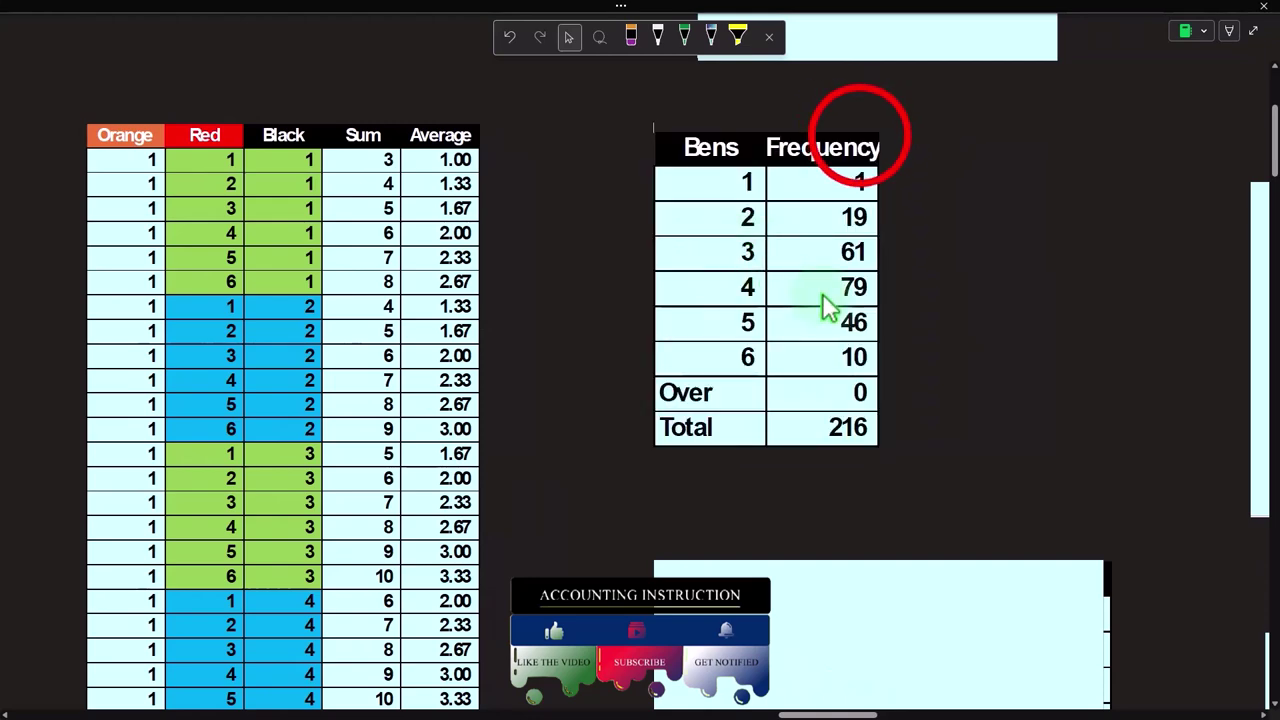
{"action": "scroll", "coordinate": [857, 150], "scroll_direction": "up", "scroll_amount": 2}
{"action": "left_click", "coordinate": [868, 148]}
{"action": "key", "text": "Delete"}
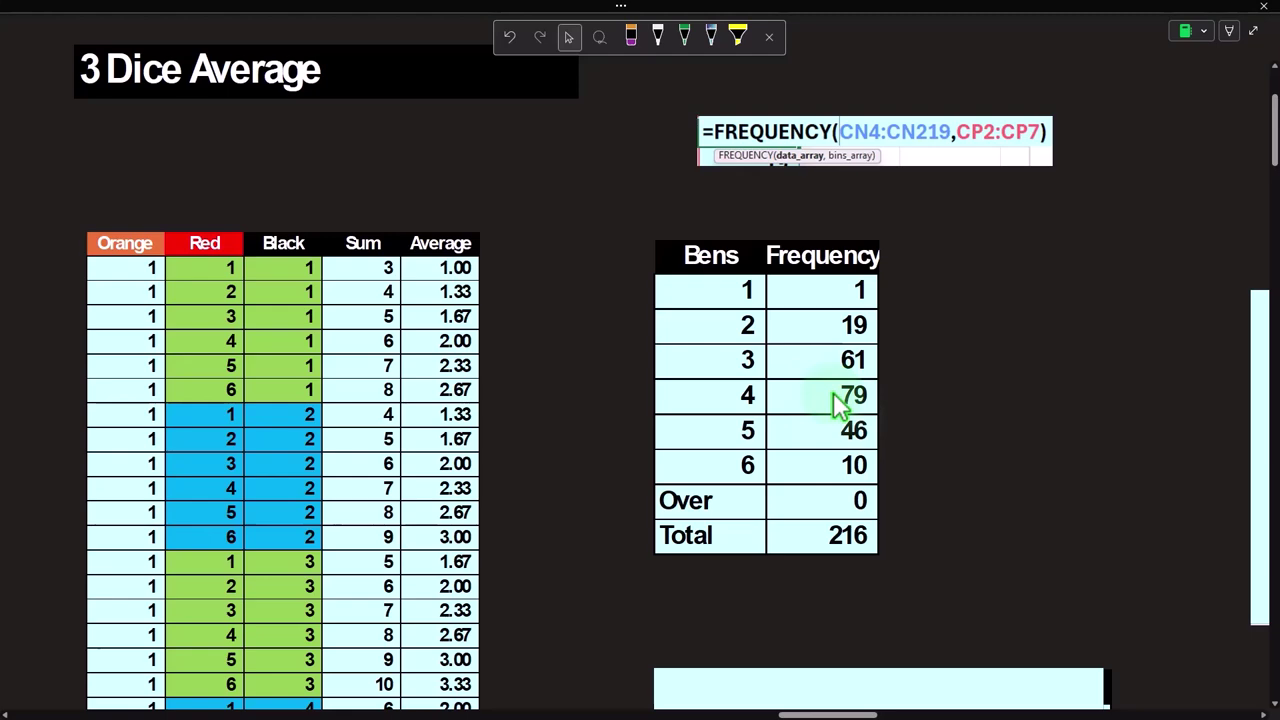
{"action": "scroll", "coordinate": [838, 405], "scroll_direction": "down", "scroll_amount": 3}
{"action": "left_click", "coordinate": [833, 508]}
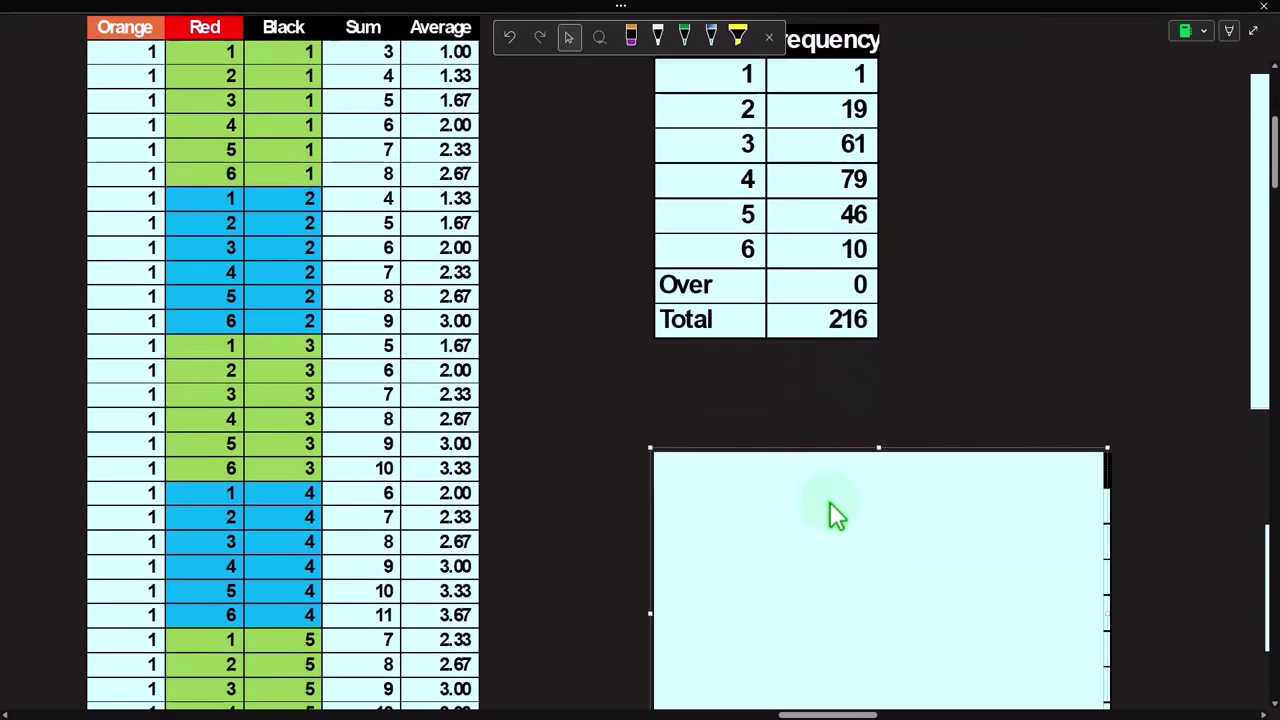
Step: Uncover the Bens End table with frequency, % Total and Adj. 216 columns totalling 216
{"action": "scroll", "coordinate": [830, 506], "scroll_direction": "down", "scroll_amount": 2}
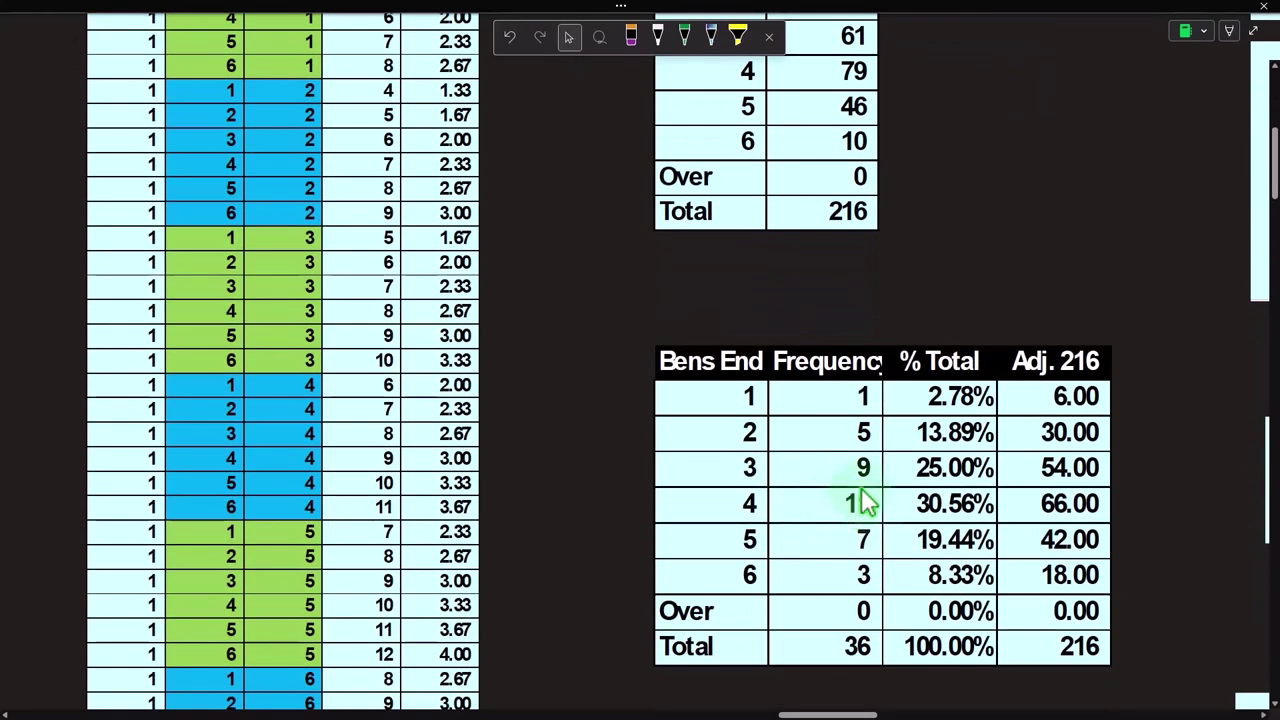
{"action": "scroll", "coordinate": [866, 503], "scroll_direction": "down", "scroll_amount": 2}
{"action": "scroll", "coordinate": [850, 500], "scroll_direction": "down", "scroll_amount": 4}
{"action": "left_click", "coordinate": [849, 506]}
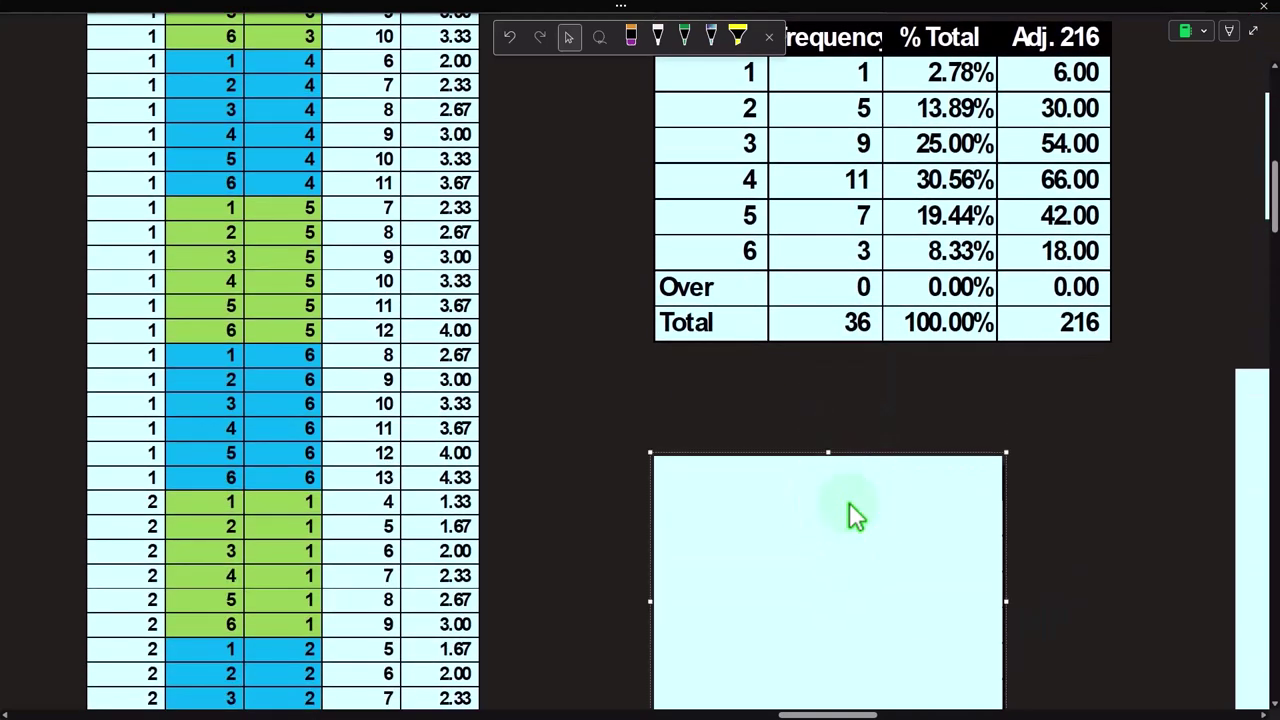
{"action": "scroll", "coordinate": [856, 520], "scroll_direction": "up", "scroll_amount": 8}
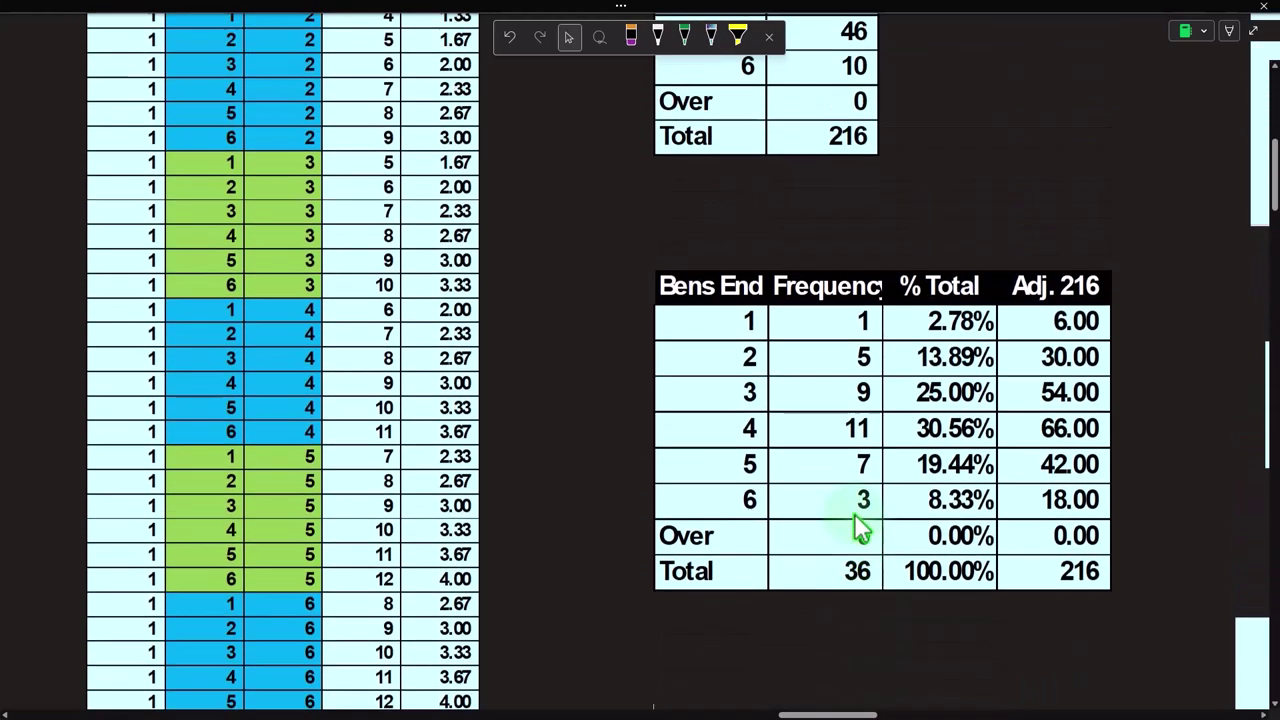
Step: Bring the '3 Dice' line chart into view, the three-dice curve peaking at 79 for bin 4
{"action": "left_click_drag", "start_coordinate": [820, 714], "coordinate": [871, 714]}
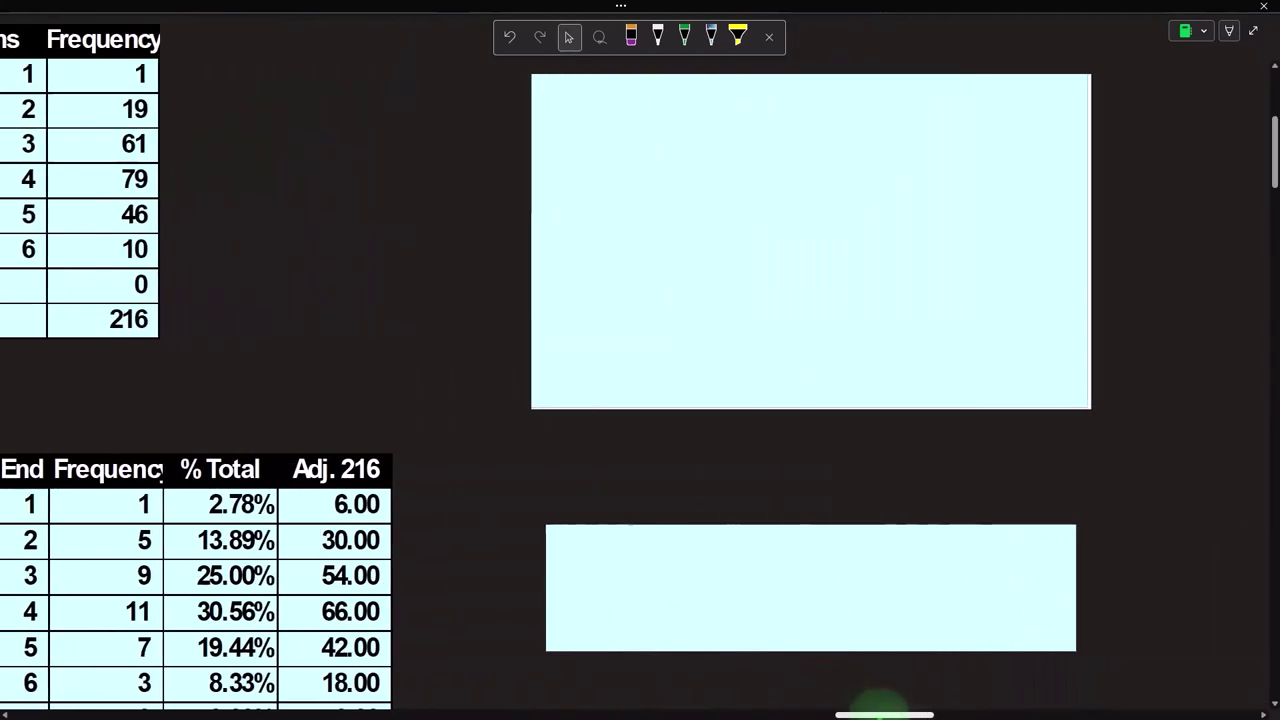
{"action": "scroll", "coordinate": [737, 457], "scroll_direction": "up", "scroll_amount": 4}
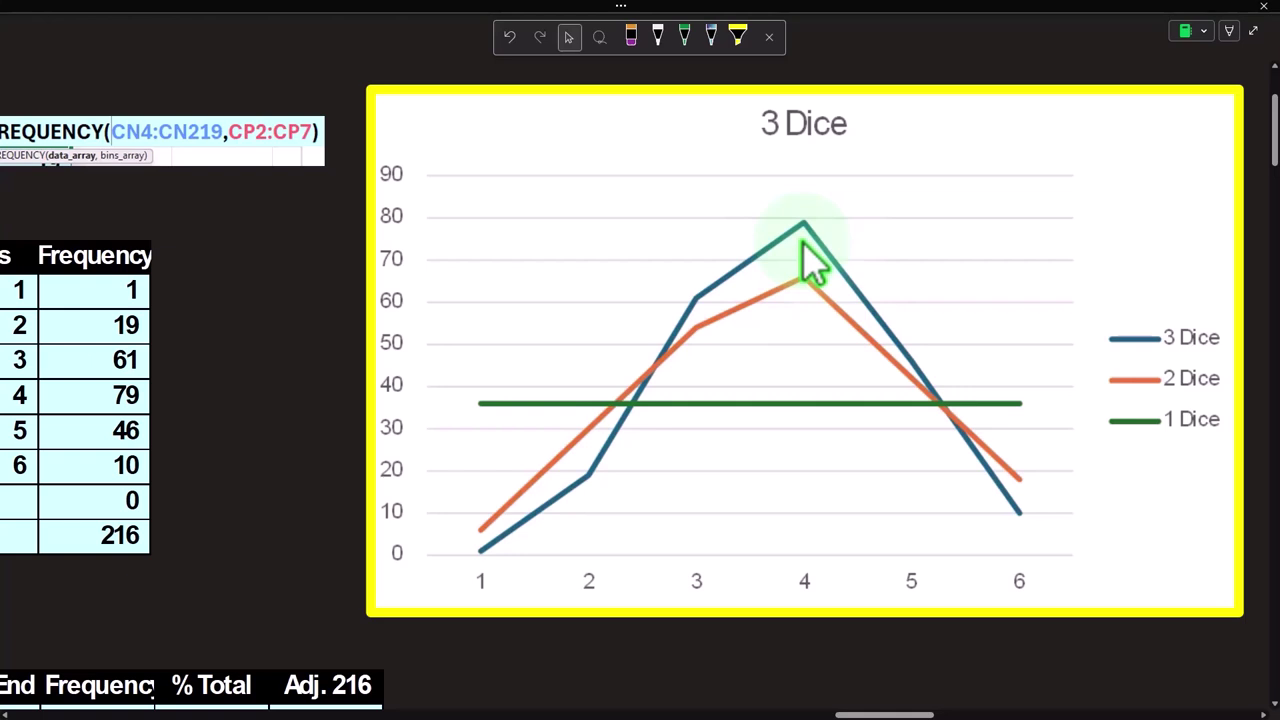
{"action": "key", "text": "Escape"}
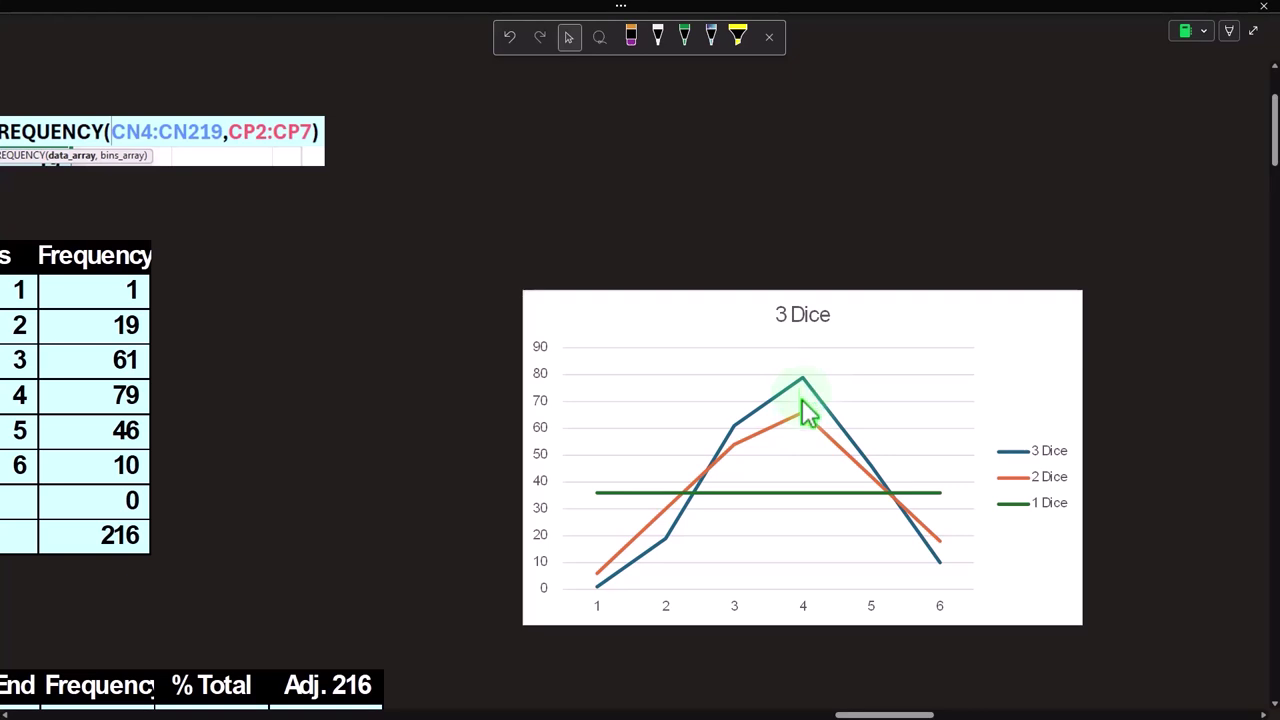
Step: Uncover the Mean 3.50 and STDs 1.87, 1.22, 0.99 rows, then the 3 Dice histogram
{"action": "scroll", "coordinate": [803, 412], "scroll_direction": "down", "scroll_amount": 5}
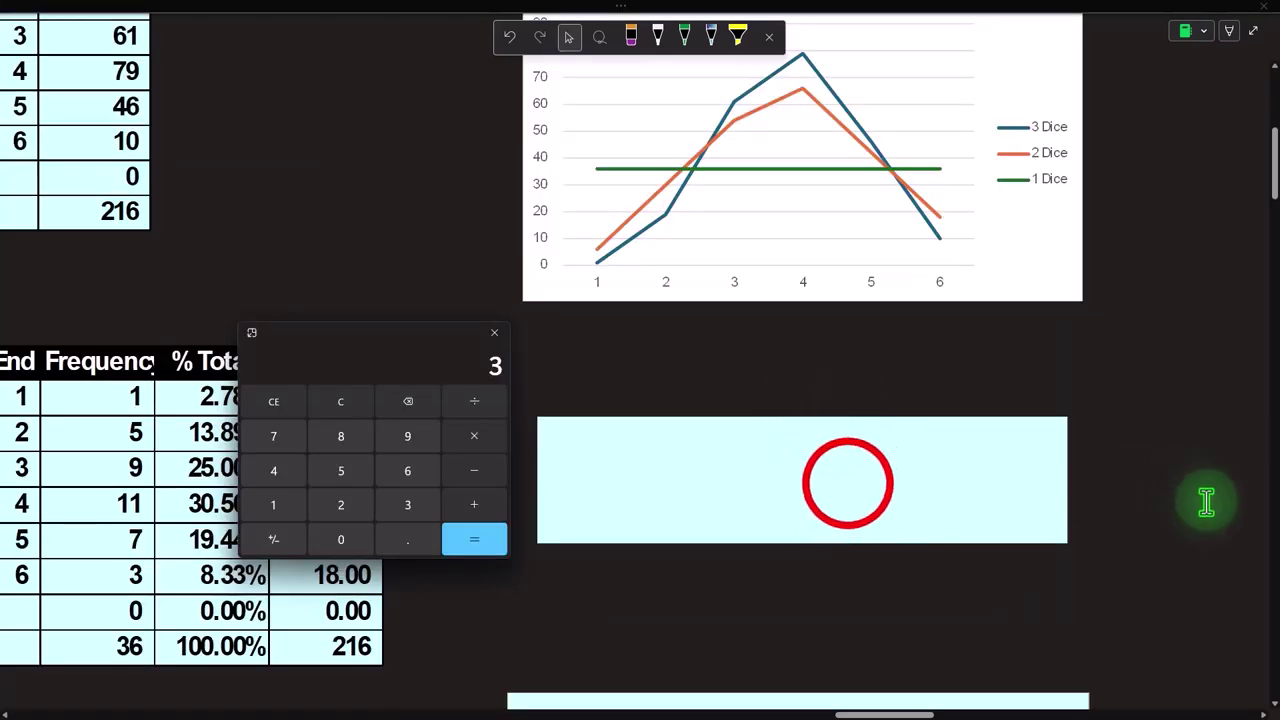
{"action": "left_click", "coordinate": [803, 414]}
{"action": "left_click_drag", "start_coordinate": [803, 414], "coordinate": [800, 498]}
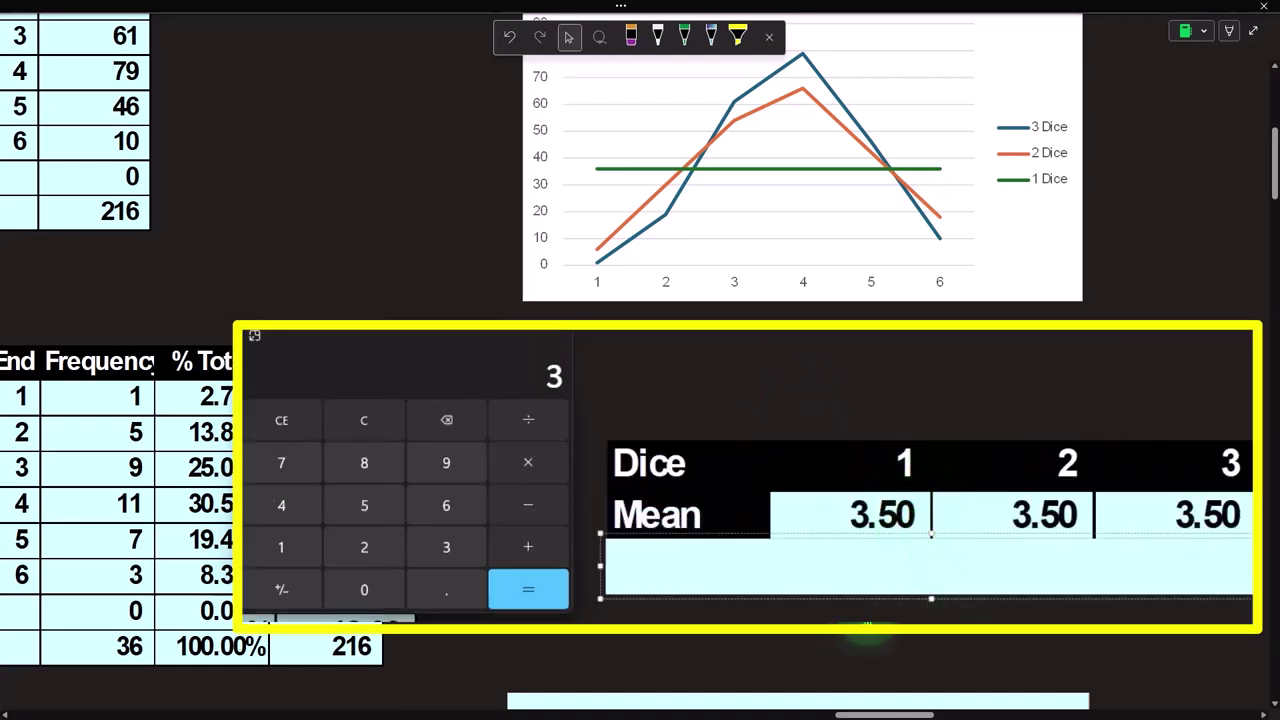
{"action": "left_click", "coordinate": [906, 557]}
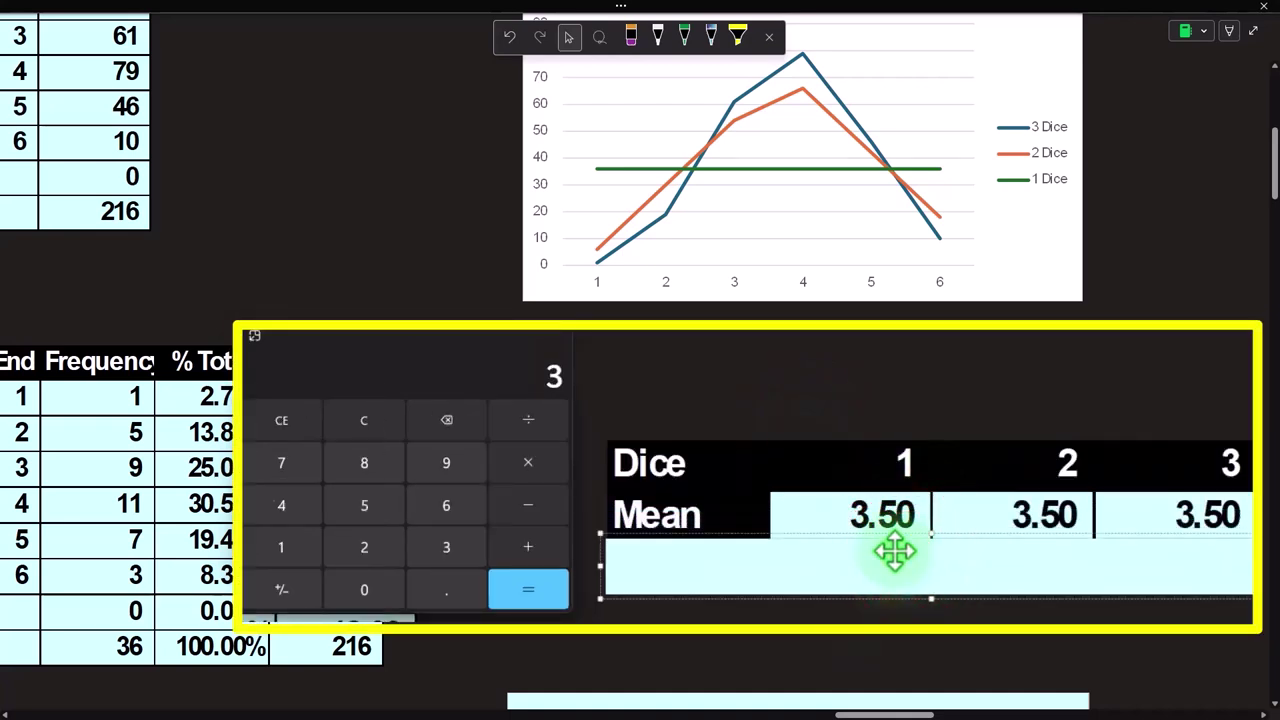
{"action": "key", "text": "Delete"}
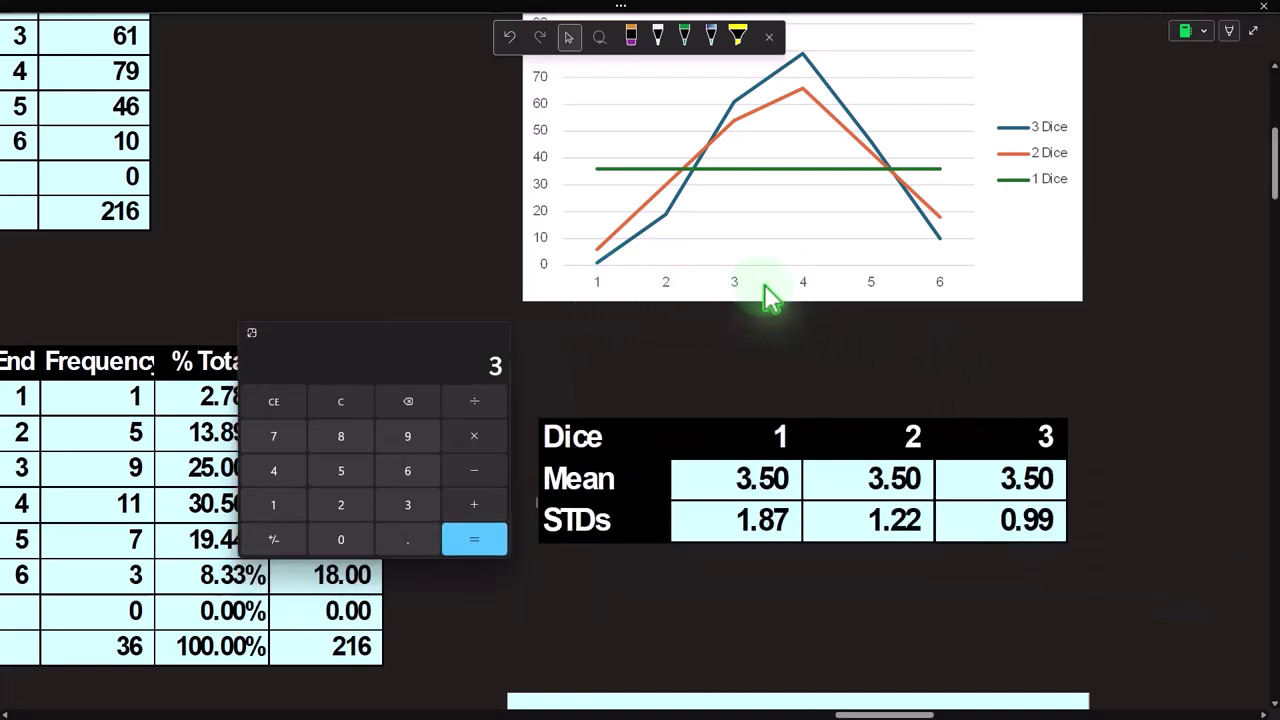
{"action": "scroll", "coordinate": [855, 335], "scroll_direction": "down", "scroll_amount": 5}
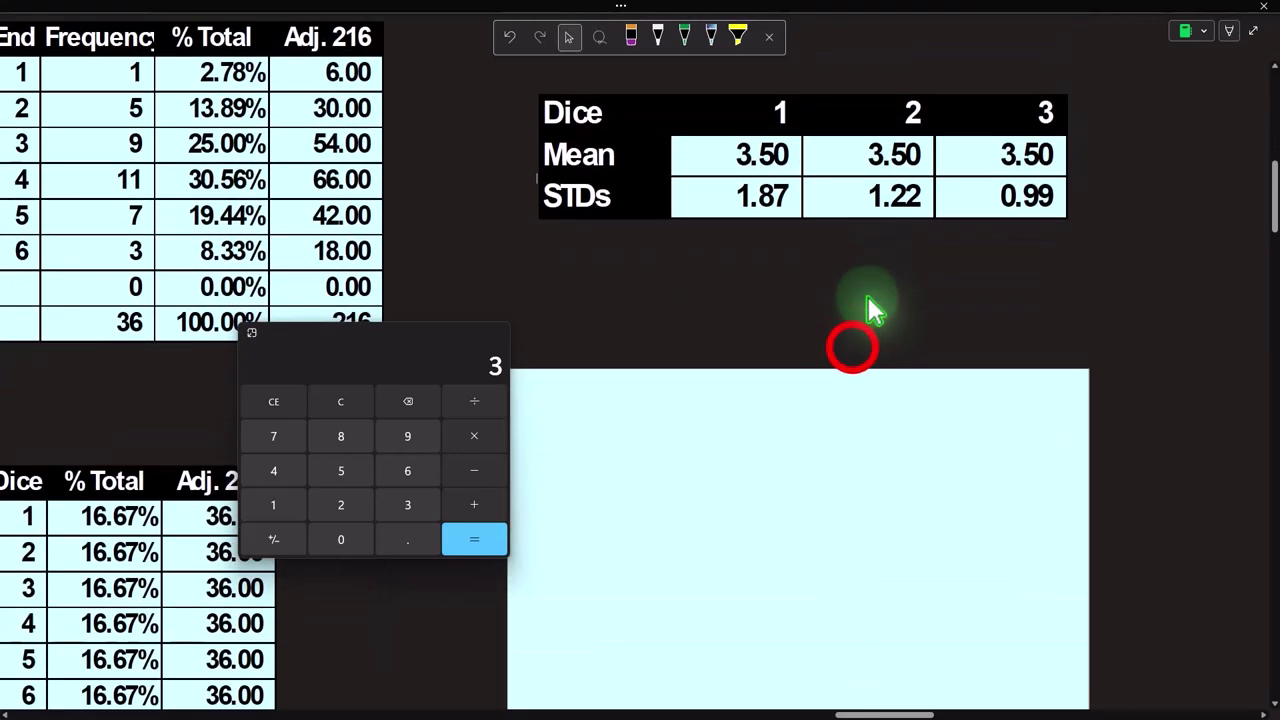
{"action": "left_click", "coordinate": [851, 349]}
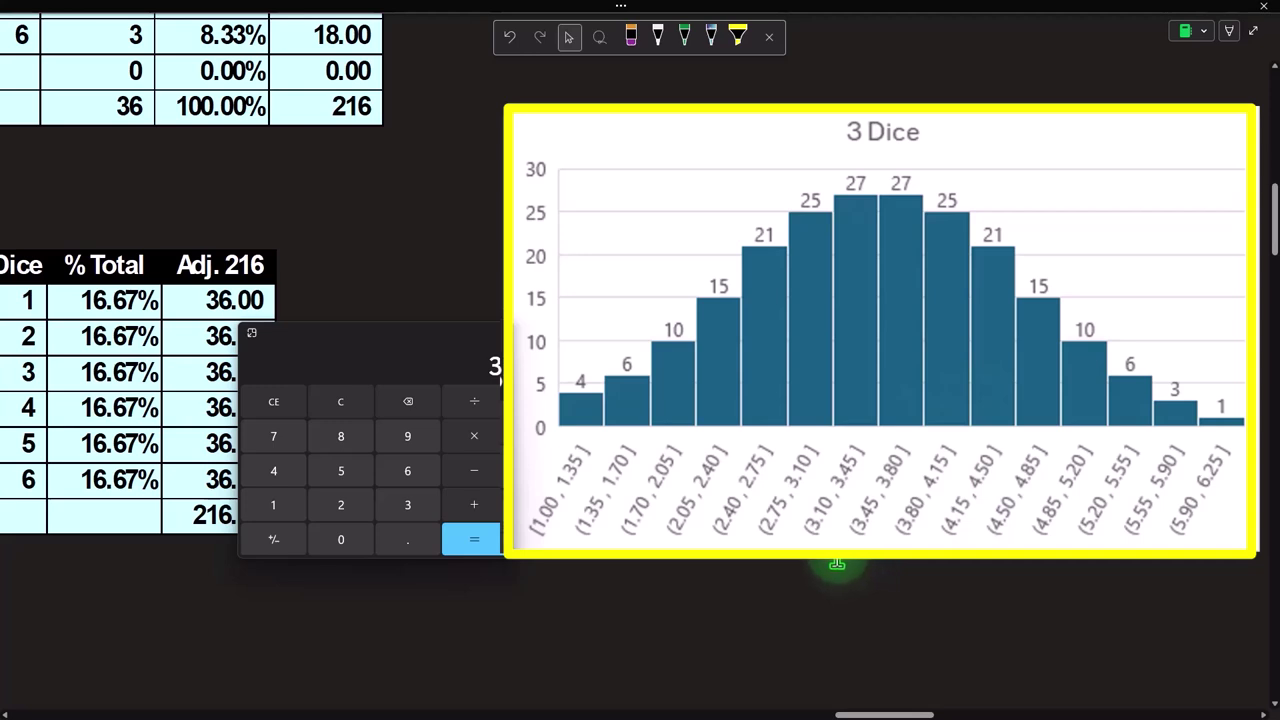
Step: Close the calculator and move right to the section with four blank cyan panels
{"action": "left_click", "coordinate": [396, 343]}
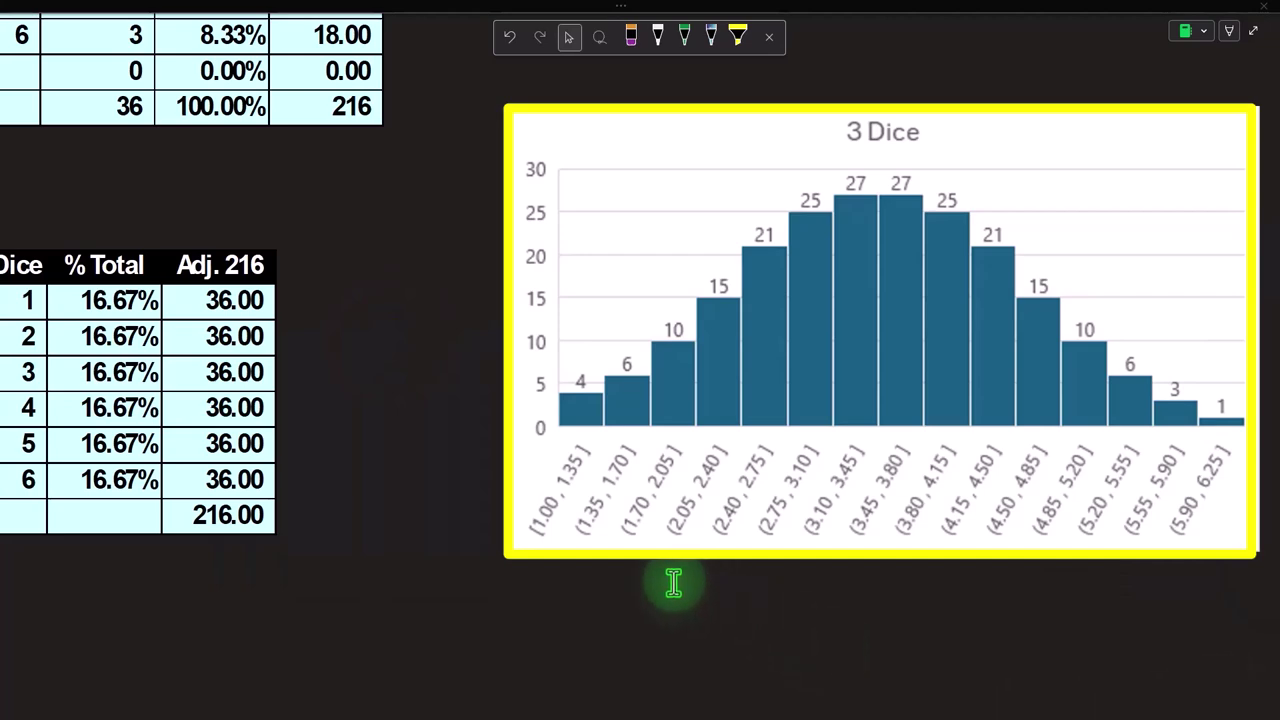
{"action": "scroll", "coordinate": [634, 572], "scroll_direction": "up", "scroll_amount": 5}
{"action": "scroll", "coordinate": [611, 586], "scroll_direction": "down", "scroll_amount": 5}
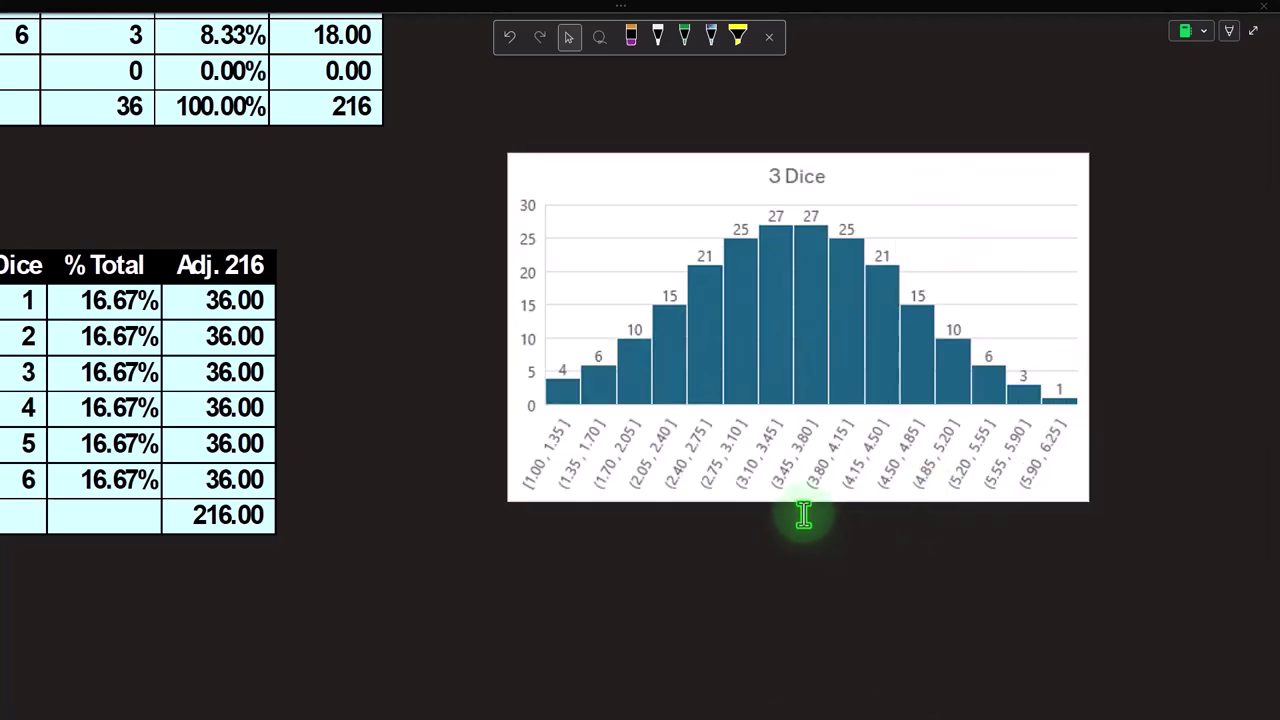
{"action": "scroll", "coordinate": [795, 475], "scroll_direction": "up", "scroll_amount": 5}
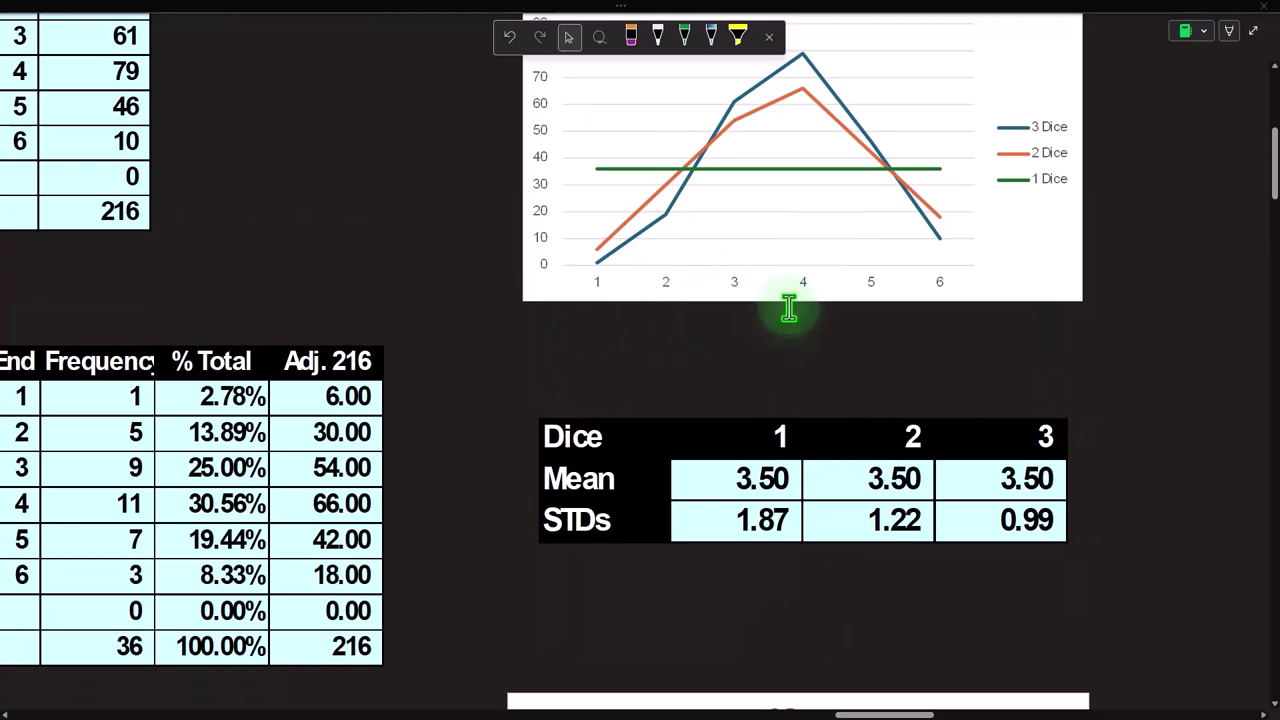
{"action": "scroll", "coordinate": [863, 429], "scroll_direction": "down", "scroll_amount": 3}
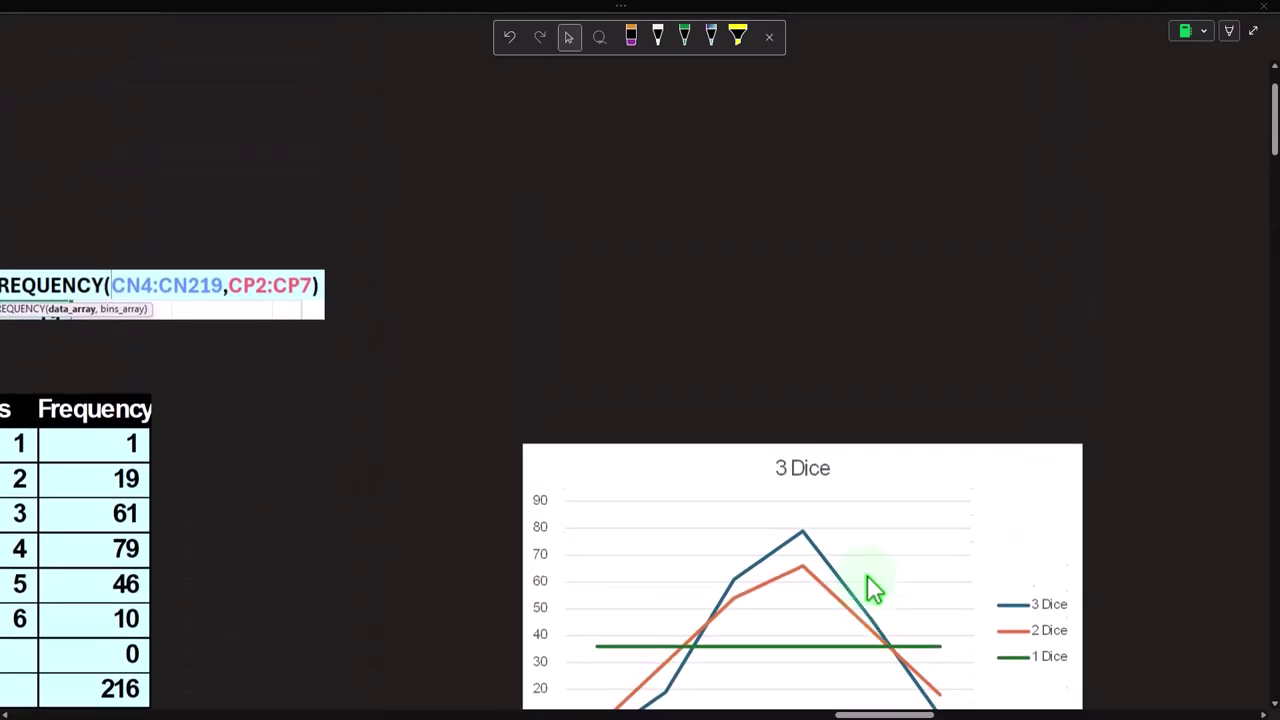
{"action": "left_click_drag", "start_coordinate": [860, 714], "coordinate": [960, 714]}
Step: Delete the cyan covers hiding the four-dice table and the '4 Dice Average' title
{"action": "left_click", "coordinate": [494, 505]}
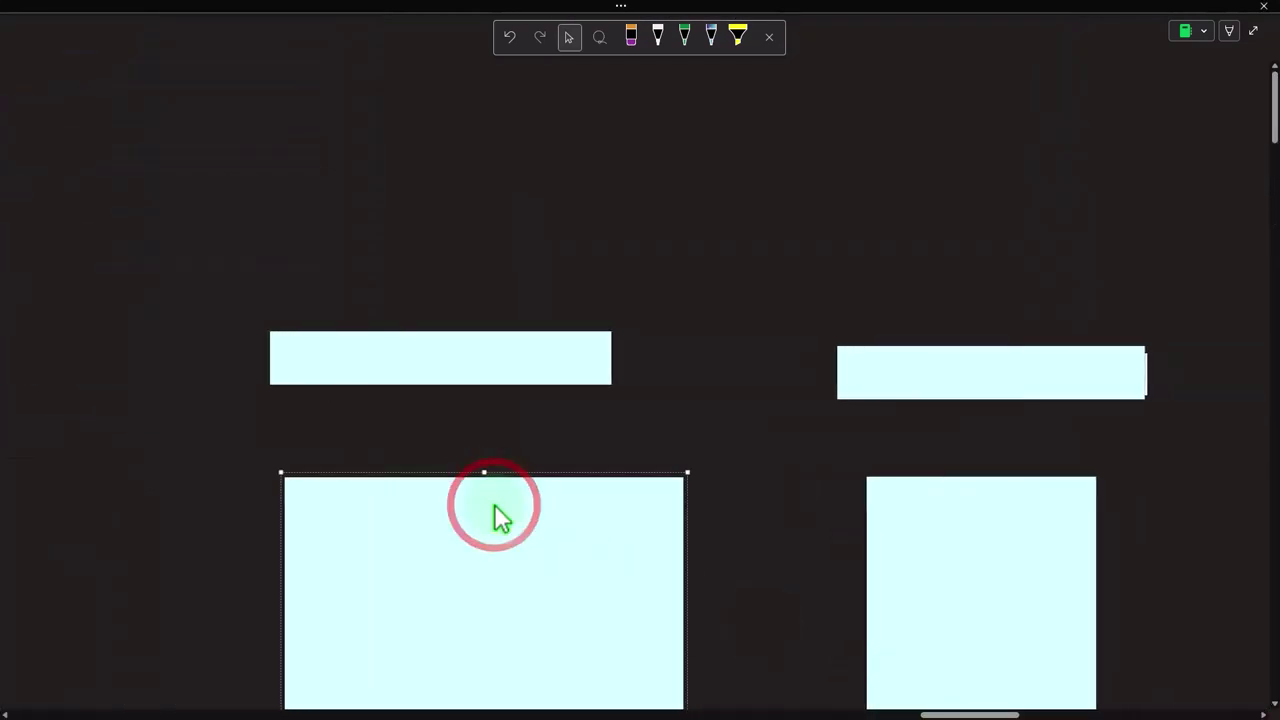
{"action": "key", "text": "Delete"}
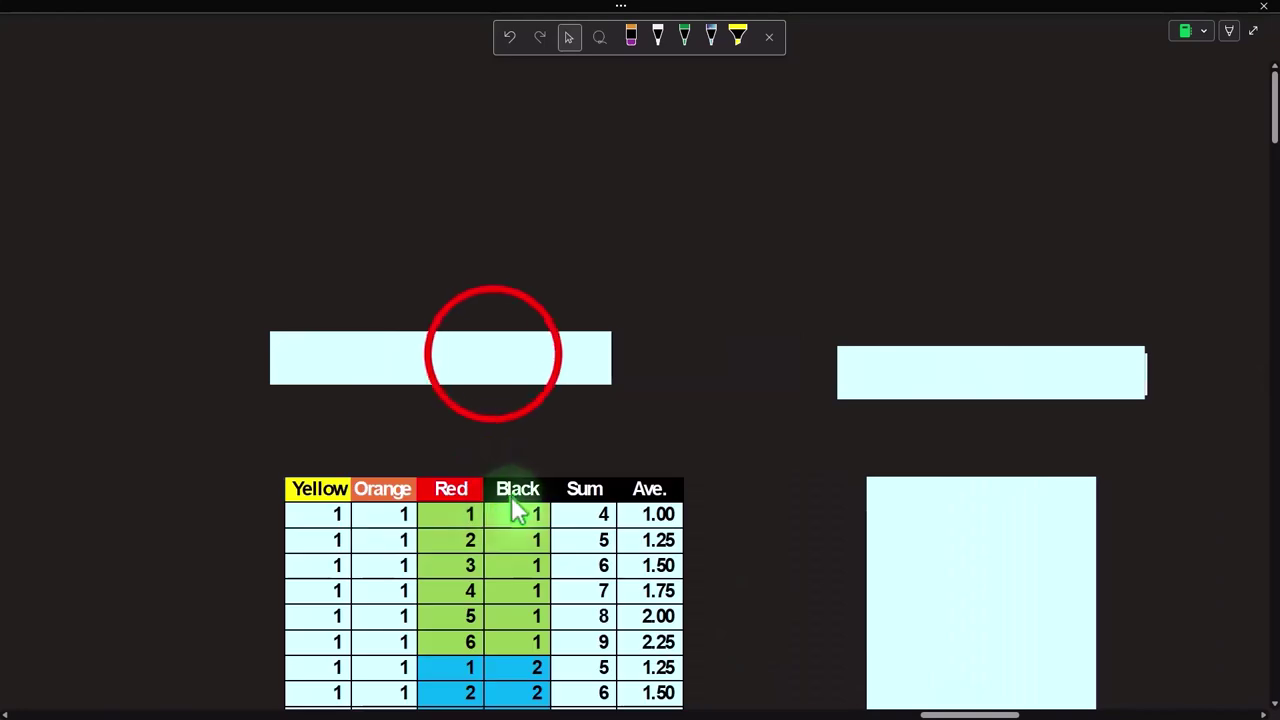
{"action": "left_click", "coordinate": [497, 363]}
{"action": "key", "text": "Delete"}
{"action": "scroll", "coordinate": [497, 365], "scroll_direction": "down", "scroll_amount": 3}
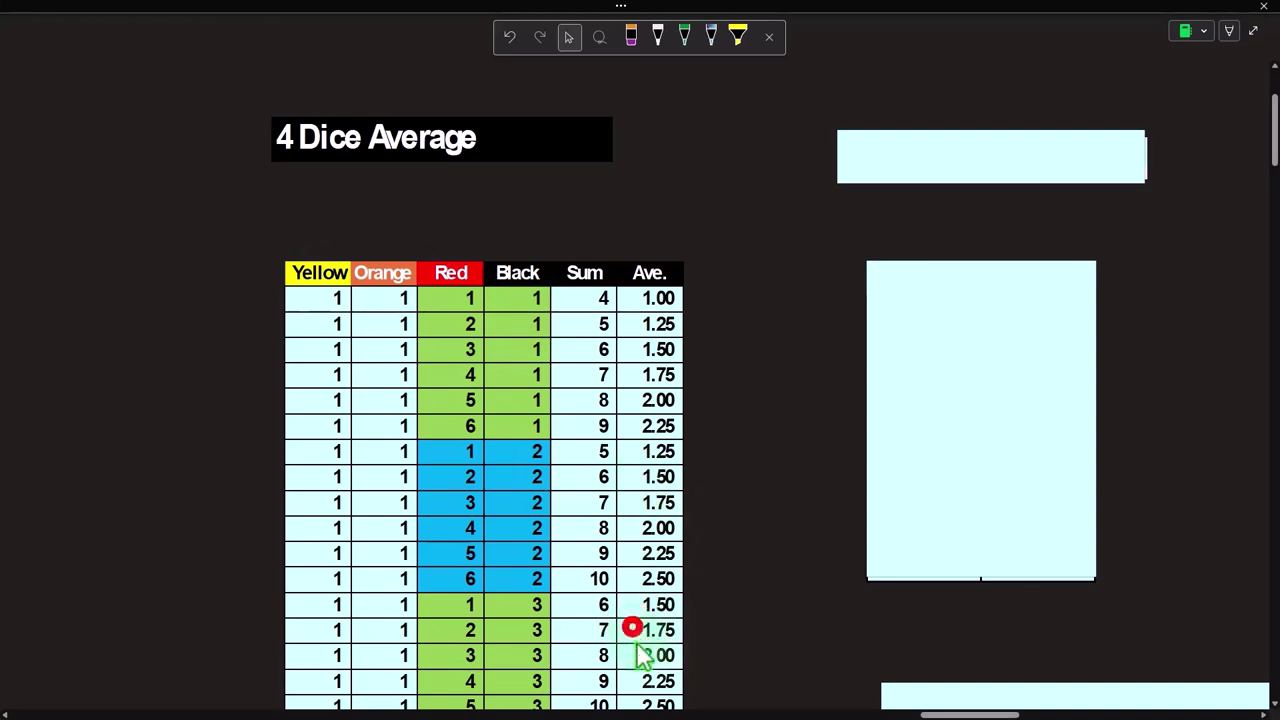
{"action": "scroll", "coordinate": [780, 386], "scroll_direction": "right", "scroll_amount": 3}
Step: Uncover the 4 Bens frequency table, its =FREQUENCY(DG4:DG1299,DI2:DI7) formula and the '4 Dice' line chart
{"action": "left_click", "coordinate": [780, 388]}
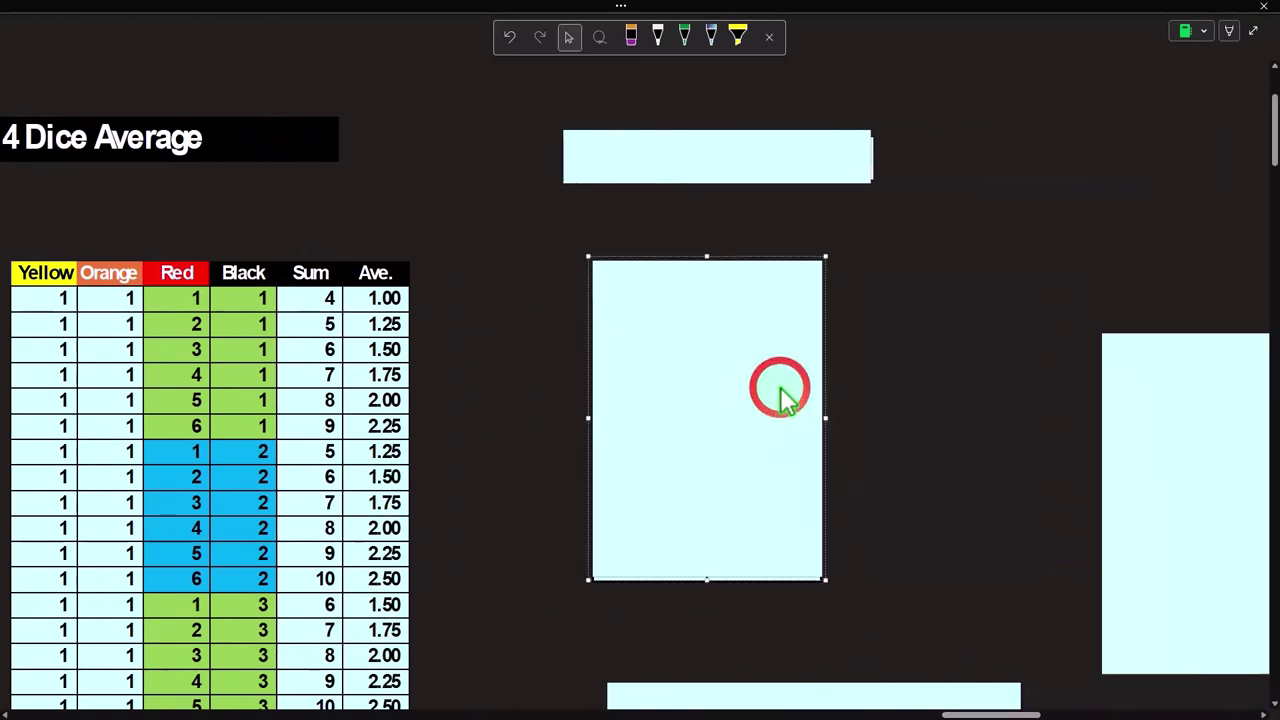
{"action": "left_click", "coordinate": [783, 399]}
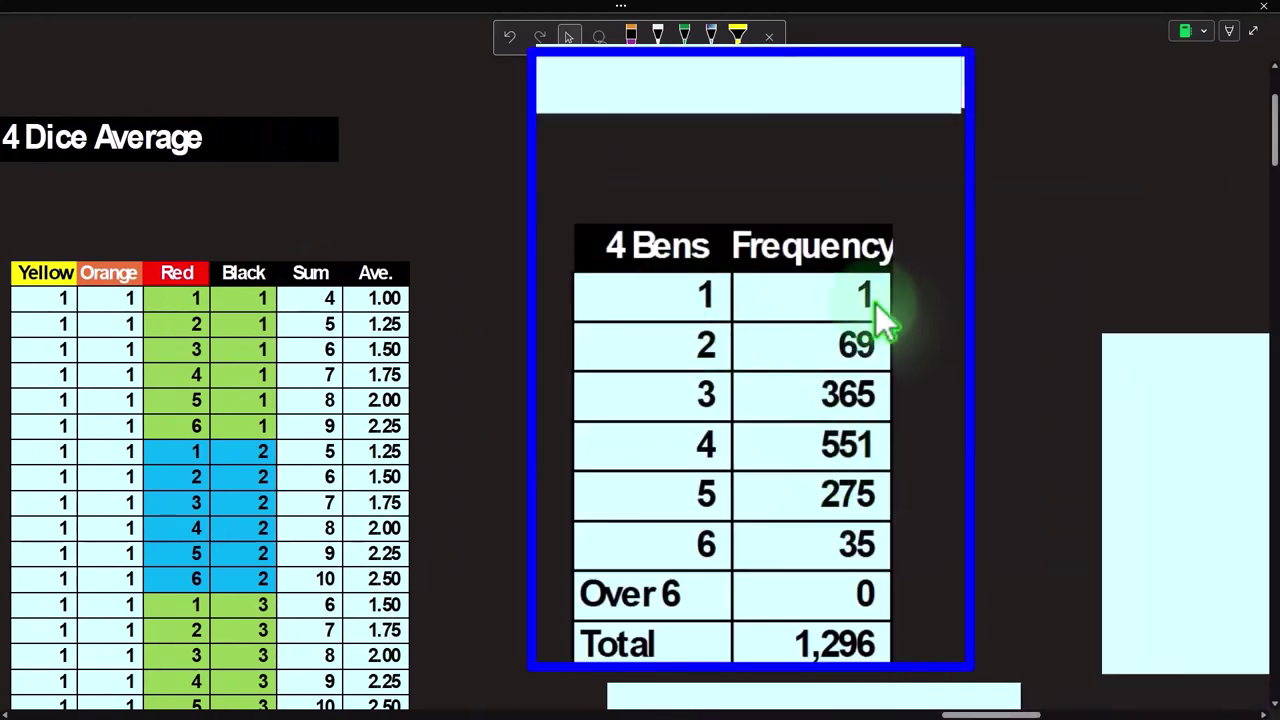
{"action": "left_click", "coordinate": [876, 295]}
{"action": "left_click", "coordinate": [820, 75]}
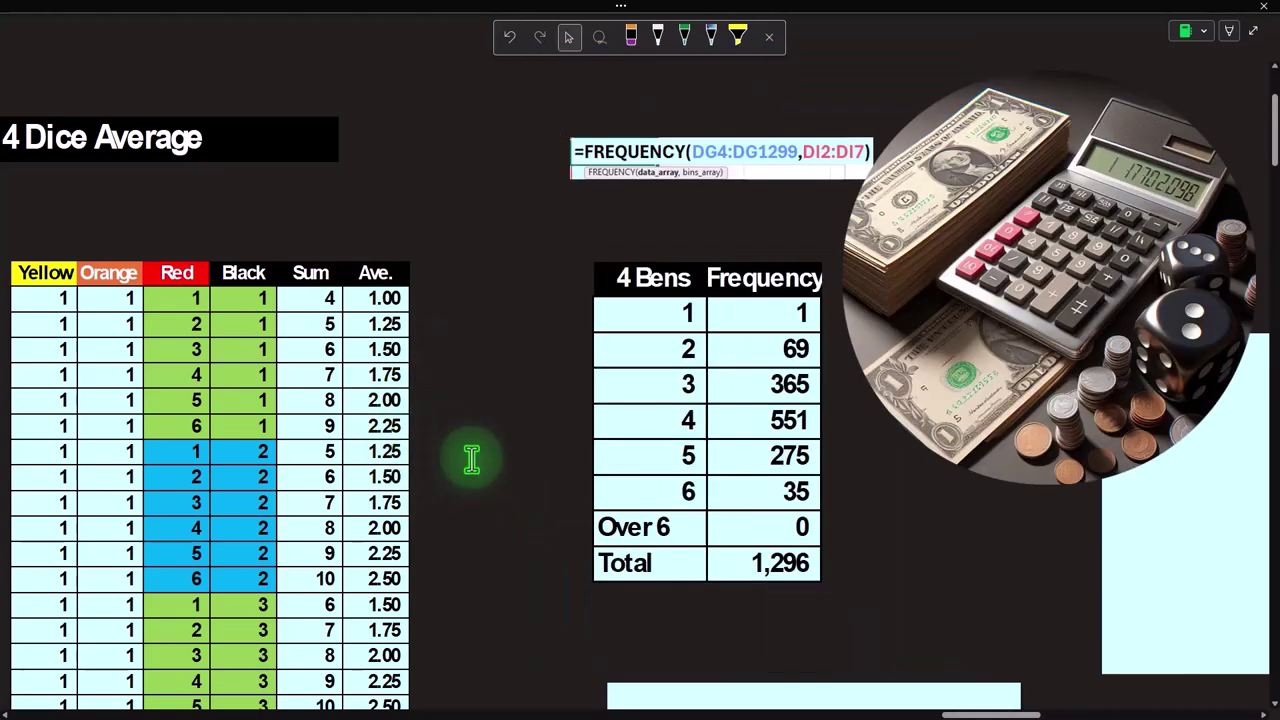
{"action": "scroll", "coordinate": [471, 458], "scroll_direction": "down", "scroll_amount": 2}
{"action": "left_click_drag", "start_coordinate": [960, 714], "coordinate": [1008, 714]}
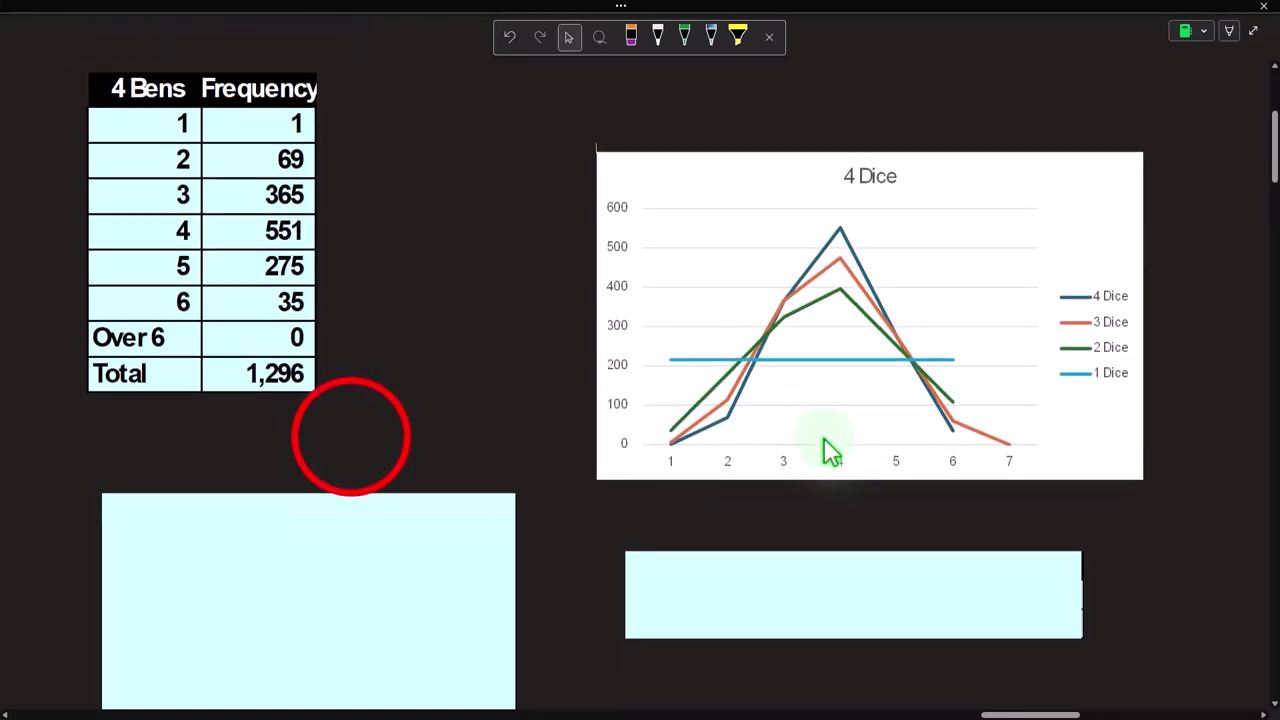
{"action": "scroll", "coordinate": [830, 450], "scroll_direction": "down", "scroll_amount": 2}
{"action": "left_click", "coordinate": [351, 447]}
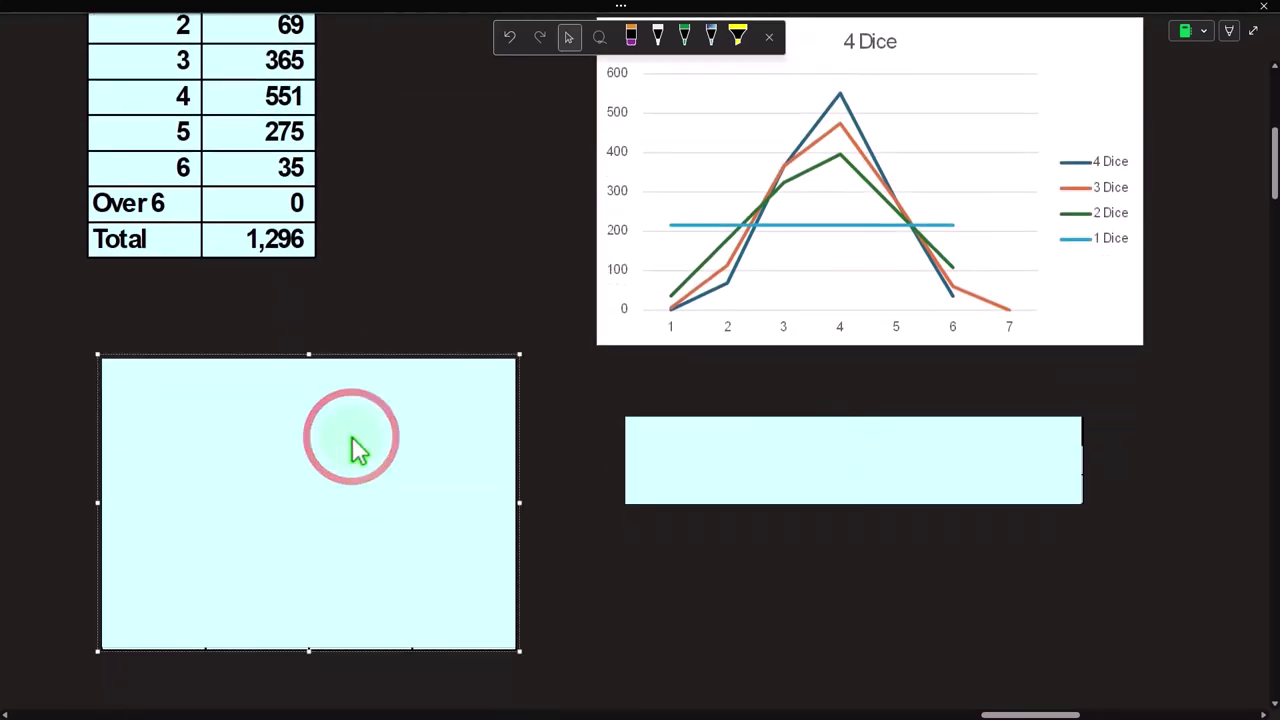
{"action": "scroll", "coordinate": [352, 447], "scroll_direction": "down", "scroll_amount": 5}
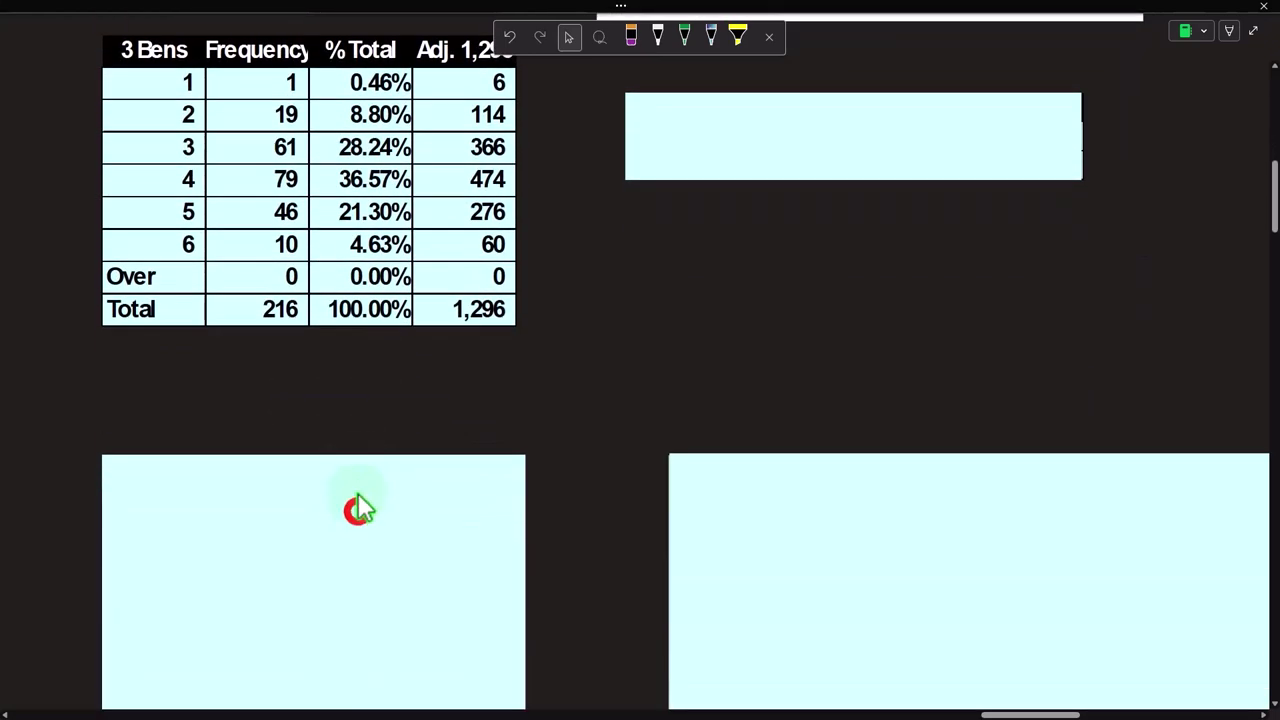
{"action": "scroll", "coordinate": [370, 540], "scroll_direction": "down", "scroll_amount": 3}
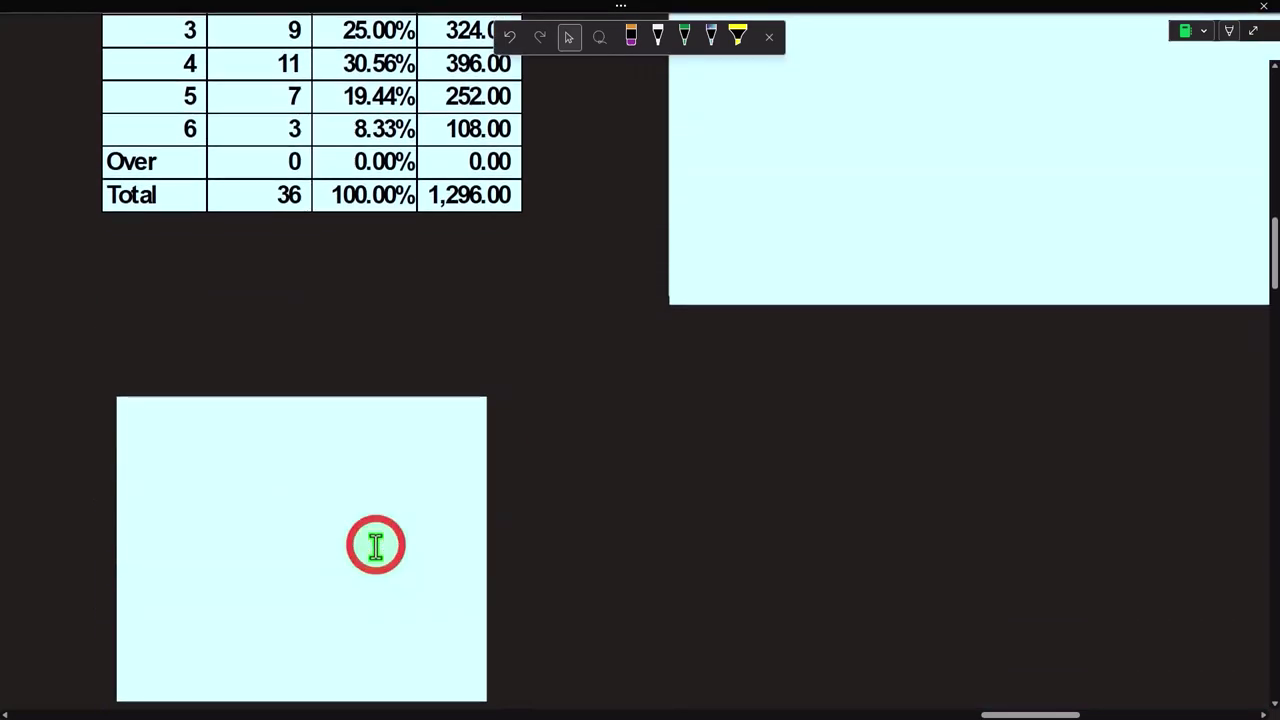
{"action": "scroll", "coordinate": [375, 545], "scroll_direction": "up", "scroll_amount": 4}
{"action": "scroll", "coordinate": [528, 486], "scroll_direction": "up", "scroll_amount": 3}
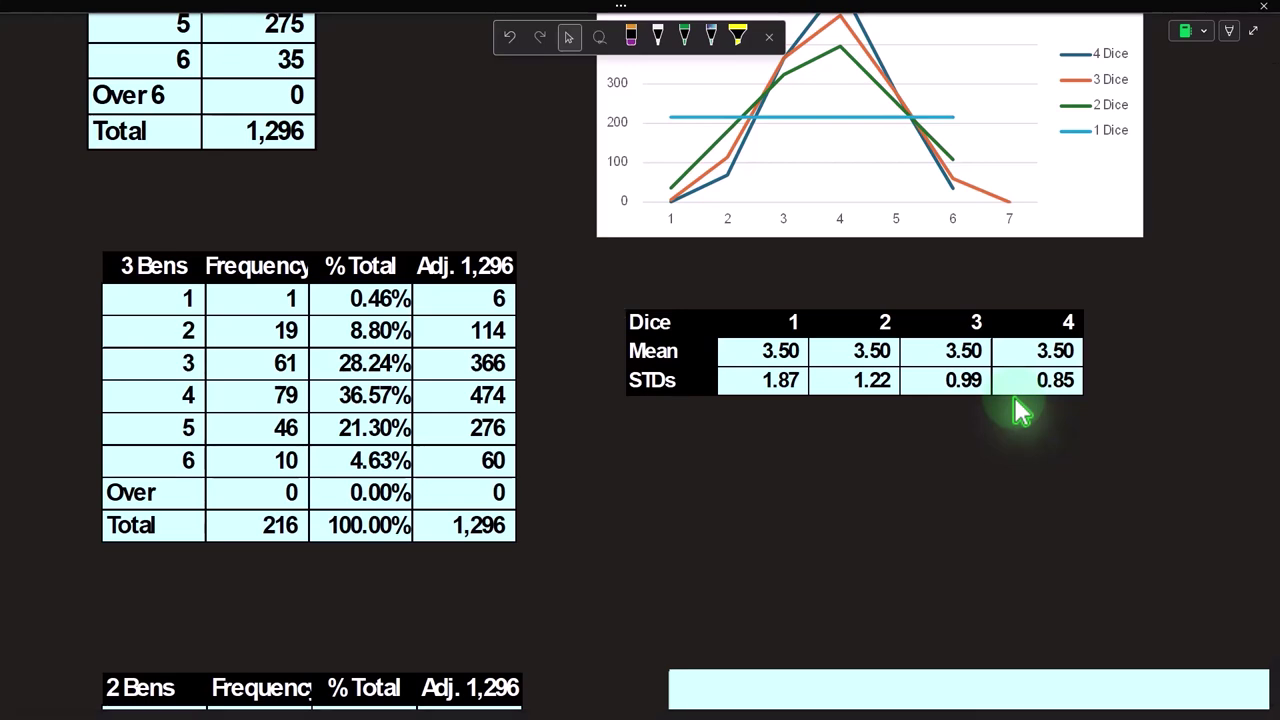
{"action": "scroll", "coordinate": [1020, 410], "scroll_direction": "up", "scroll_amount": 1}
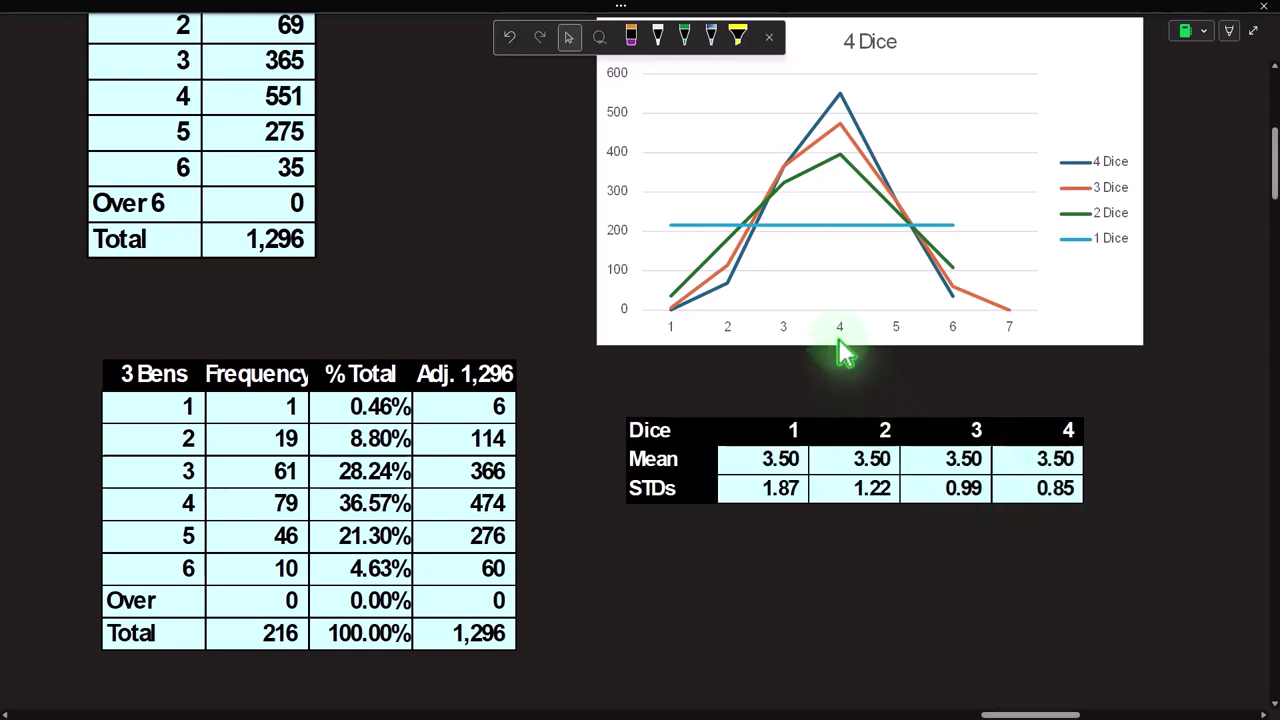
{"action": "scroll", "coordinate": [843, 352], "scroll_direction": "down", "scroll_amount": 5}
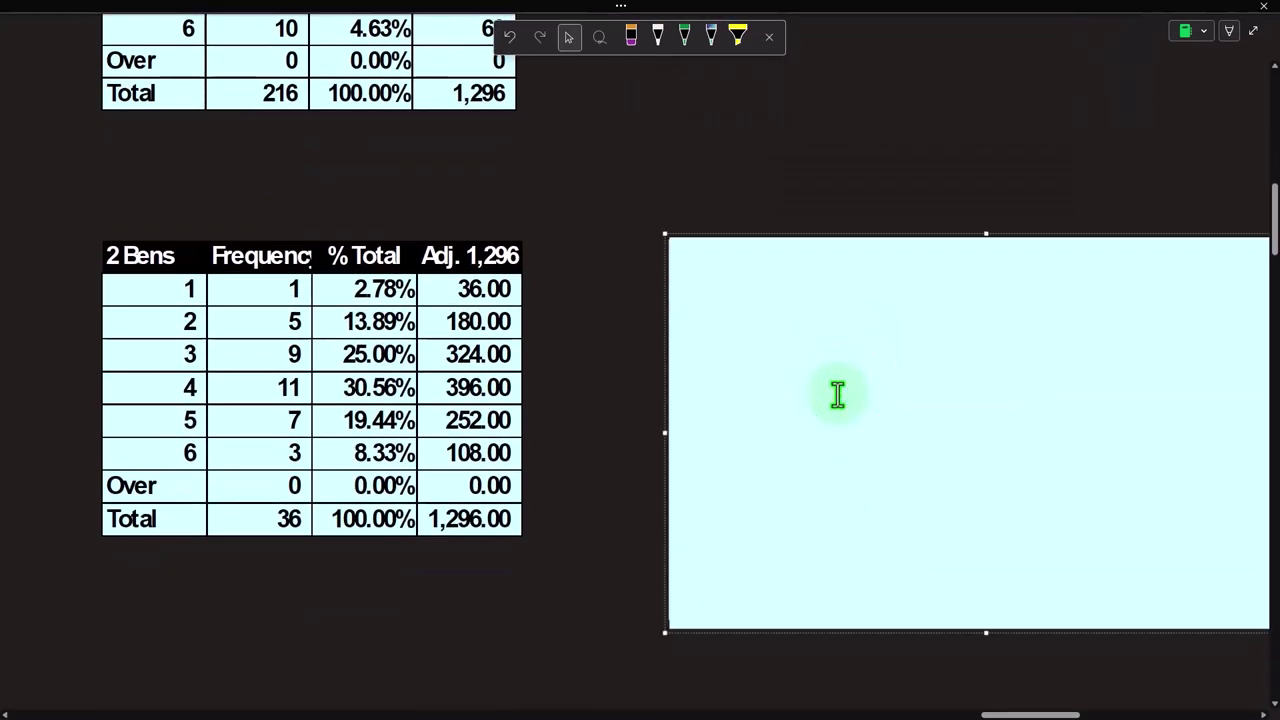
{"action": "left_click_drag", "start_coordinate": [1006, 712], "coordinate": [1045, 712]}
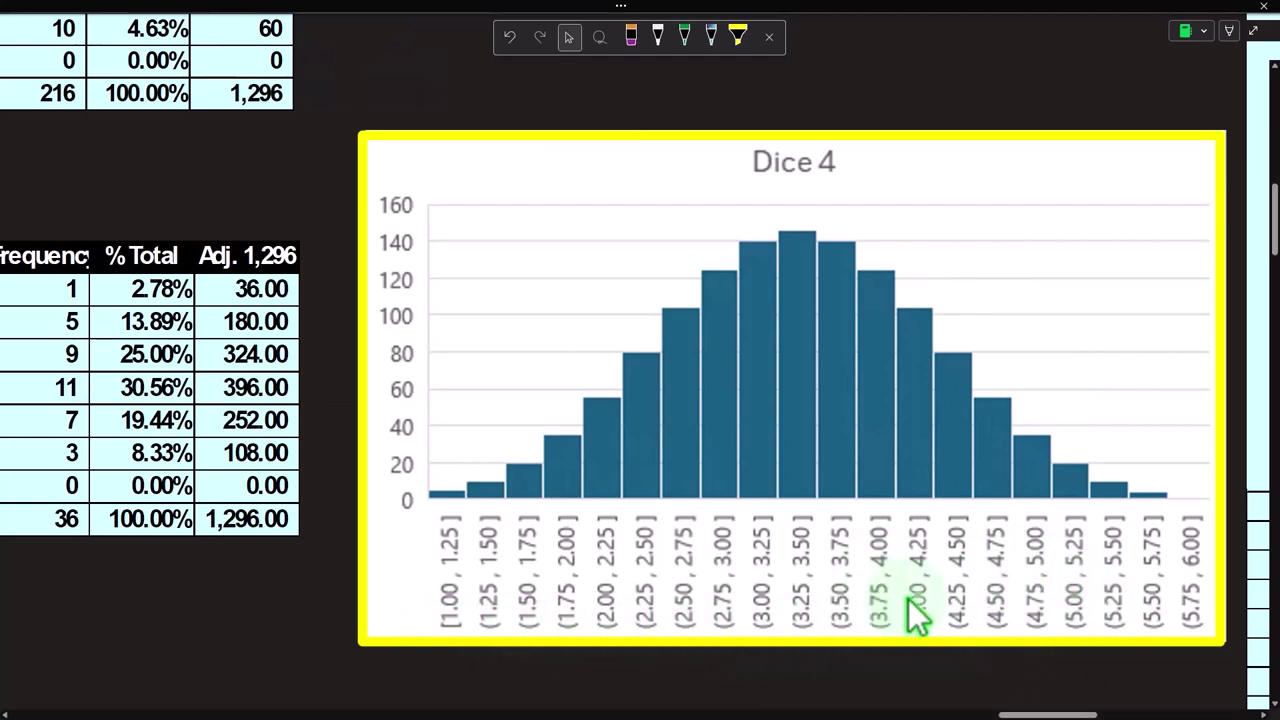
{"action": "scroll", "coordinate": [895, 595], "scroll_direction": "up", "scroll_amount": 2}
Step: Delete the boxes covering the five-dice combinations table and the '5 Dice Average' title
{"action": "scroll", "coordinate": [894, 575], "scroll_direction": "right", "scroll_amount": 5}
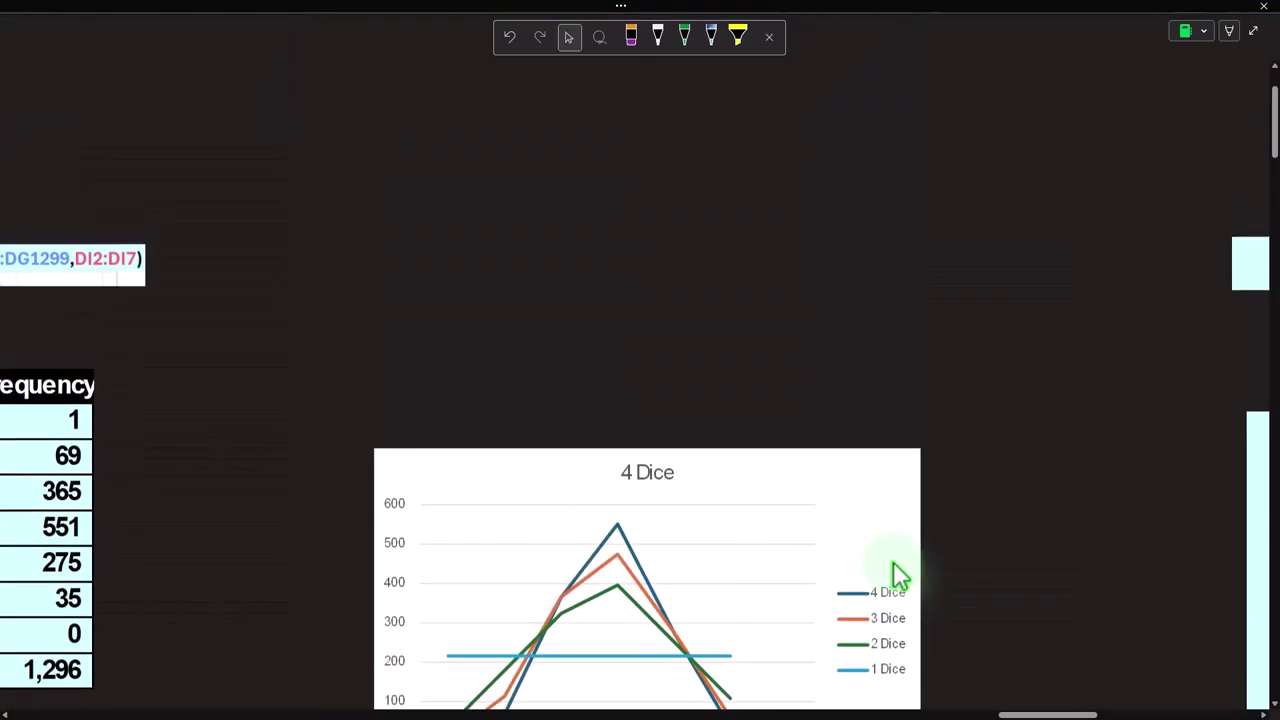
{"action": "left_click", "coordinate": [1017, 700]}
{"action": "left_click_drag", "start_coordinate": [1017, 713], "coordinate": [1104, 712]}
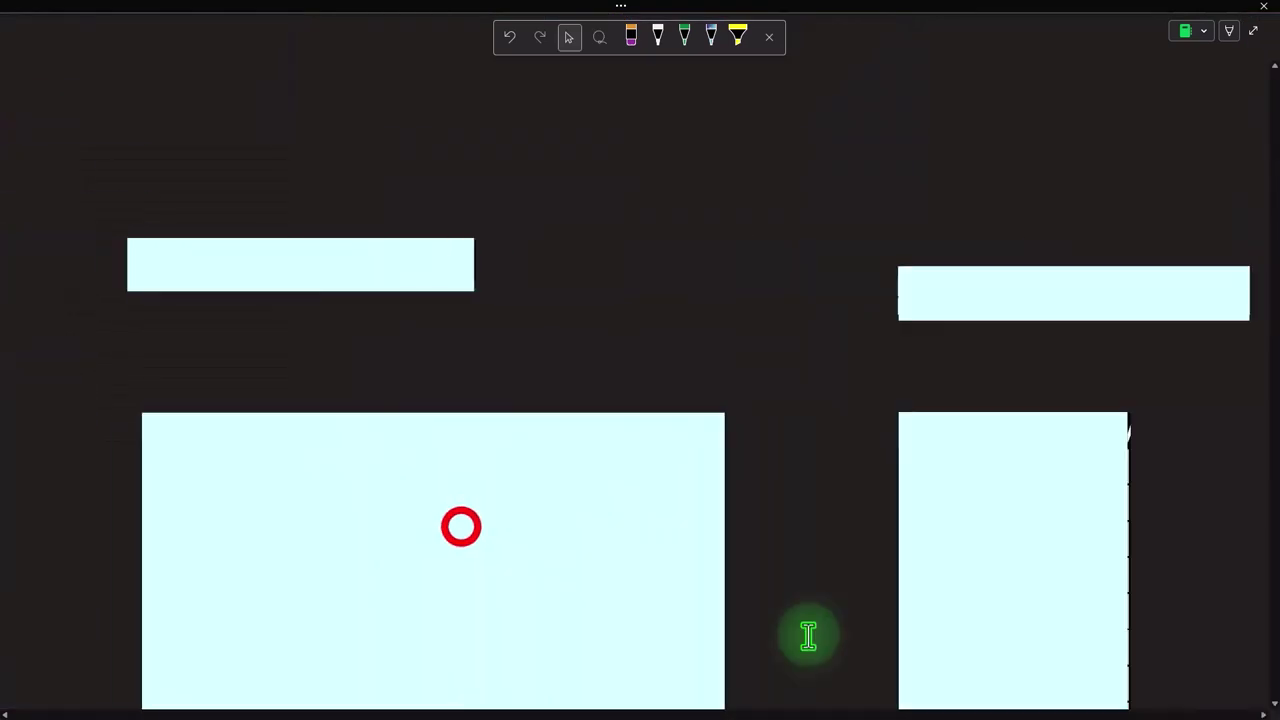
{"action": "left_click", "coordinate": [462, 526]}
{"action": "key", "text": "Delete"}
{"action": "left_click", "coordinate": [374, 258]}
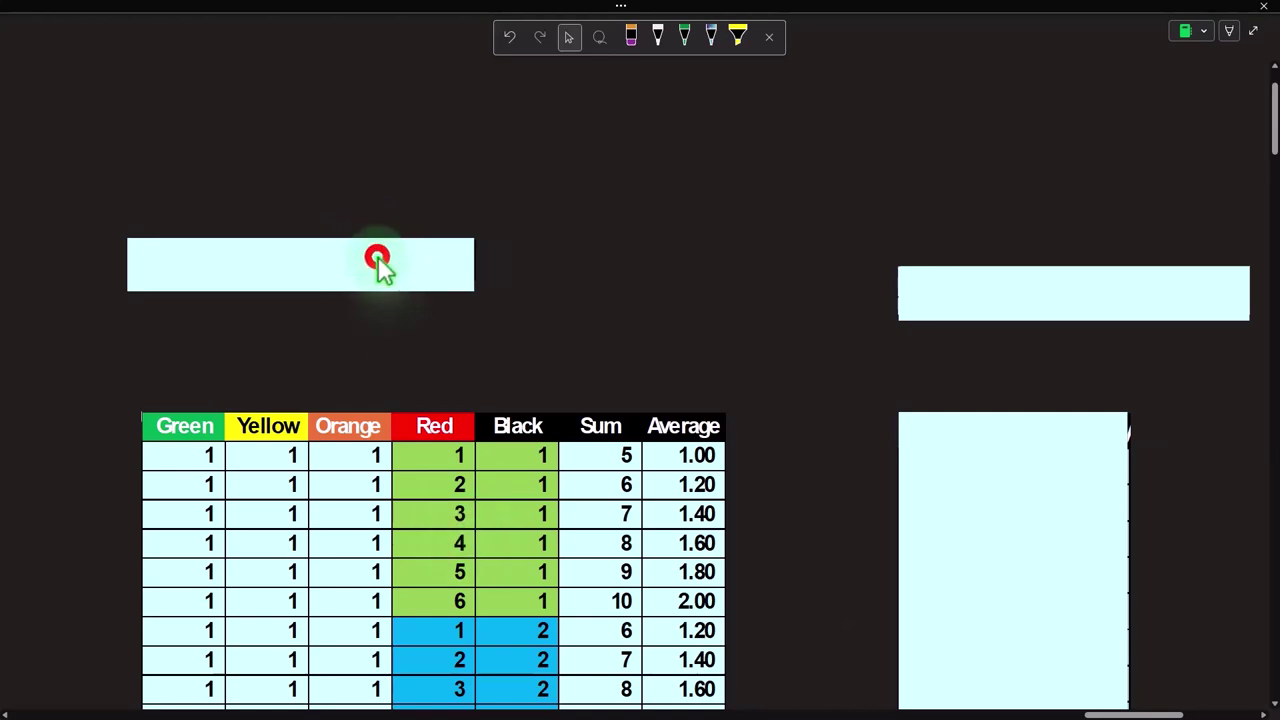
{"action": "key", "text": "Delete"}
{"action": "scroll", "coordinate": [423, 405], "scroll_direction": "down", "scroll_amount": 5}
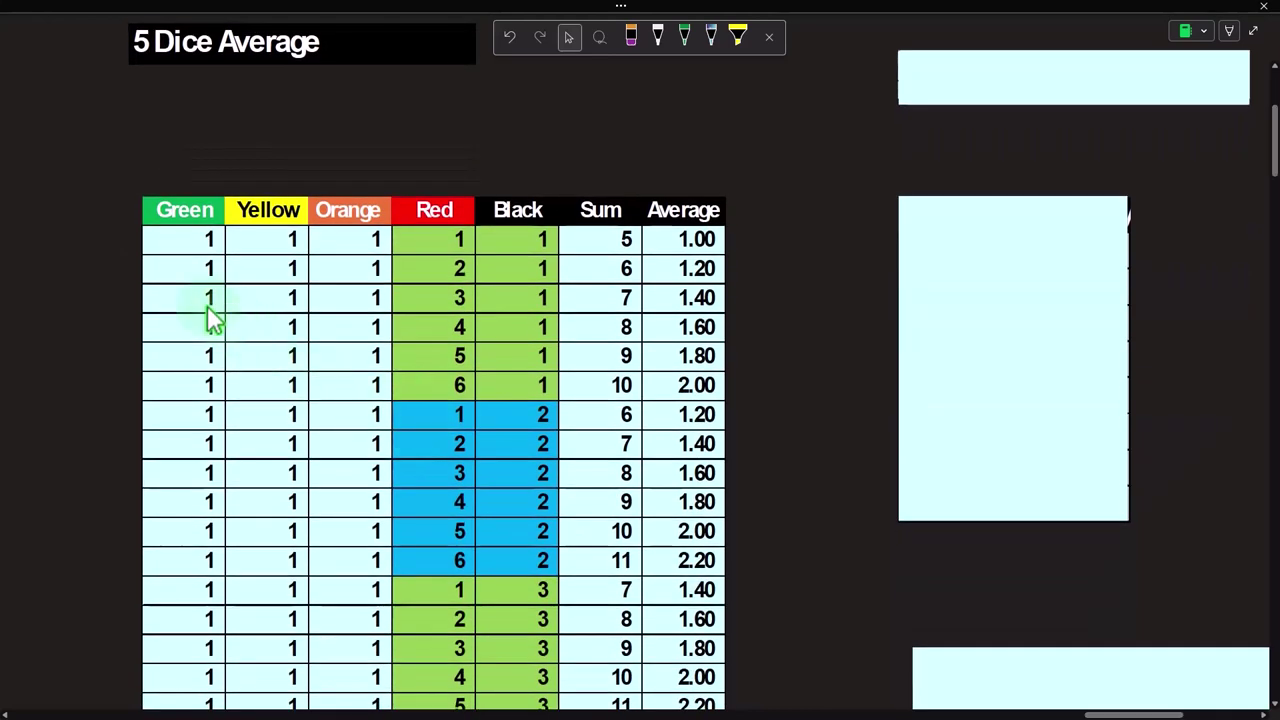
Step: Uncover the 5 Bens frequency table and its =FREQUENCY(EA4:EA7779,EC2:EC7) formula cell
{"action": "left_click", "coordinate": [991, 403]}
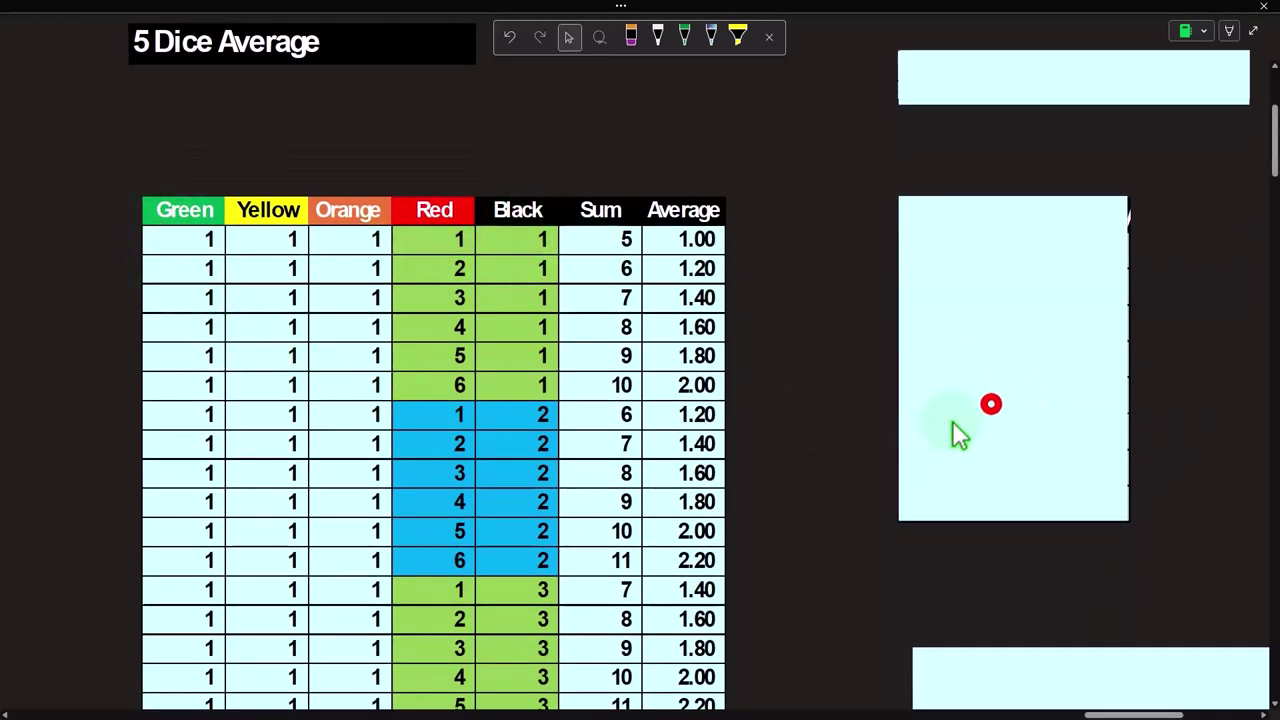
{"action": "key", "text": "Delete"}
{"action": "left_click_drag", "start_coordinate": [1088, 712], "coordinate": [1130, 712]}
{"action": "left_click", "coordinate": [487, 80]}
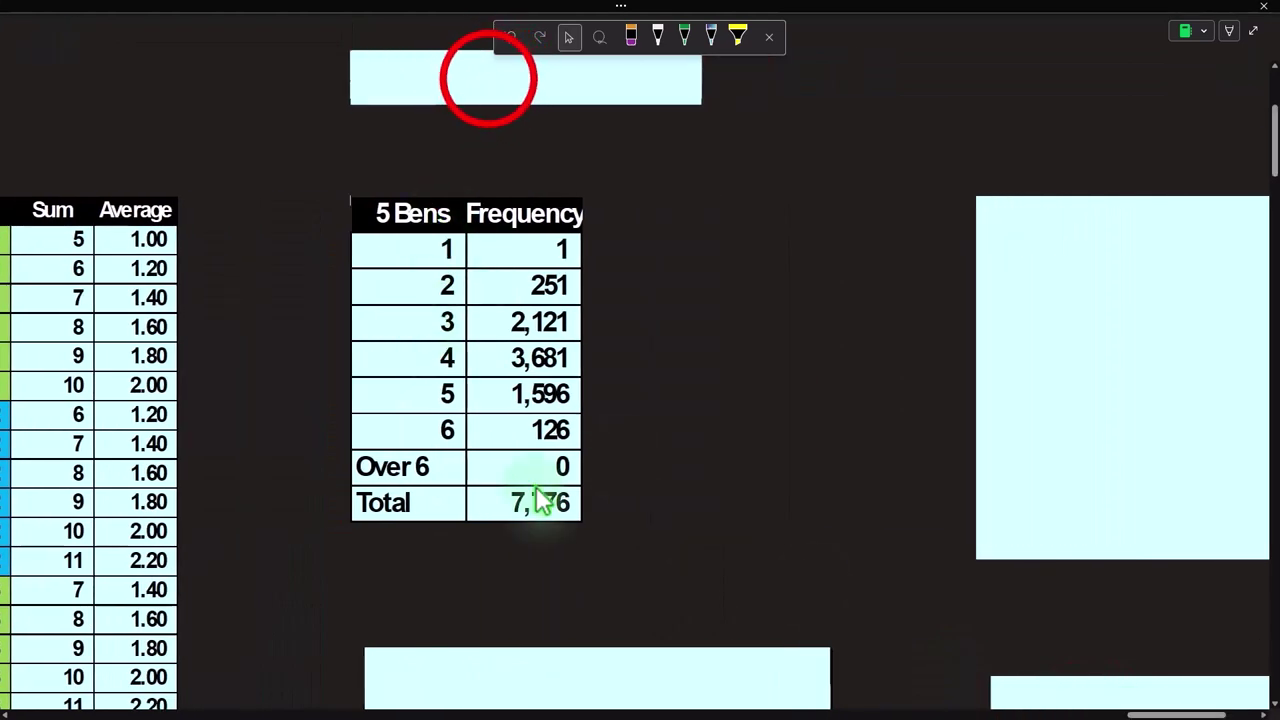
{"action": "key", "text": "Delete"}
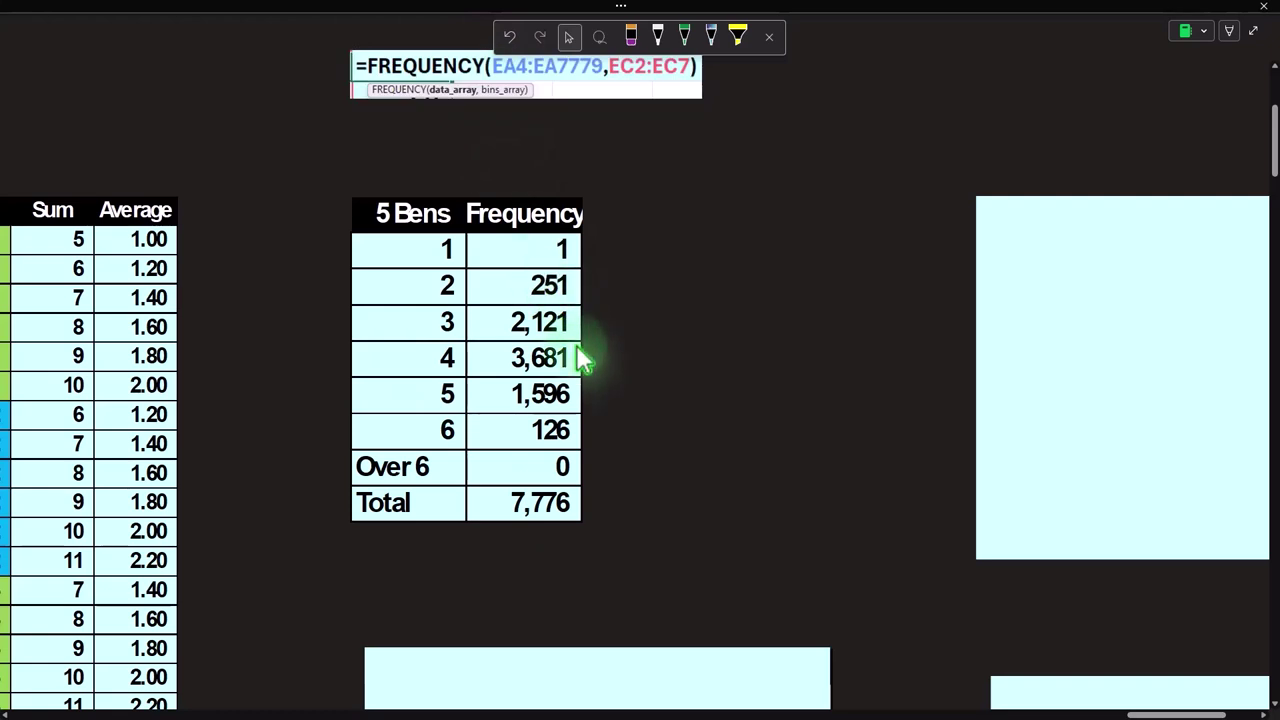
Step: Remove the large box hiding the '5 Dice' line chart
{"action": "left_click", "coordinate": [1160, 700]}
{"action": "left_click", "coordinate": [1051, 398]}
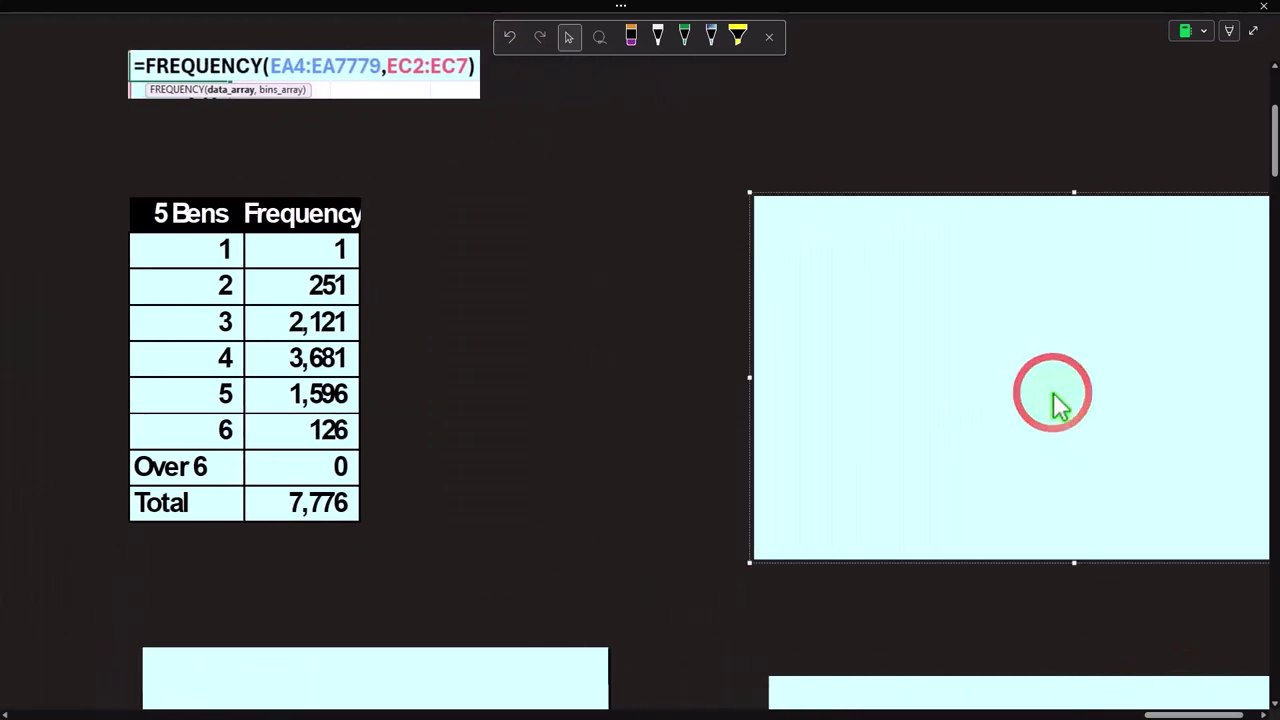
{"action": "key", "text": "Delete"}
{"action": "left_click_drag", "start_coordinate": [1160, 712], "coordinate": [1180, 714]}
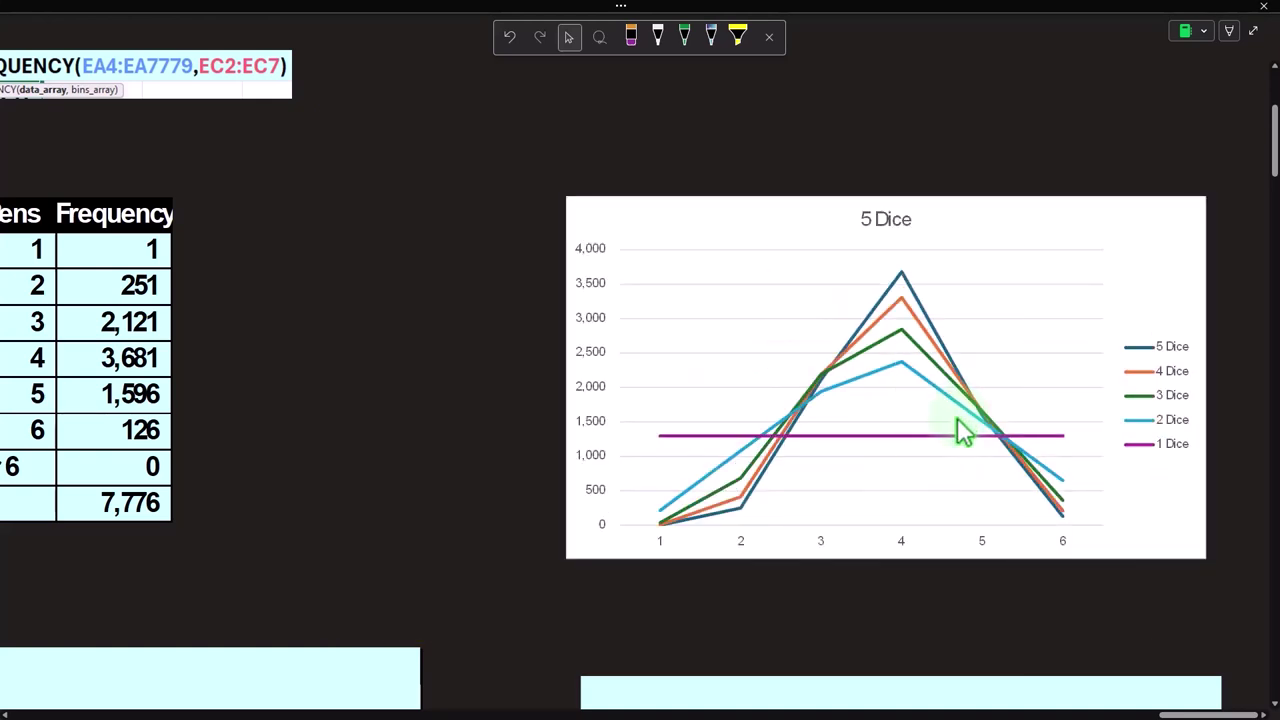
{"action": "scroll", "coordinate": [957, 421], "scroll_direction": "down", "scroll_amount": 1}
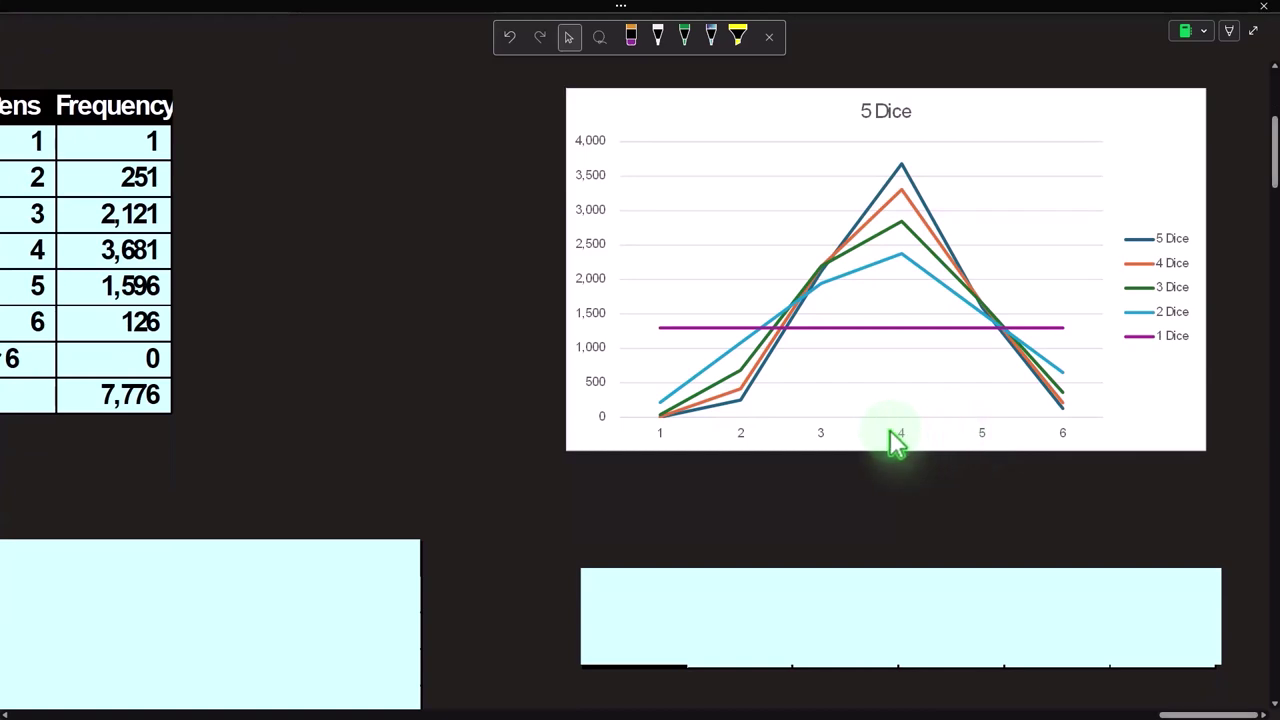
Step: Render the blank pictures below the frequency table and the line chart
{"action": "left_click", "coordinate": [366, 486]}
{"action": "scroll", "coordinate": [423, 449], "scroll_direction": "down", "scroll_amount": 1}
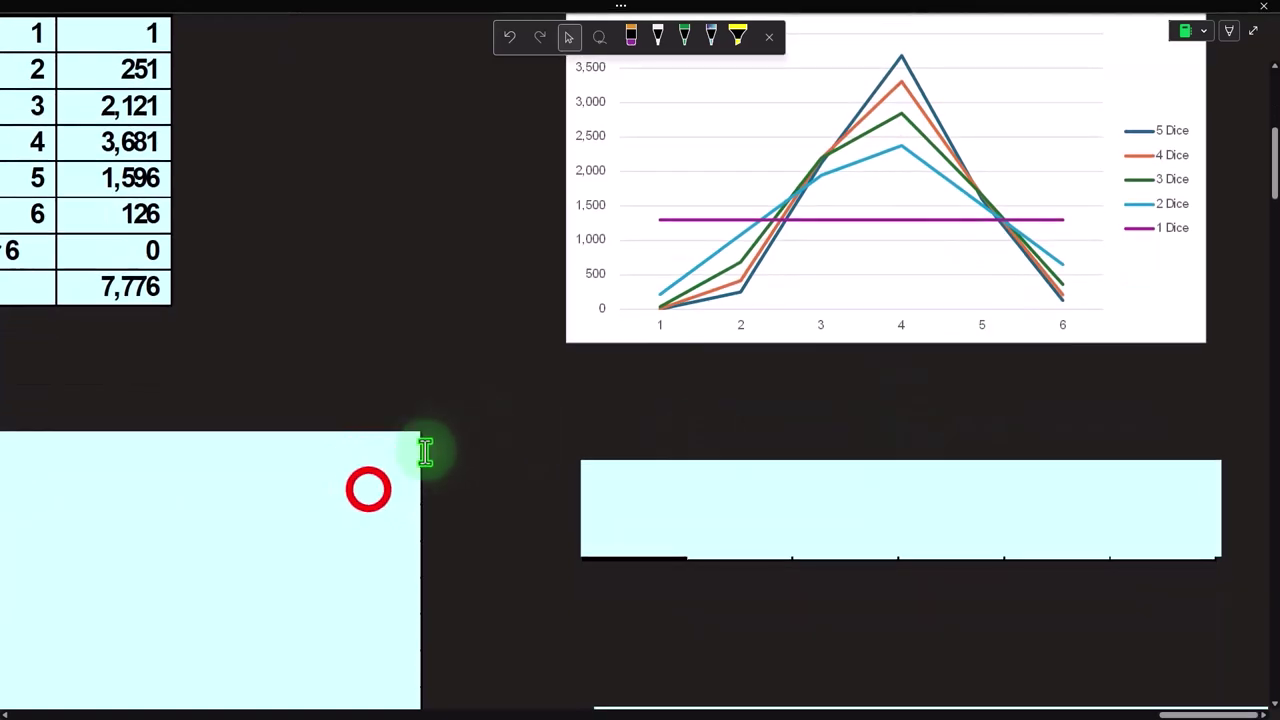
{"action": "left_click", "coordinate": [808, 521]}
{"action": "scroll", "coordinate": [812, 528], "scroll_direction": "left", "scroll_amount": 1}
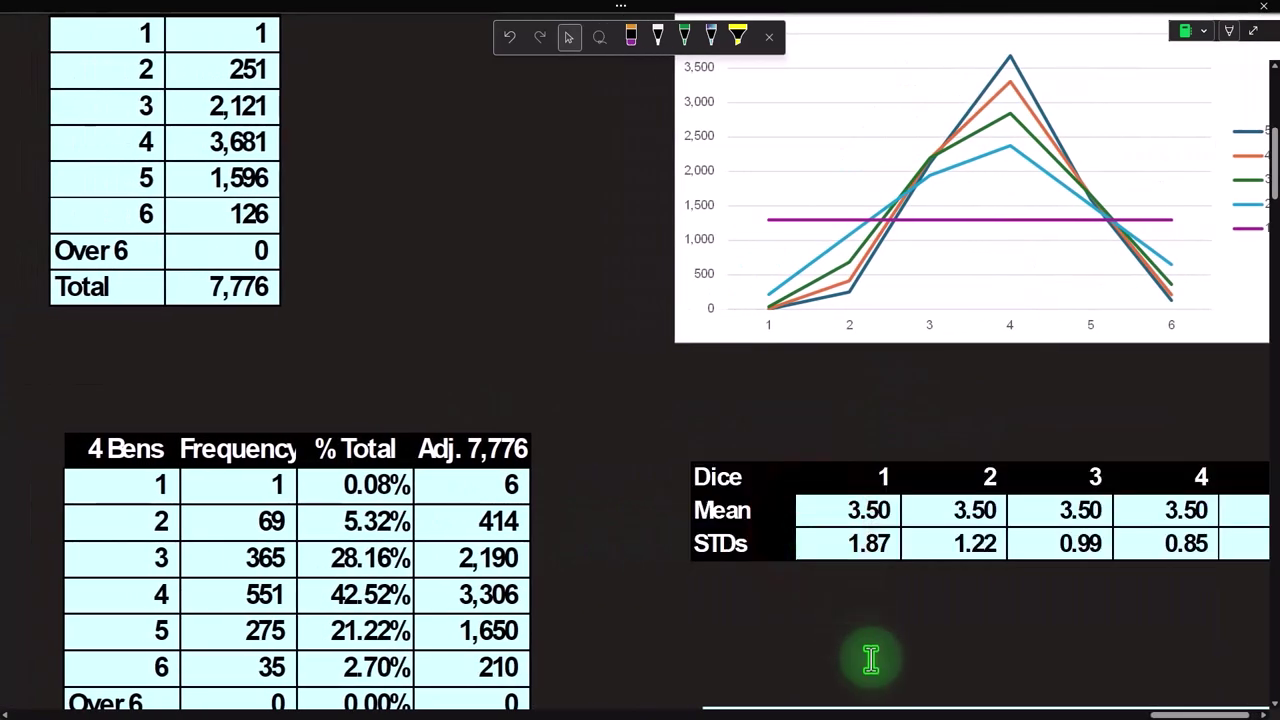
{"action": "left_click", "coordinate": [1166, 693]}
{"action": "scroll", "coordinate": [1166, 700], "scroll_direction": "right", "scroll_amount": 1}
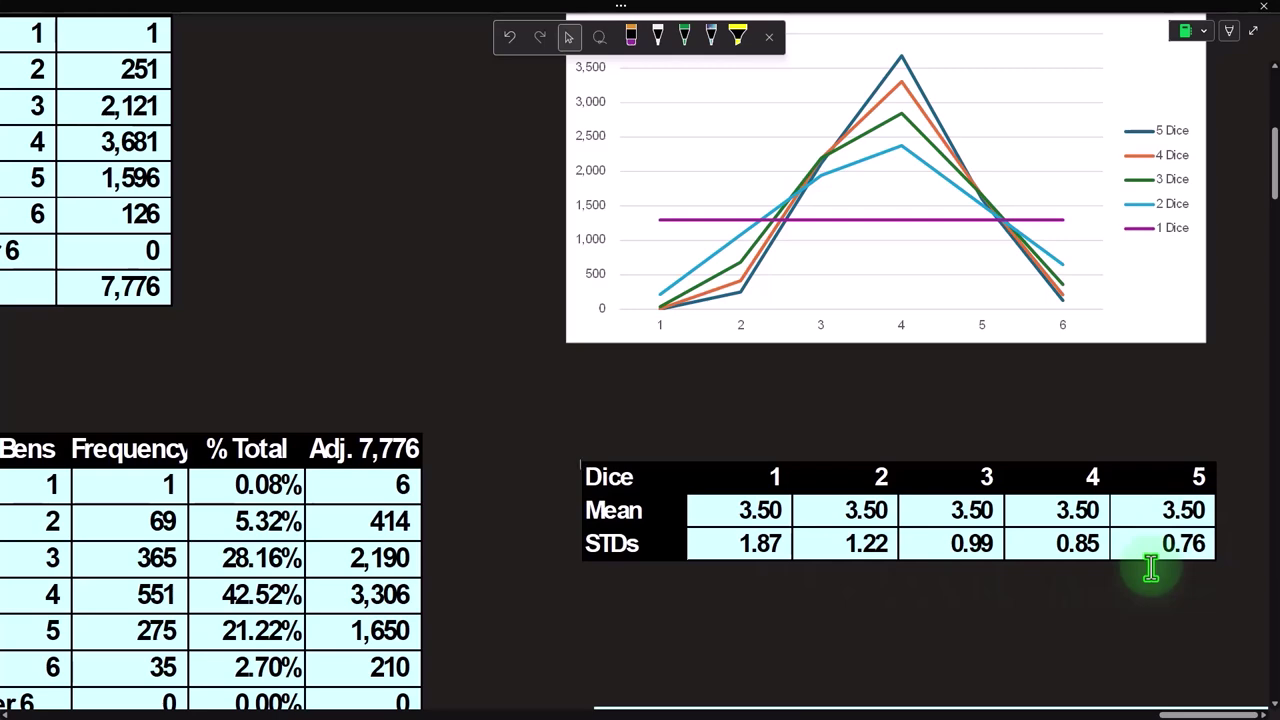
Step: Bring up the Mean/STD summary for 1–5 dice and the 5 Dice histogram
{"action": "scroll", "coordinate": [1145, 570], "scroll_direction": "down", "scroll_amount": 3}
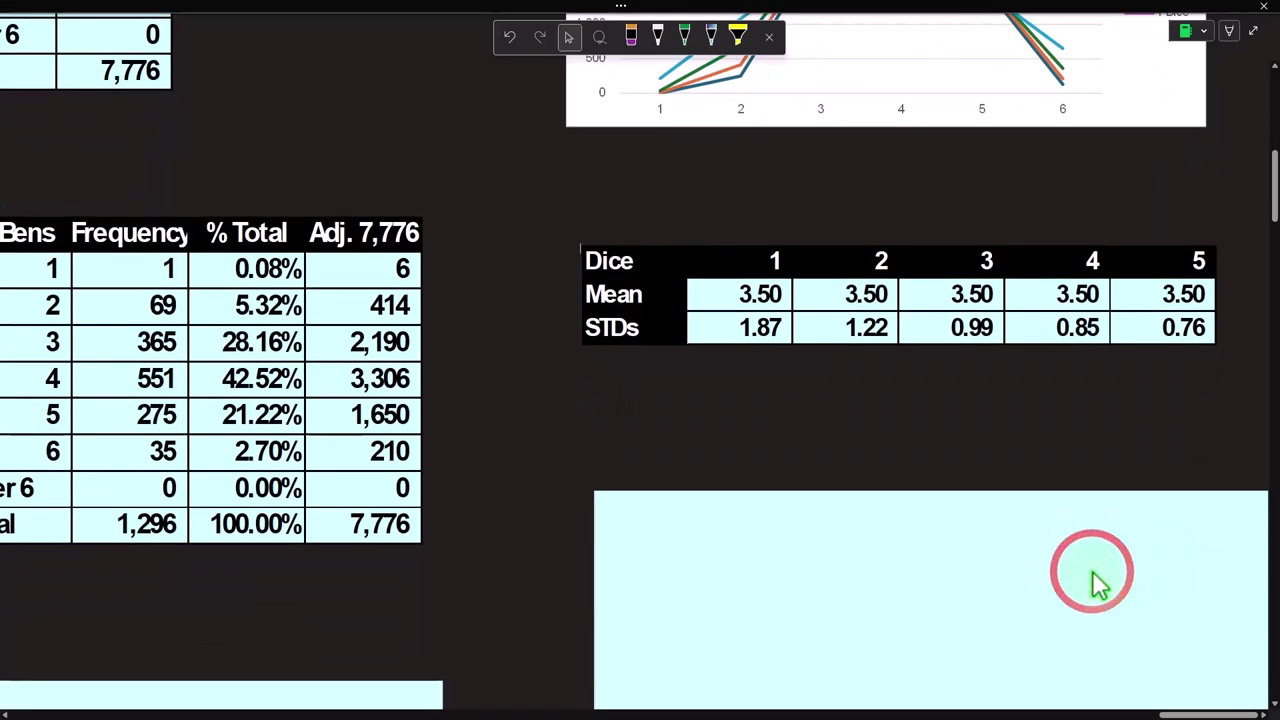
{"action": "left_click", "coordinate": [1229, 705]}
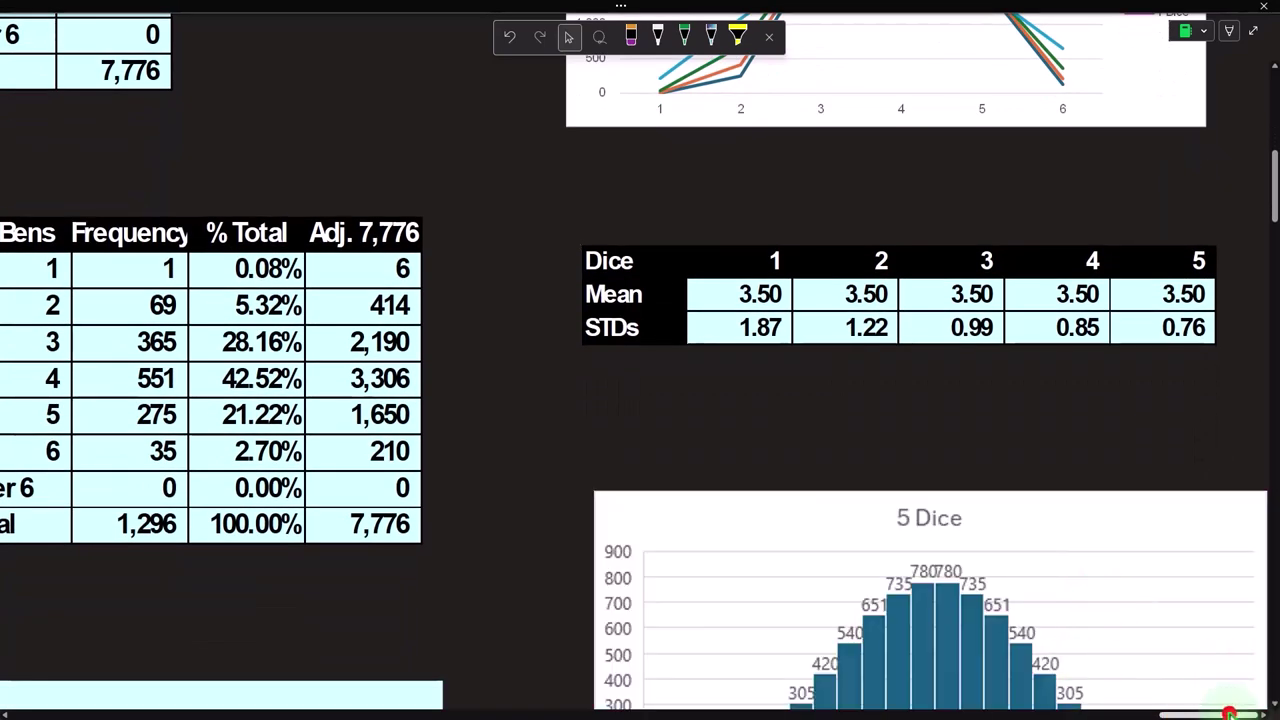
{"action": "scroll", "coordinate": [1100, 596], "scroll_direction": "down", "scroll_amount": 3}
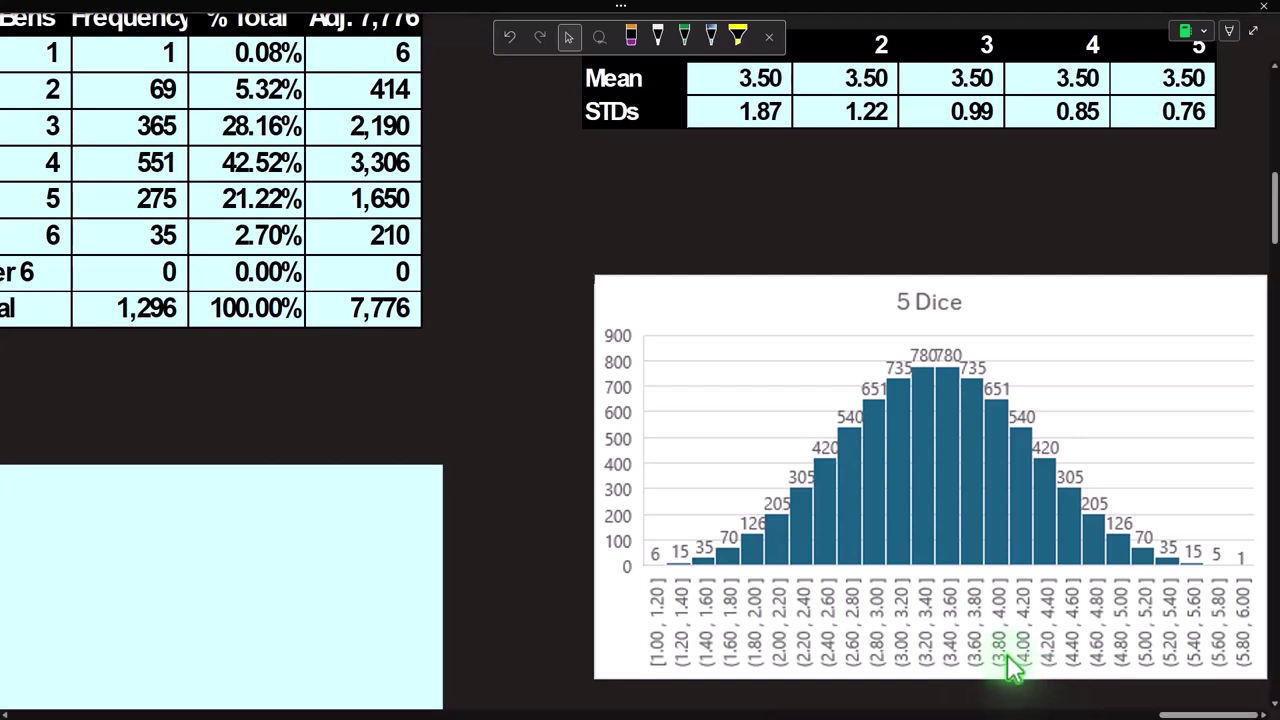
{"action": "scroll", "coordinate": [1013, 667], "scroll_direction": "up", "scroll_amount": 1}
{"action": "scroll", "coordinate": [1013, 667], "scroll_direction": "up", "scroll_amount": 5}
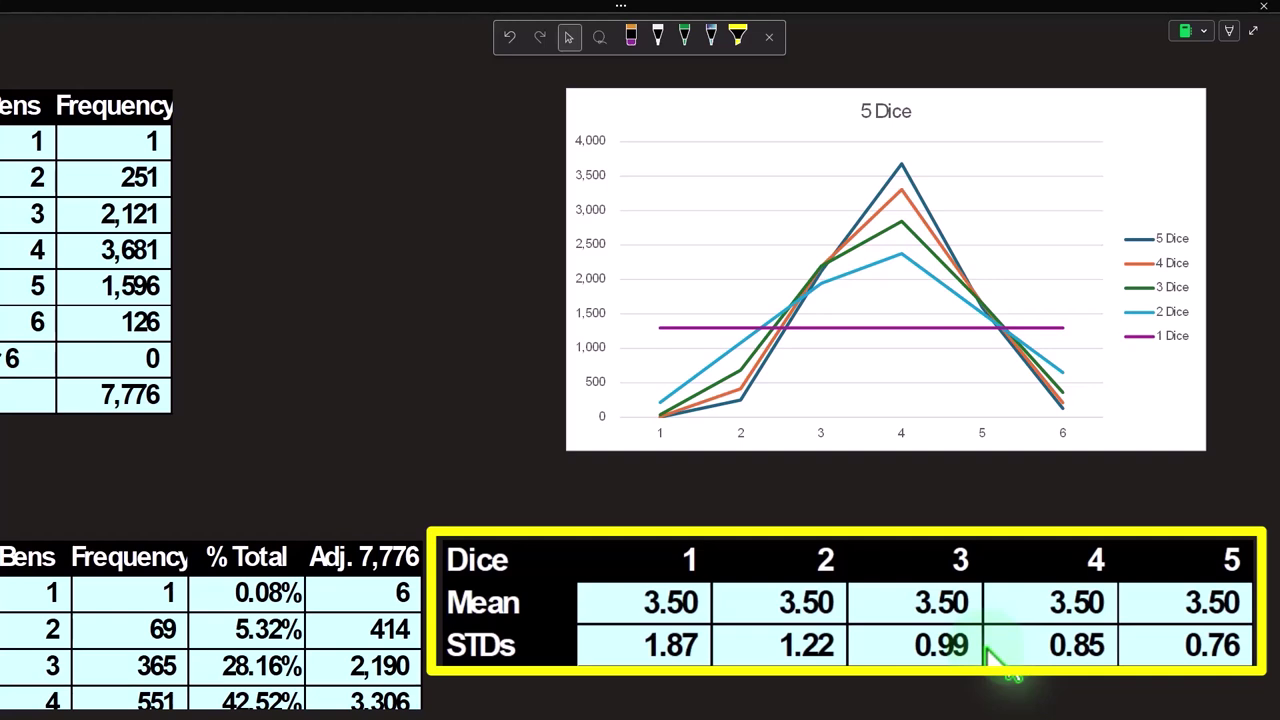
{"action": "left_click", "coordinate": [356, 326]}
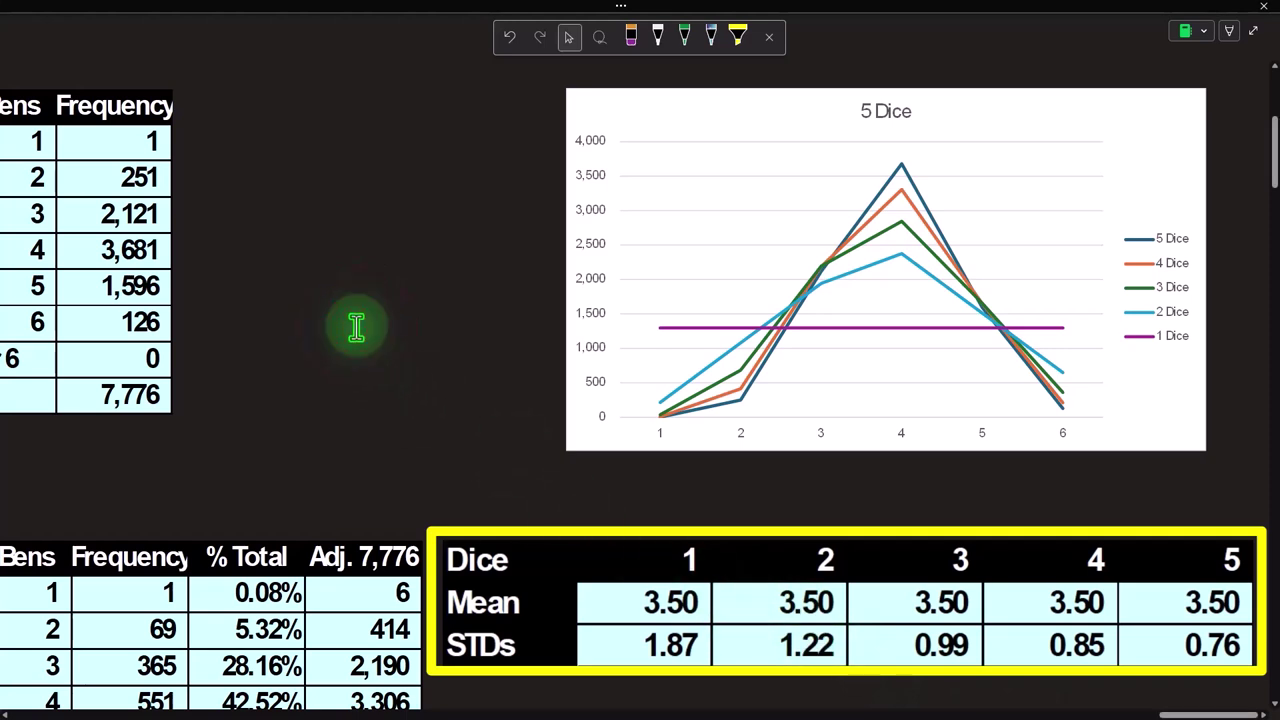